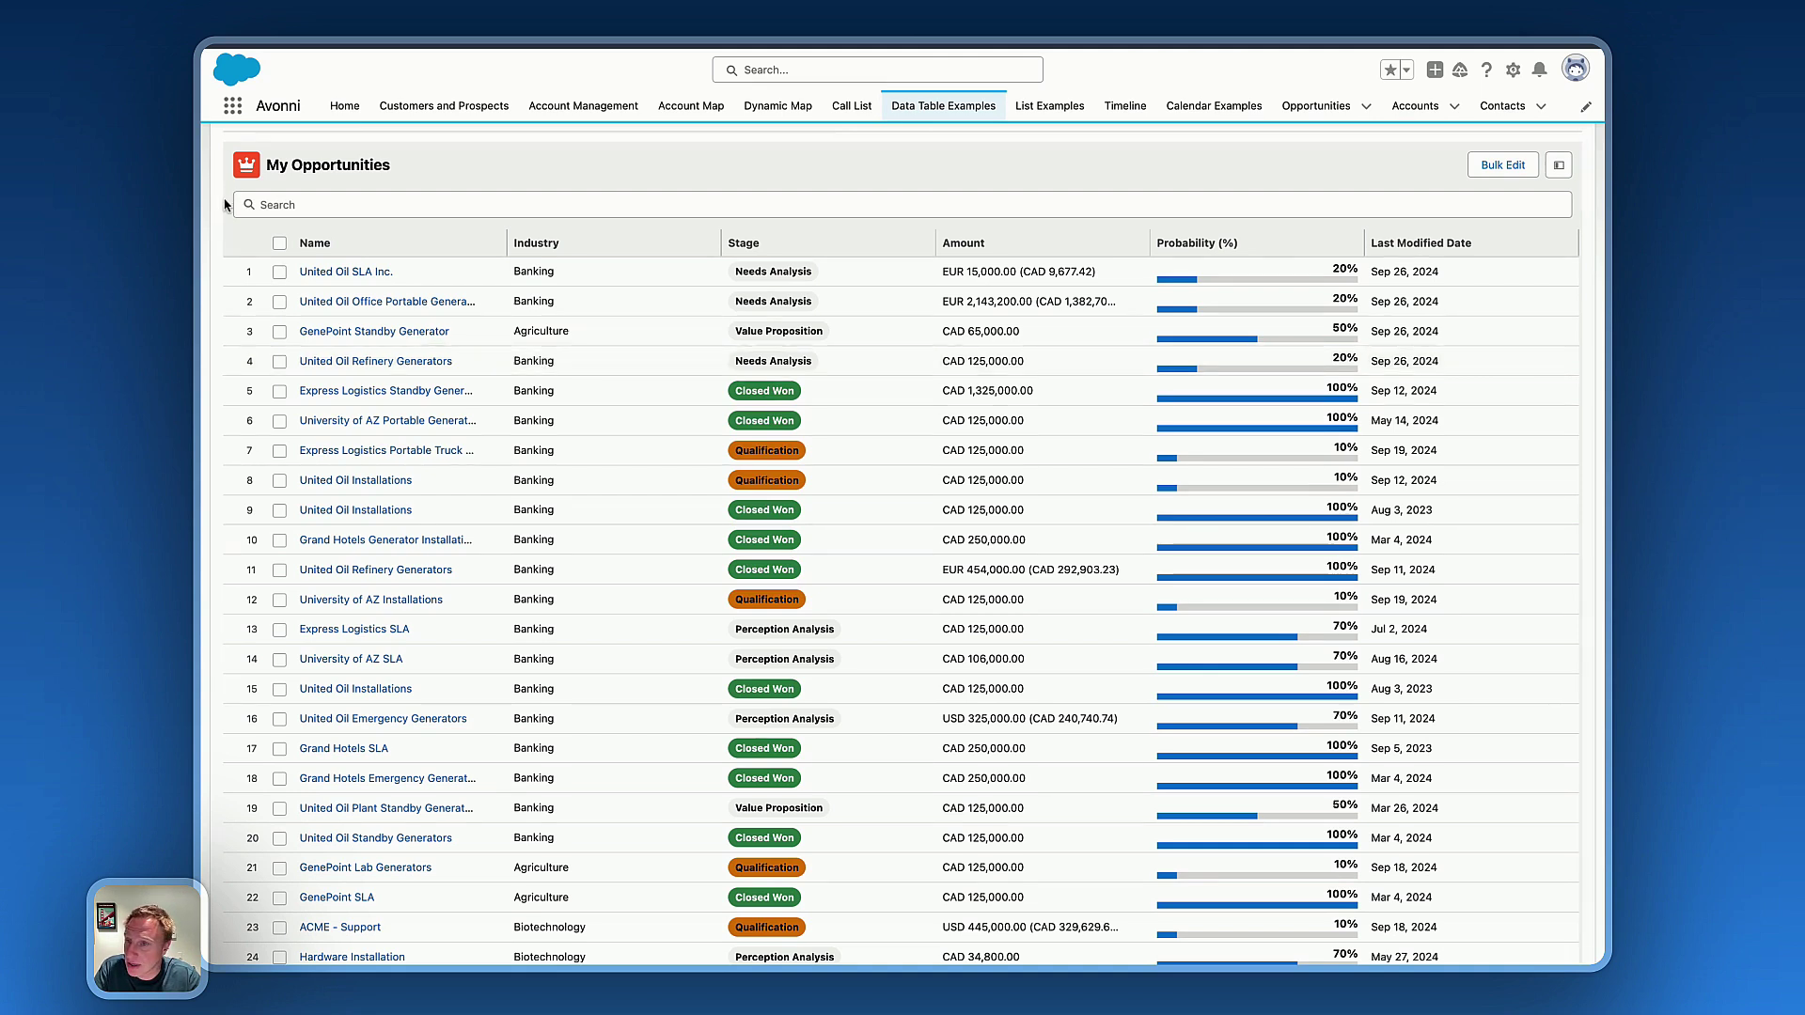
- Select the first four opportunities in the My Opportunities table and open them for bulk editing
left_click(279, 272)
left_click(279, 302)
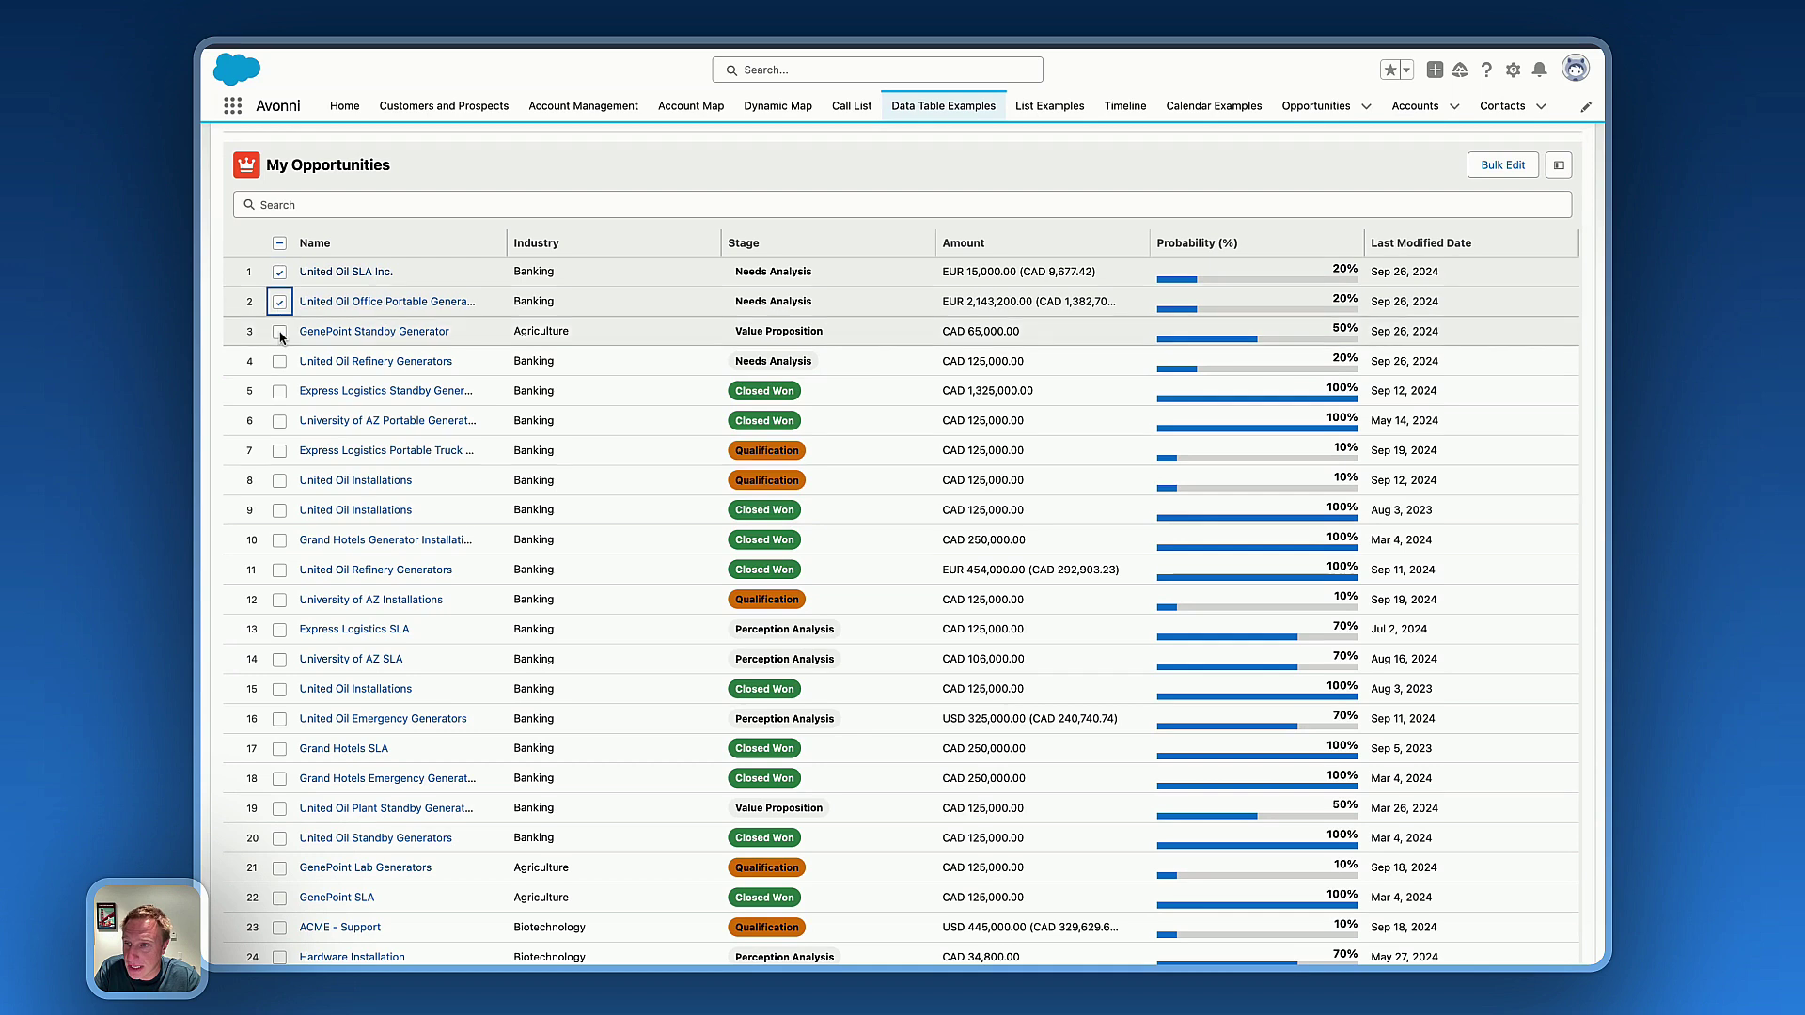
left_click(279, 332)
left_click(278, 365)
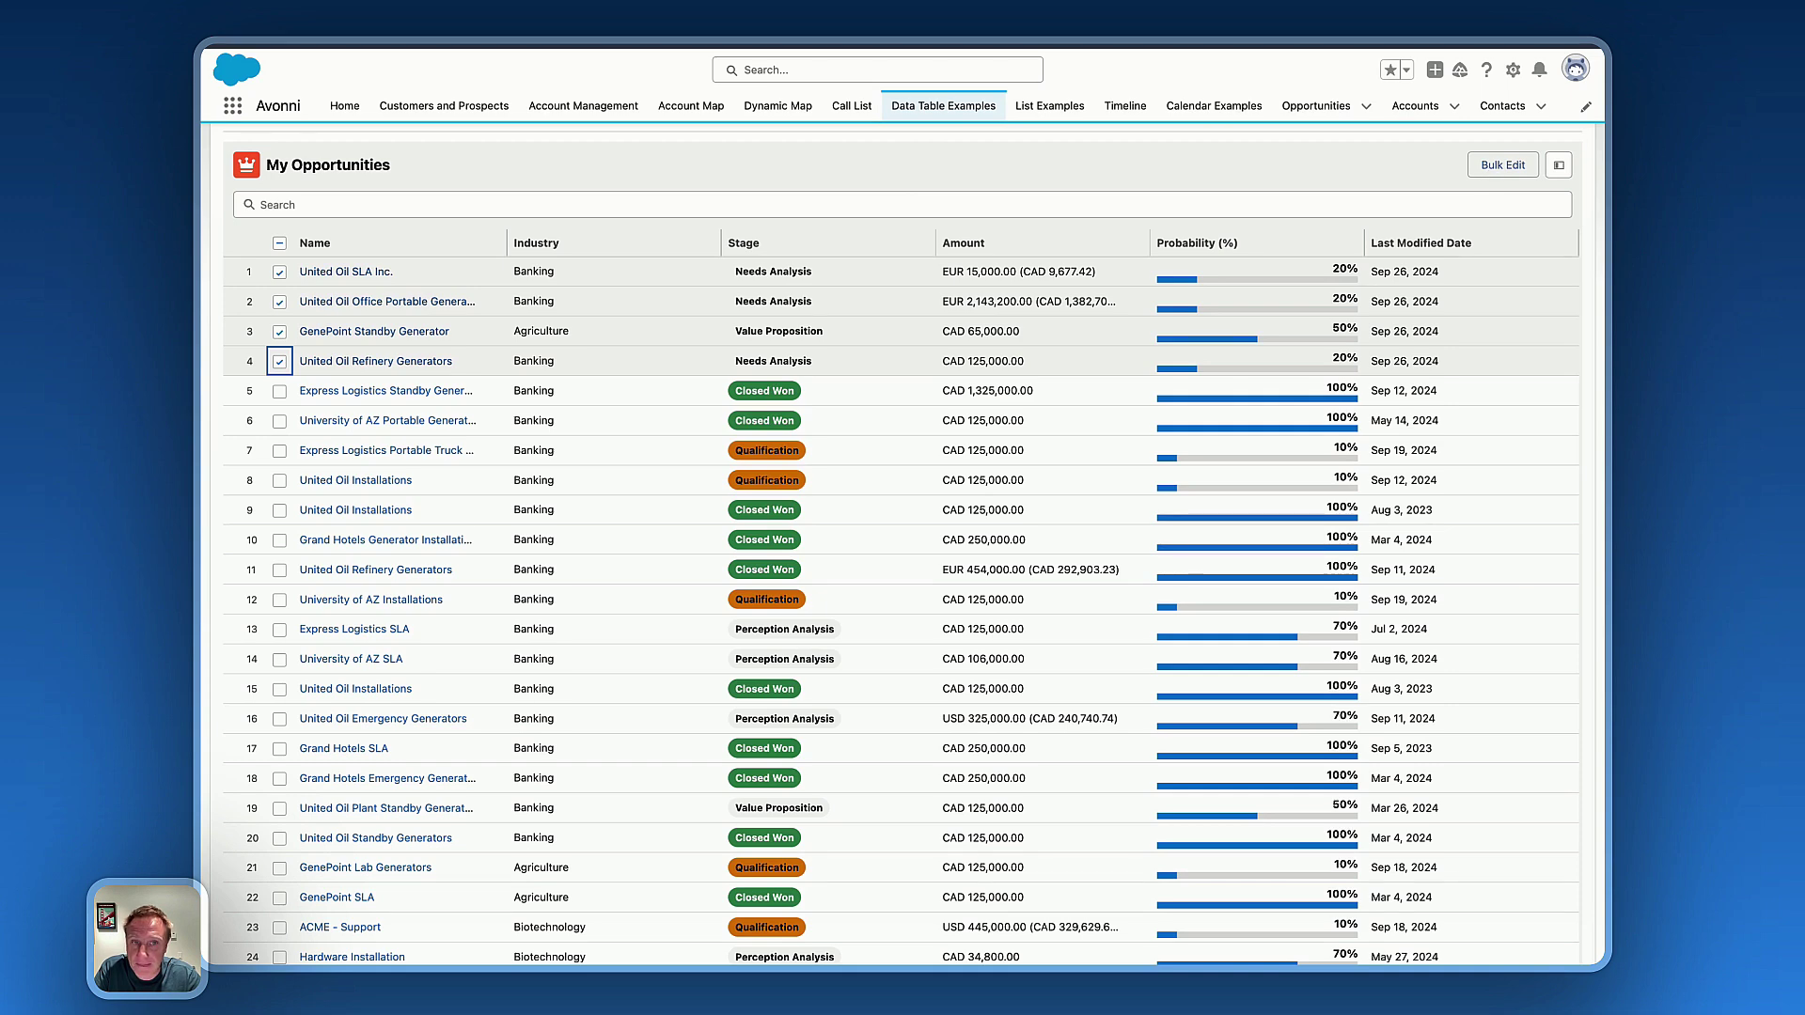
left_click(1502, 165)
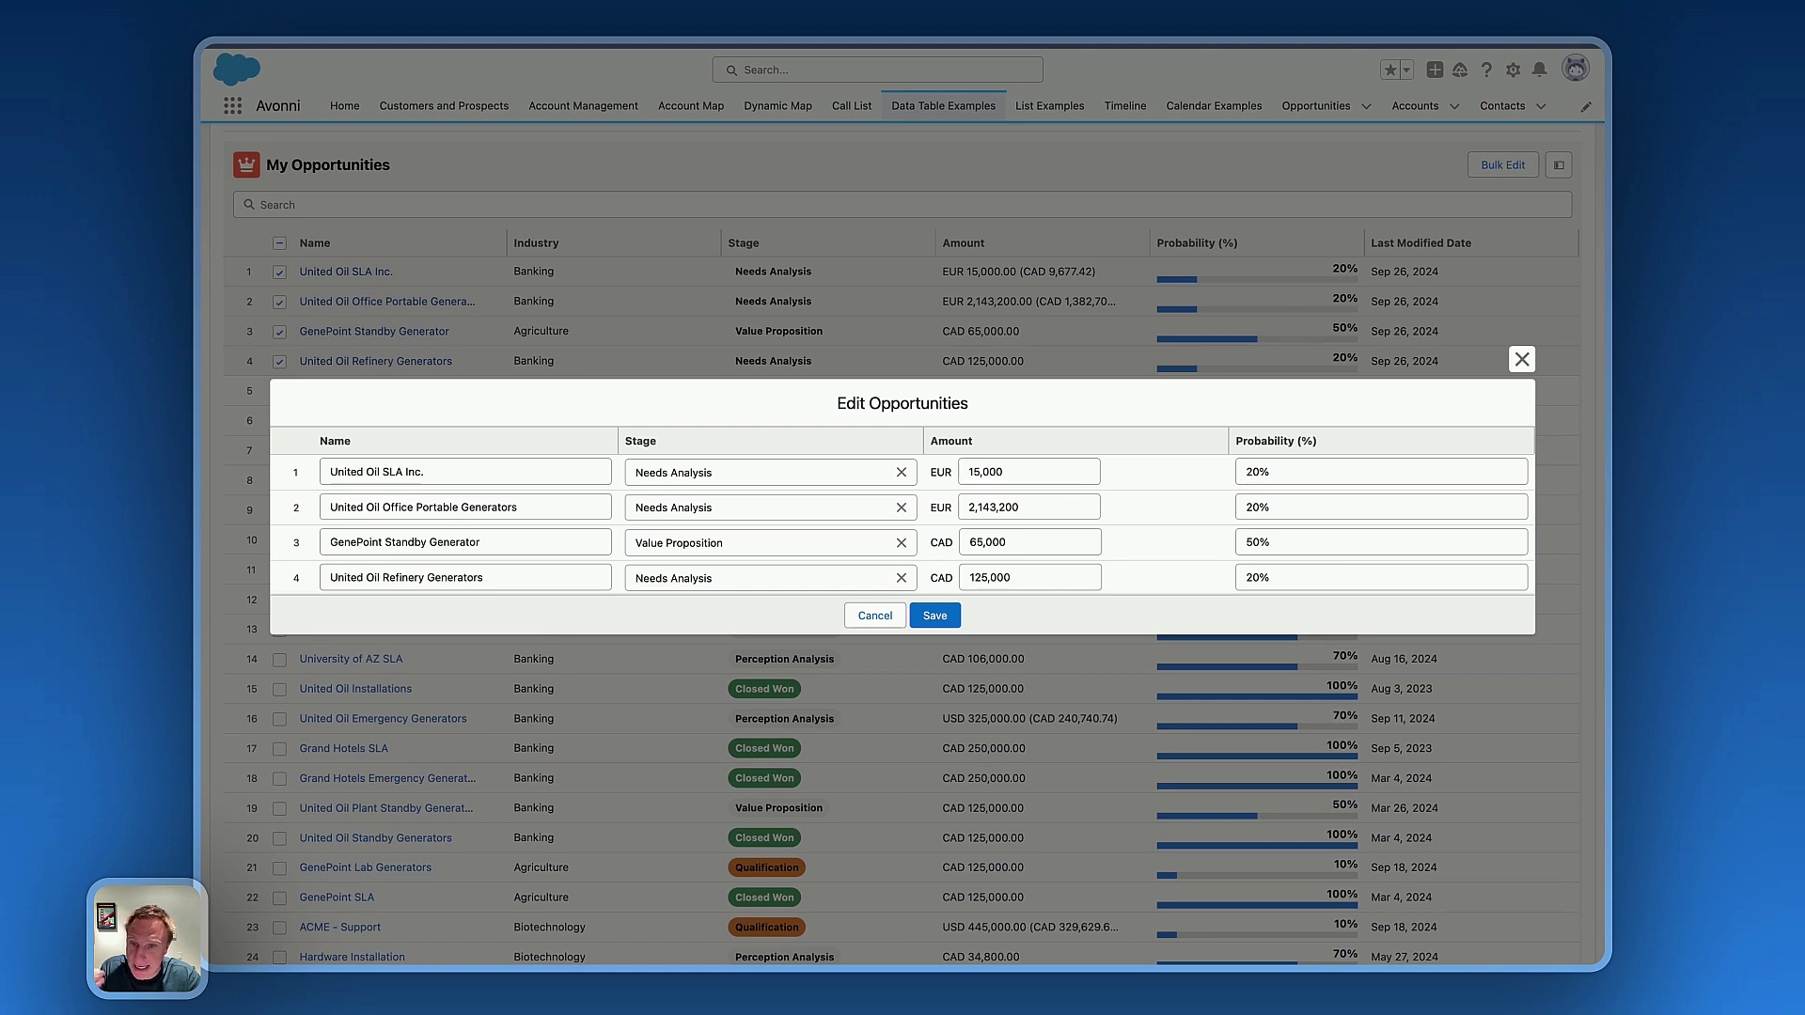
- Set the stages of the first three opportunities to Qualification, Id. Decision Makers and Needs Analysis respectively, and save the changes
left_click(730, 474)
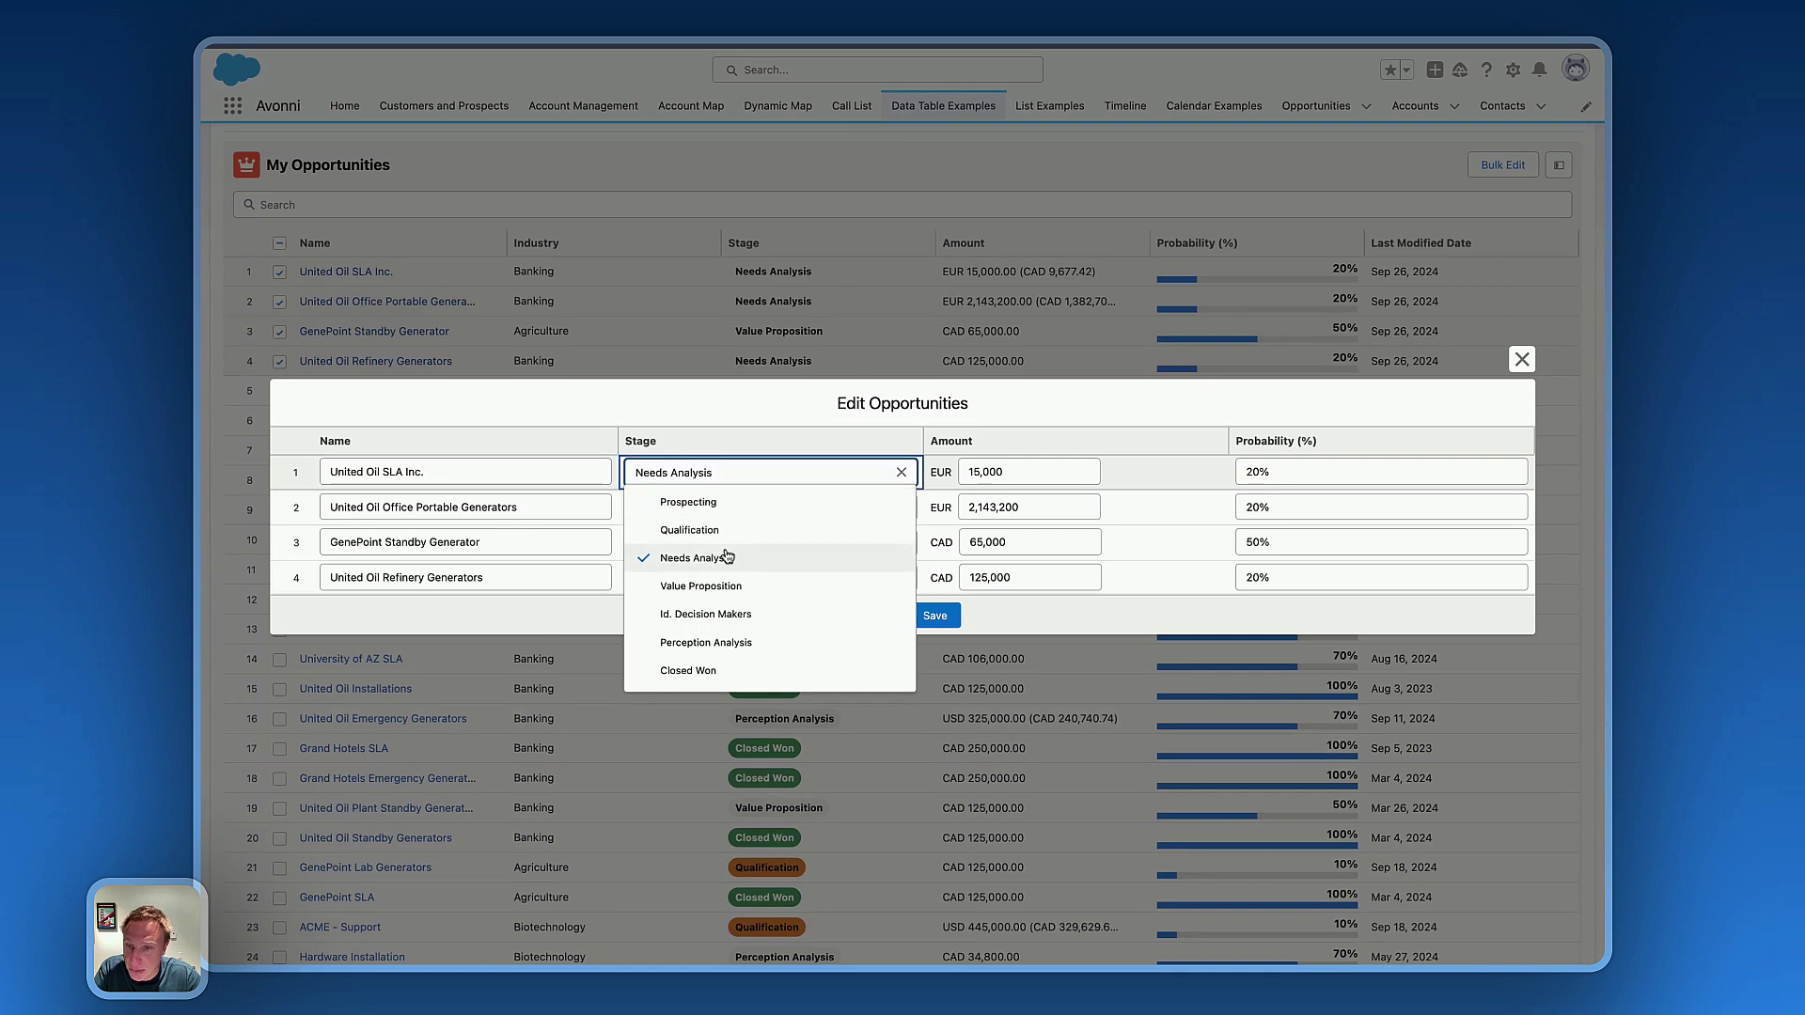
left_click(729, 533)
left_click(730, 533)
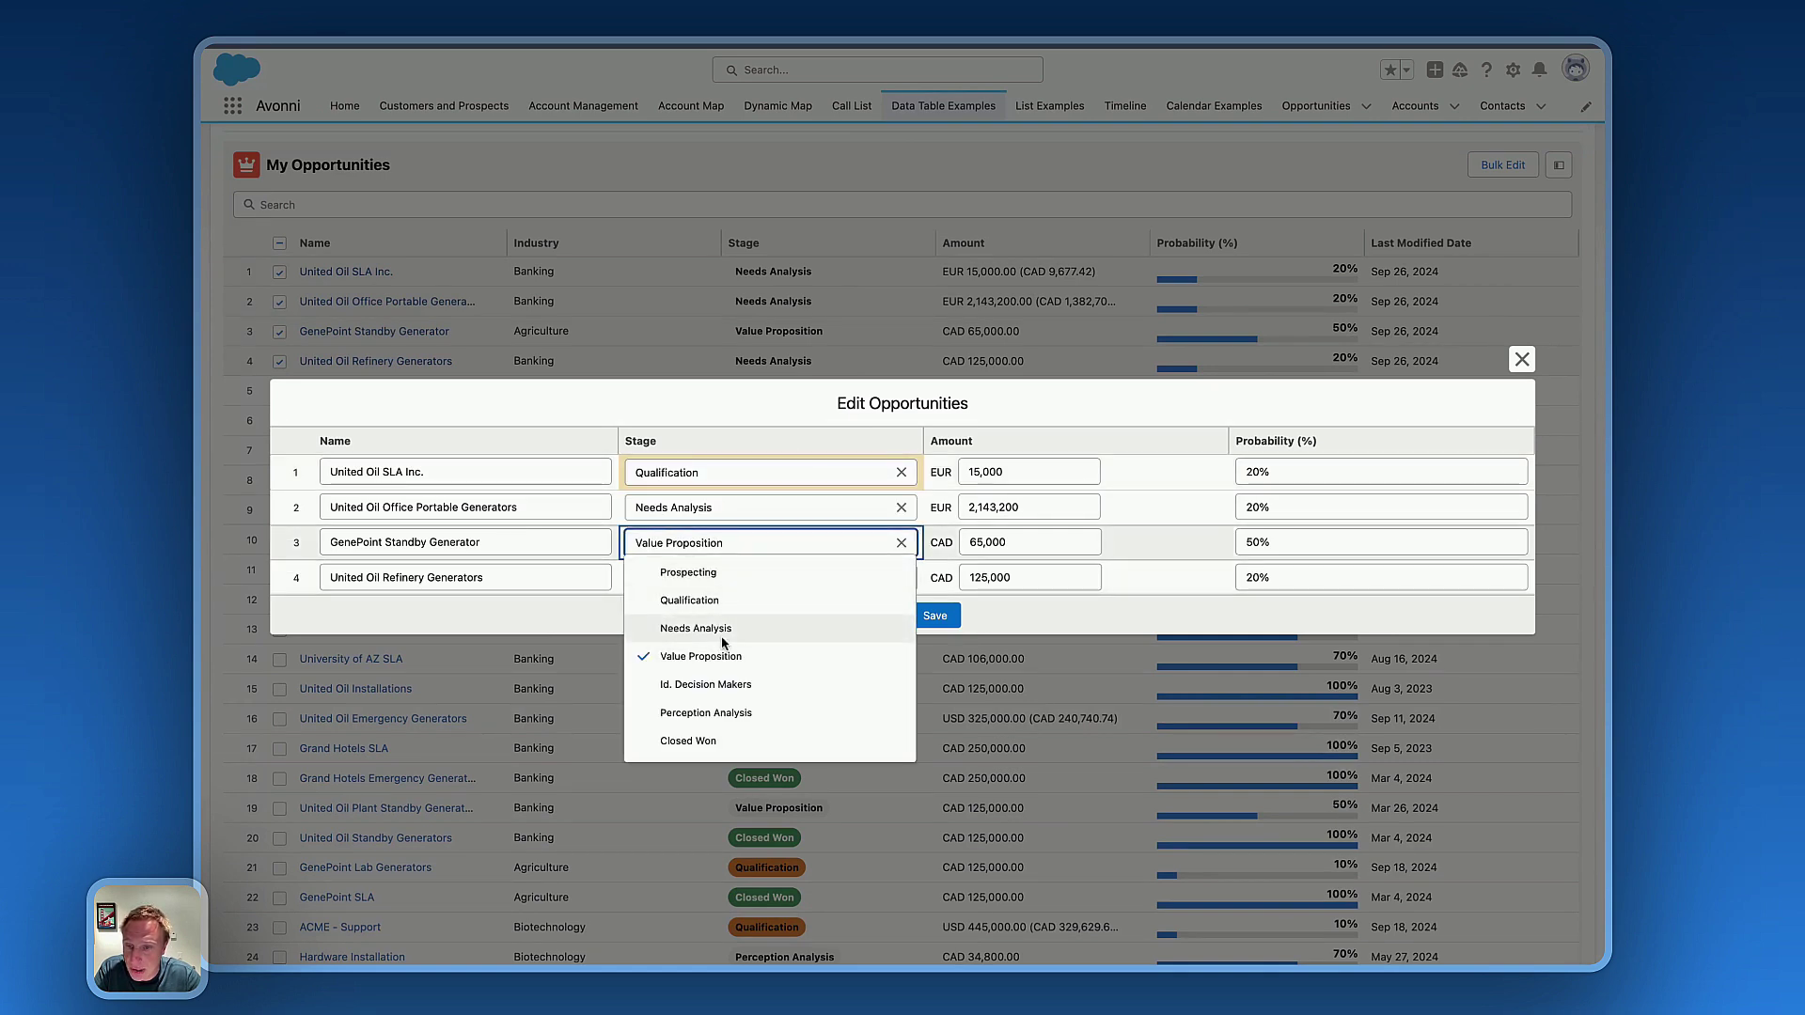
left_click(725, 626)
left_click(730, 508)
left_click(707, 655)
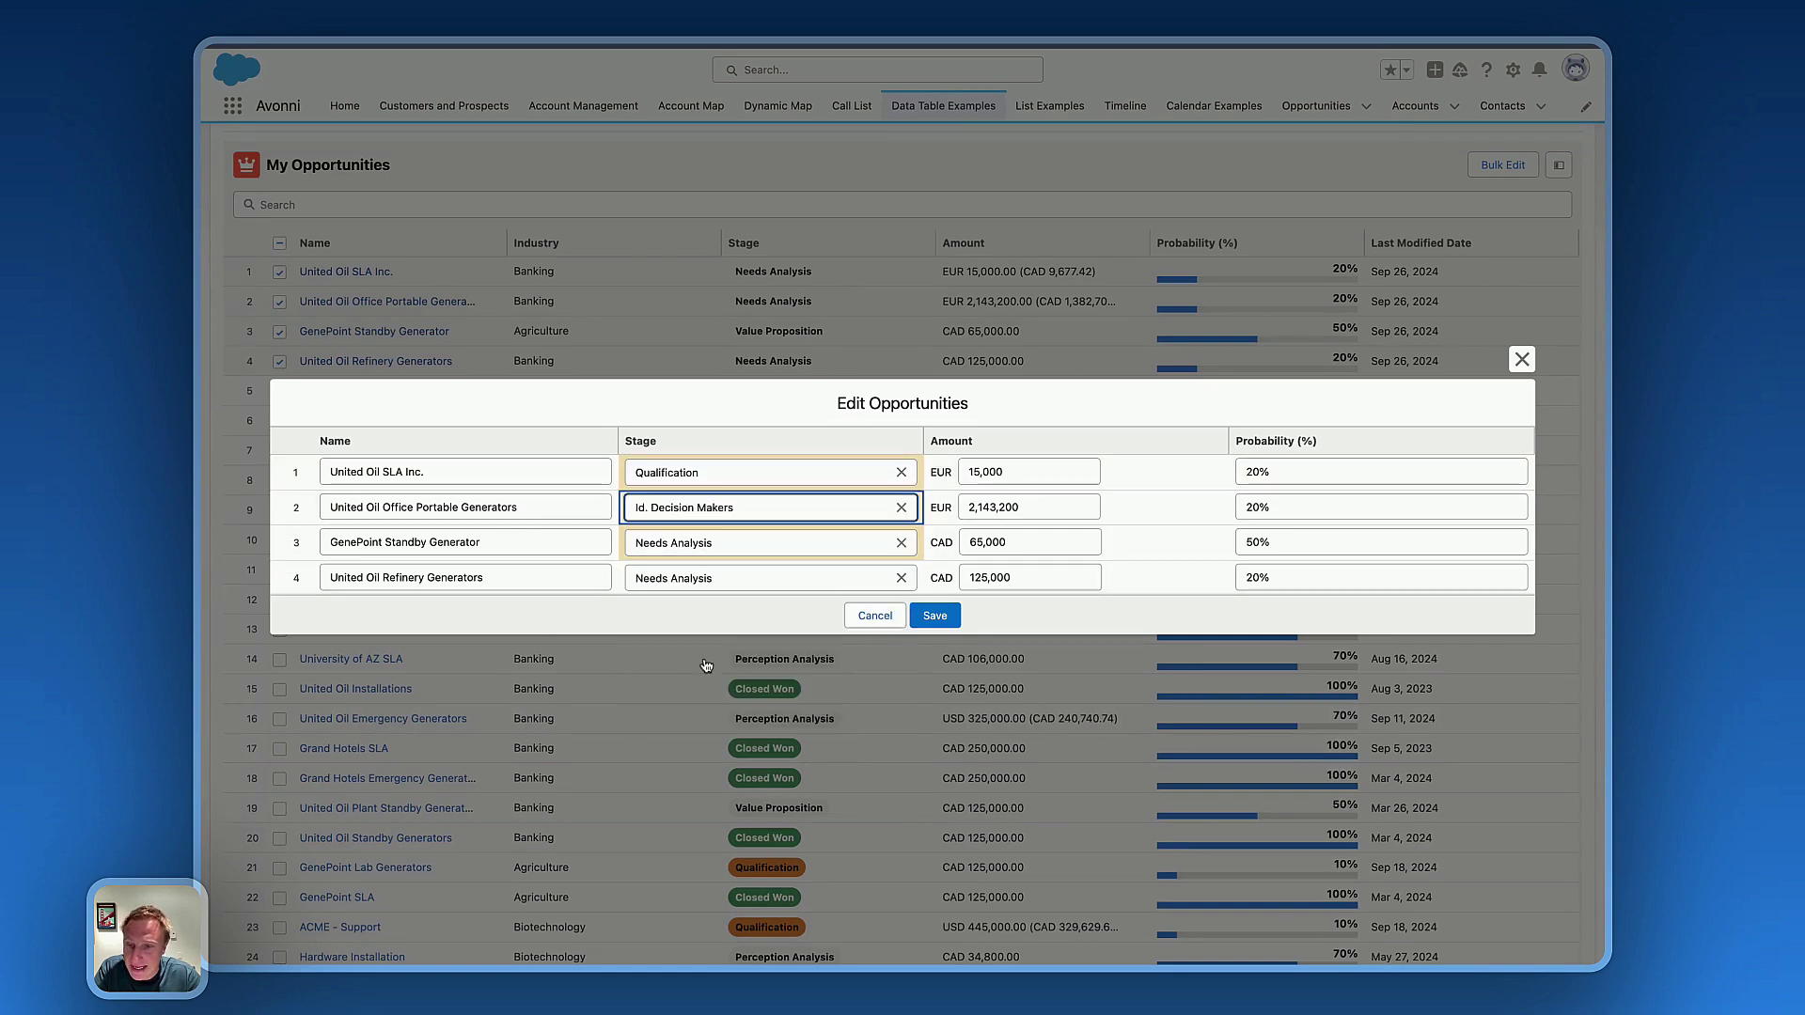
left_click(942, 620)
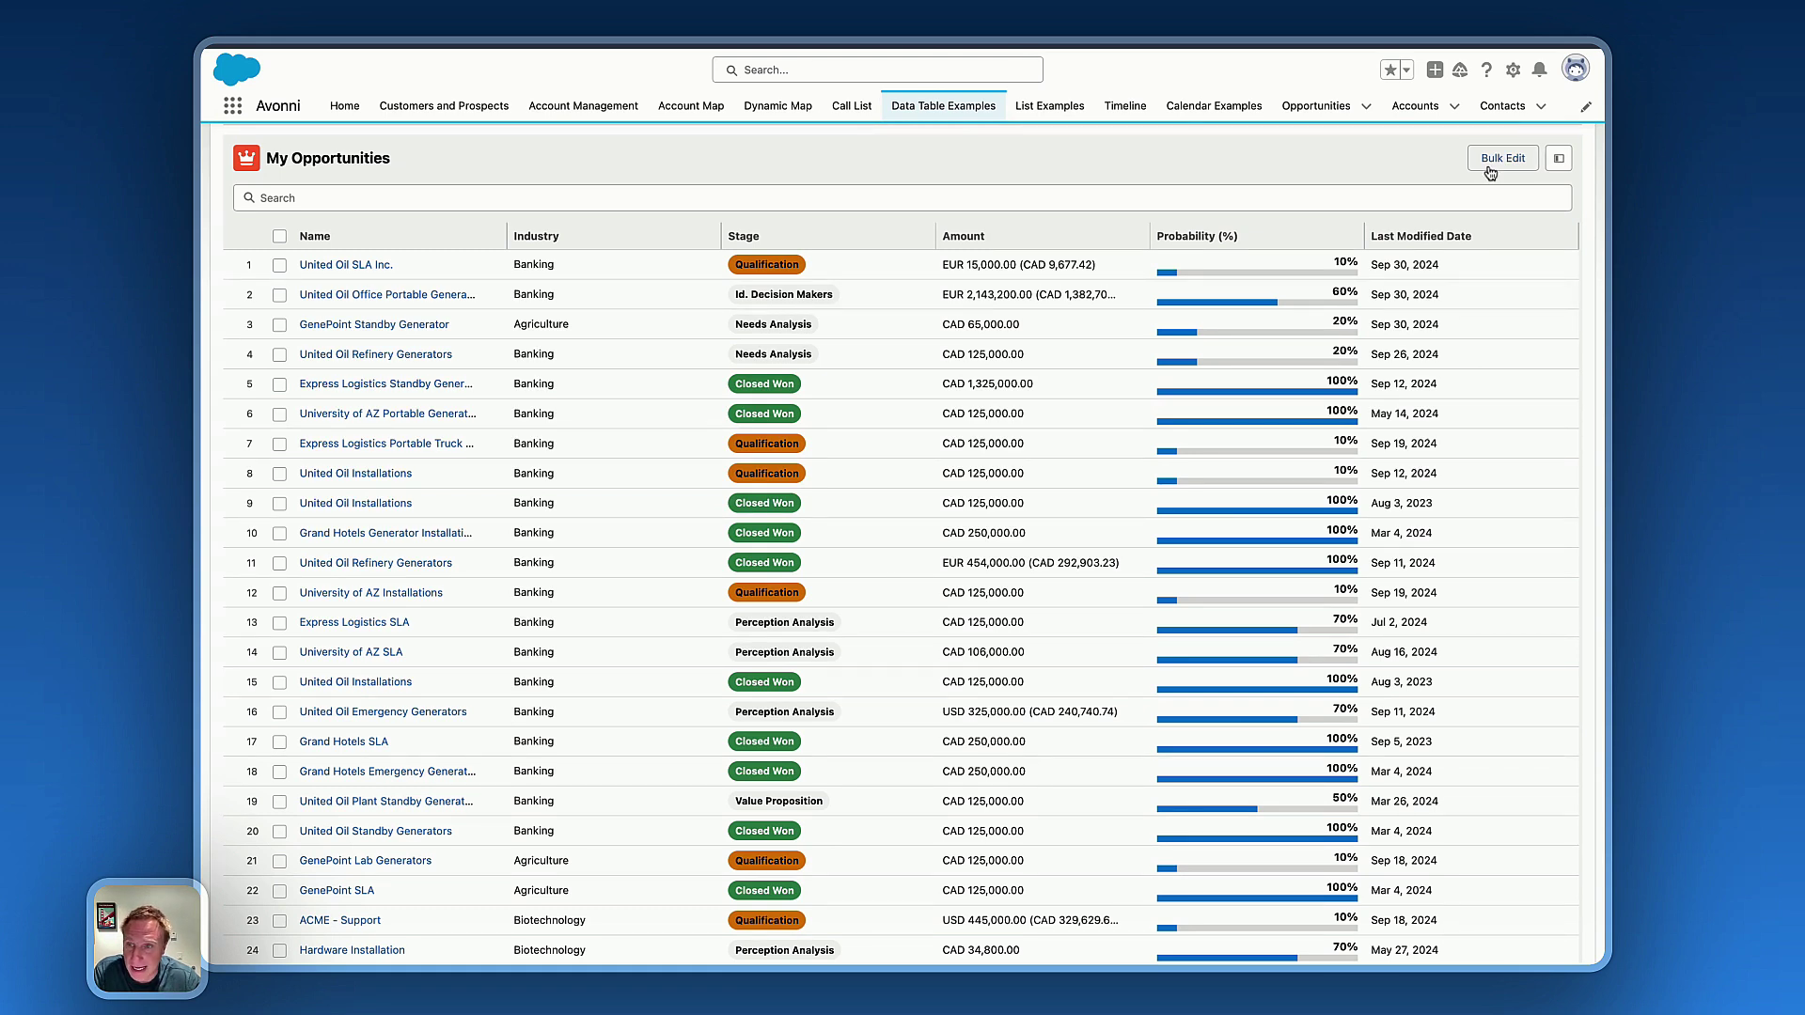
- Open the first three opportunities in the bulk edit dialog to review their stages and probabilities, and close it without saving
left_click(279, 265)
left_click(279, 295)
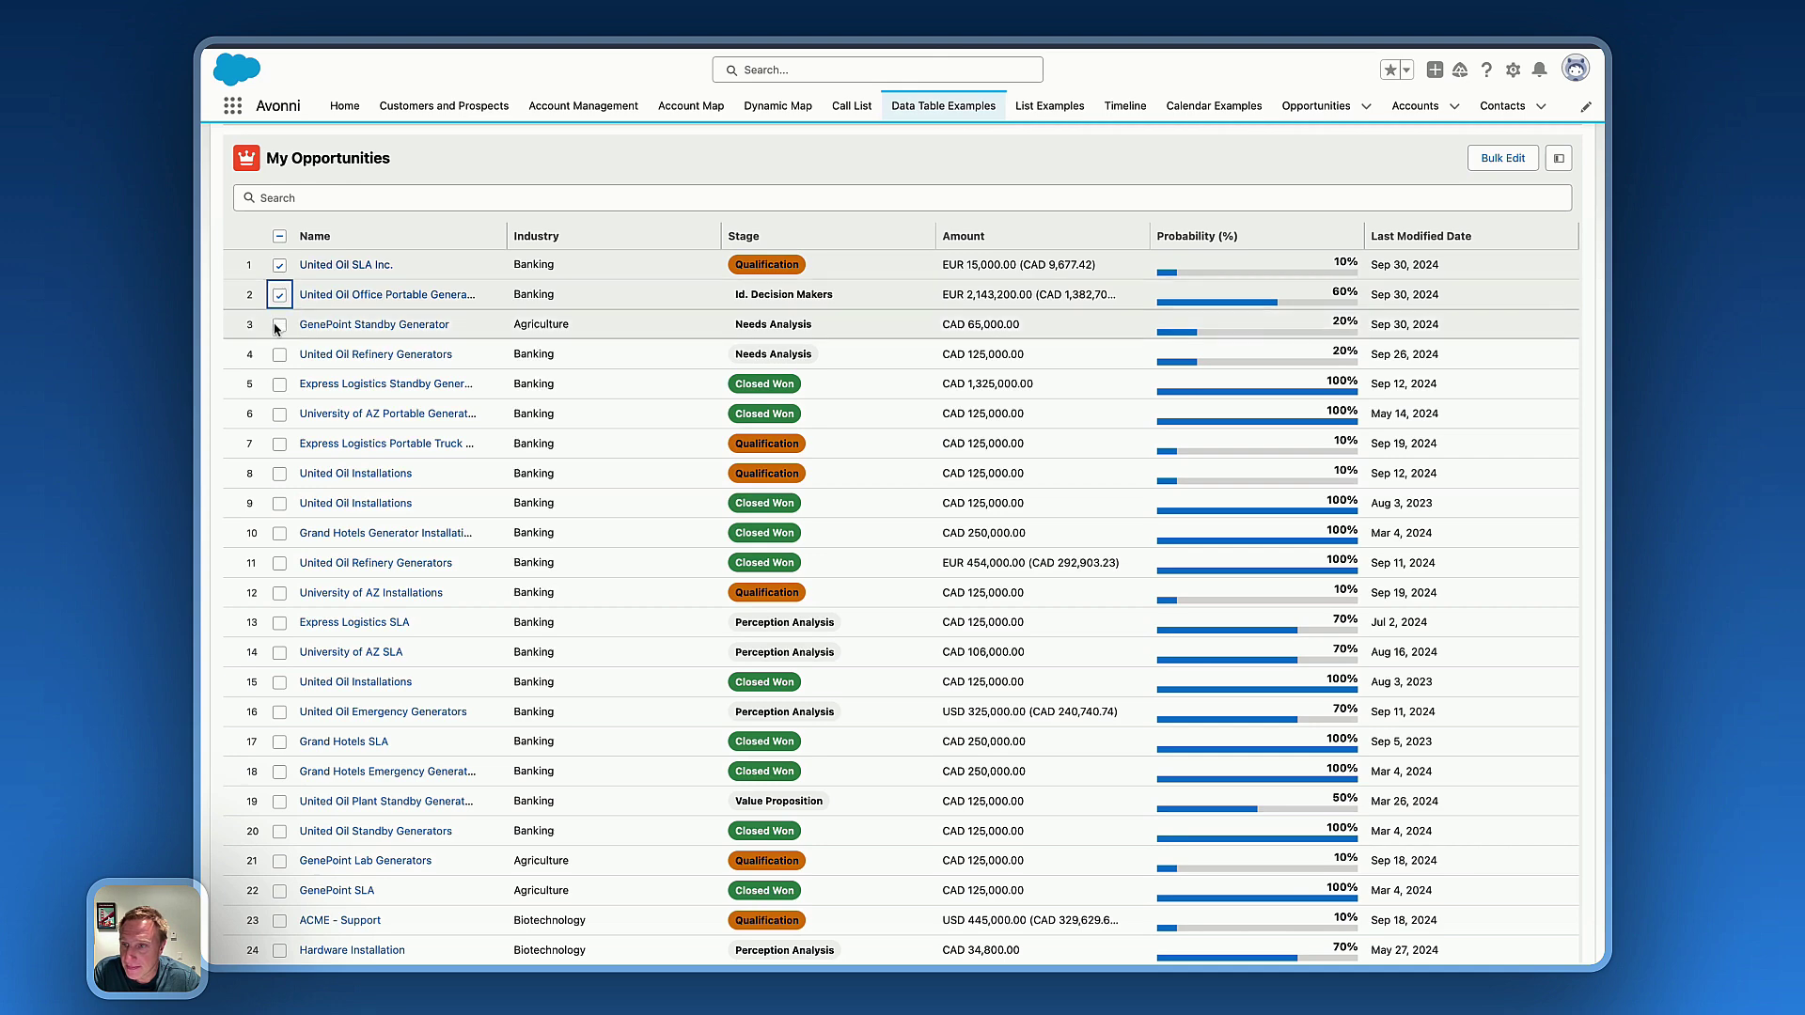
left_click(280, 325)
left_click(1478, 162)
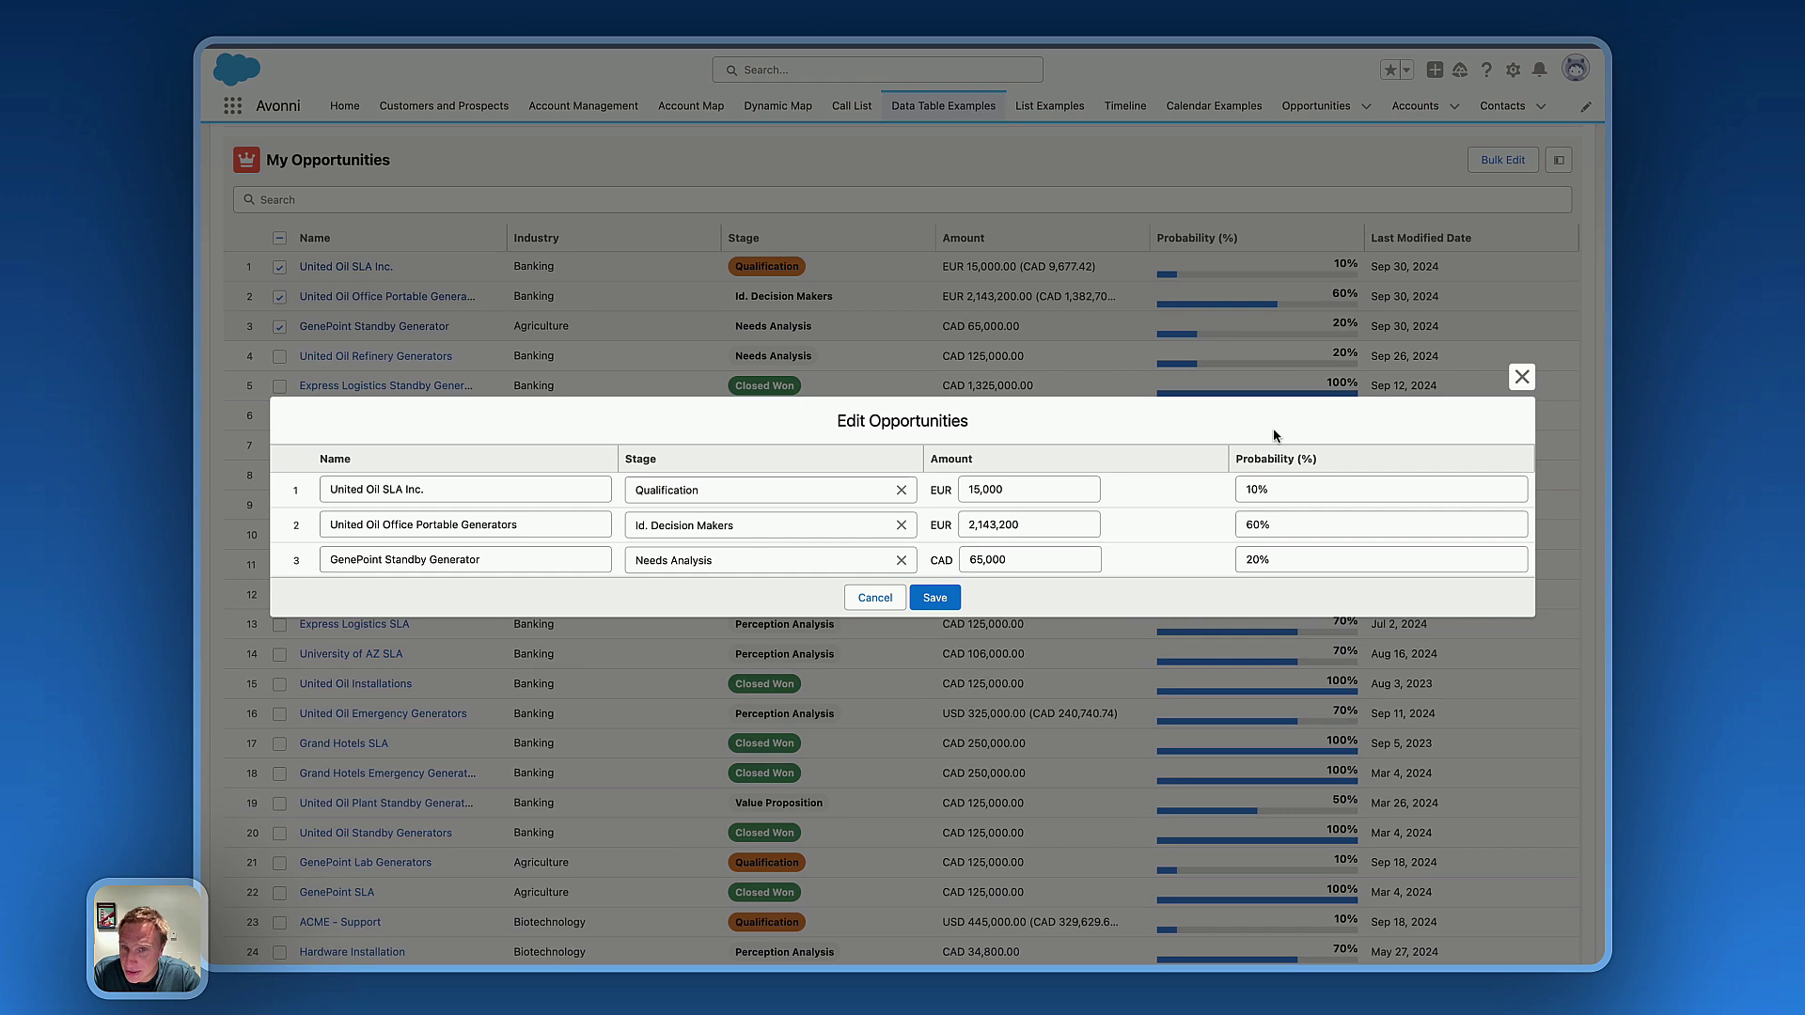
left_click(1521, 376)
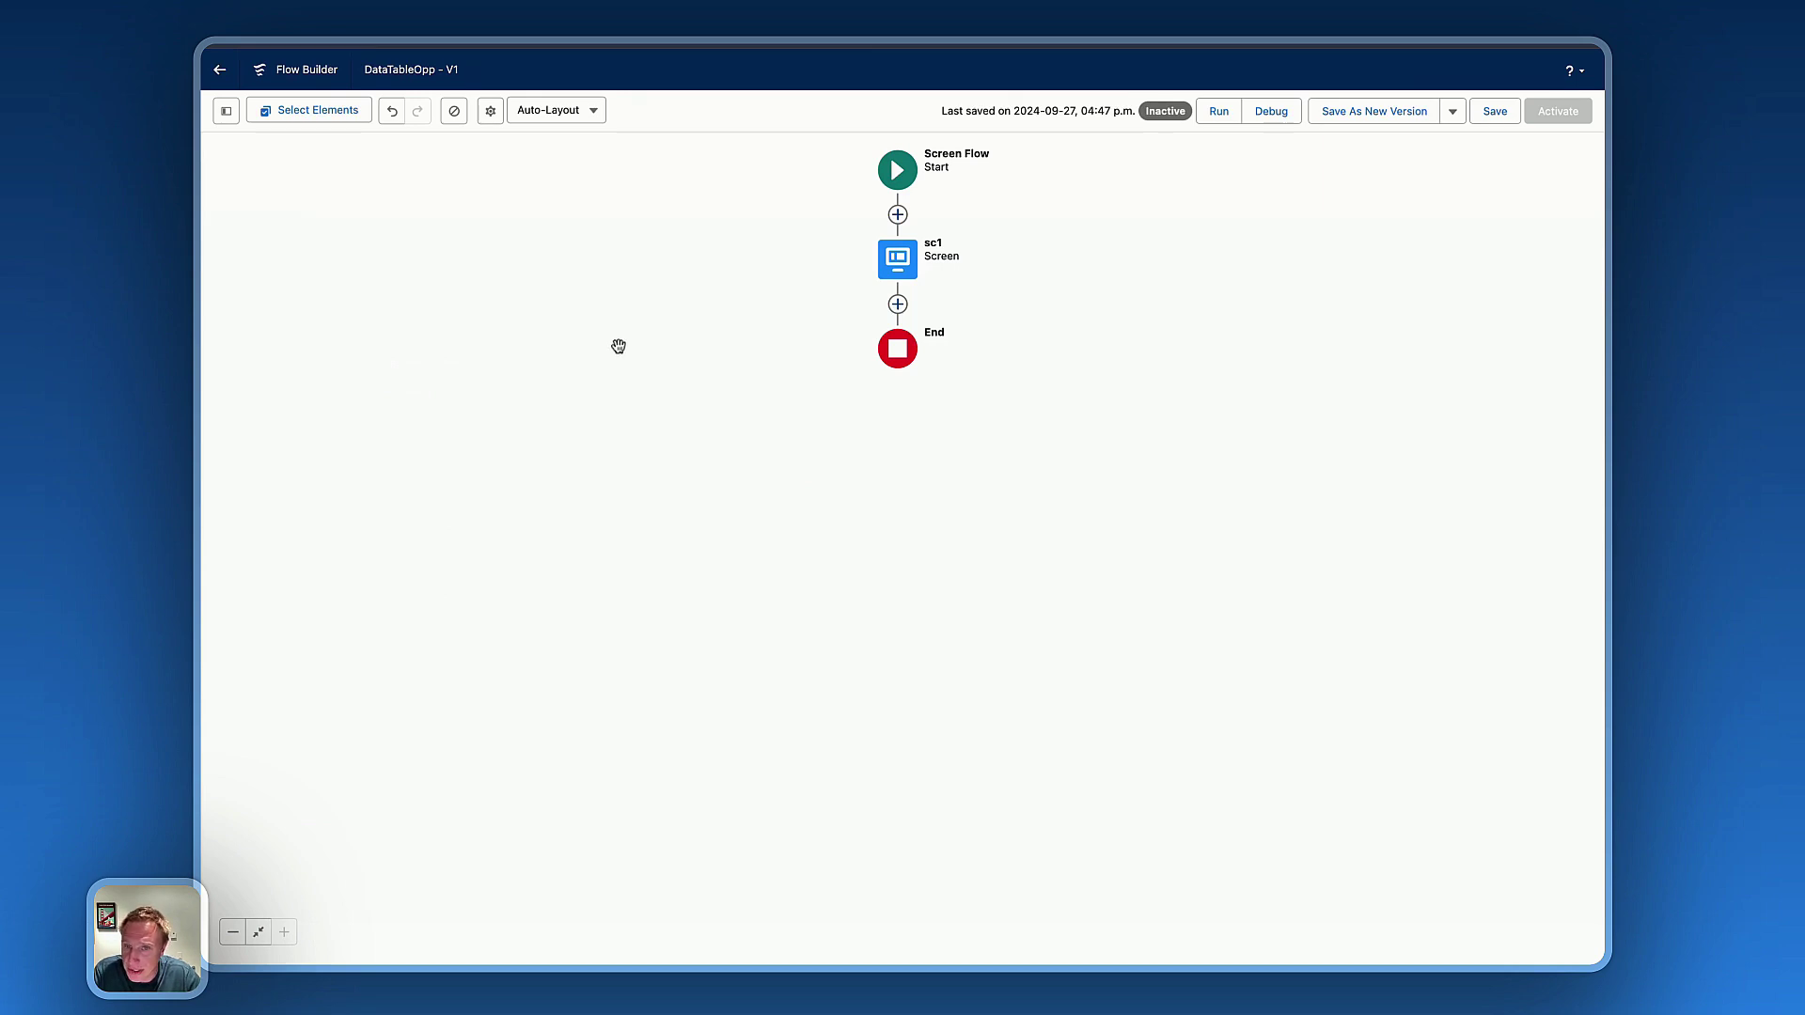
- Edit the sc1 screen of the DataTableOpp flow and add an Avonni Data Table component with the API name datatable
left_click(898, 259)
left_click(898, 419)
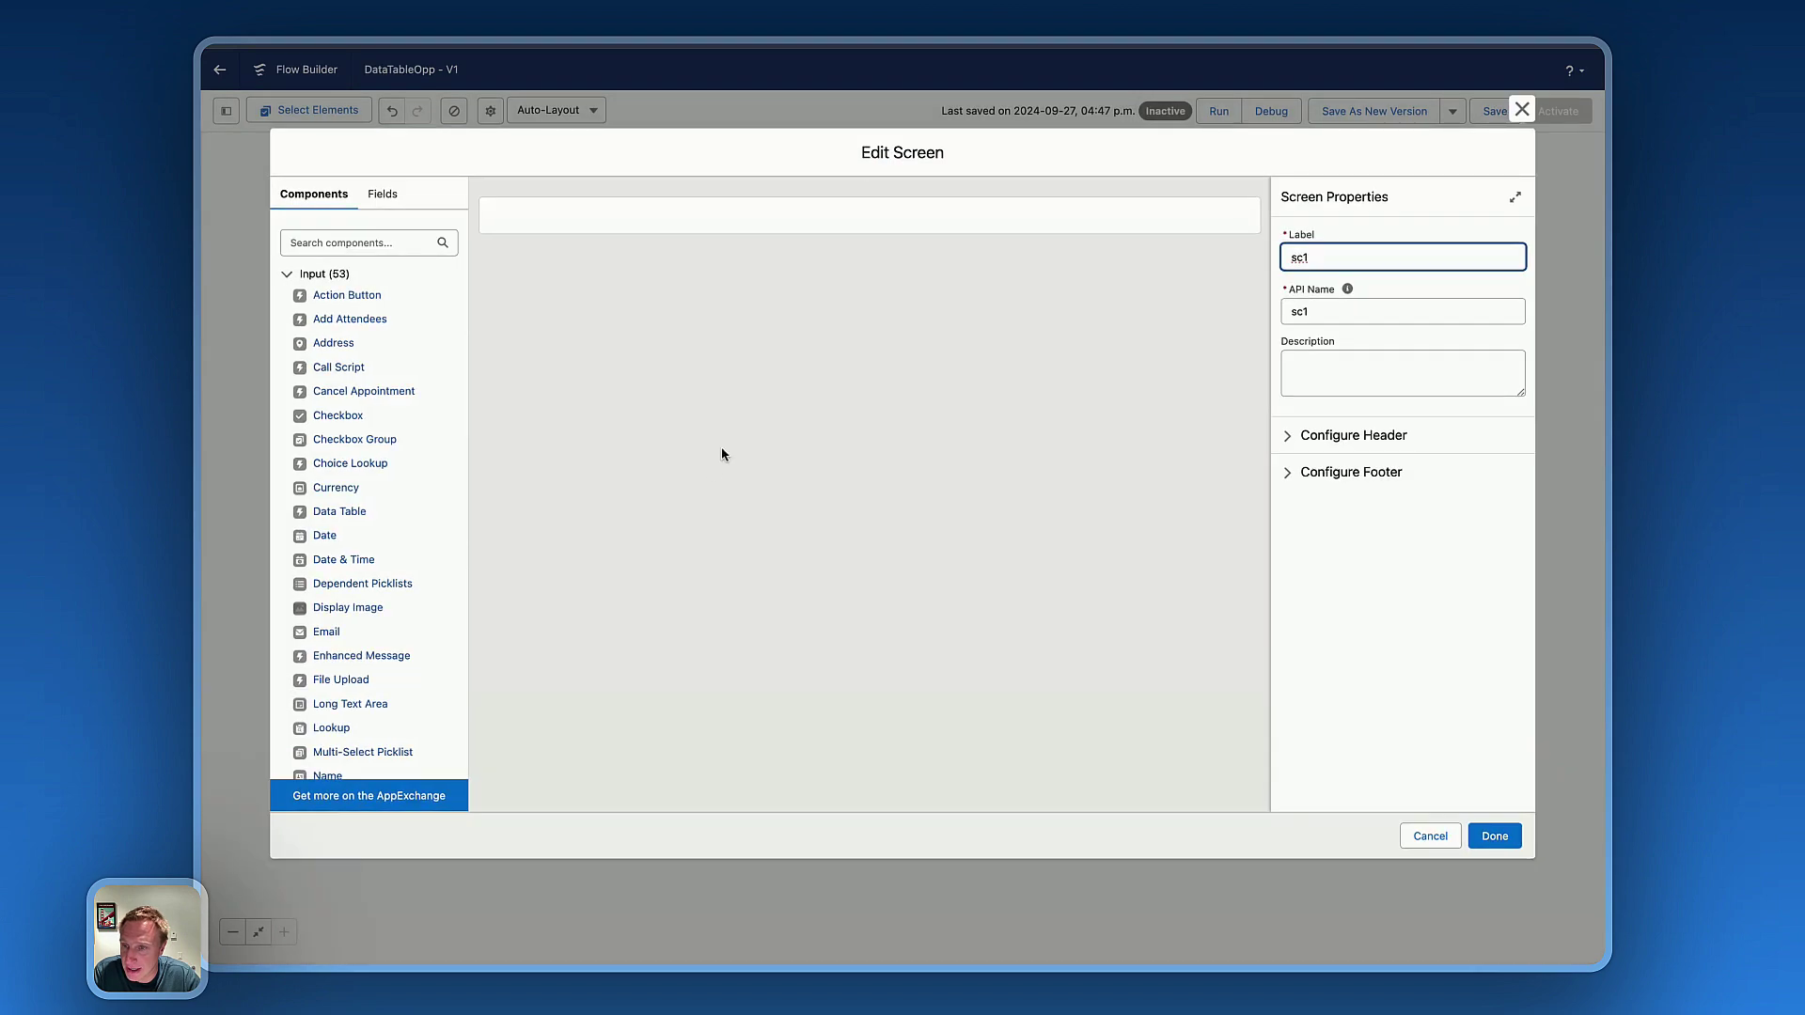
scroll(392, 497, "down", 20)
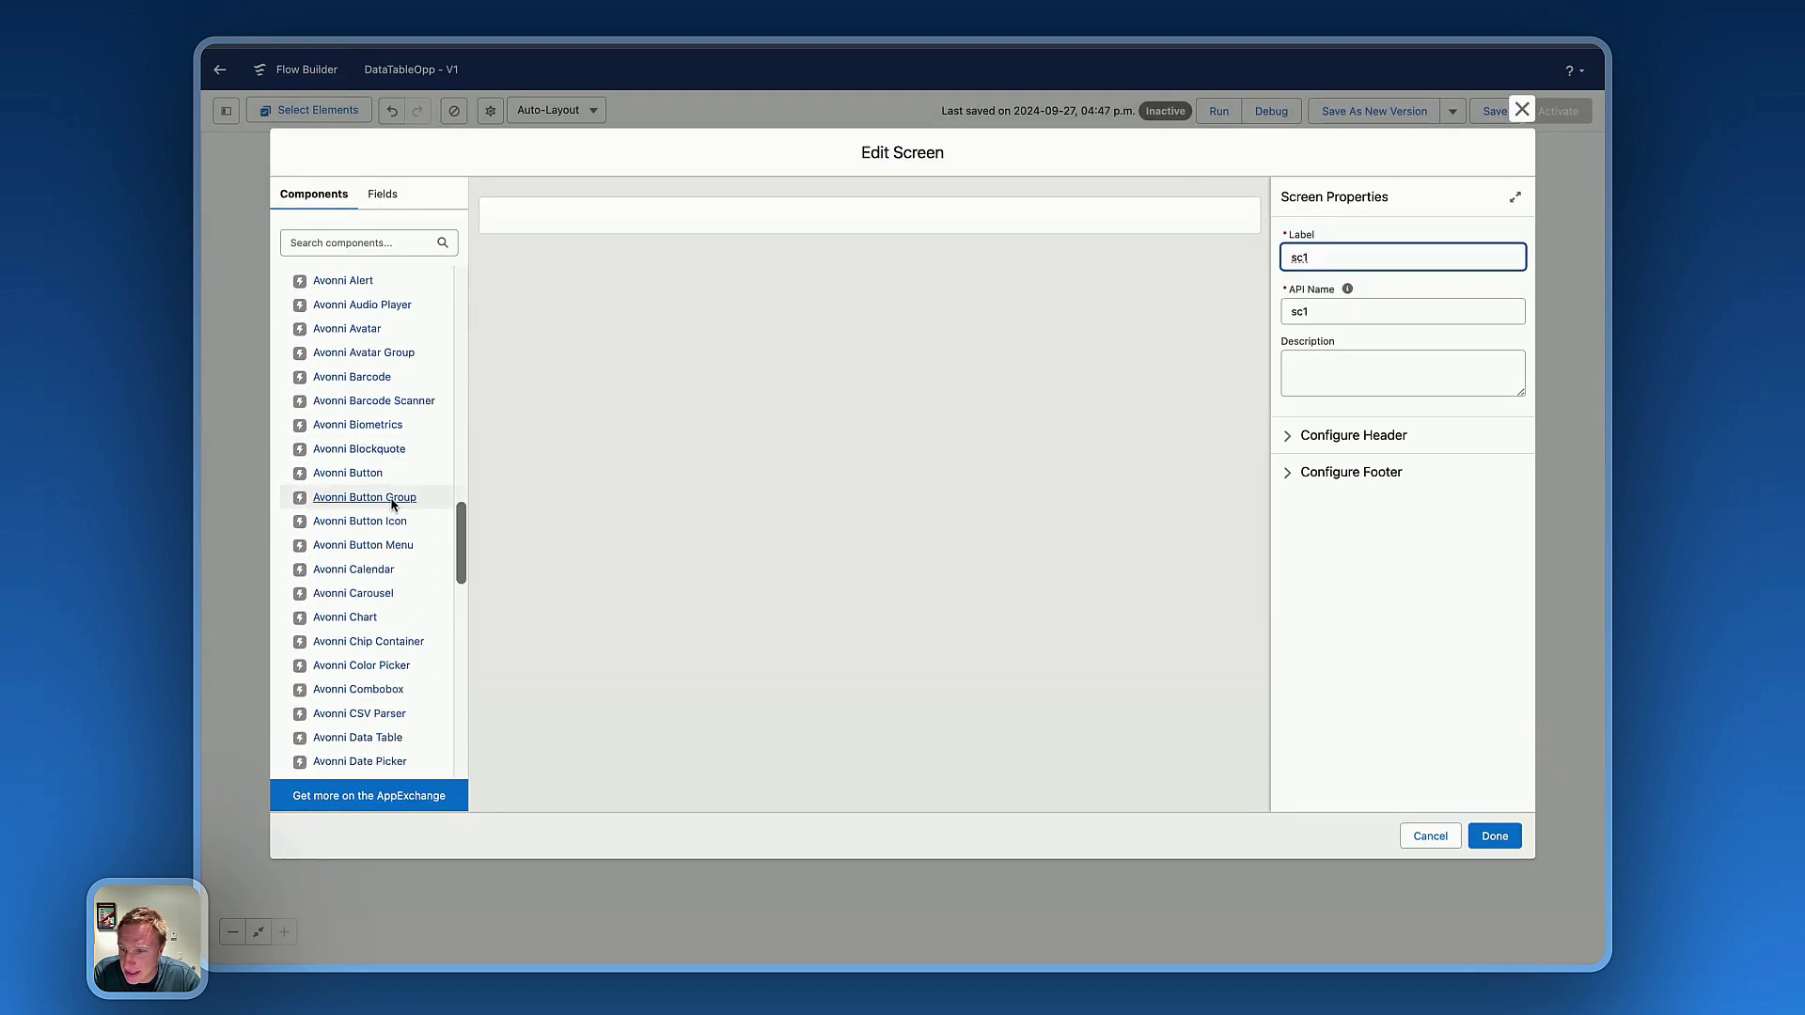
scroll(391, 503, "down", 2)
left_click_drag(353, 646, 787, 223)
left_click(1309, 254)
type("datatable")
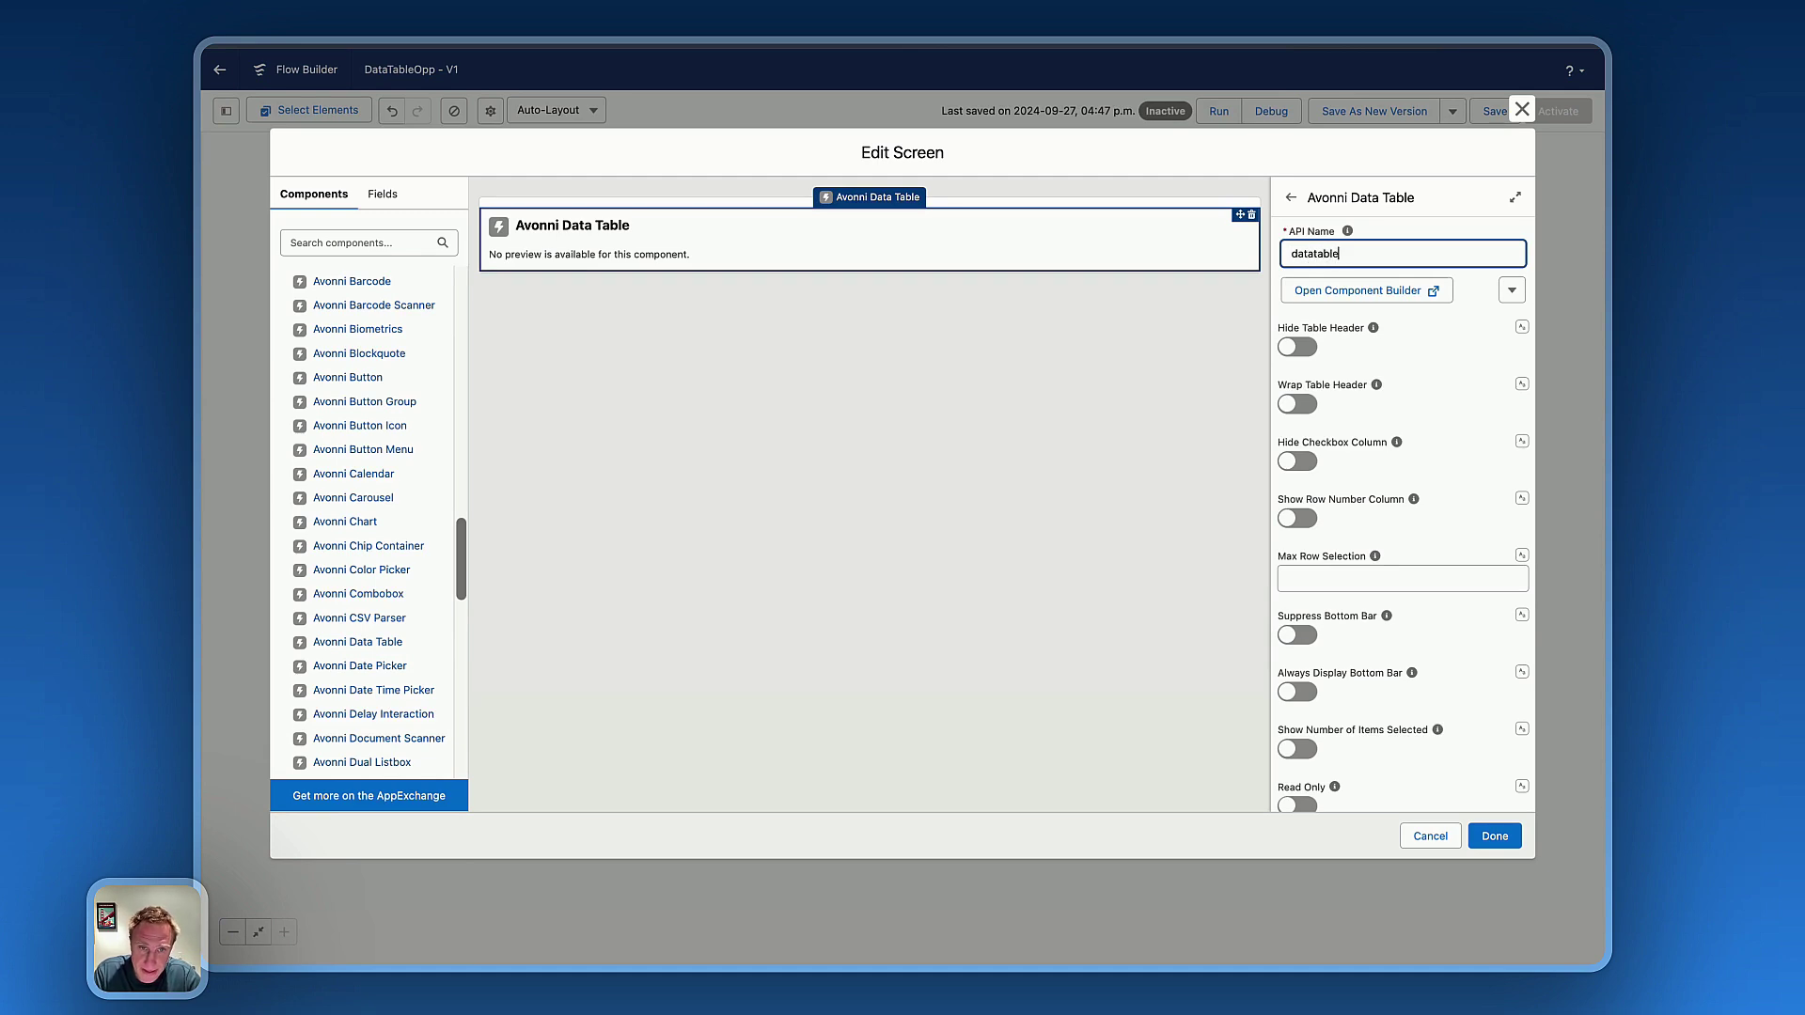
- Open the data table in the Component Builder and set its data source to a query on the Opportunity object
left_click(1295, 289)
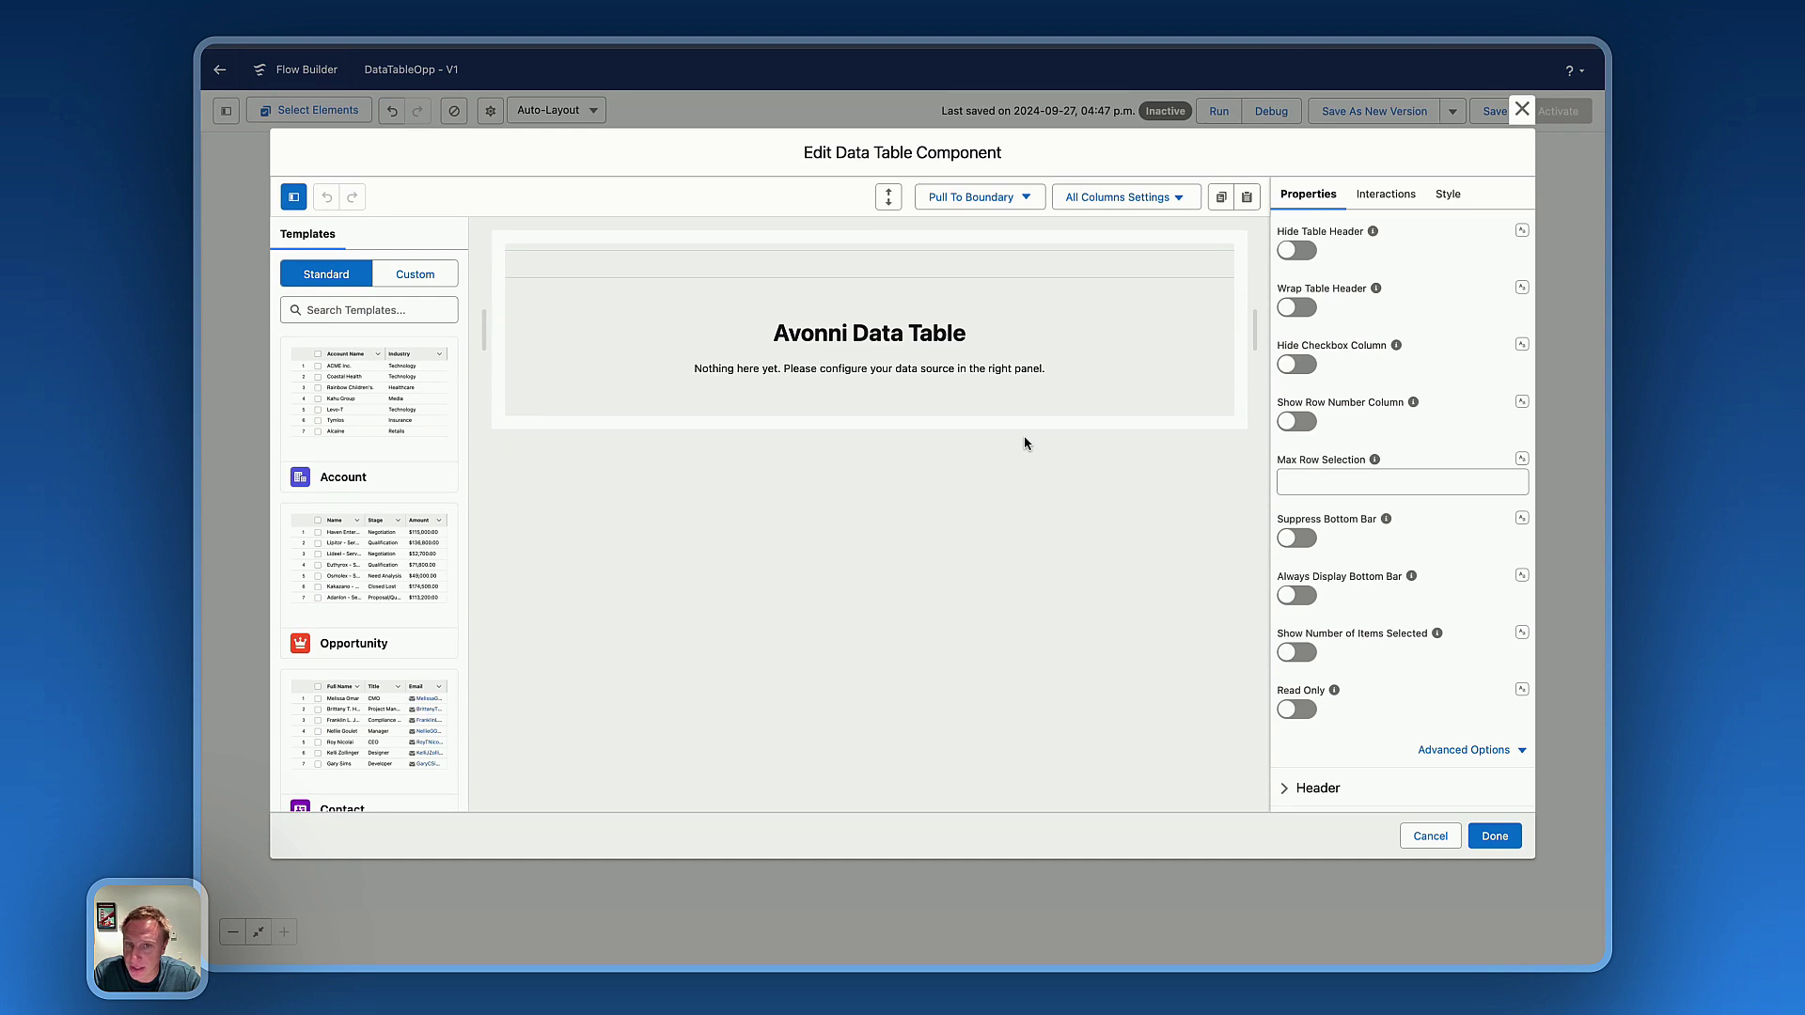
scroll(1374, 677, "down", 5)
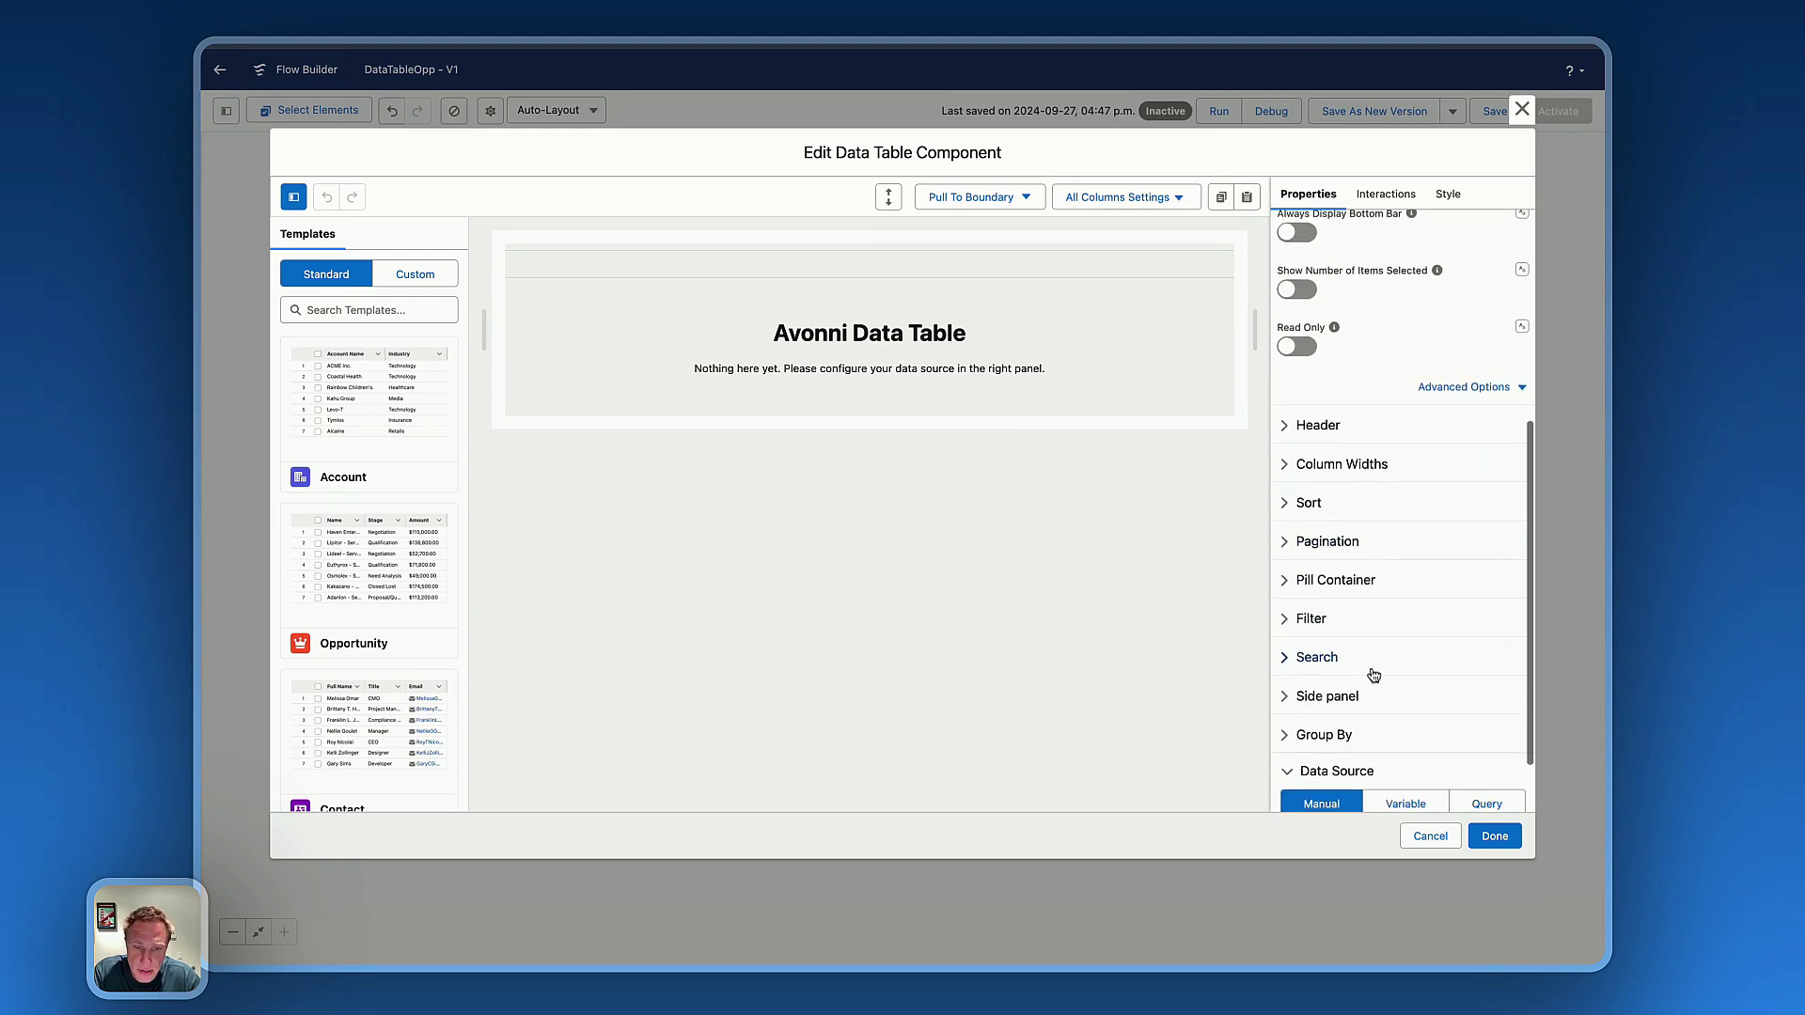
left_click(1487, 729)
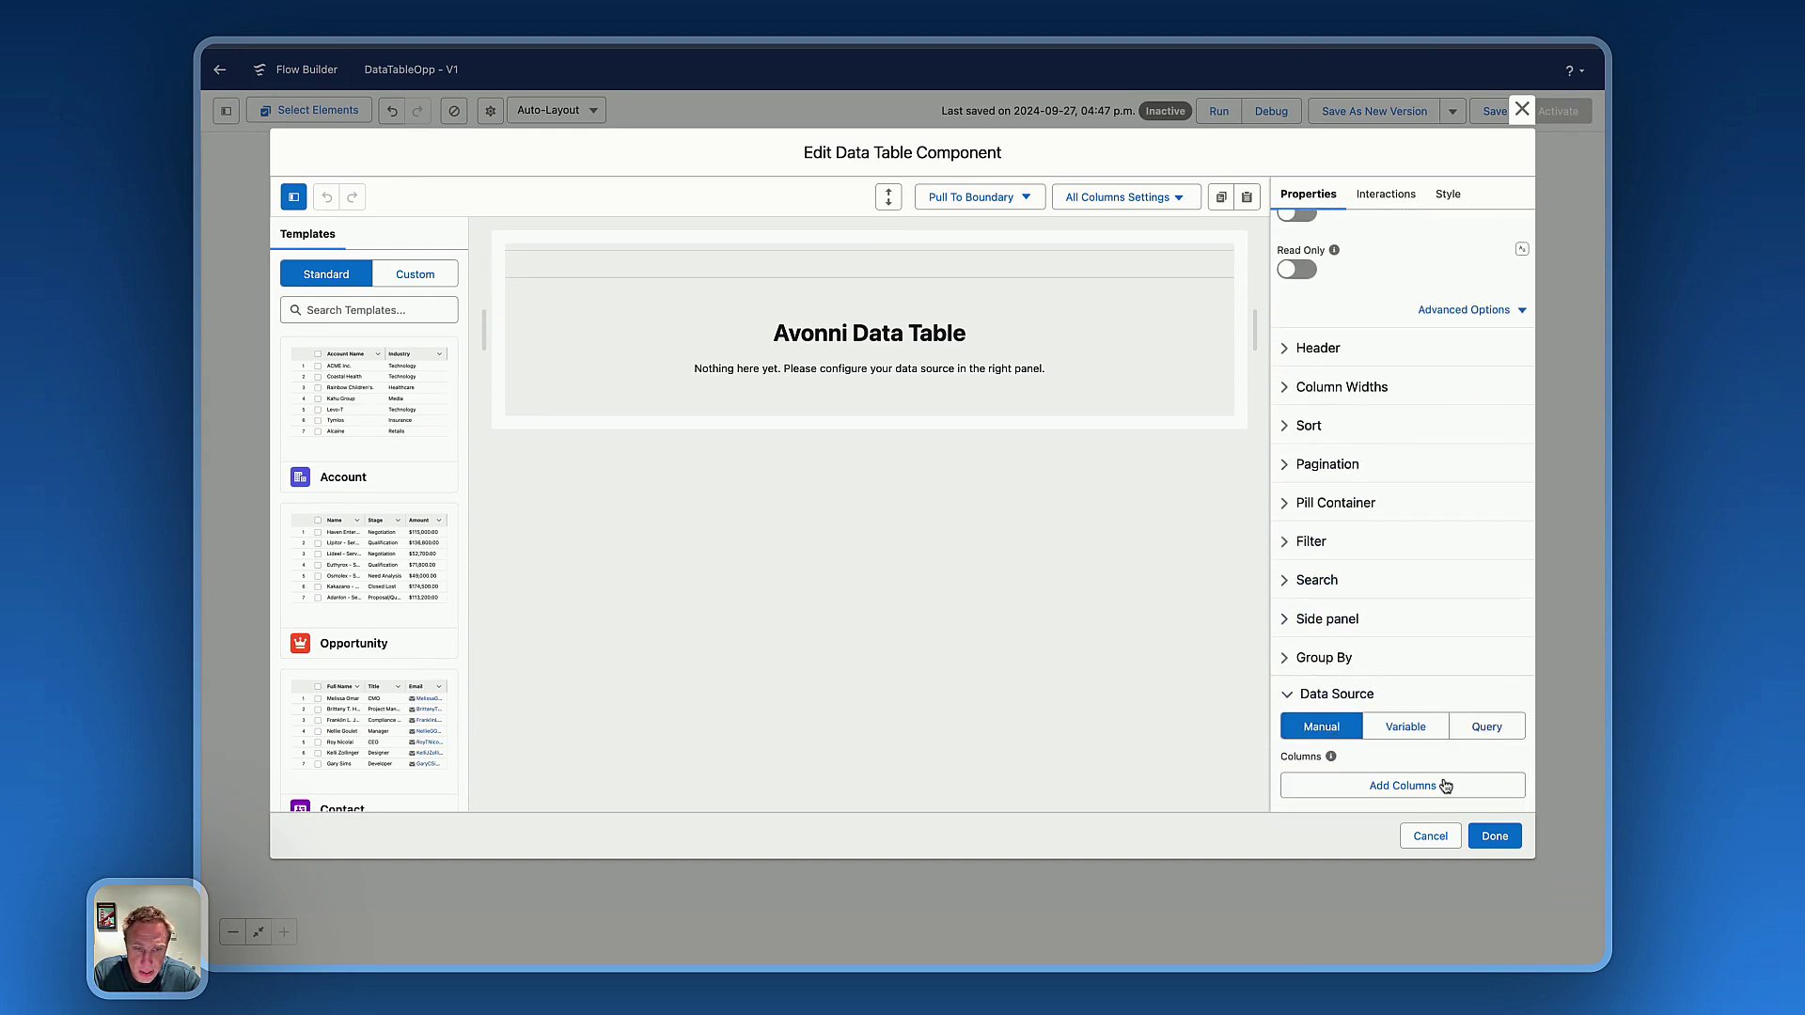
left_click(1344, 778)
type("opp")
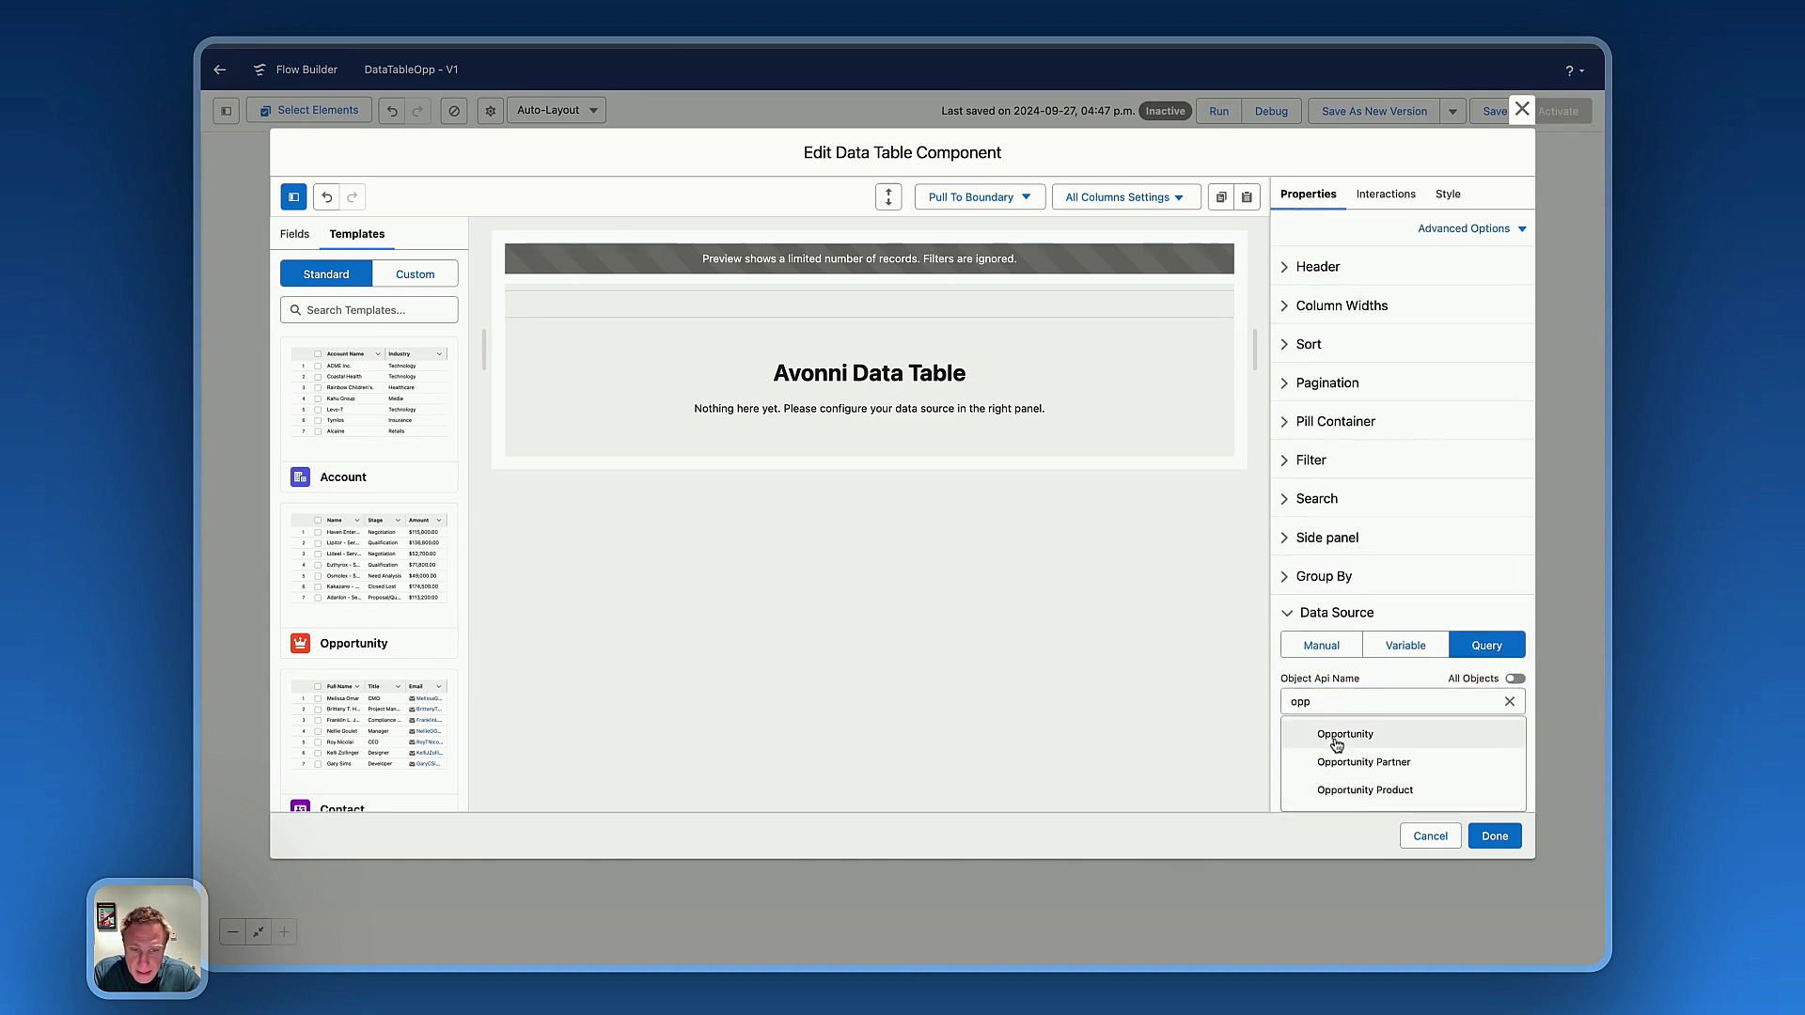
left_click(1333, 735)
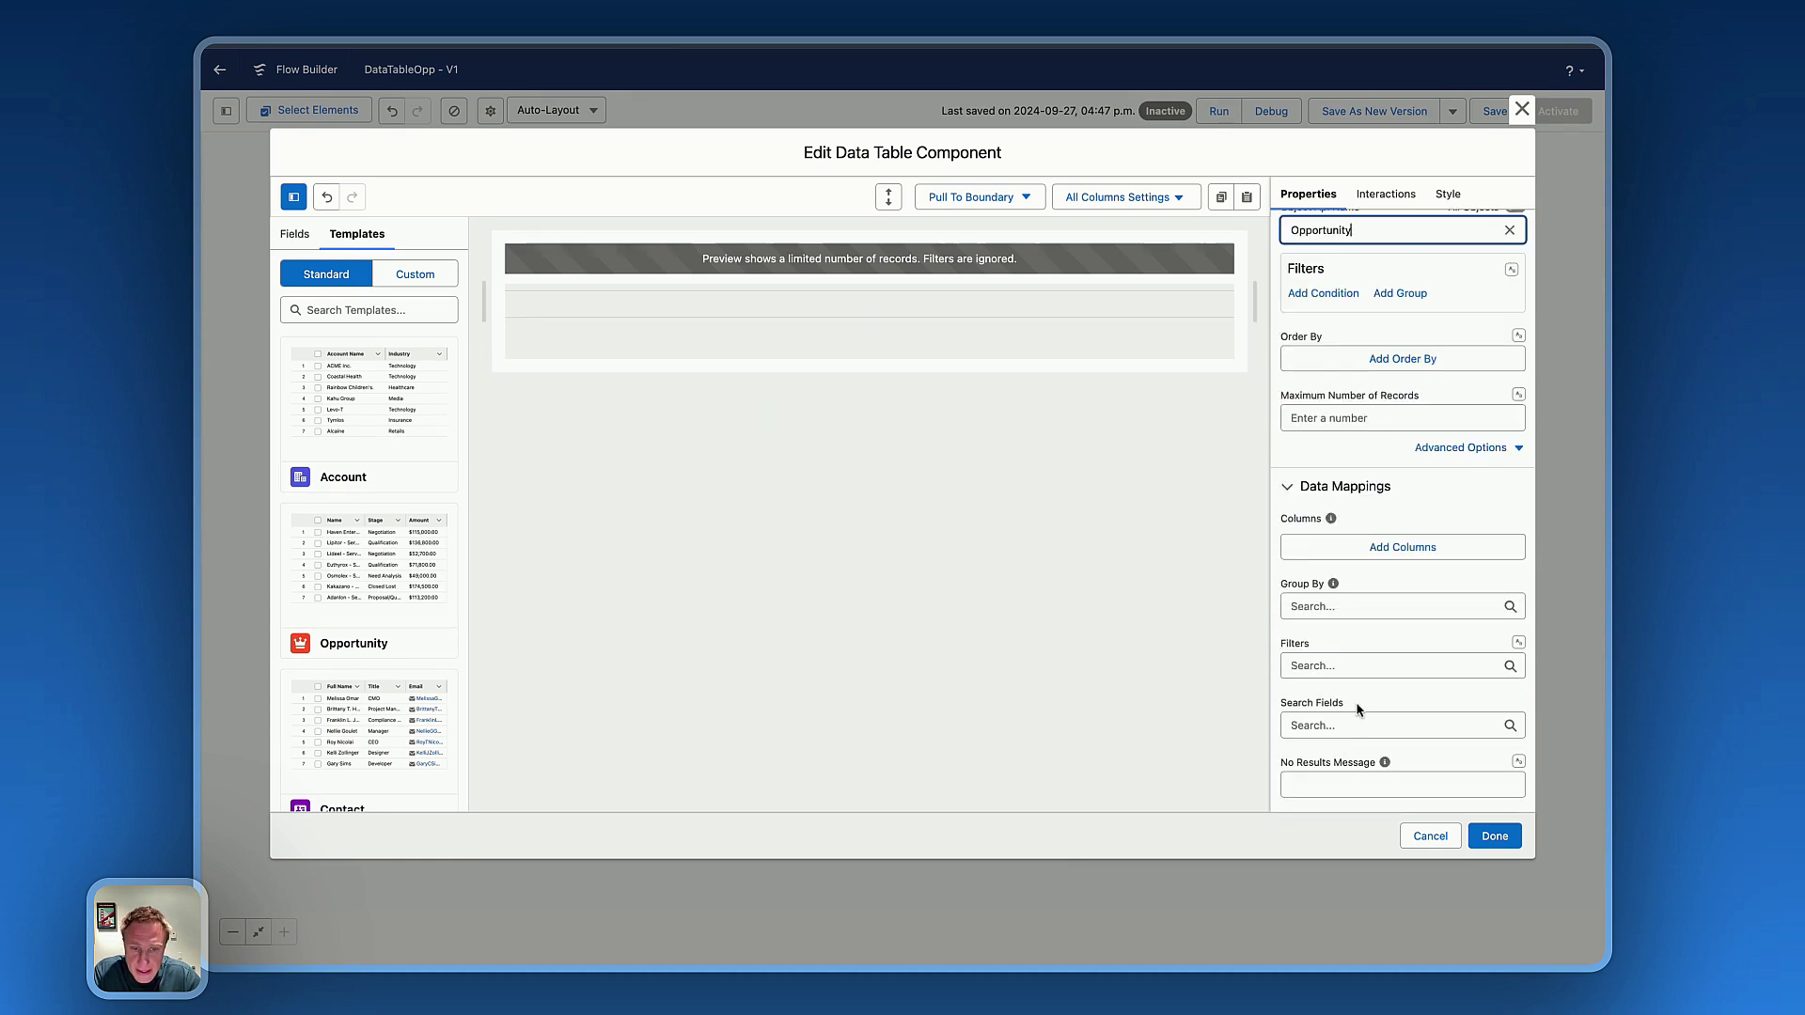
- Add the Opportunity fields Name, Amount and Close Date as columns of the data table
left_click(295, 235)
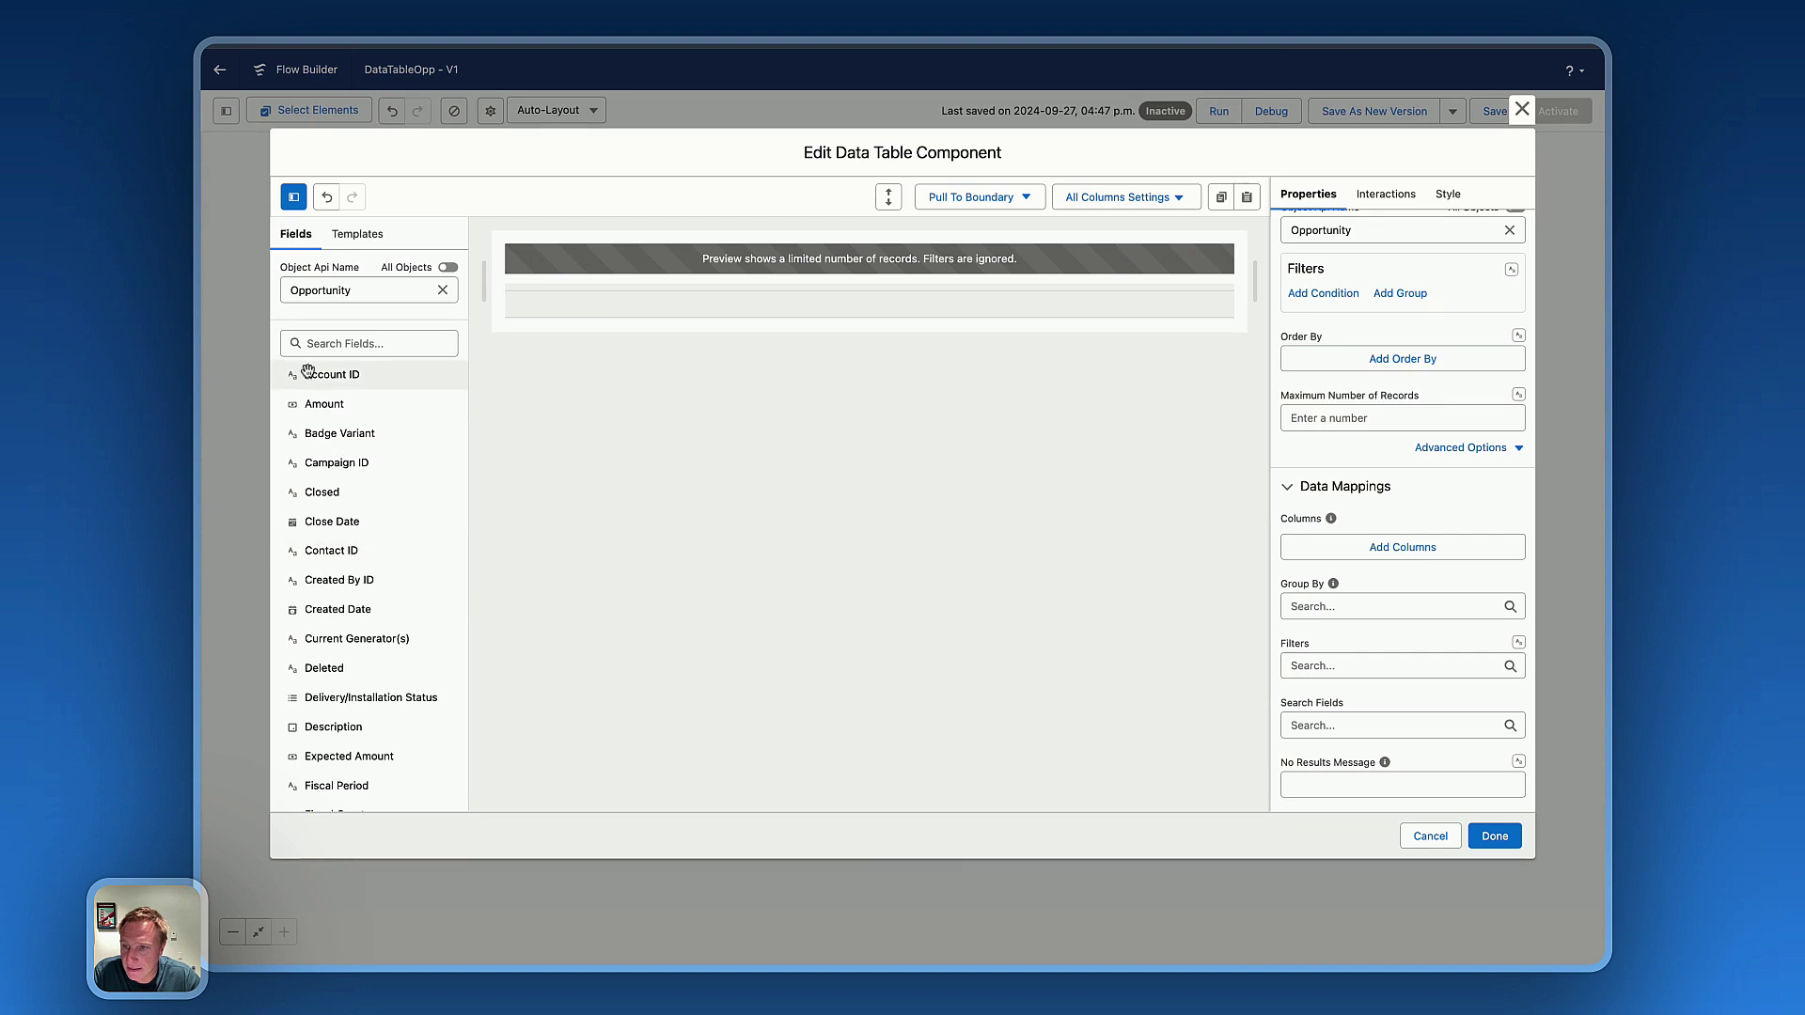
scroll(320, 616, "down", 5)
scroll(320, 619, "down", 2)
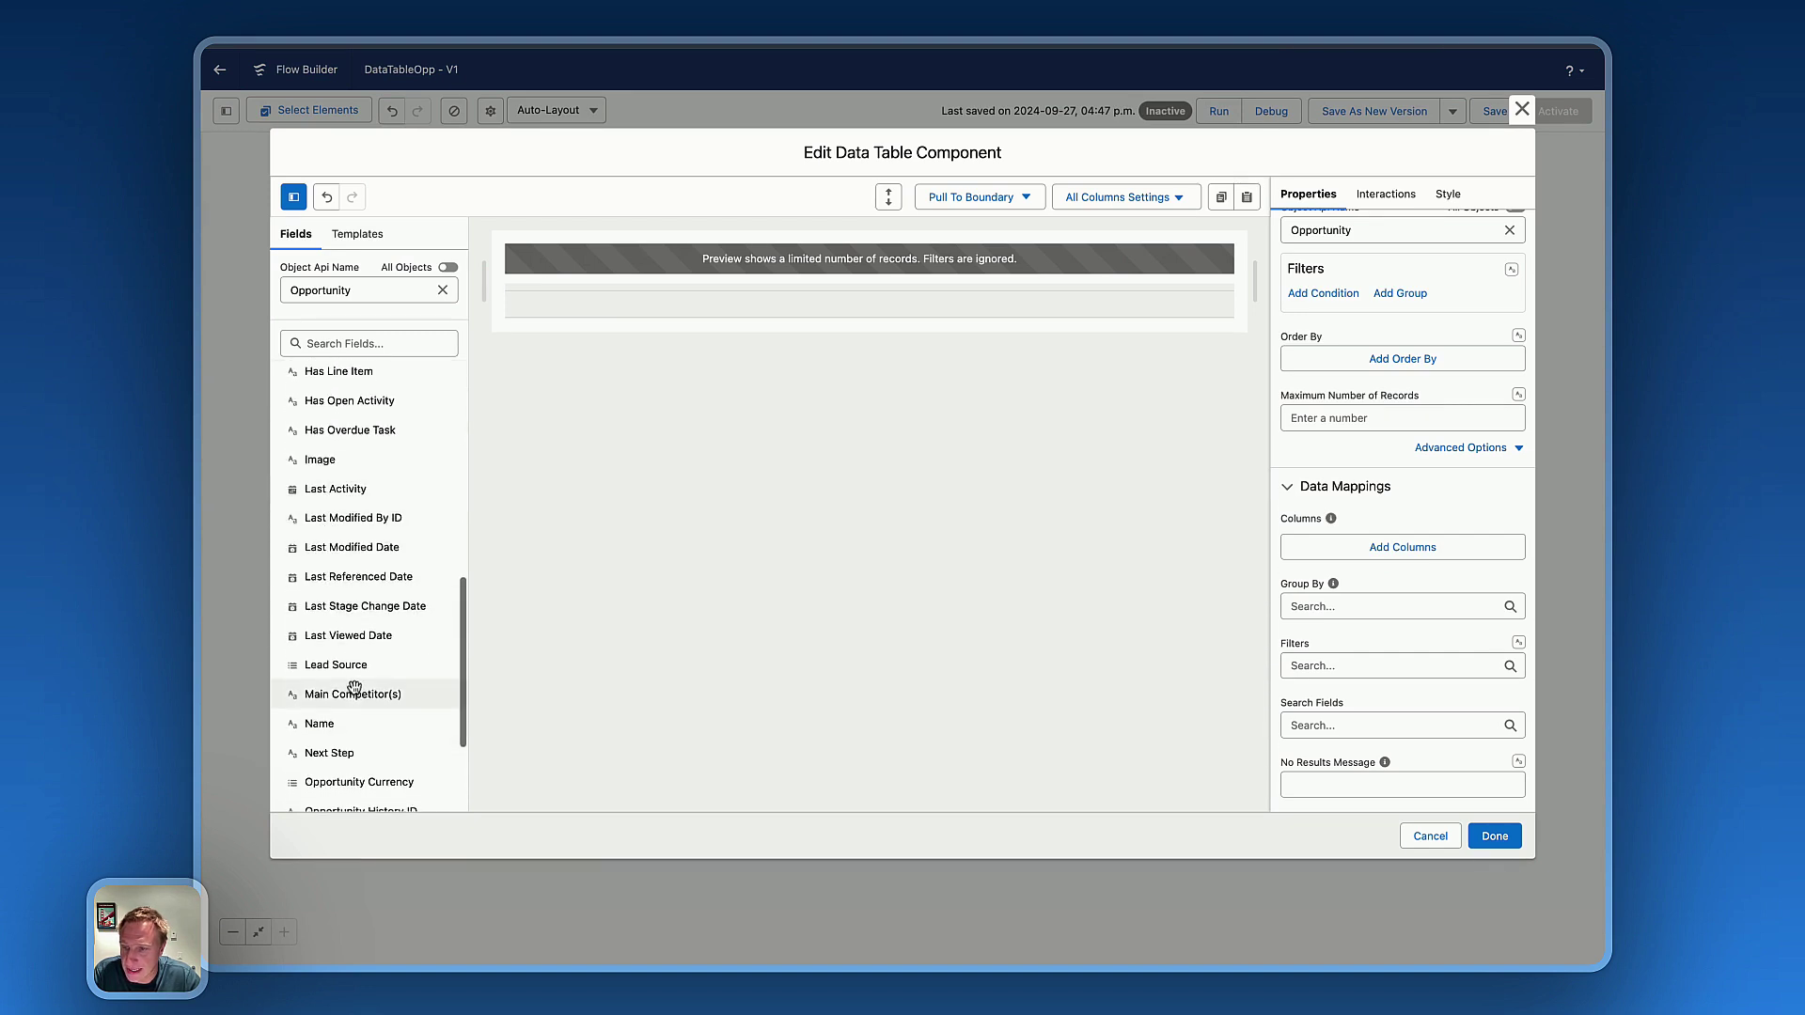
left_click_drag(320, 722, 768, 322)
scroll(346, 454, "up", 7)
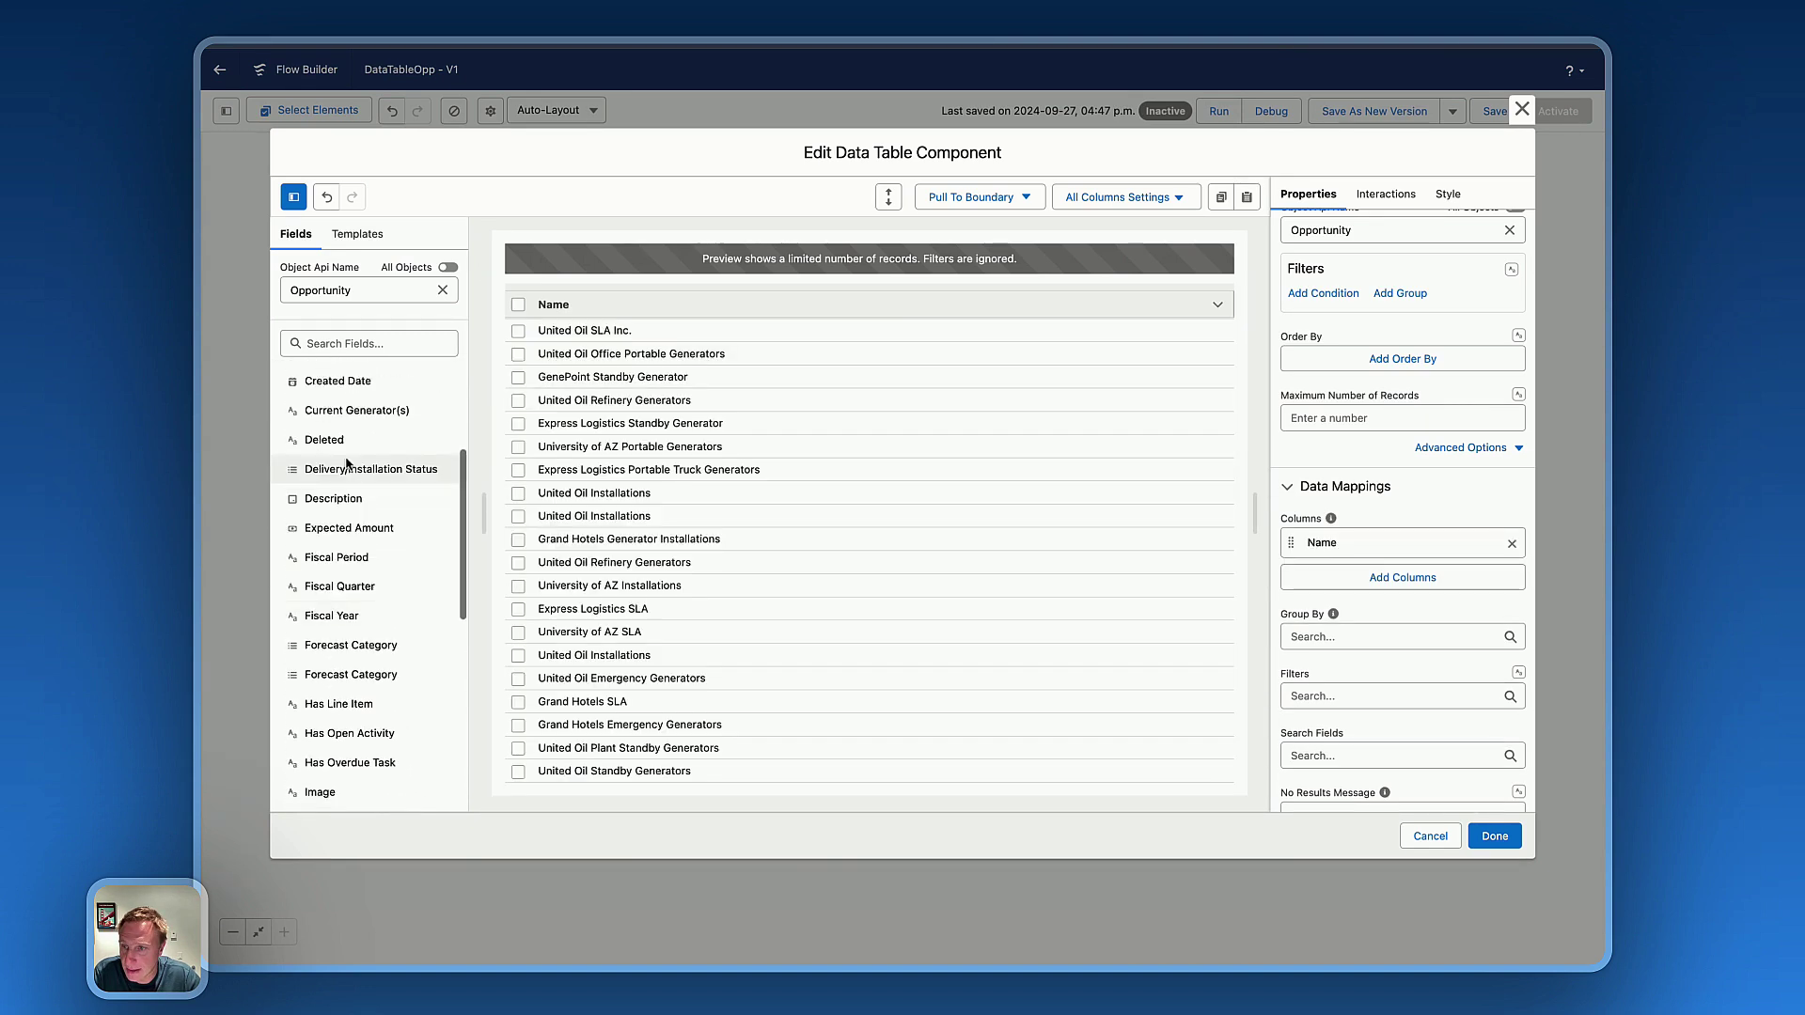
left_click_drag(323, 408, 858, 398)
left_click_drag(338, 522, 1231, 319)
- Add the Probability (%) field as a column and move the Close Date column after it
scroll(356, 631, "down", 5)
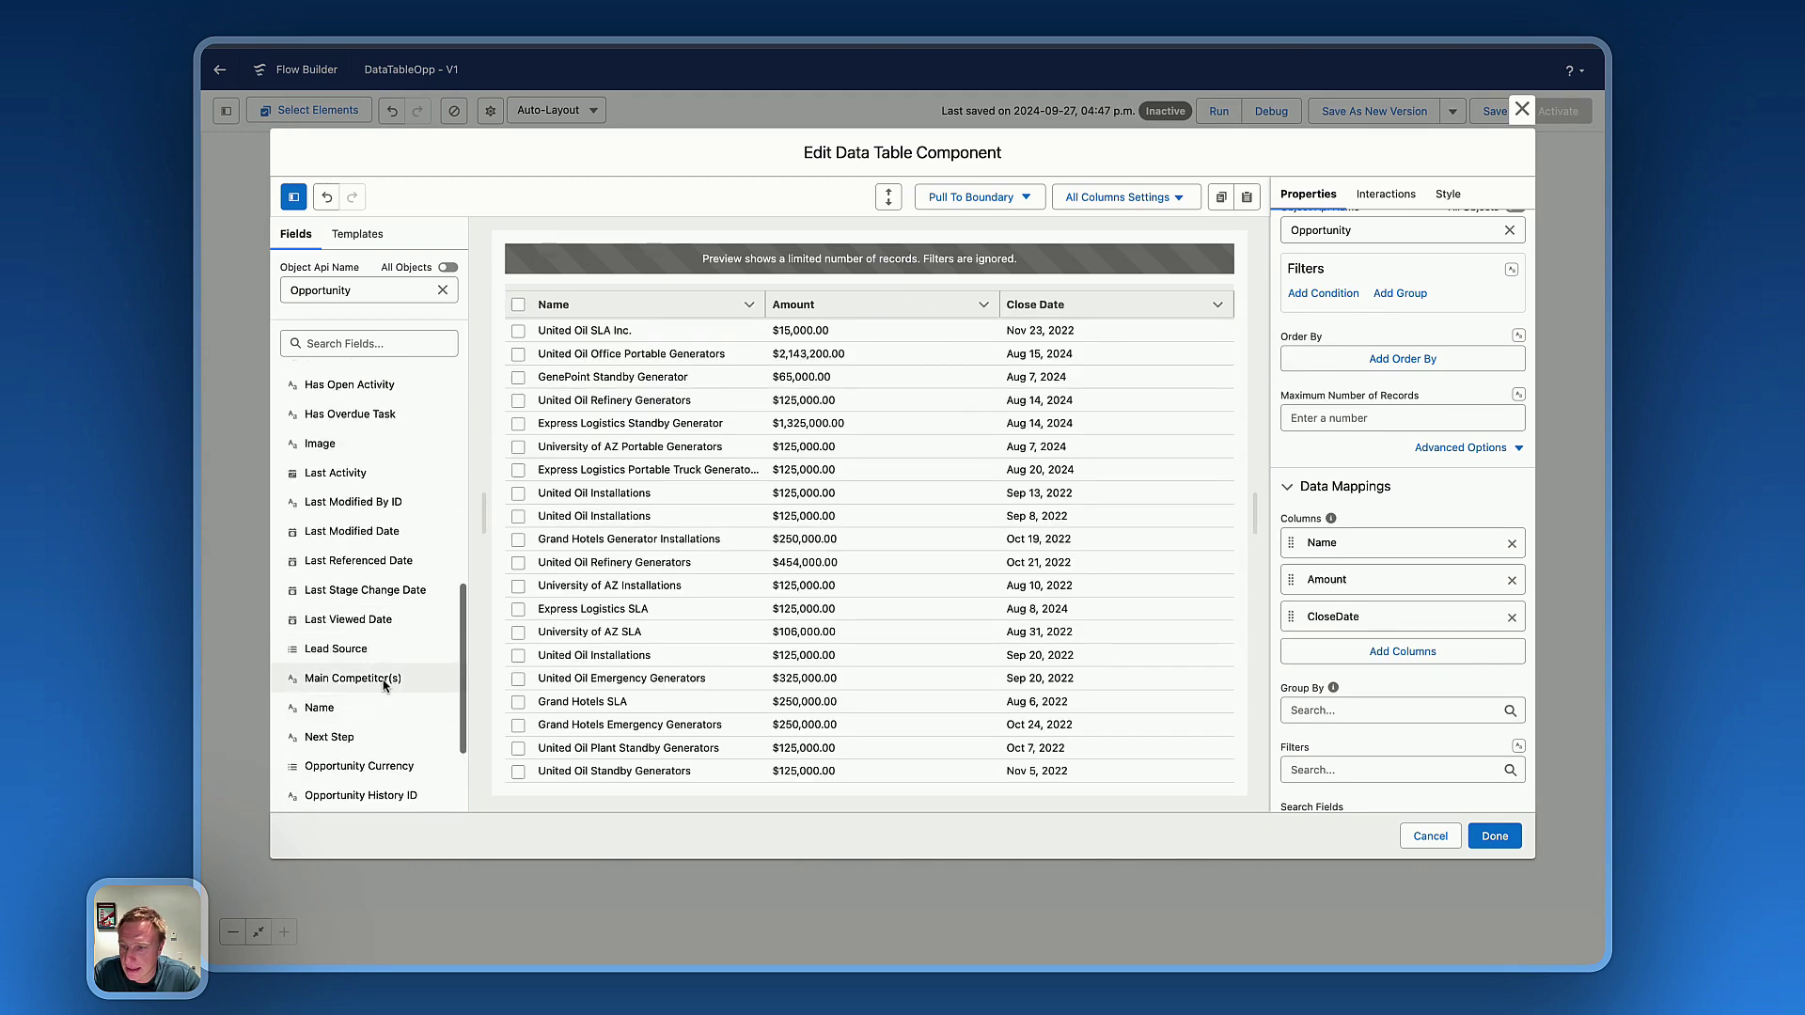
scroll(353, 613, "up", 5)
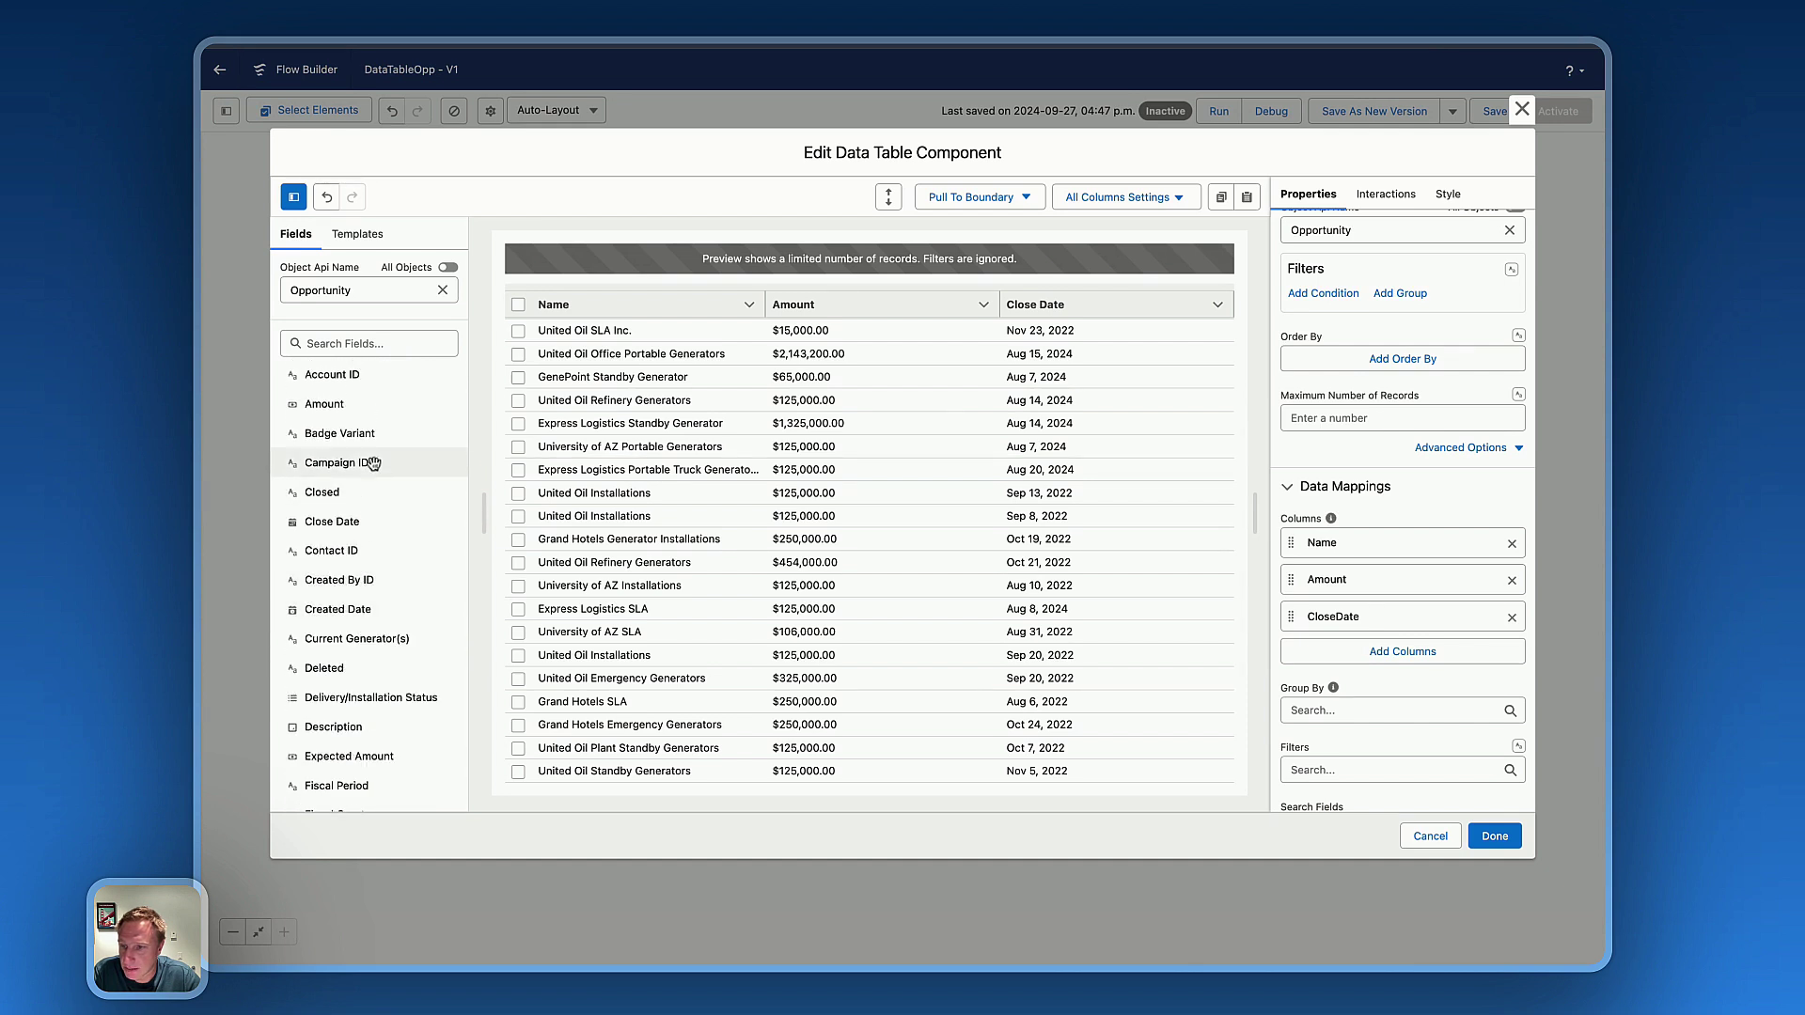
scroll(360, 618, "down", 5)
scroll(361, 617, "down", 5)
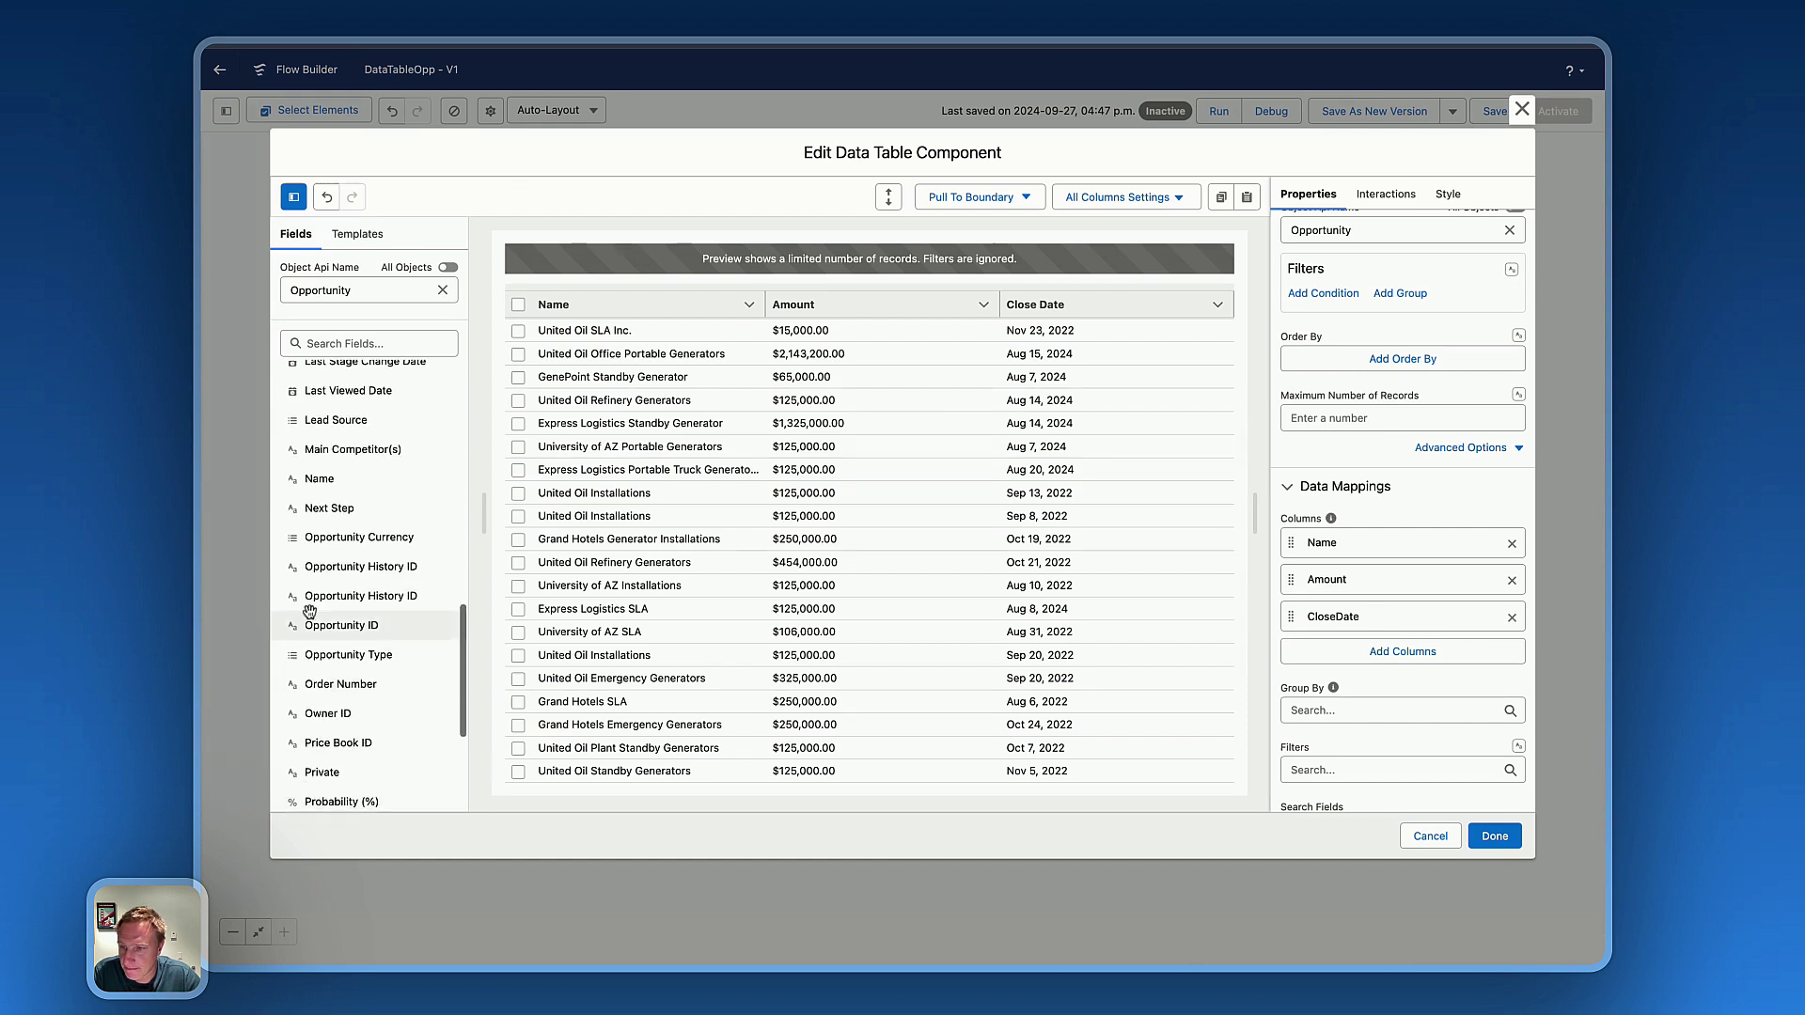
left_click_drag(331, 800, 1198, 325)
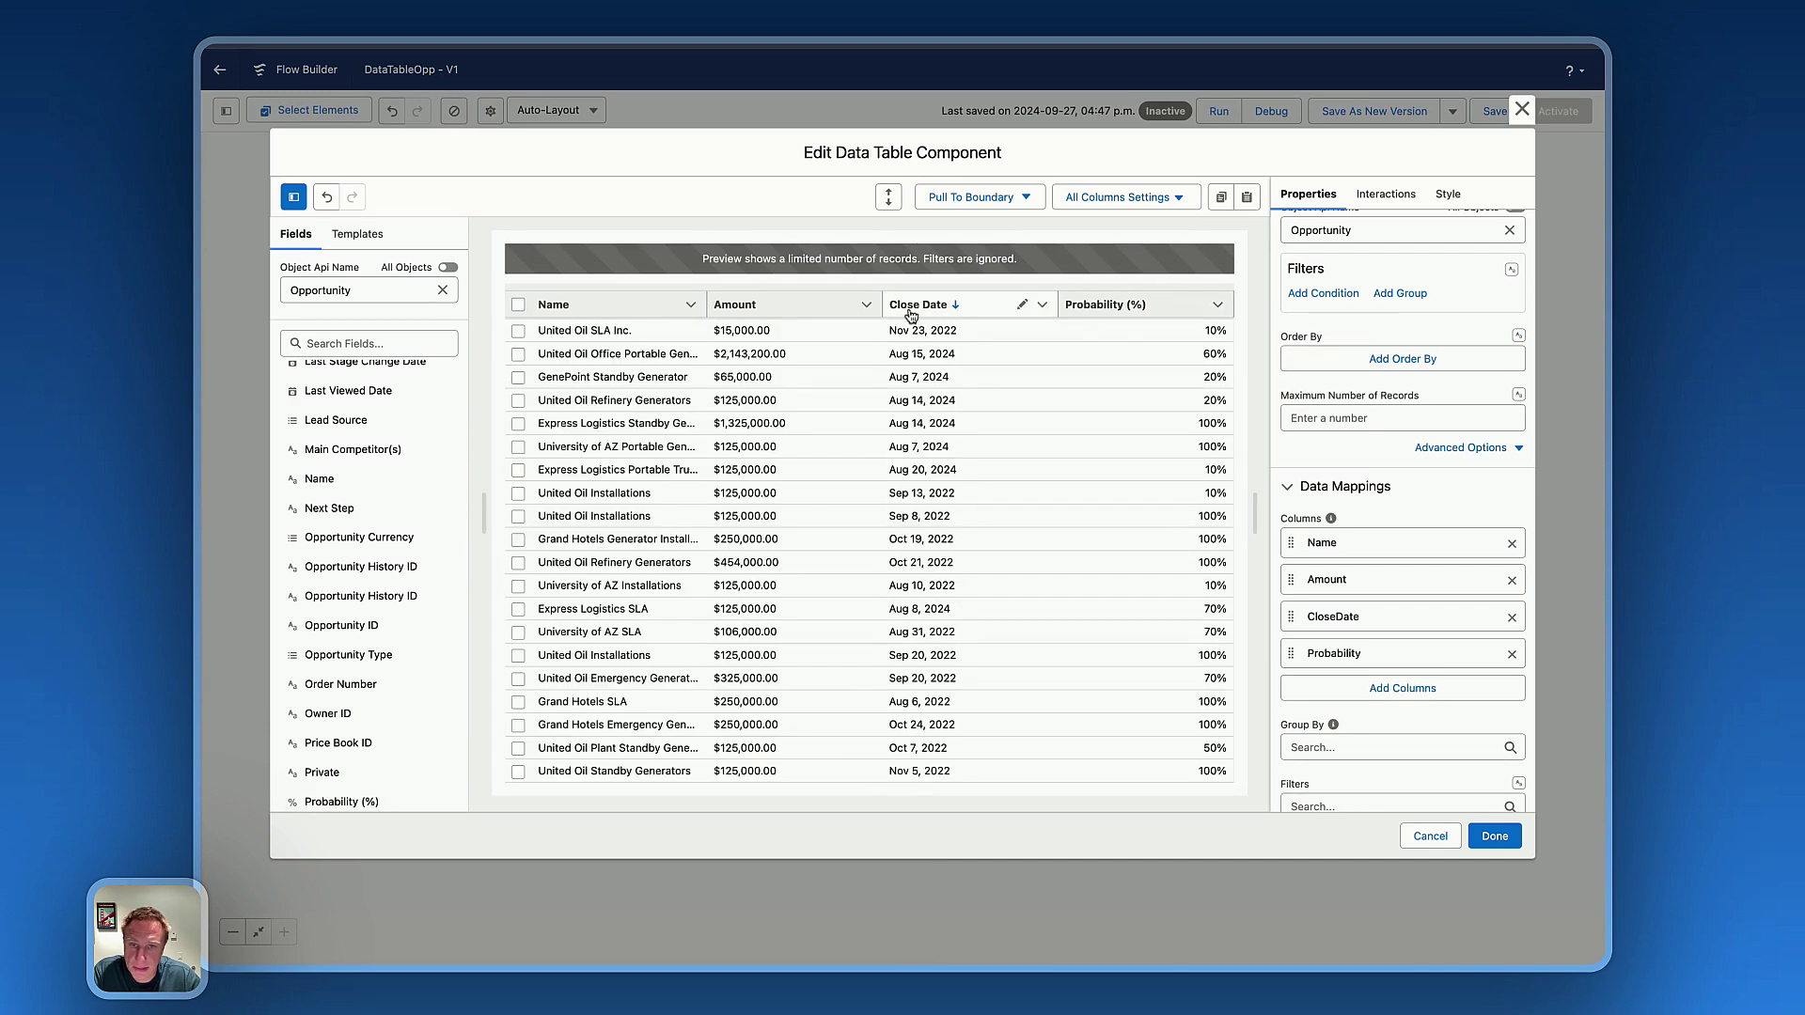
left_click_drag(935, 307, 1220, 312)
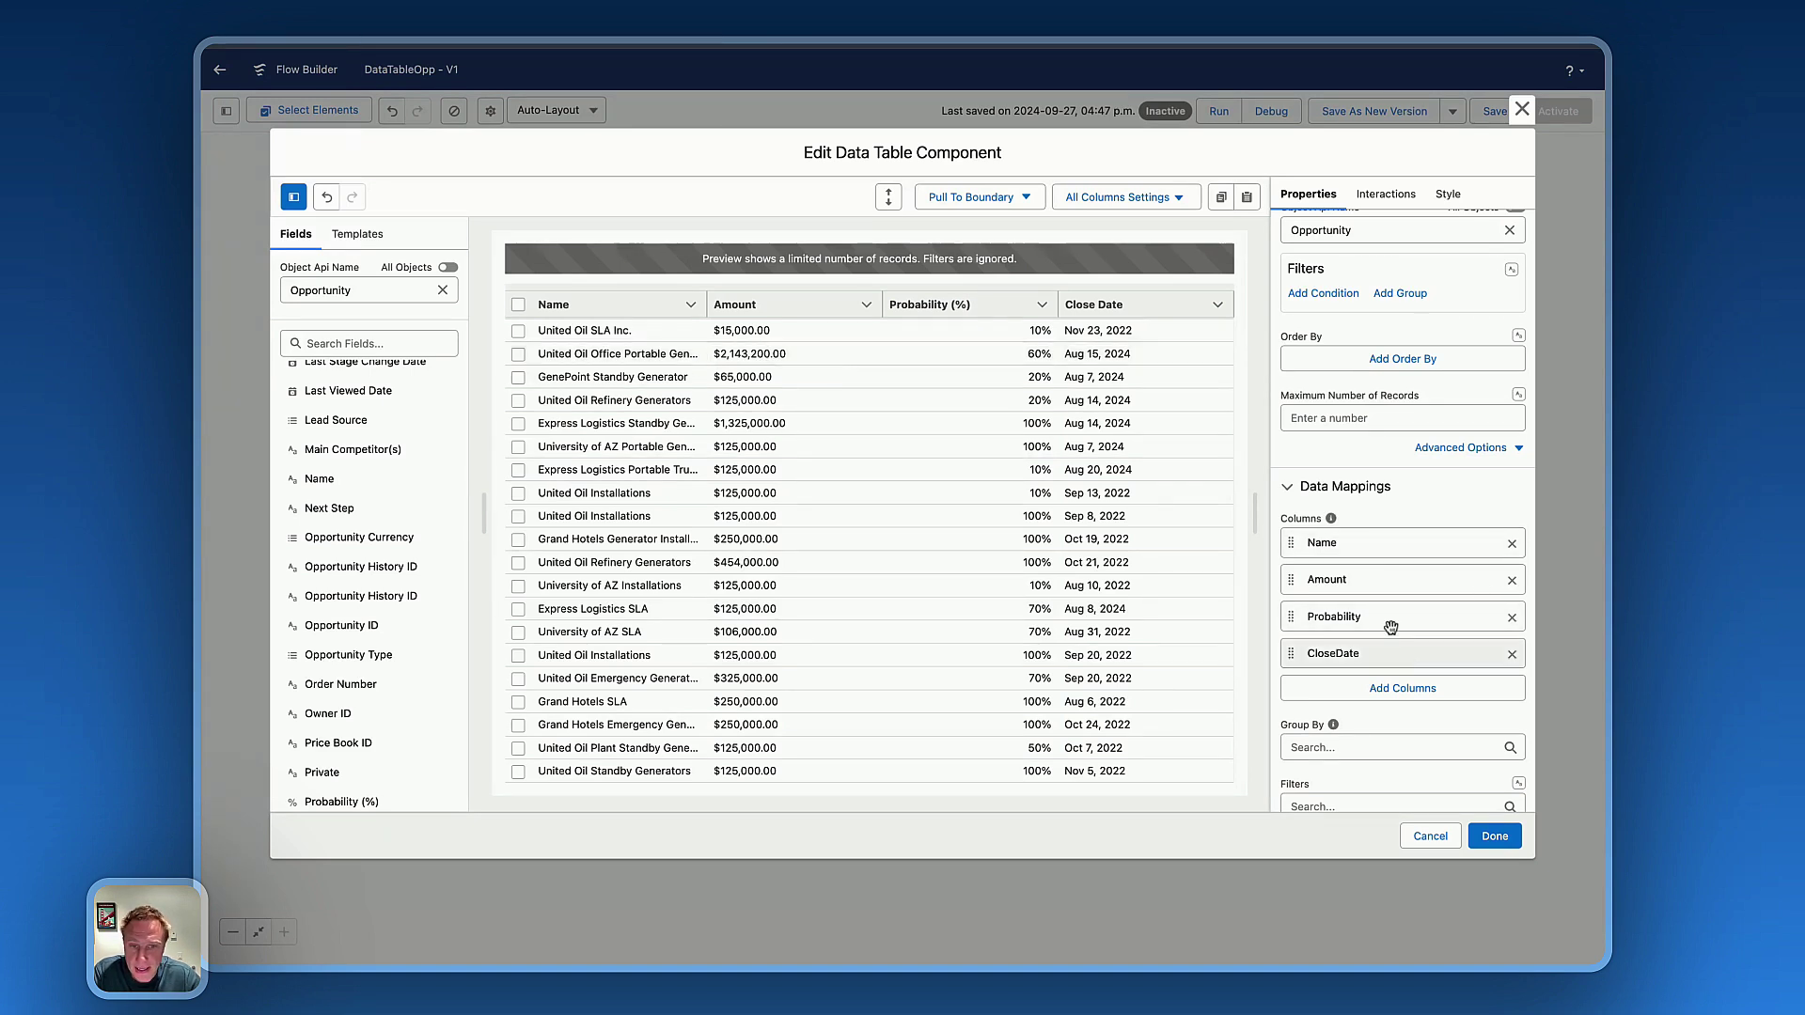
- Turn on Linkify for the Name column and save the column settings
left_click(1391, 547)
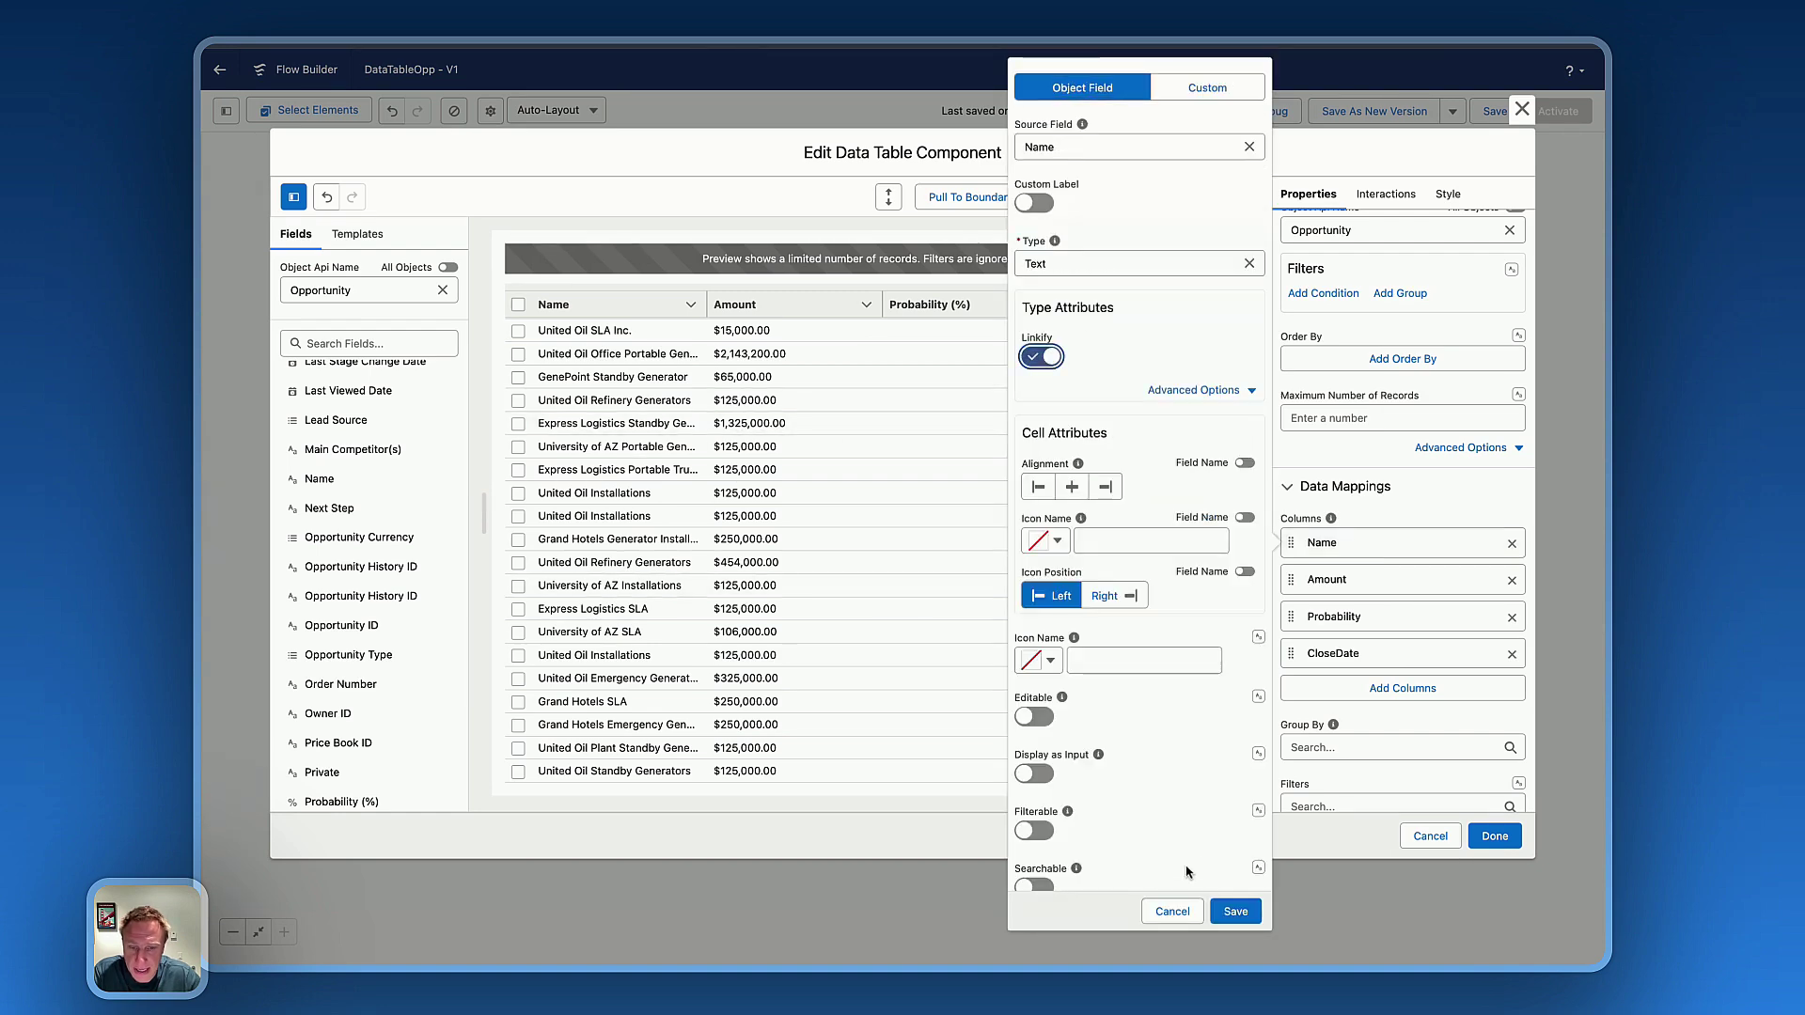
left_click(1235, 911)
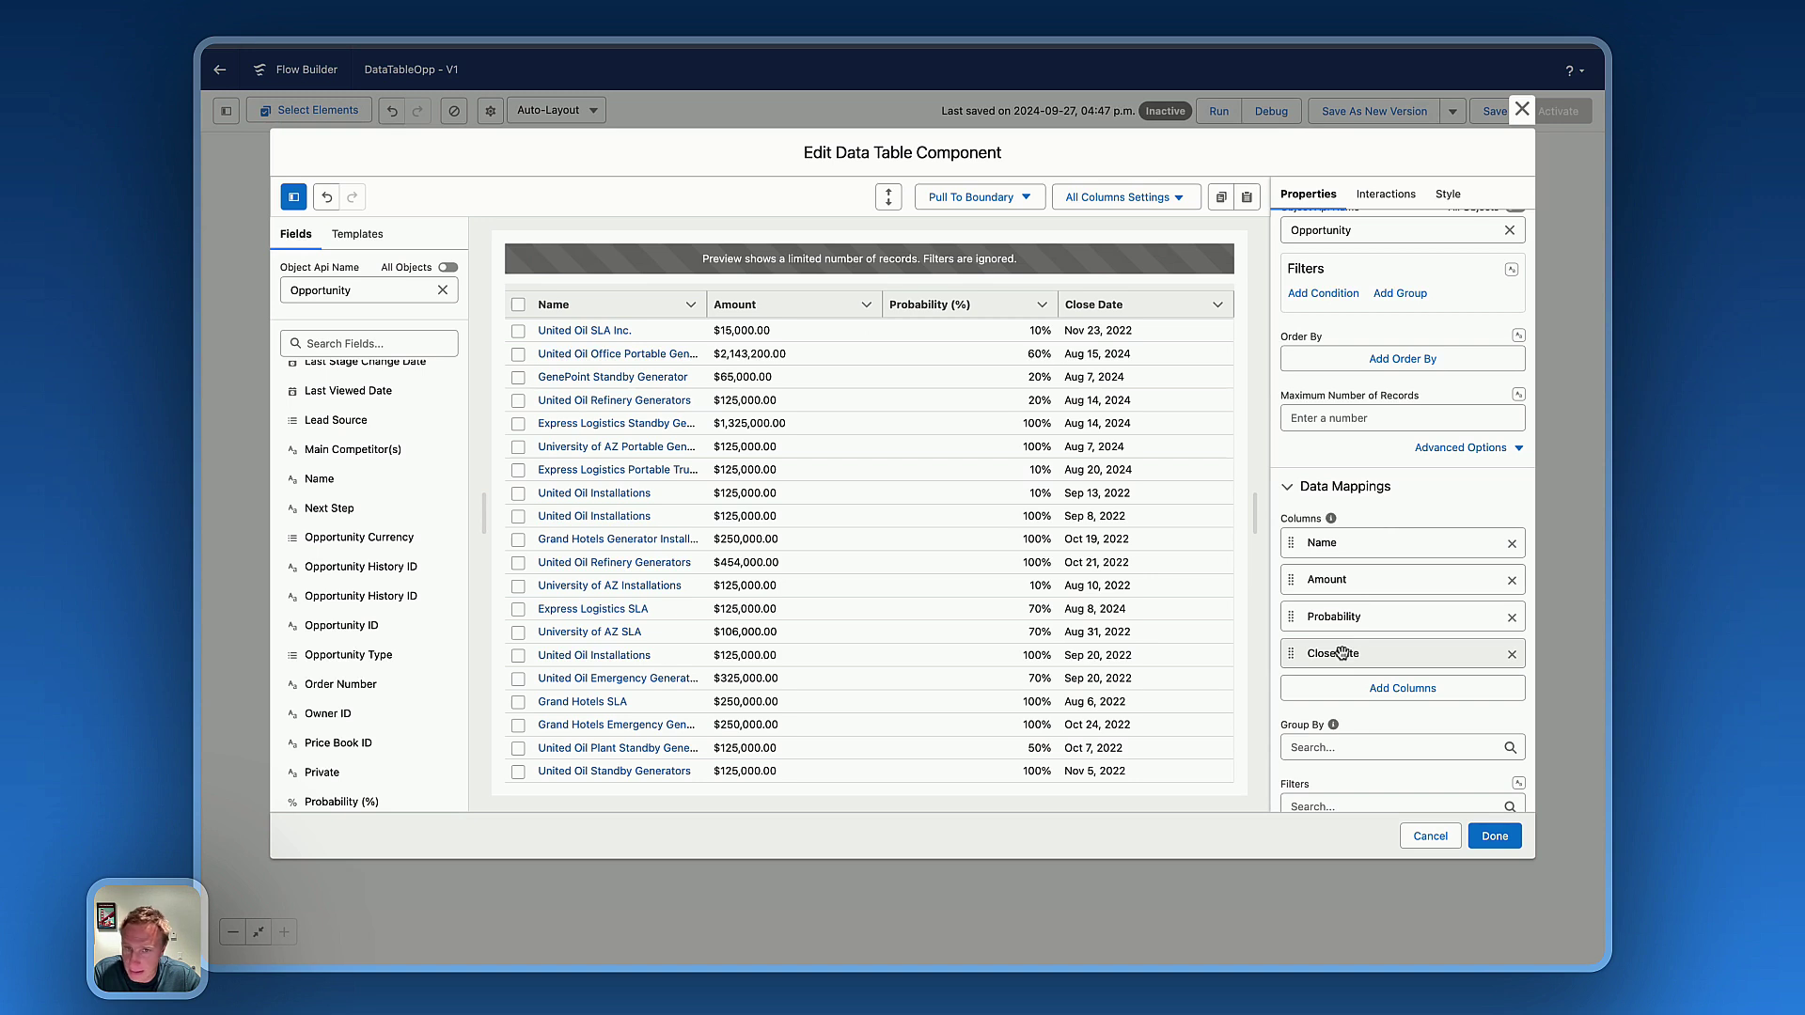
- Add a header action labelled "Bulk Edit" to the data table, save it and finish editing the component
scroll(1344, 465, "up", 4)
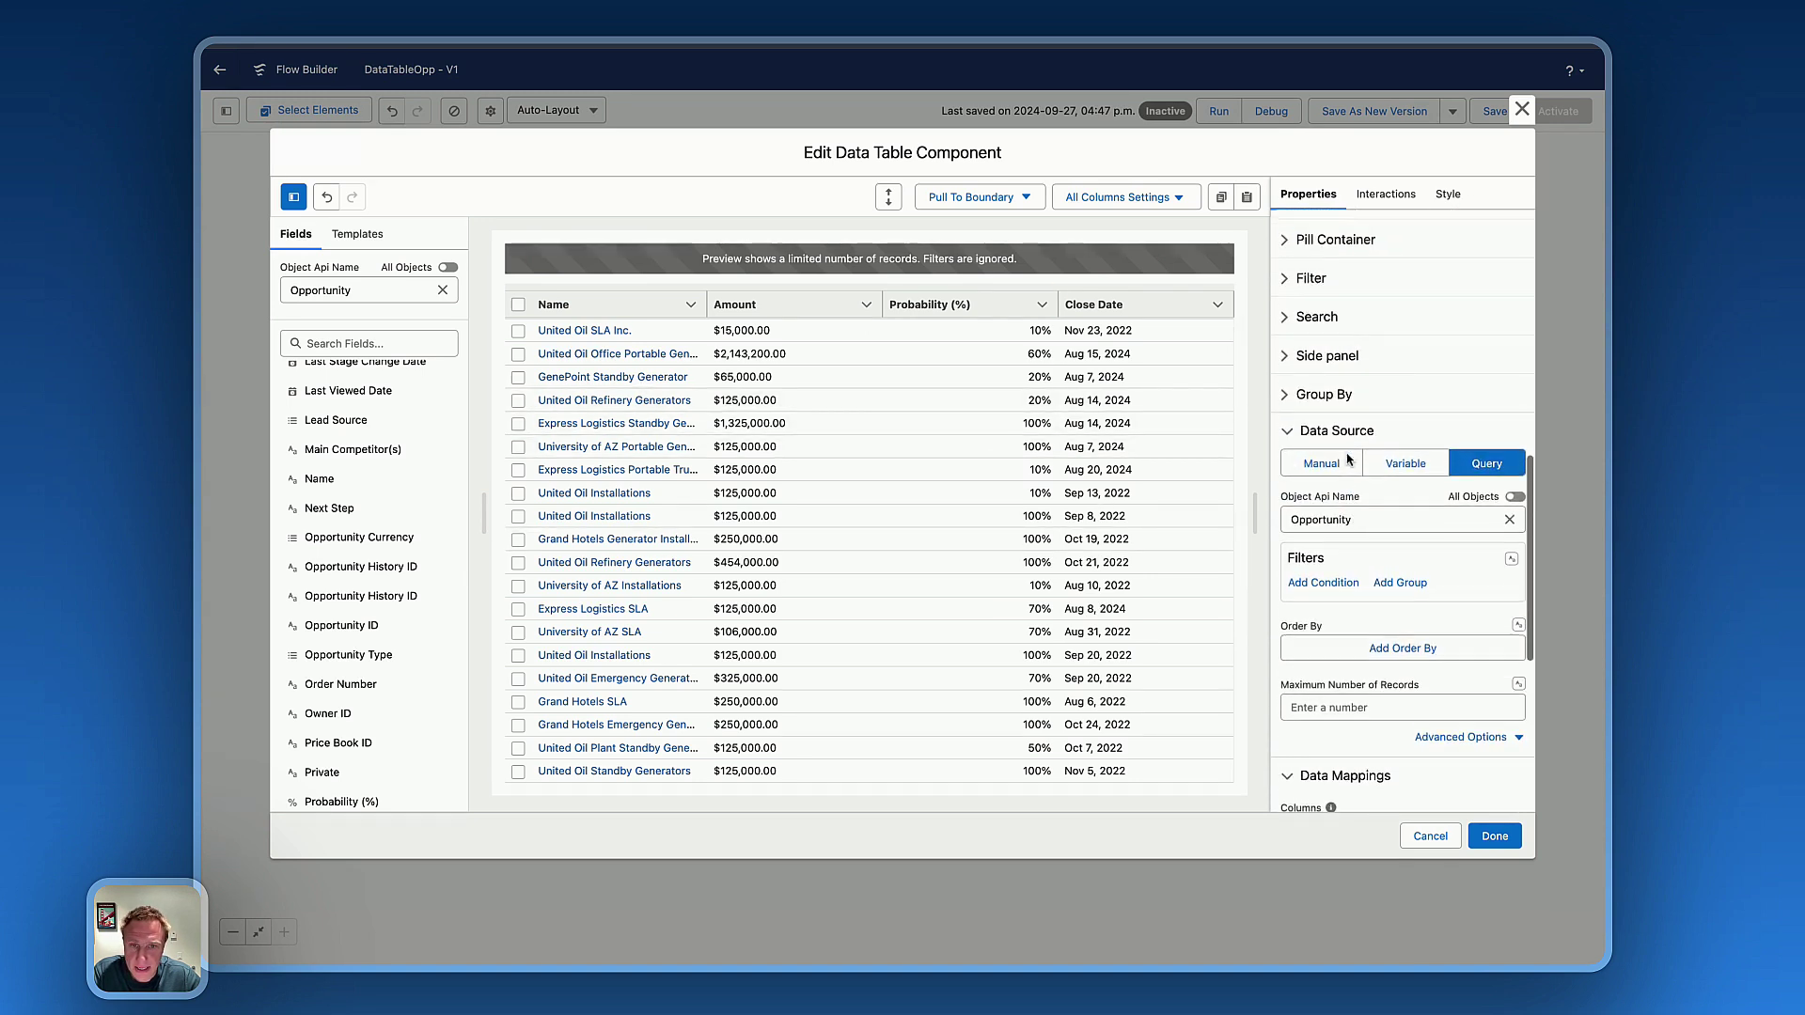
scroll(1347, 460, "up", 4)
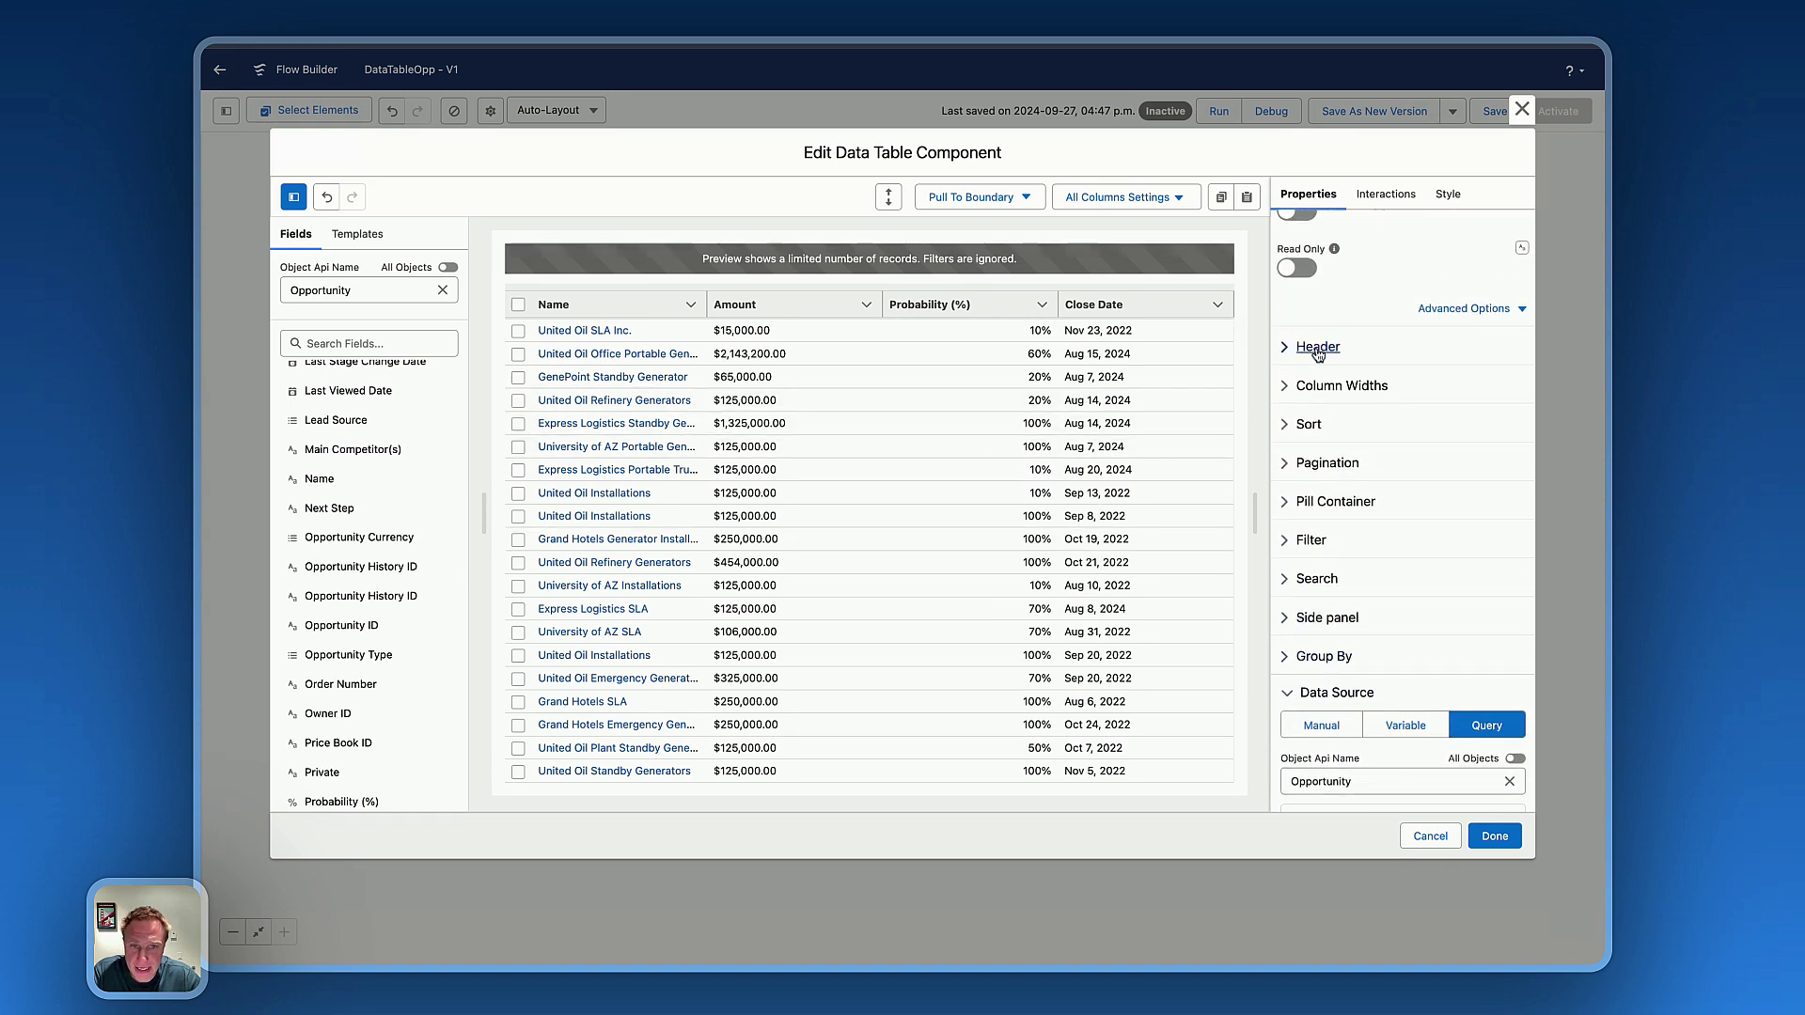
left_click(1317, 348)
scroll(1374, 588, "down", 3)
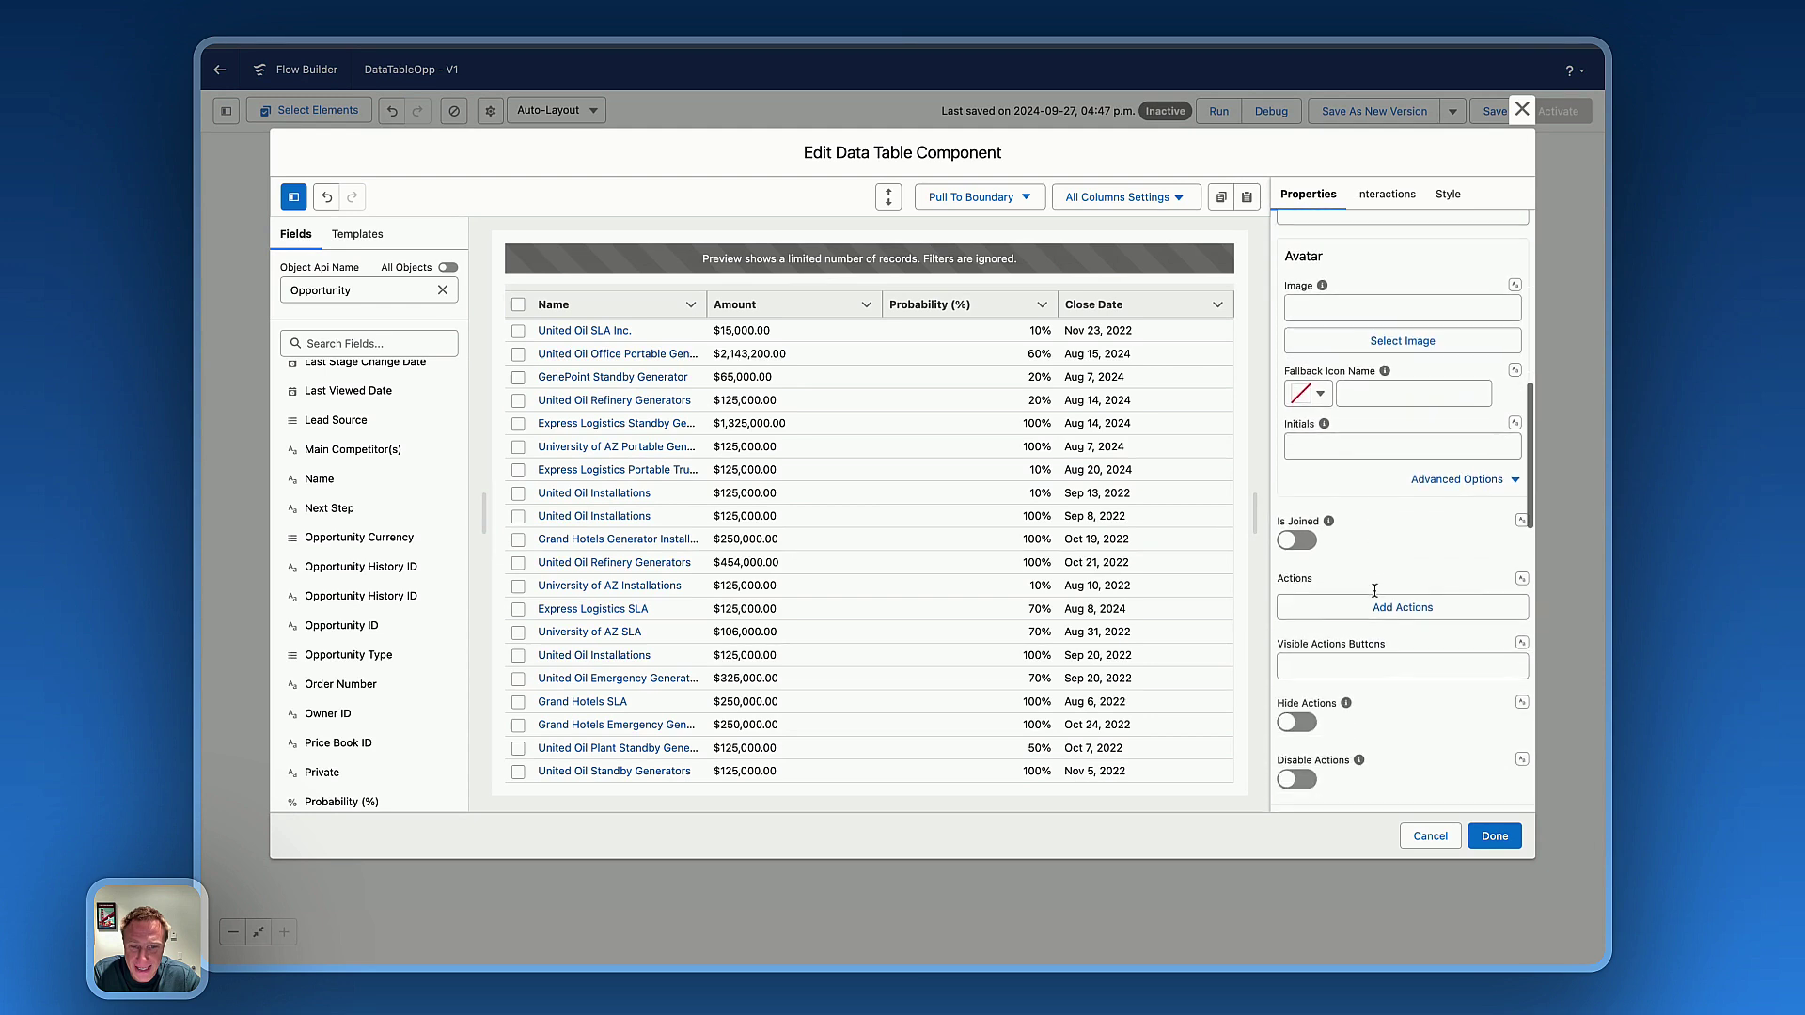
left_click(1353, 609)
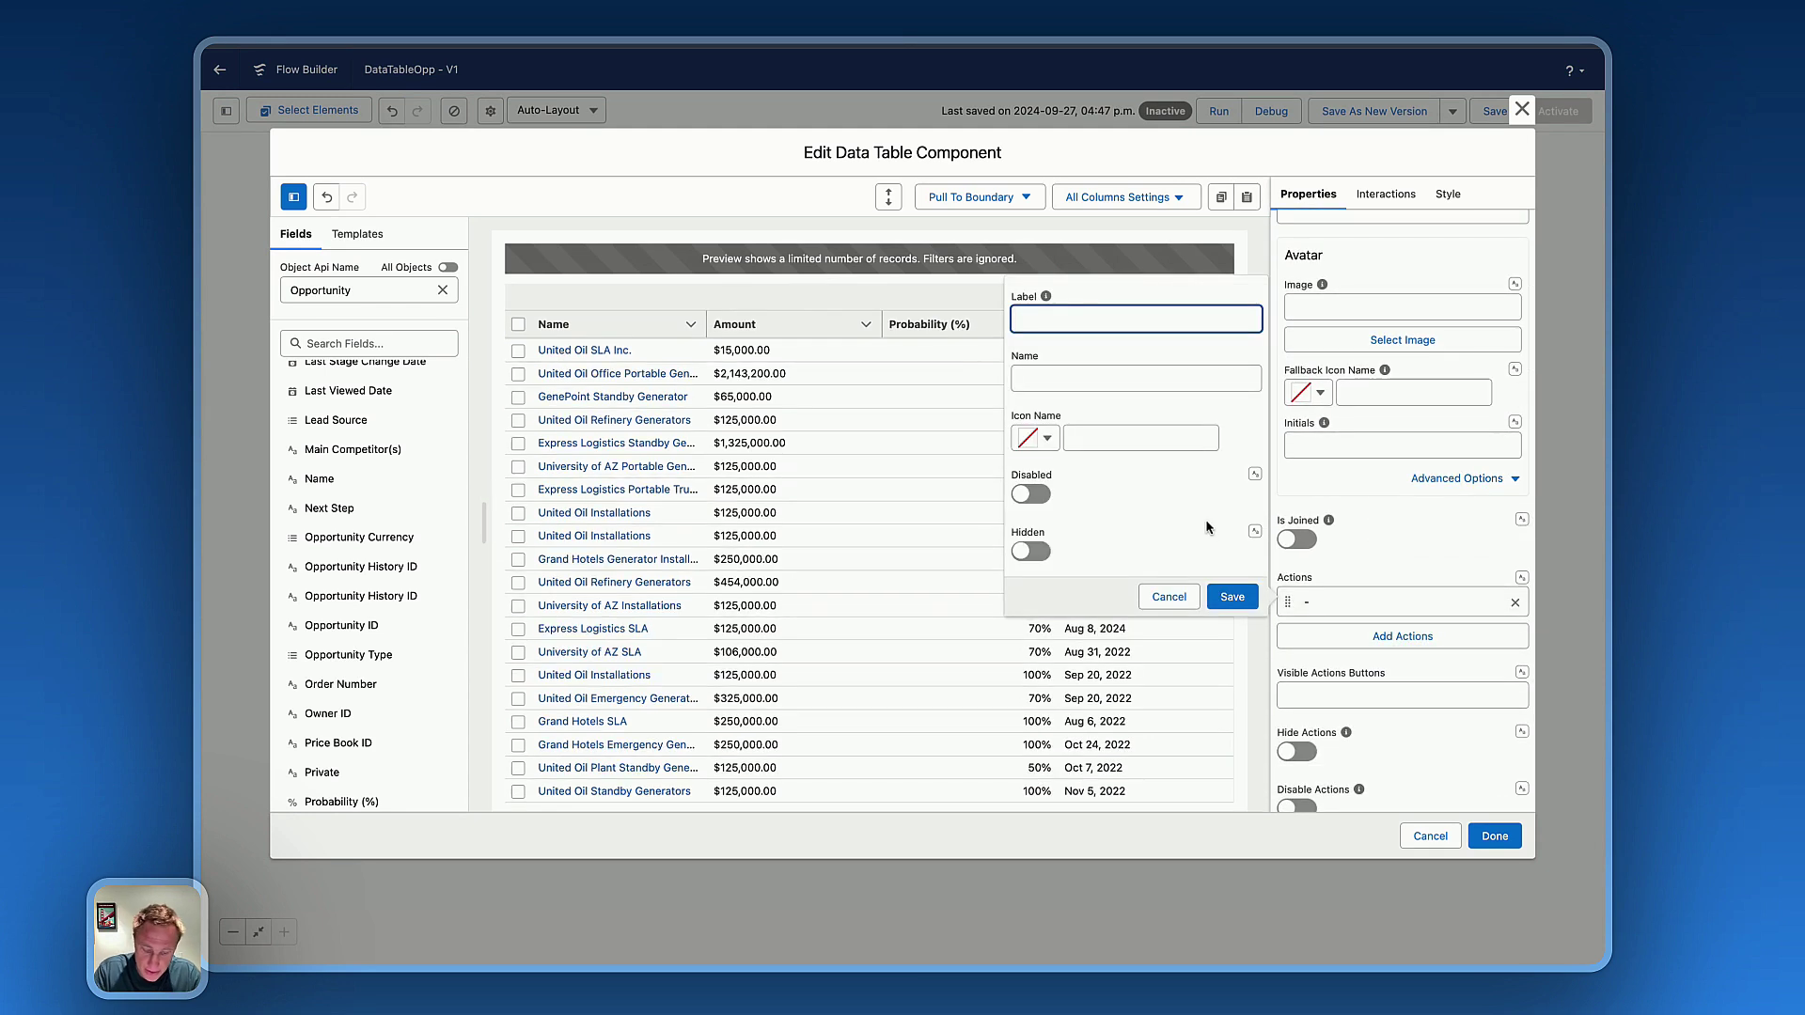
type("Bulk Edit")
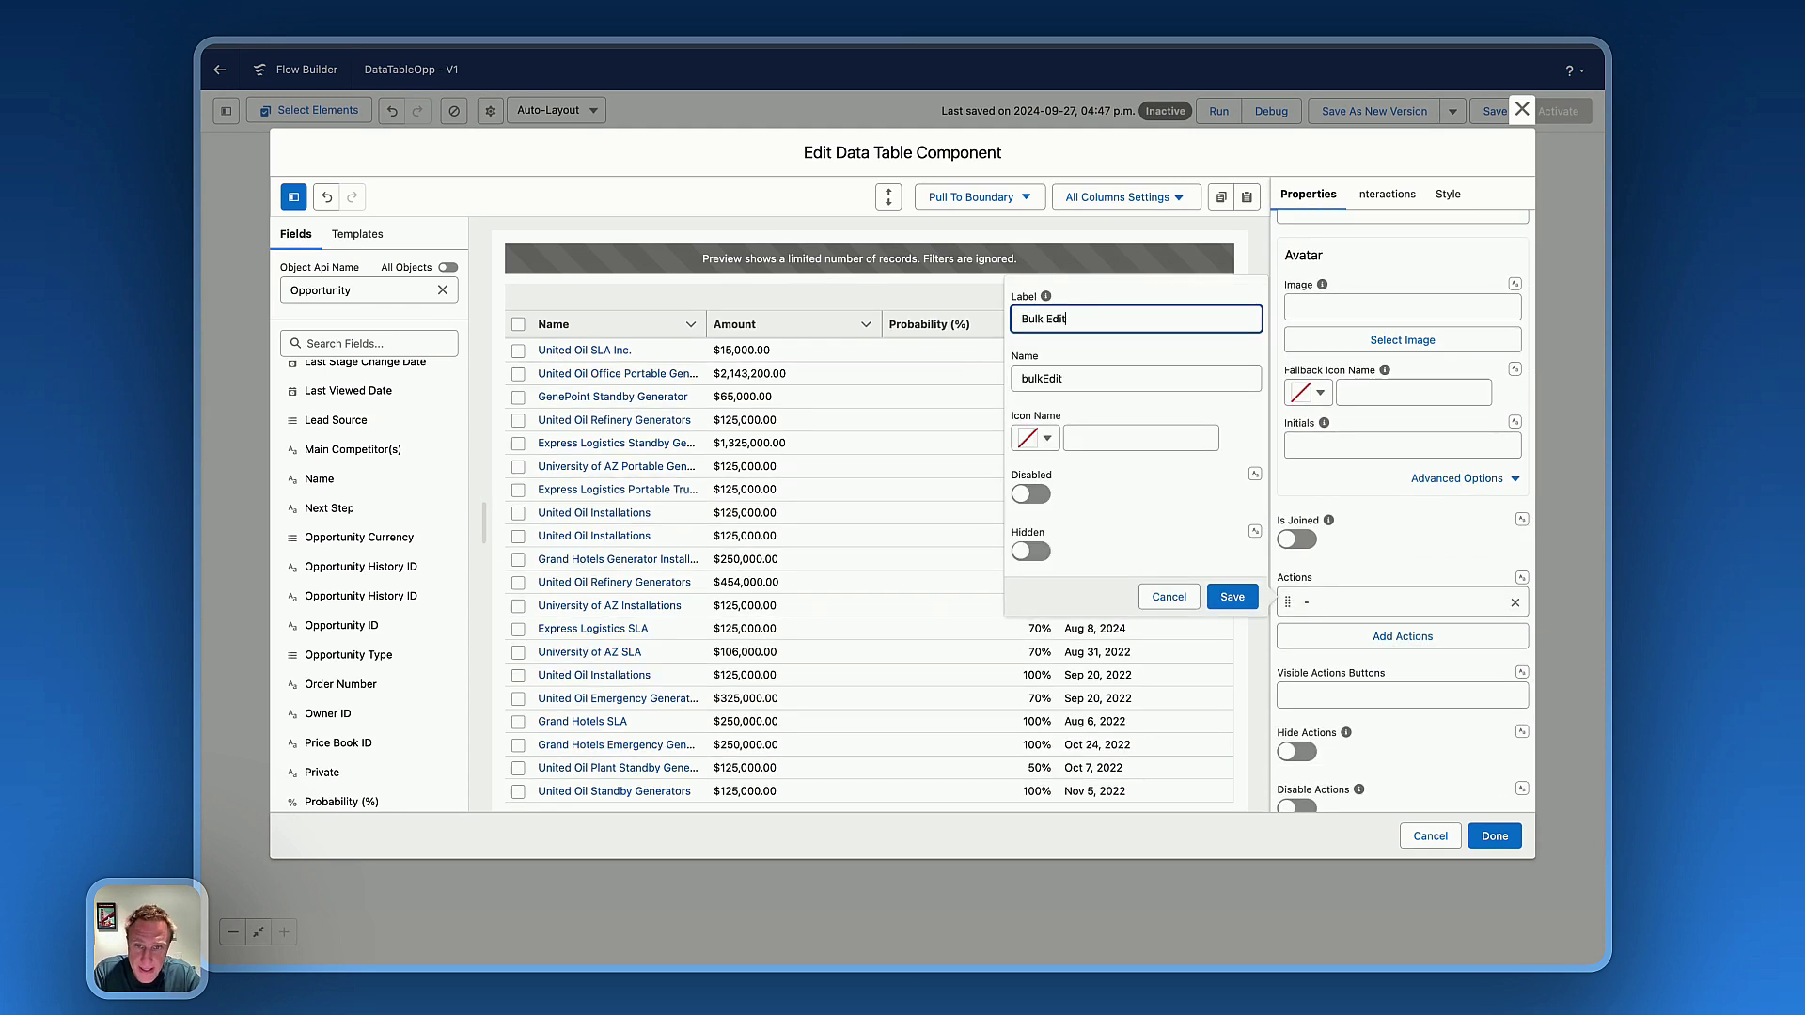
left_click(1239, 601)
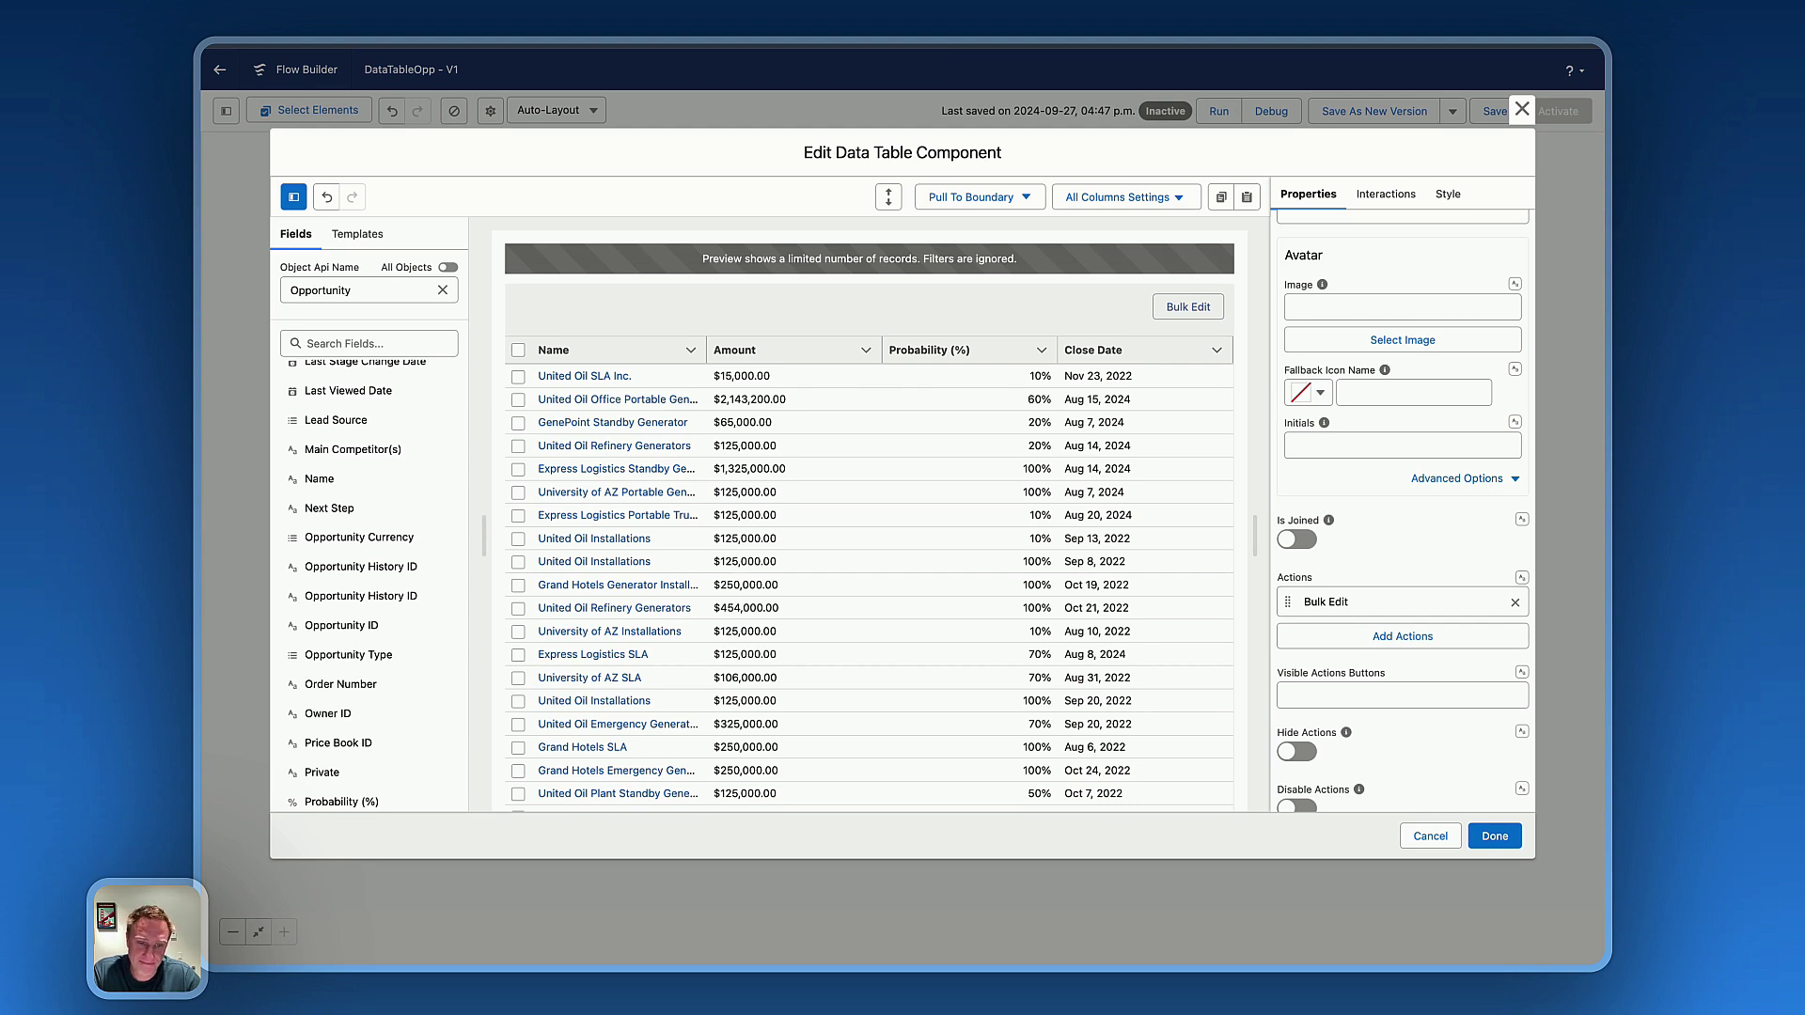
left_click(1502, 839)
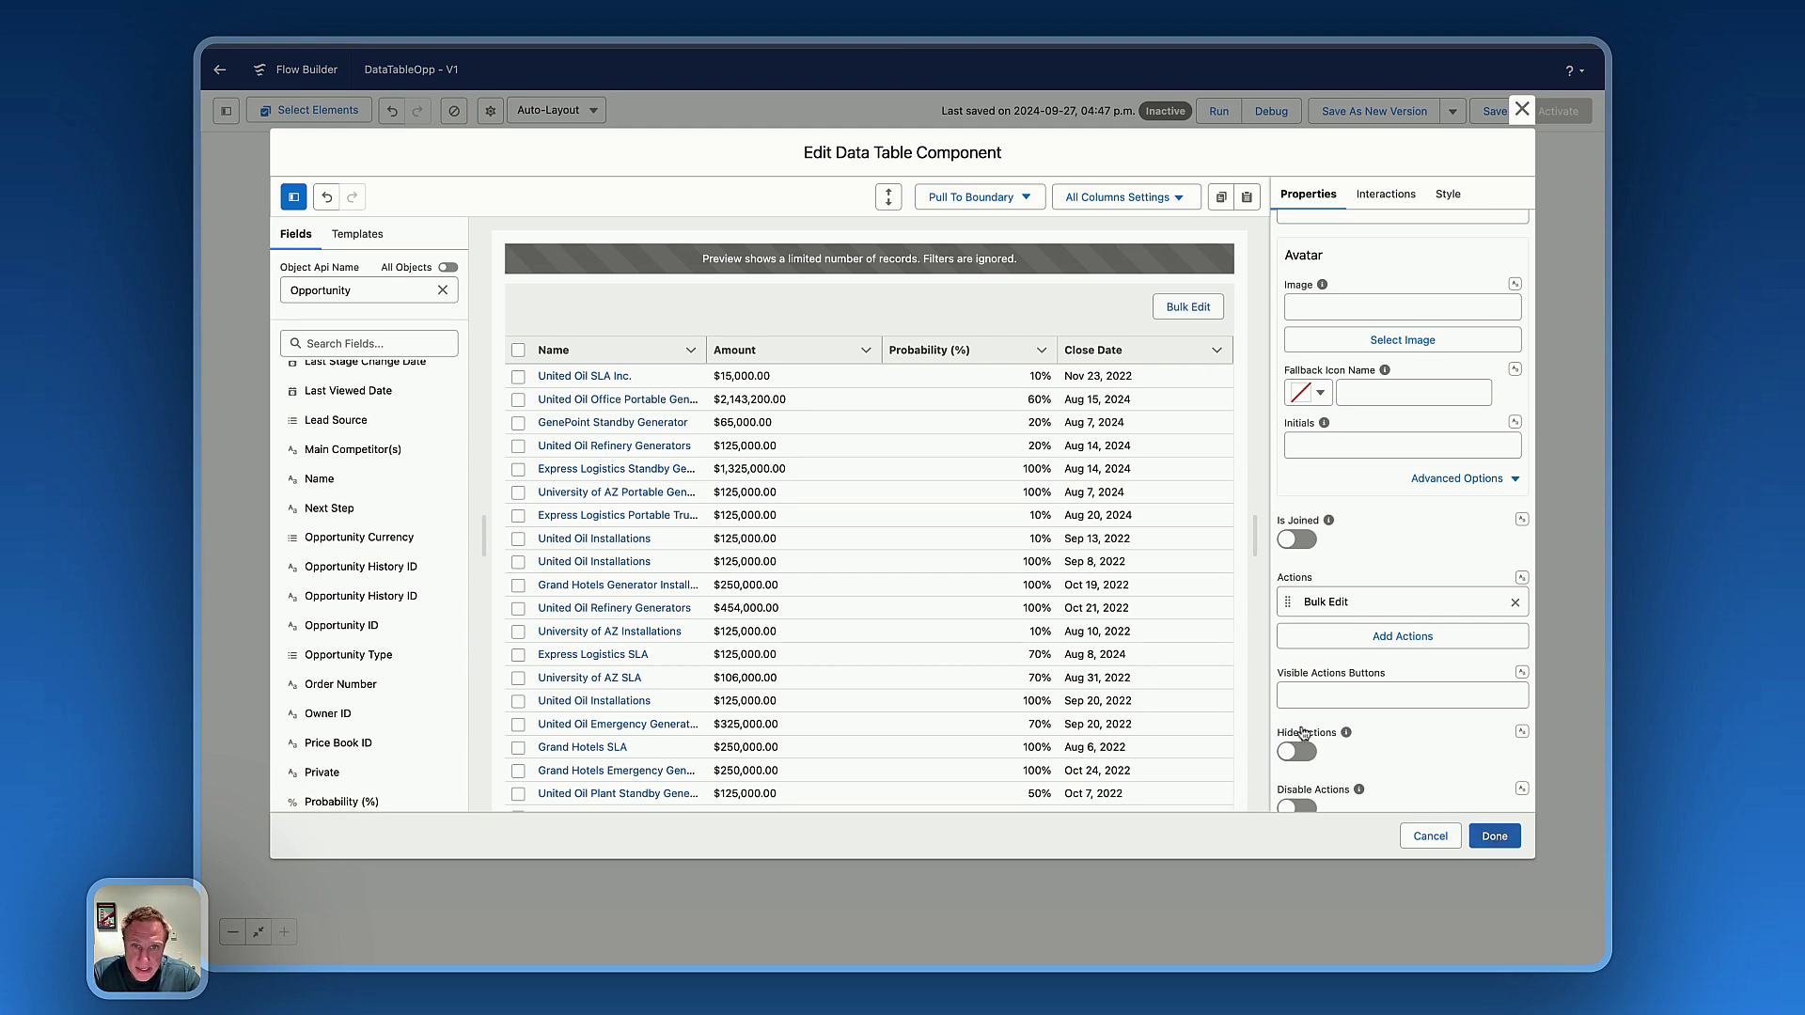
- Finish editing the data table component, save the DataTableOpp flow and create a new screen flow from scratch
left_click(1508, 839)
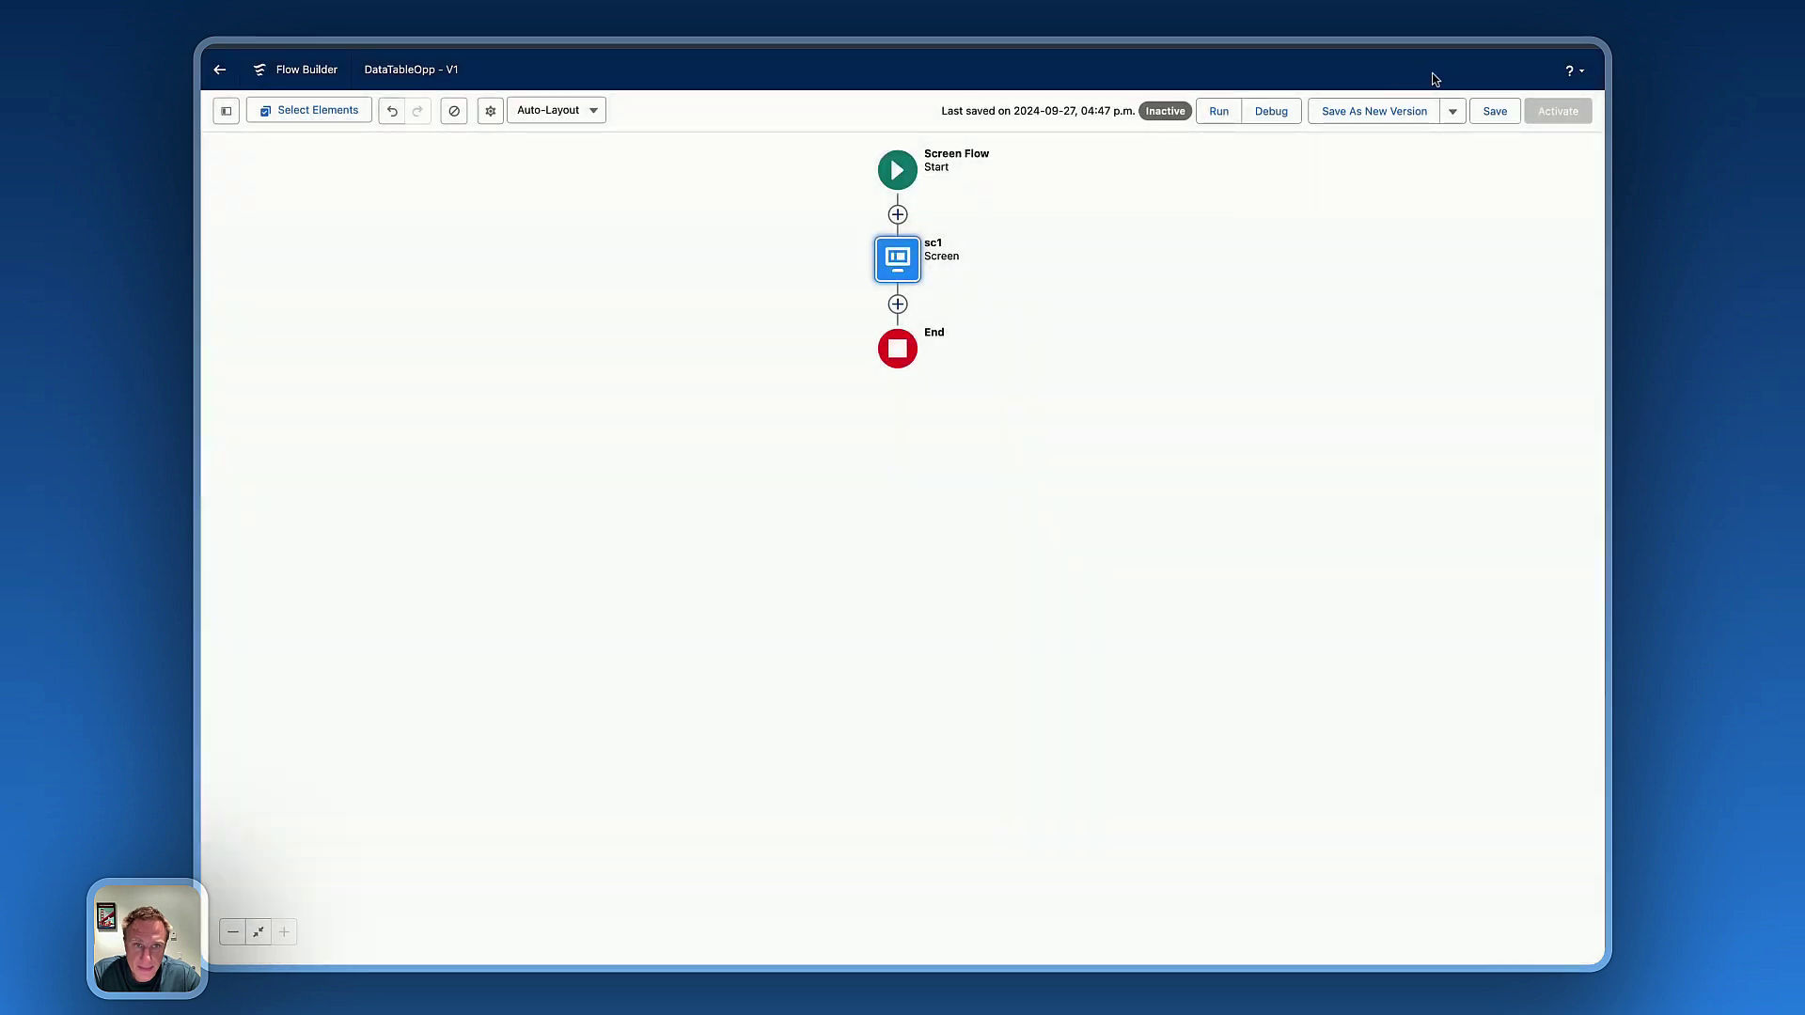
left_click(1495, 111)
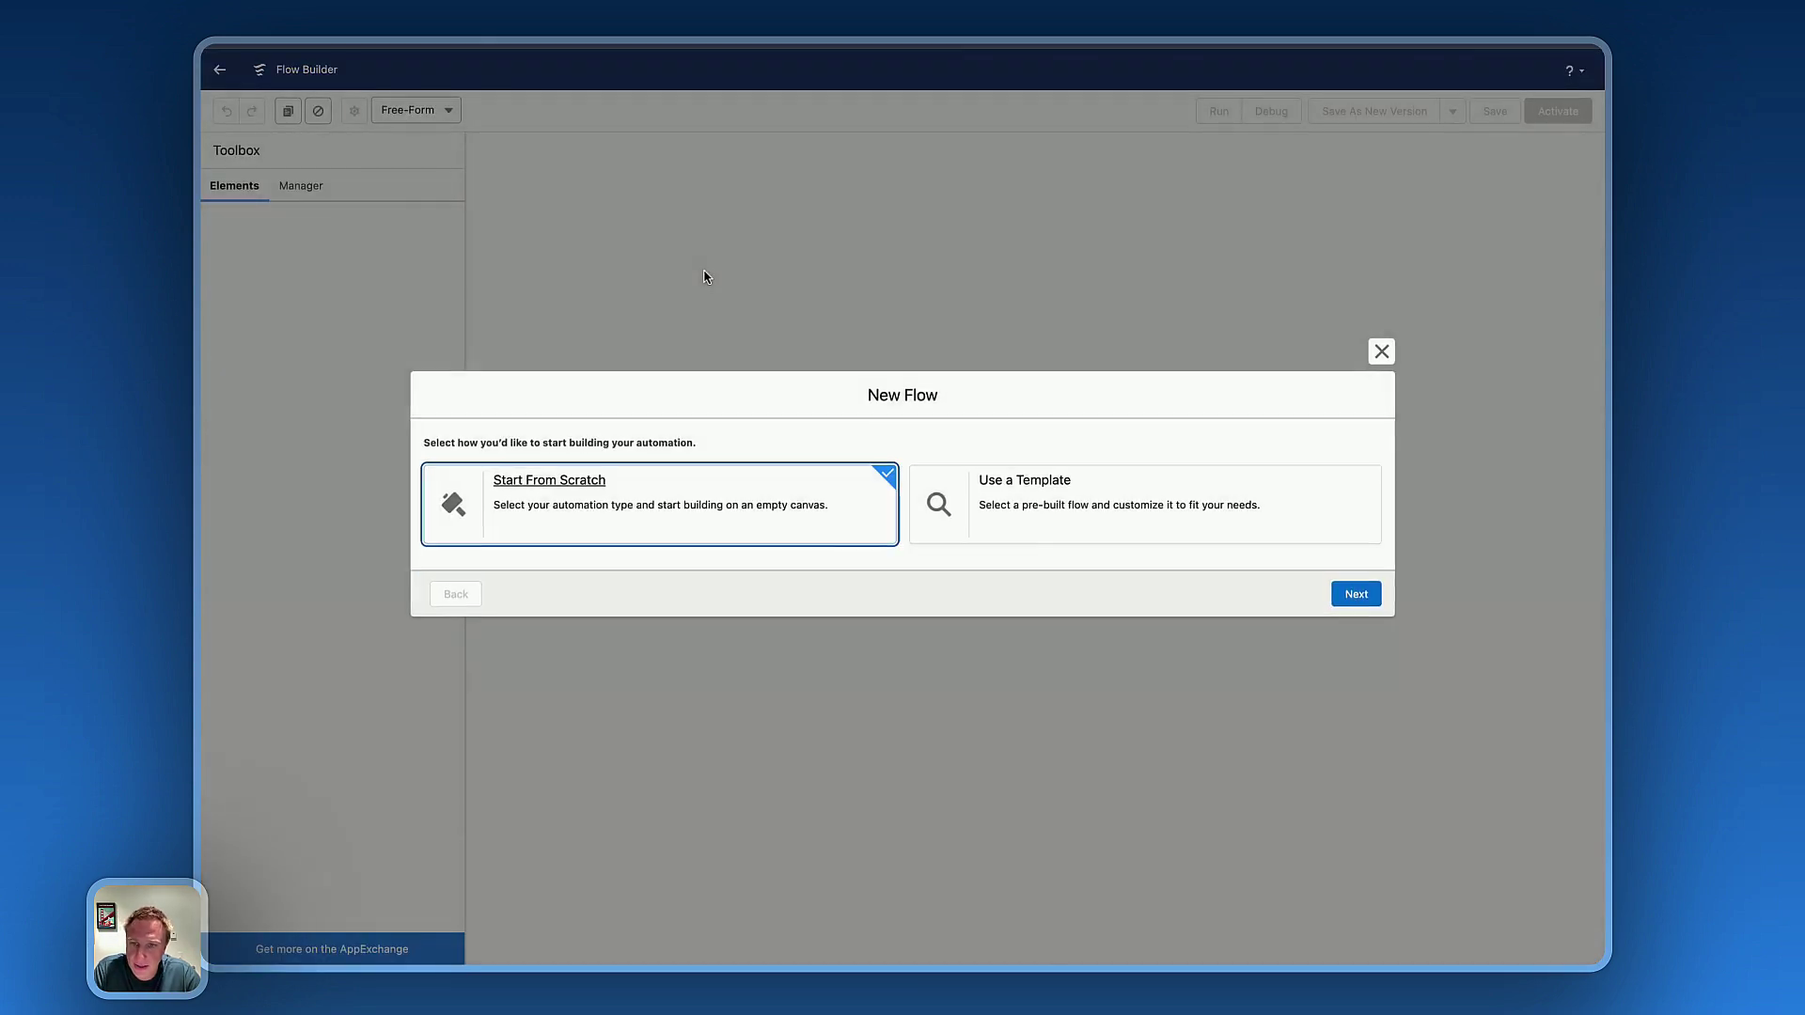
left_click(1365, 600)
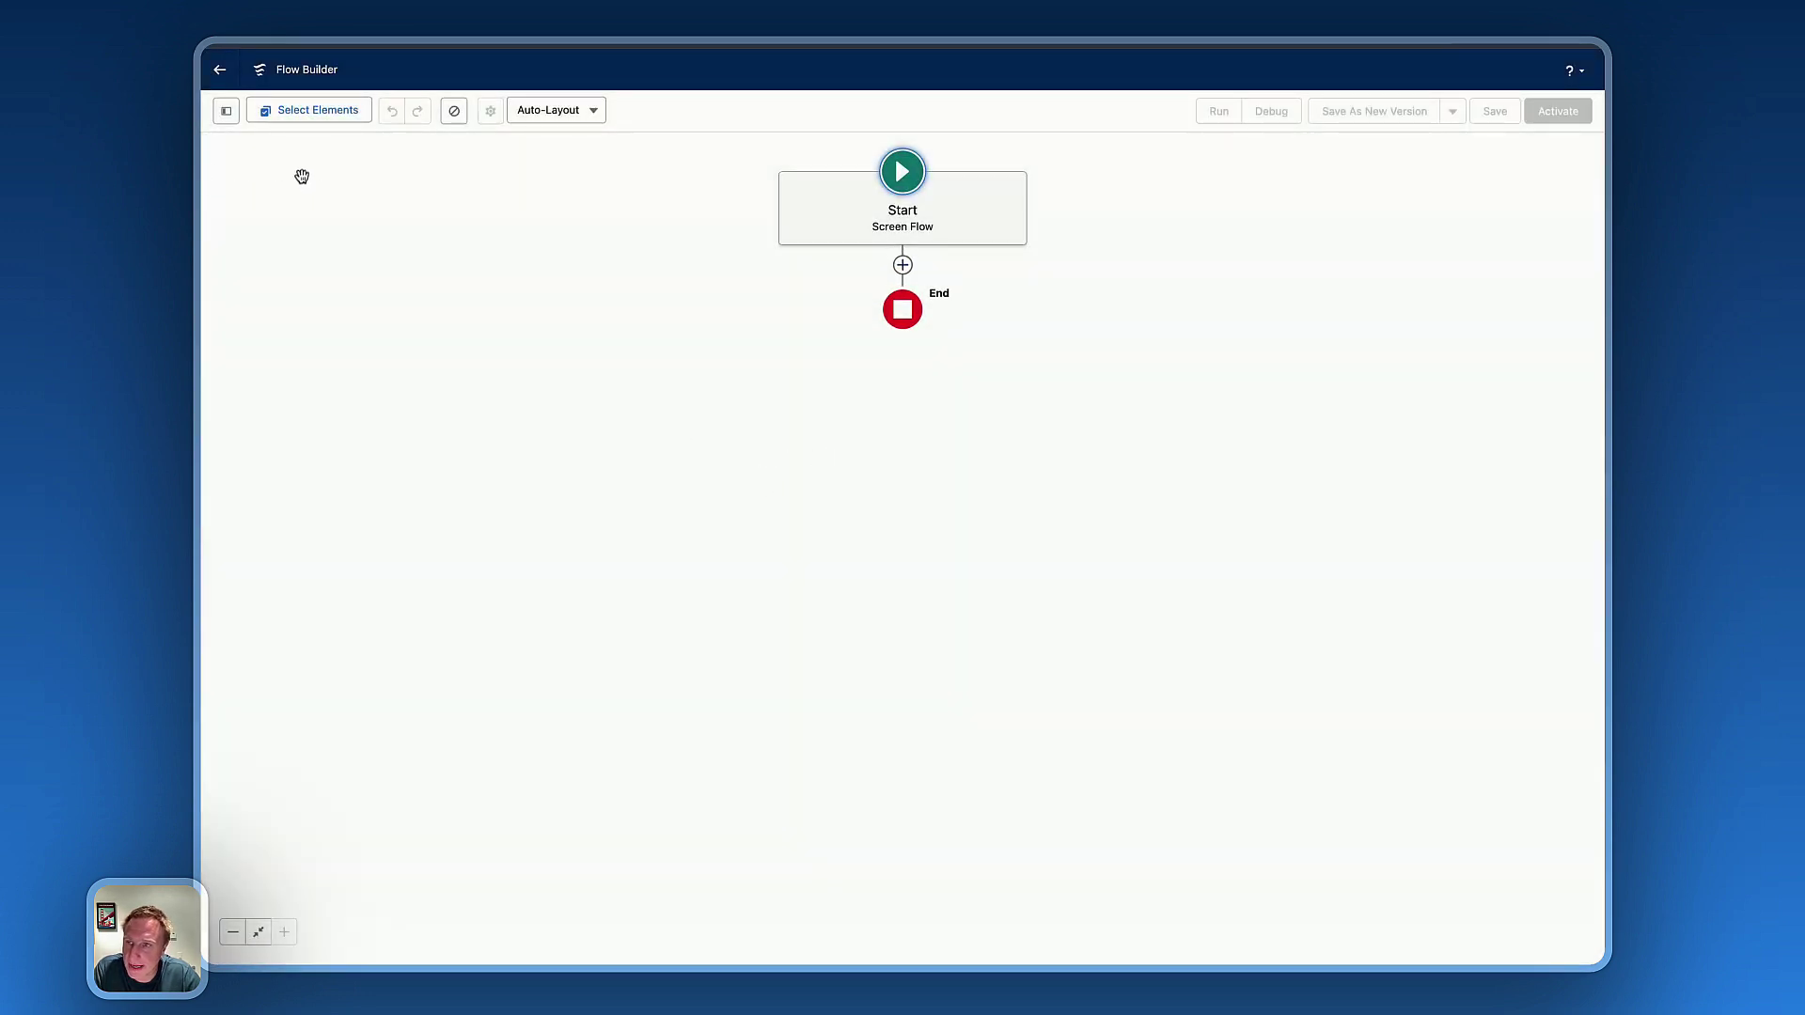
- Create a Text variable named selectedIds that allows multiple values and is available for input
left_click(226, 111)
left_click(274, 269)
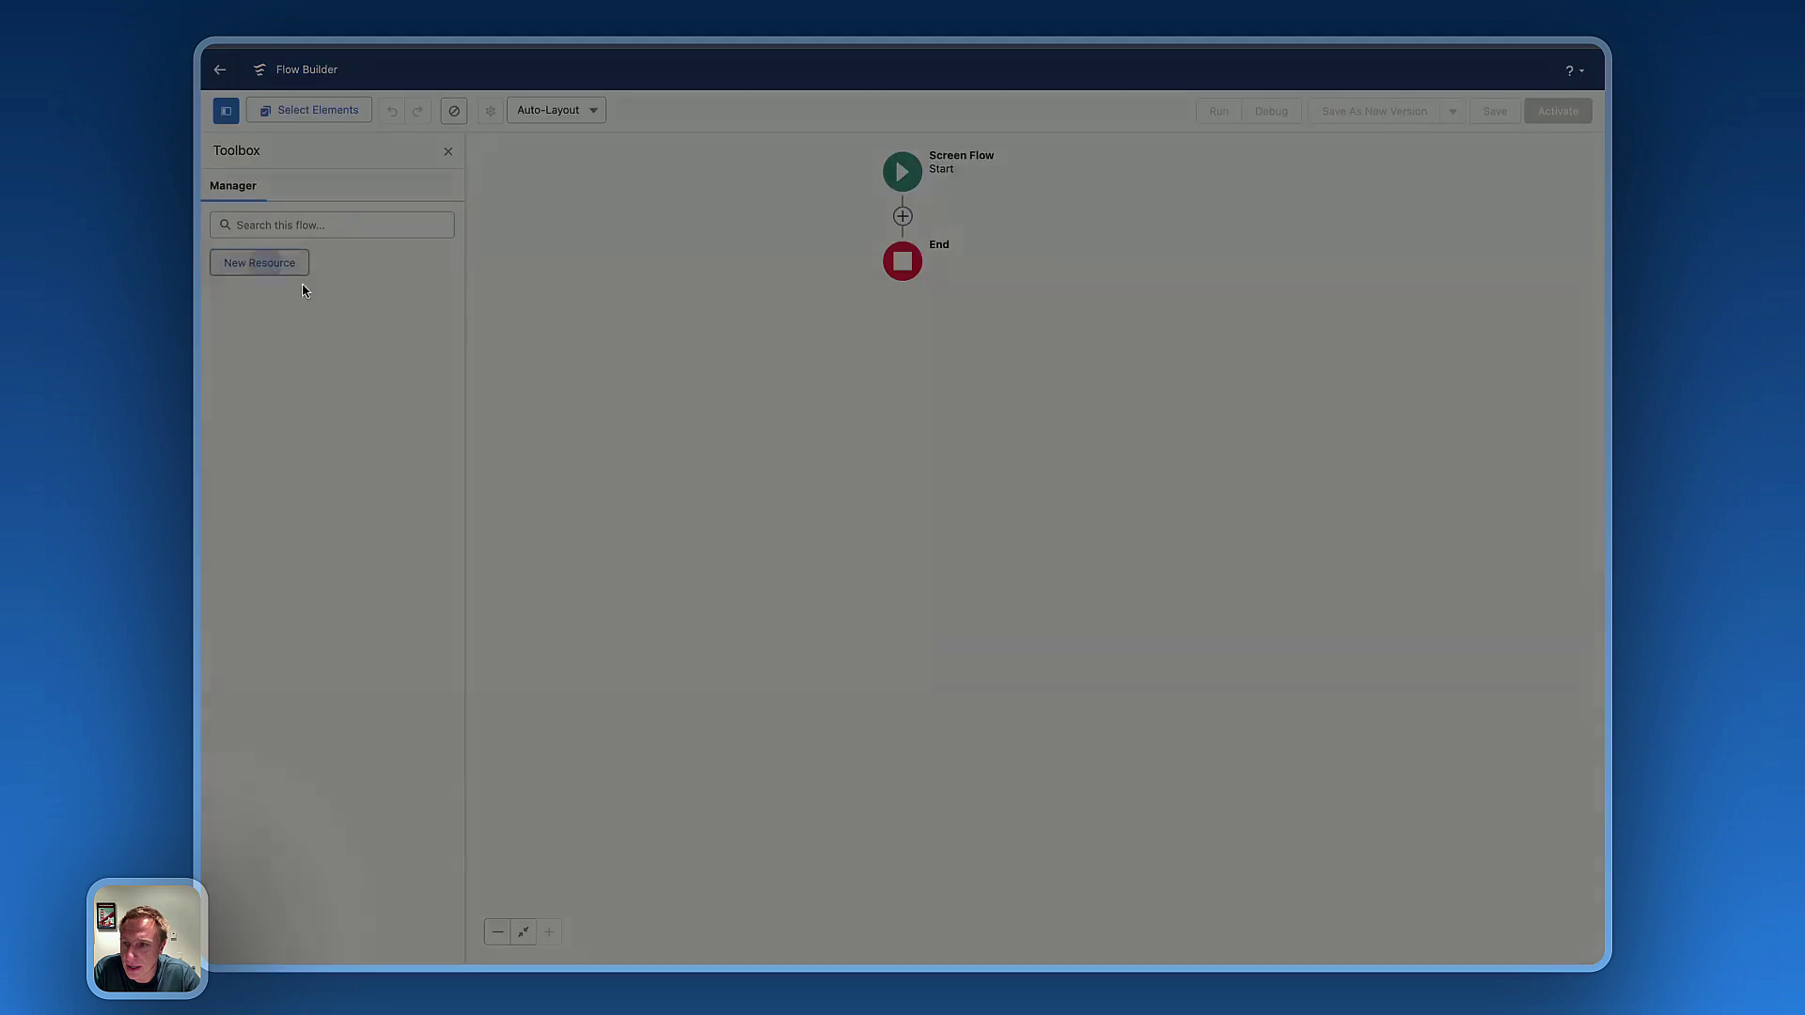
left_click(686, 439)
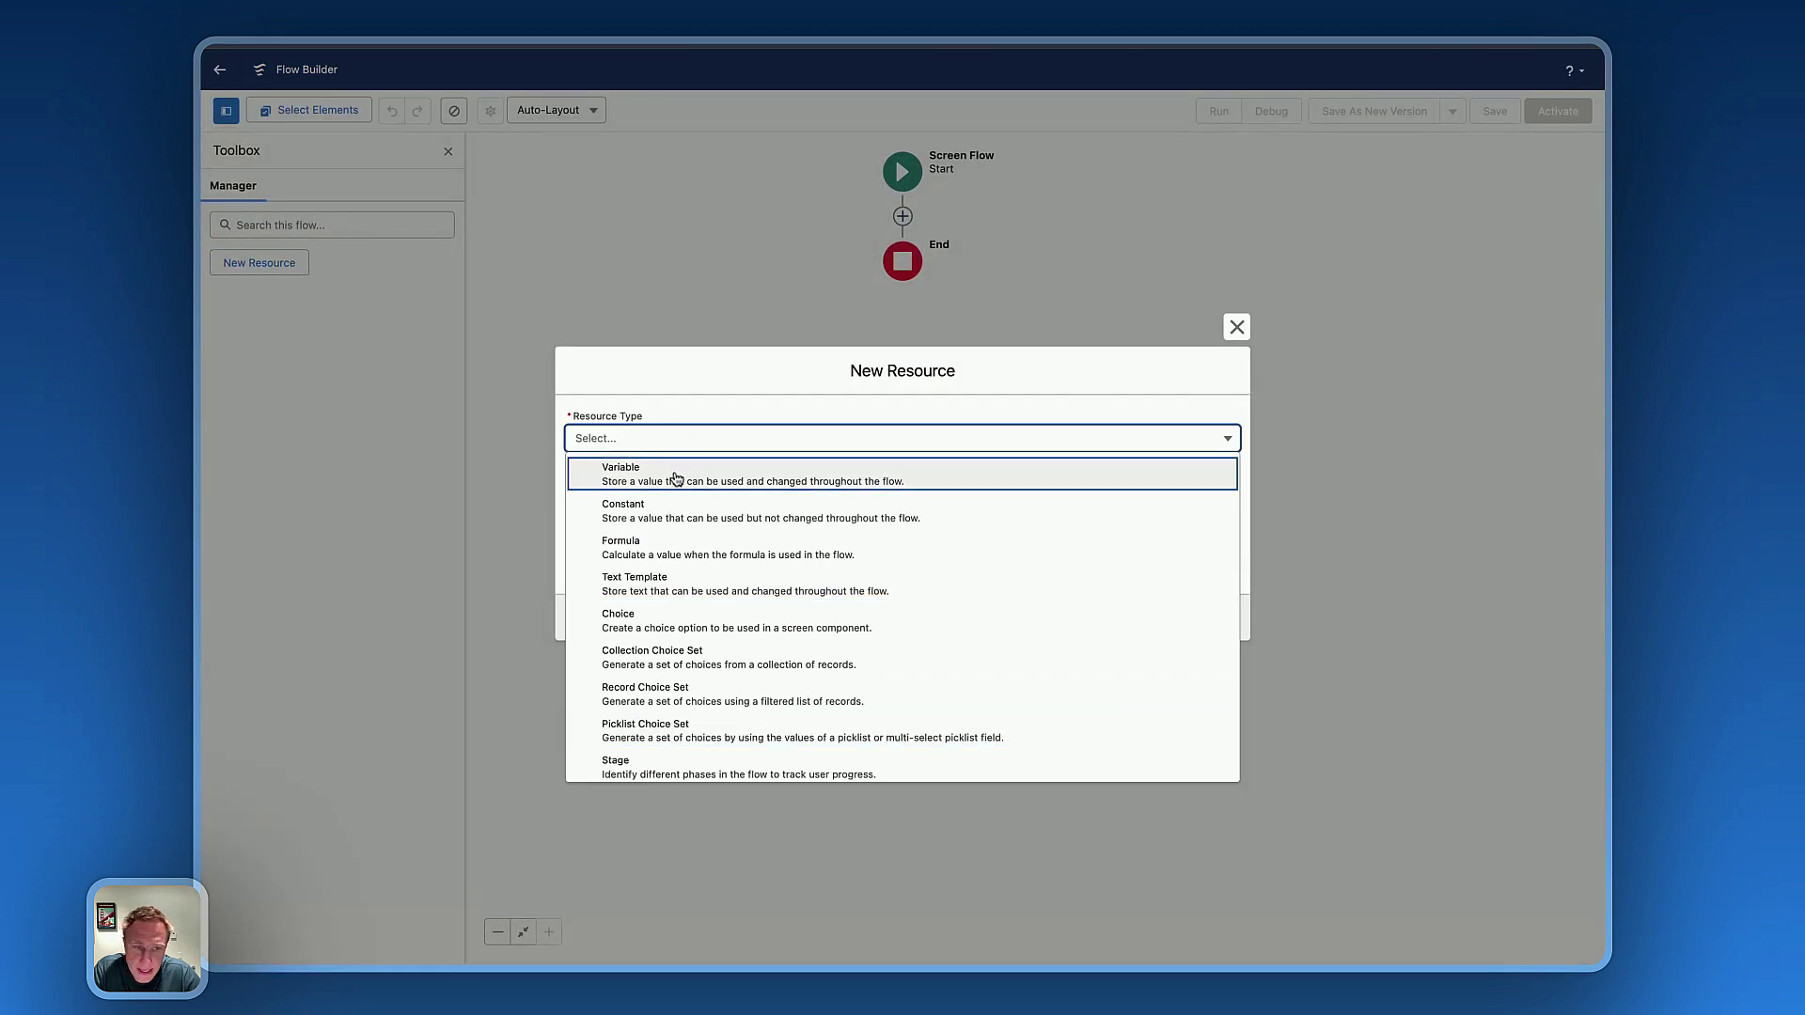
left_click(675, 478)
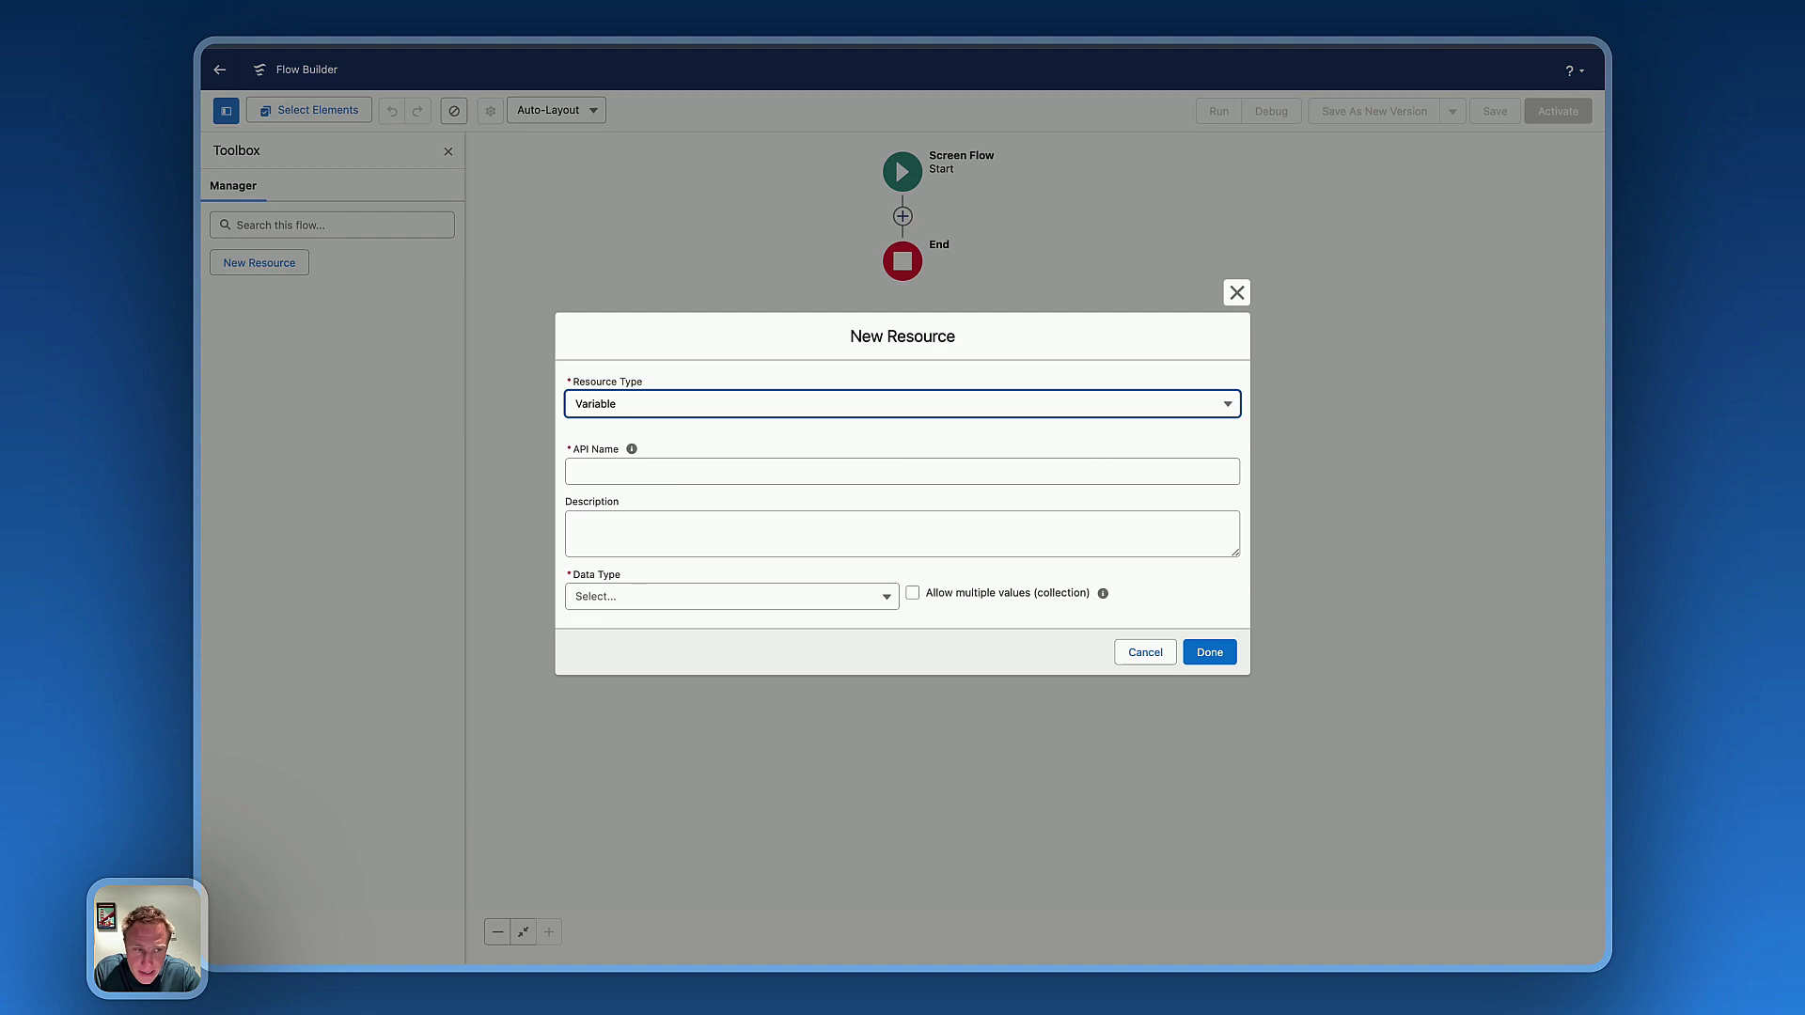
left_click(902, 471)
type("se")
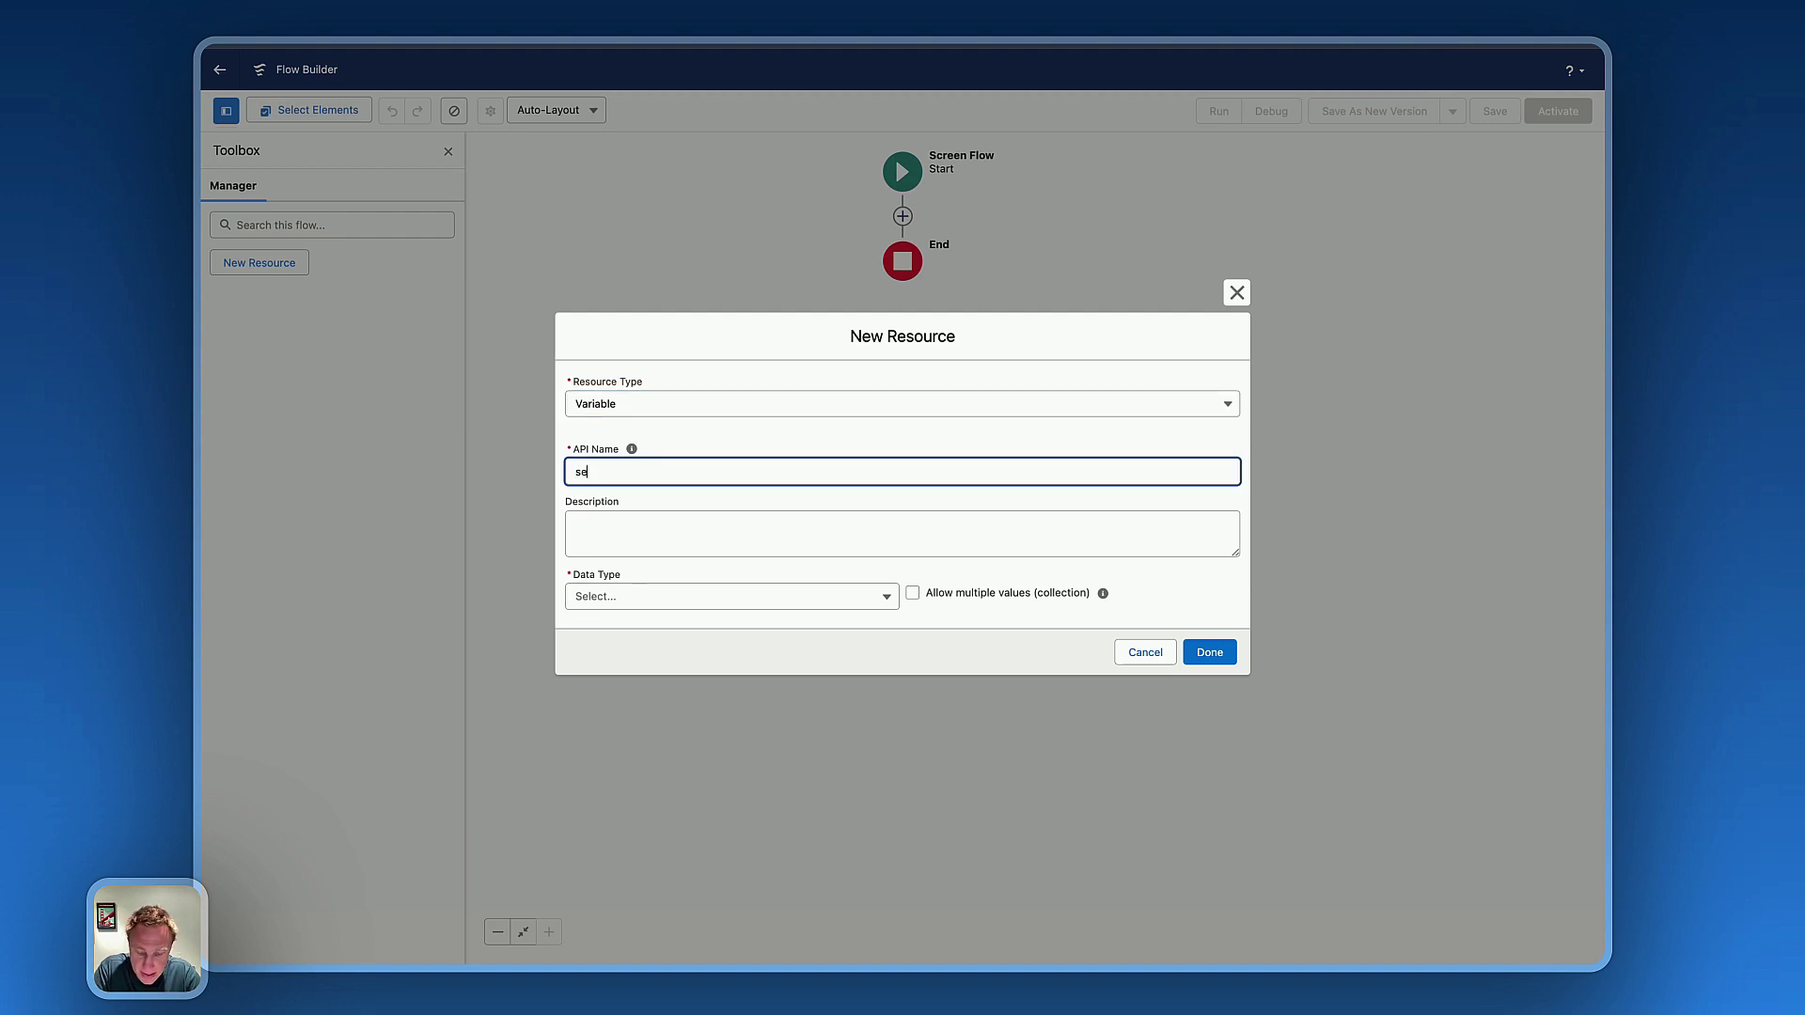
type("lectedIds")
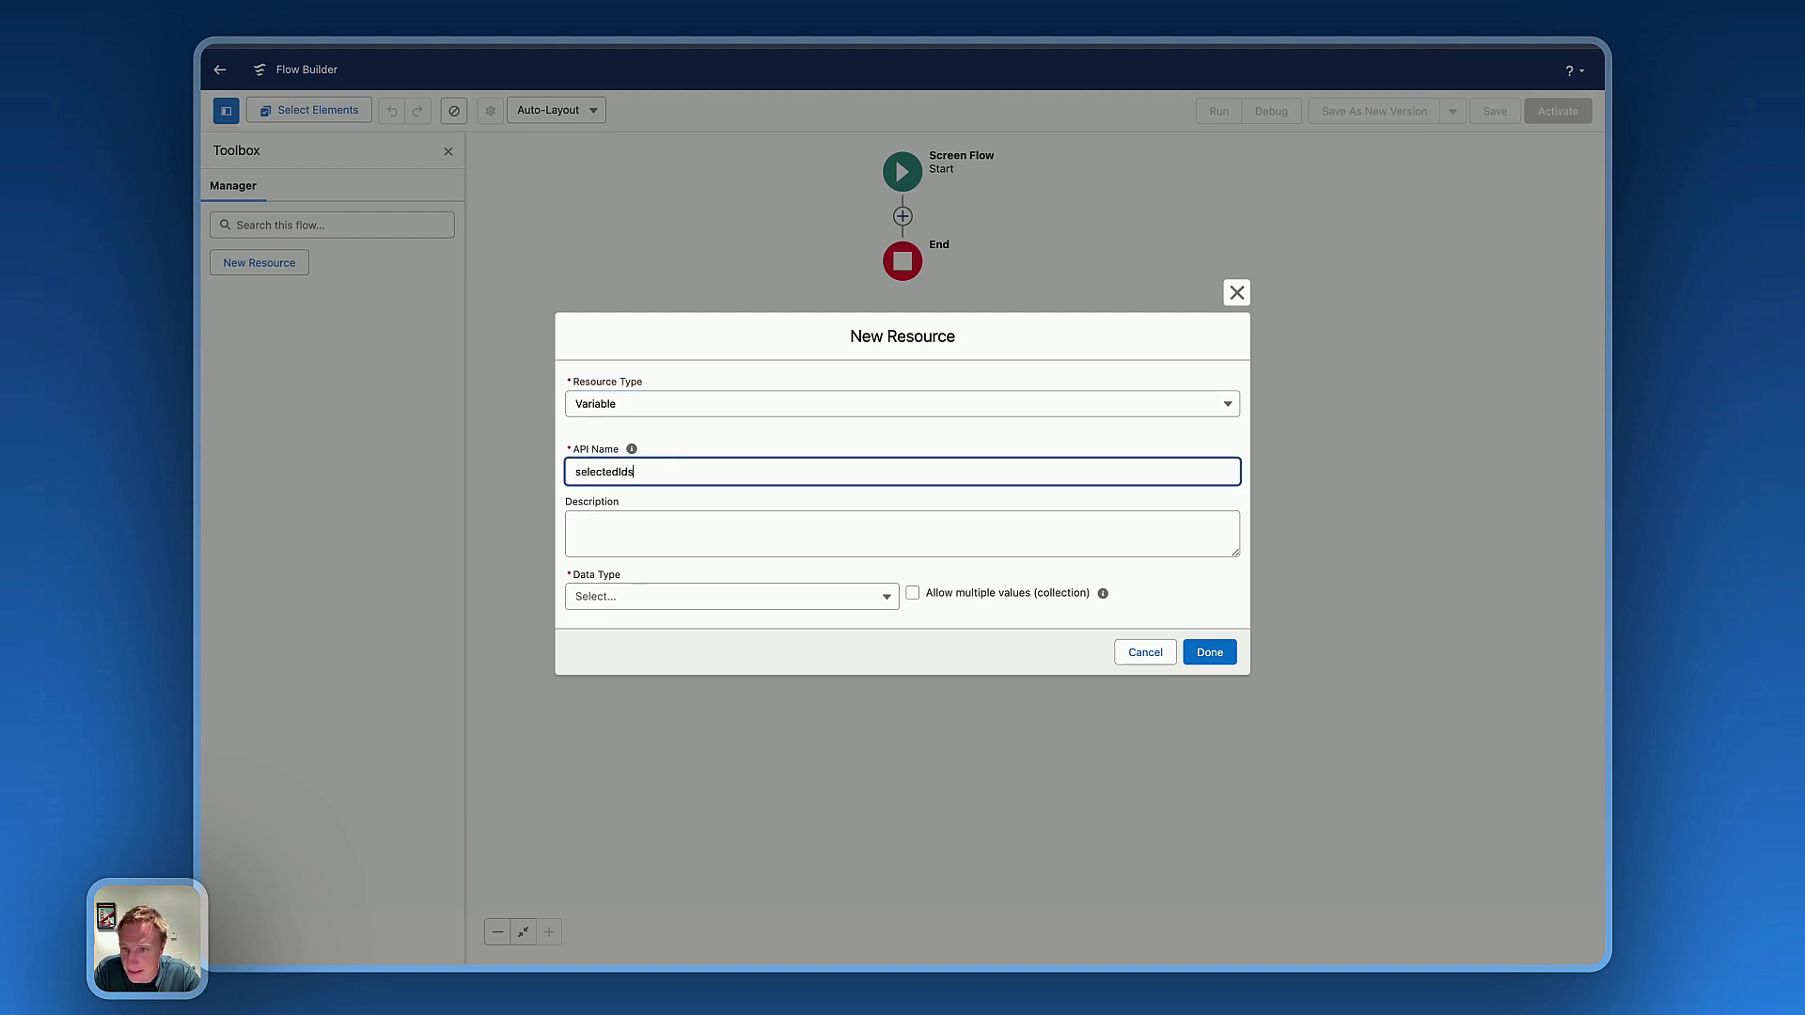
left_click(678, 602)
left_click(696, 637)
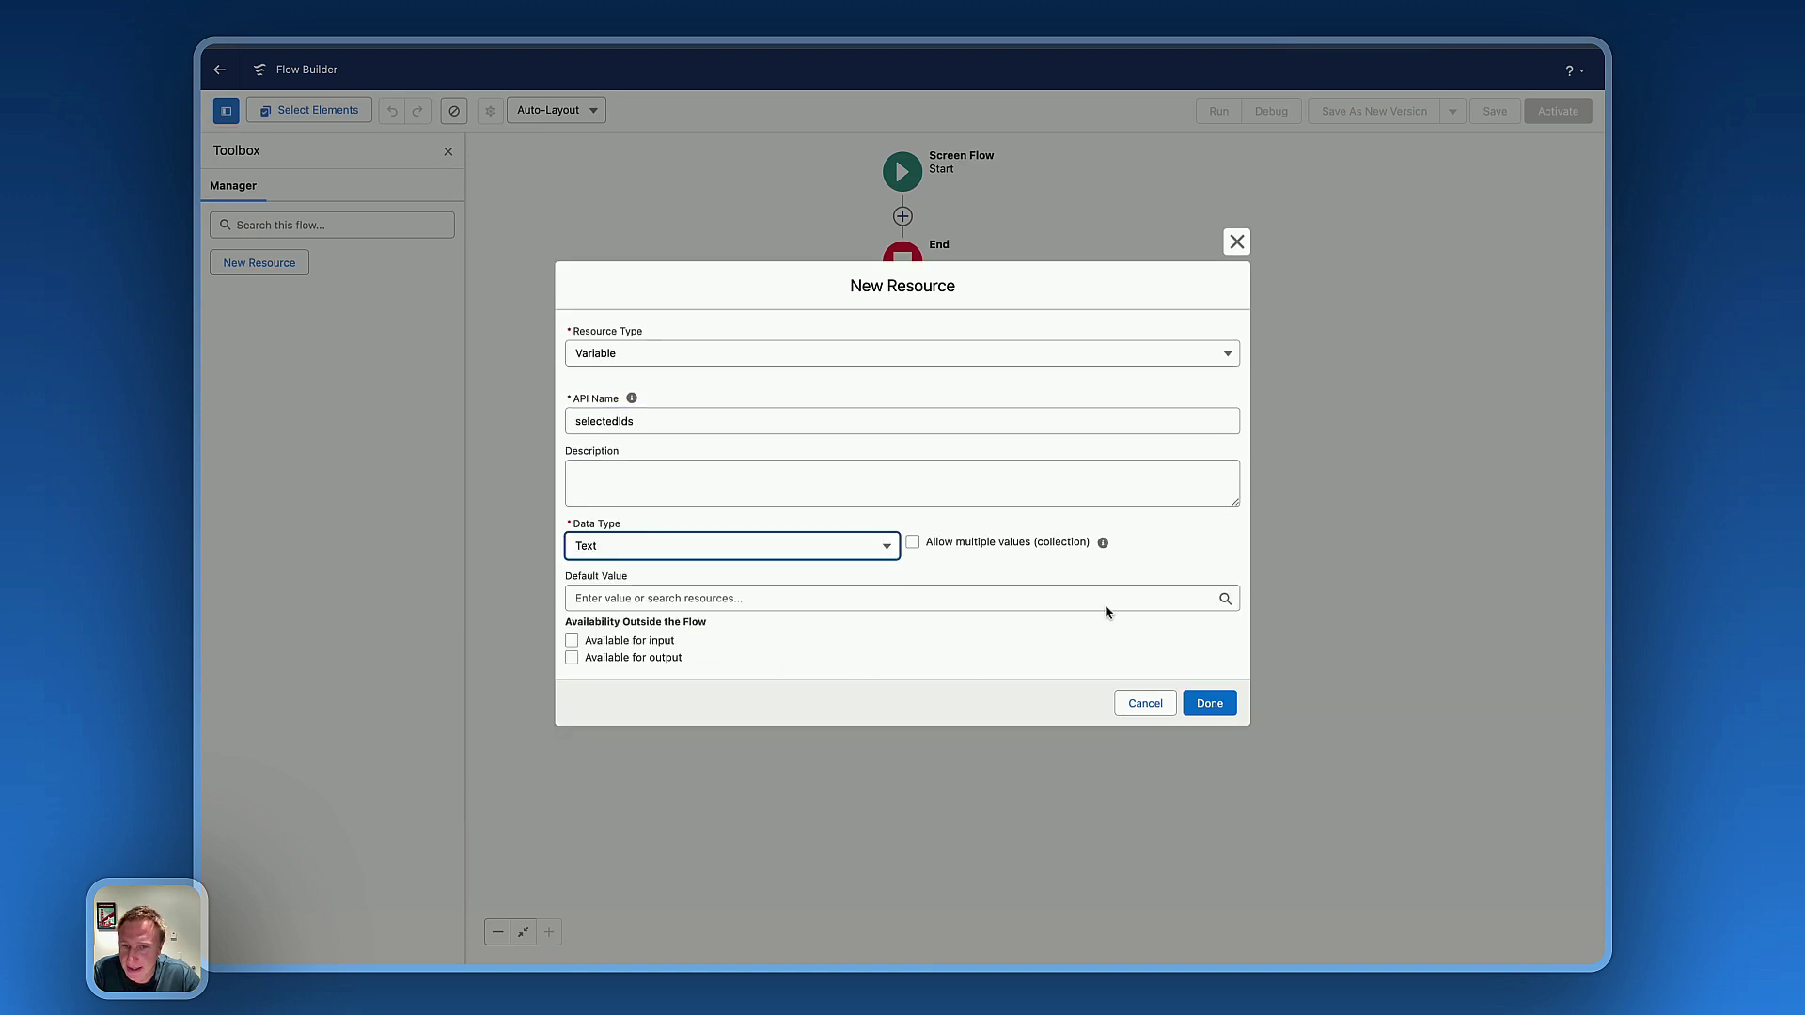
left_click(982, 545)
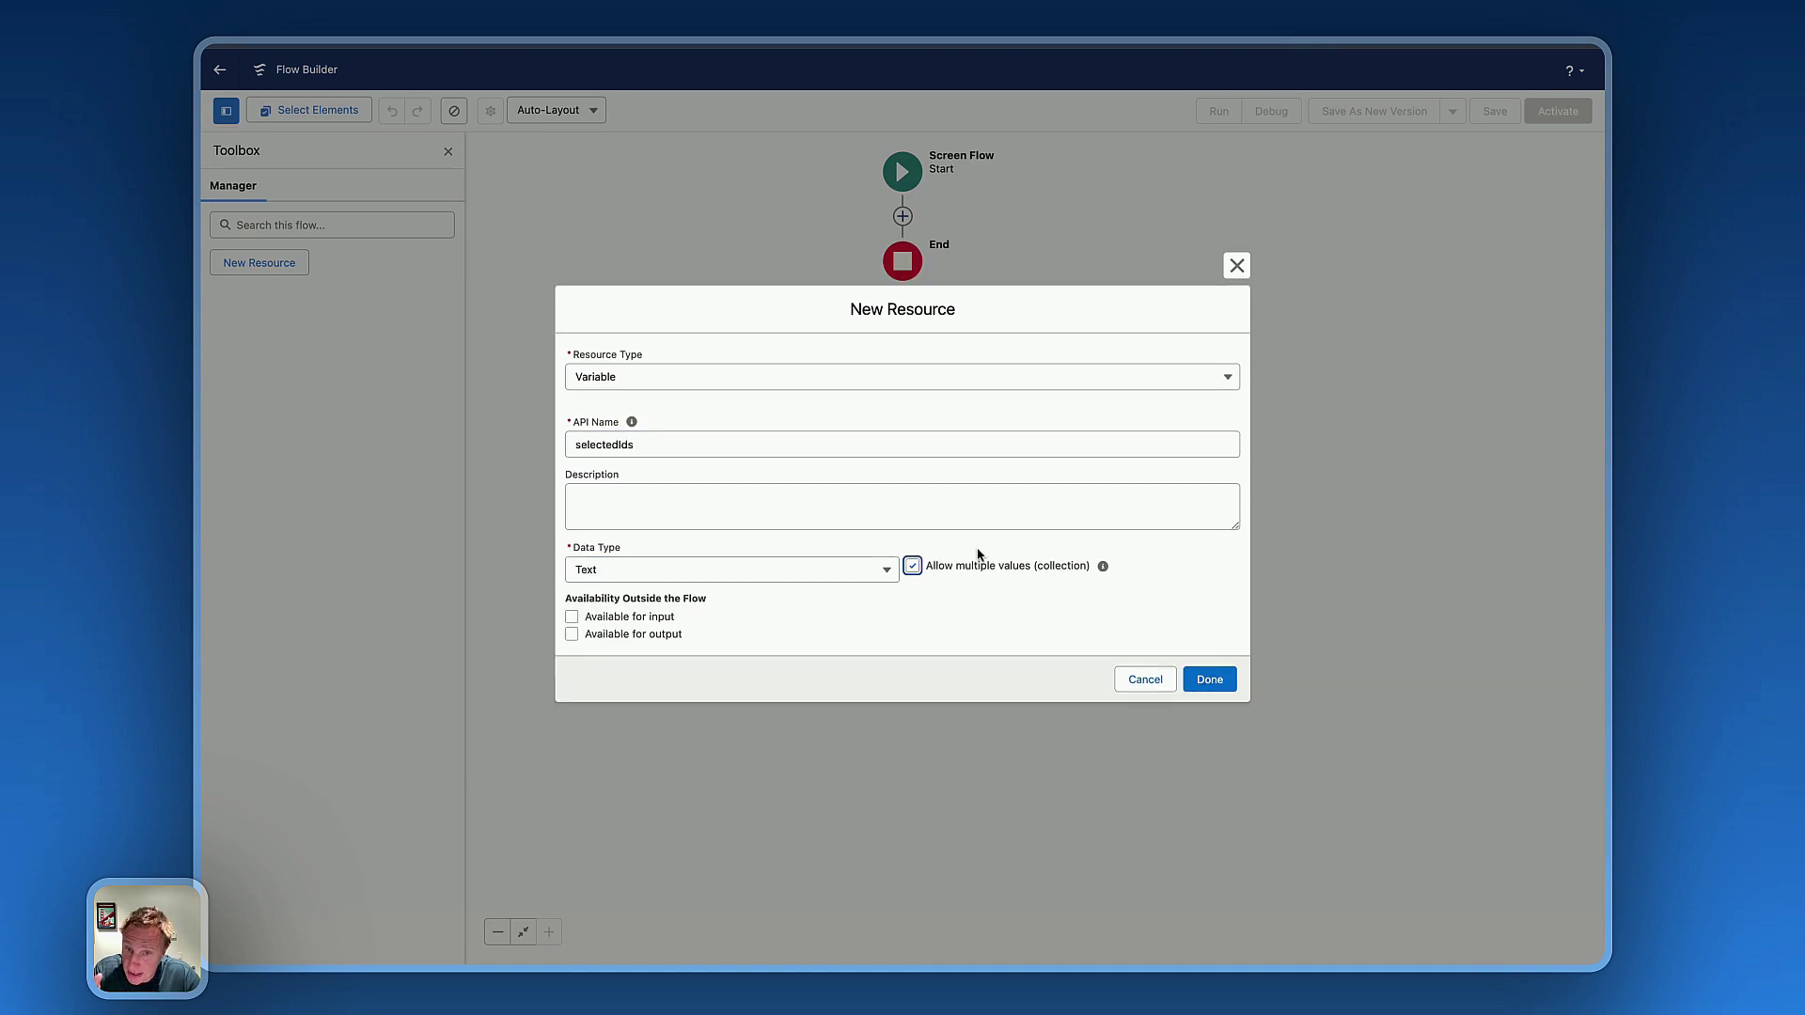
left_click(640, 620)
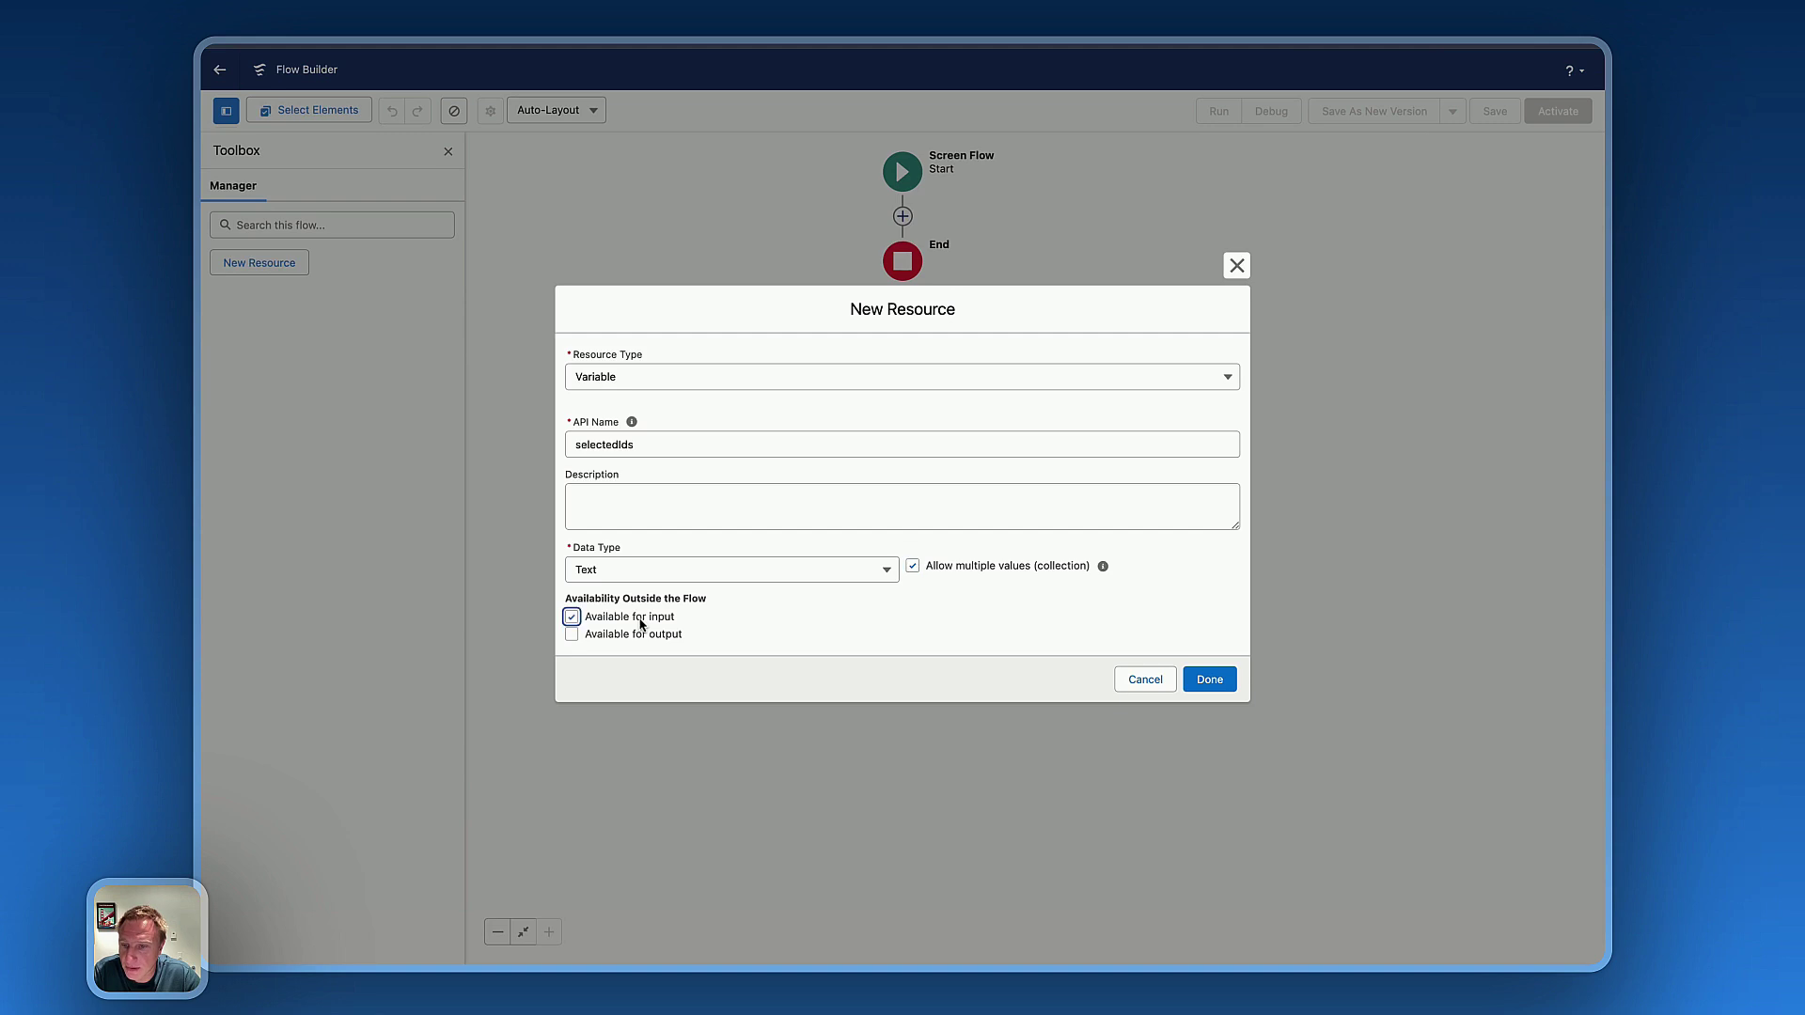
left_click(1210, 679)
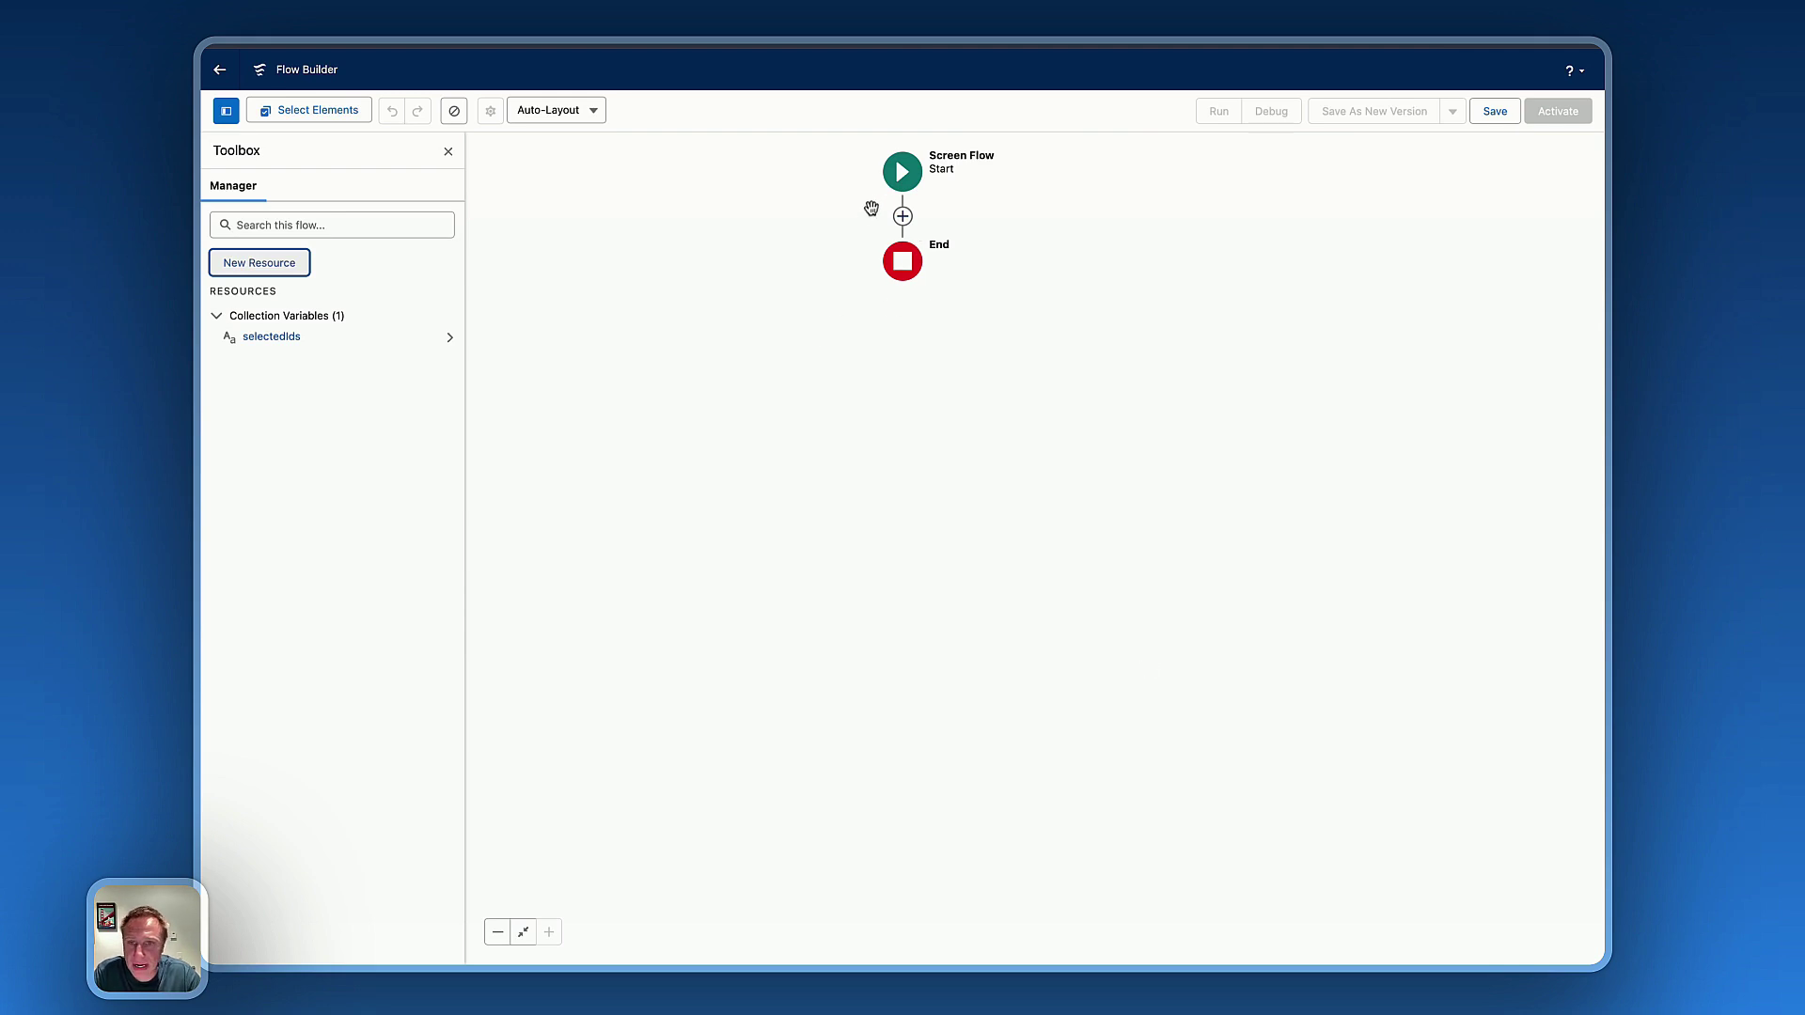
- Add the Avonni action Join Text Collection after the flow's start and label it "Source Collection"
left_click(902, 217)
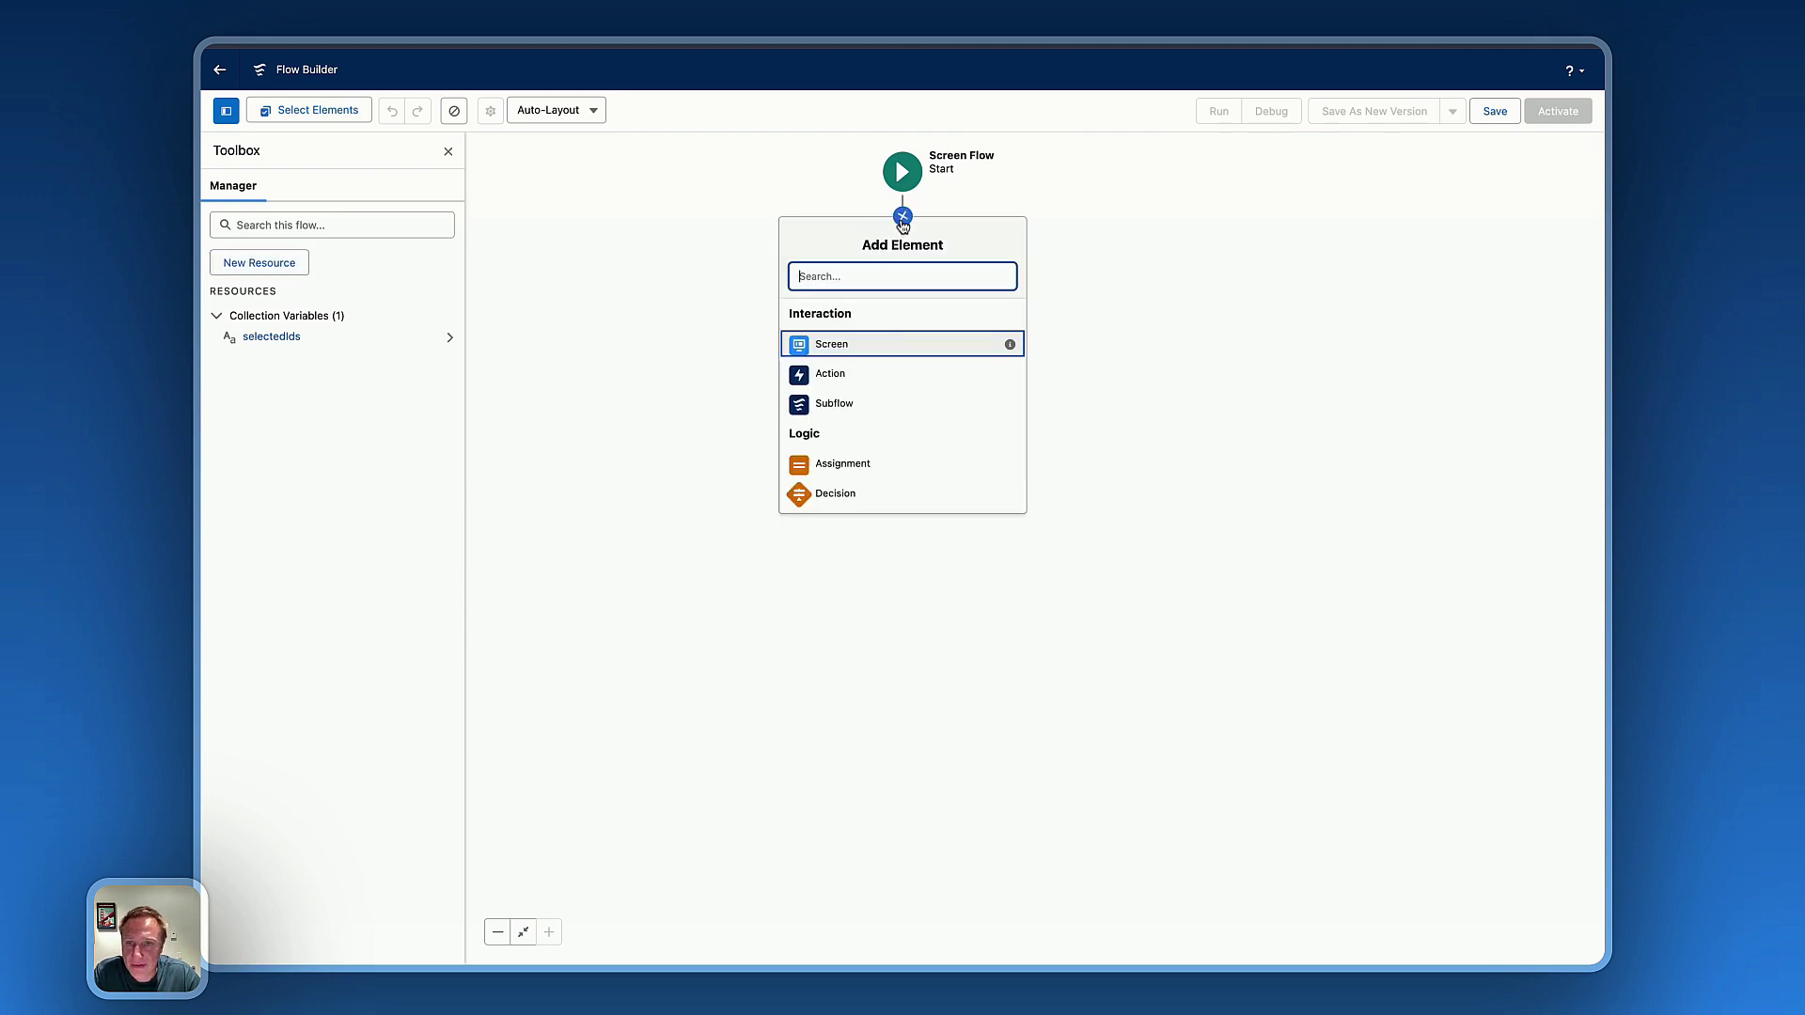
left_click(831, 374)
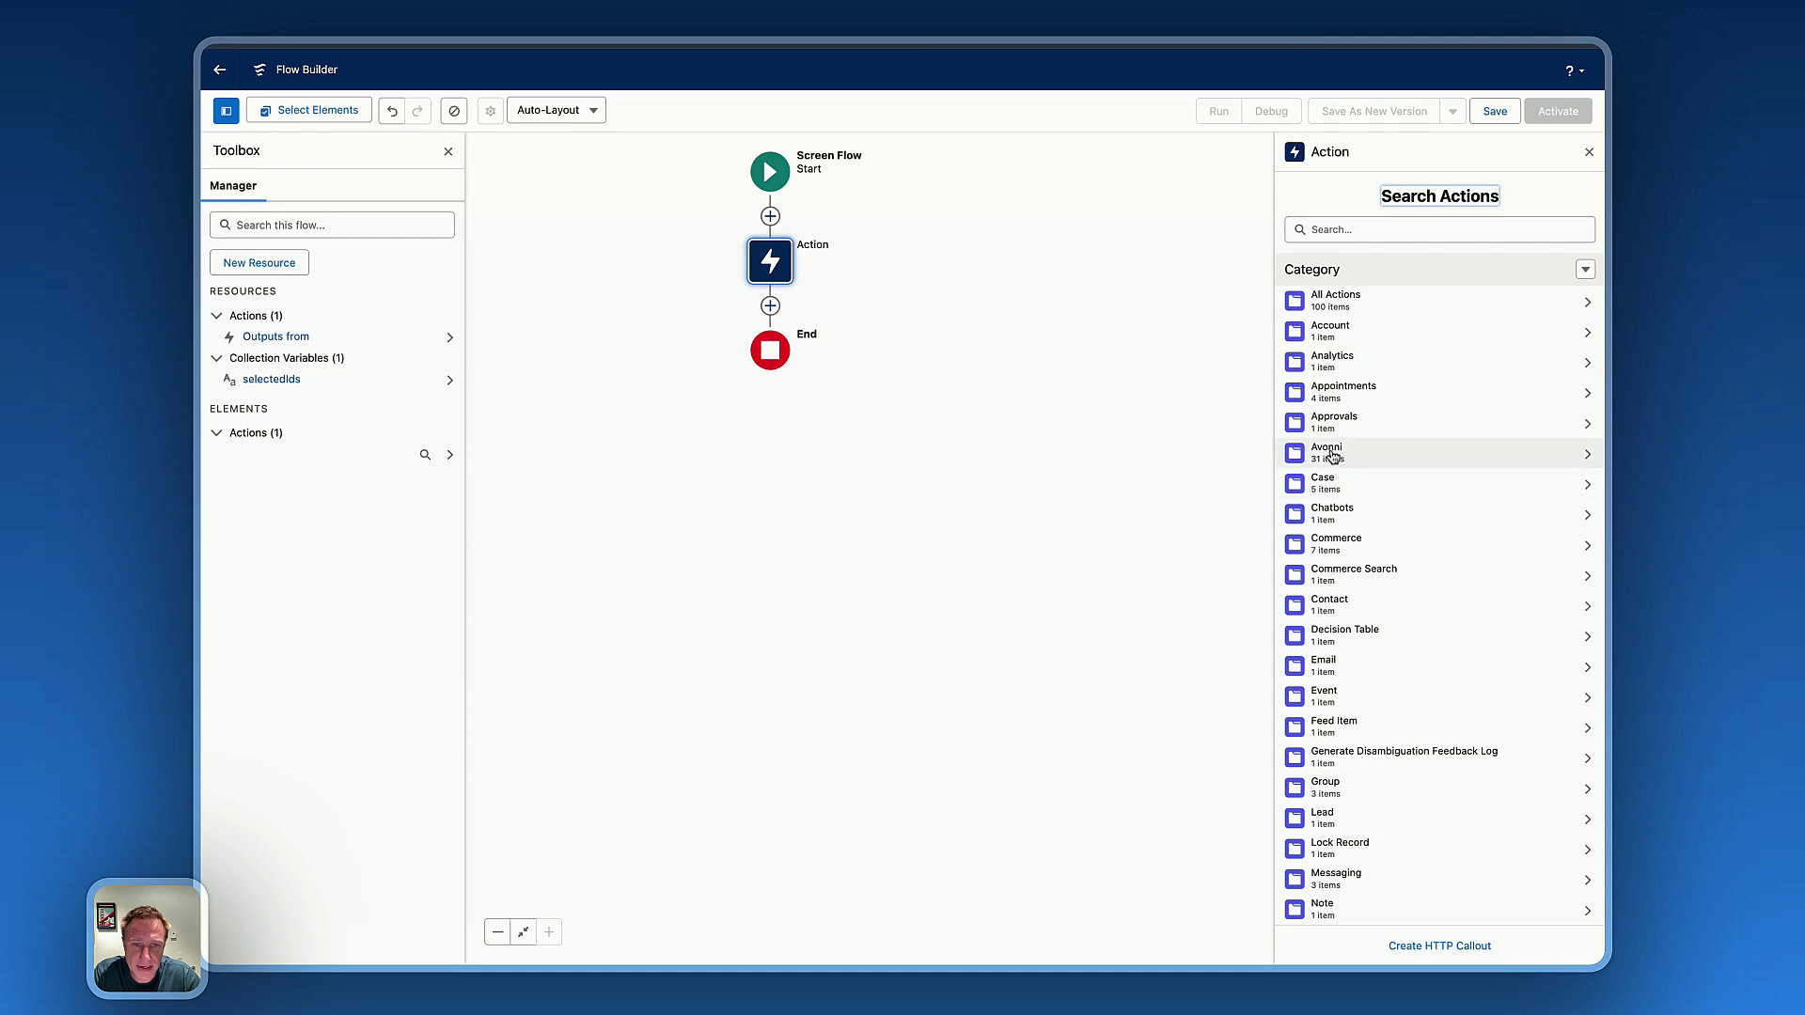
left_click(1329, 455)
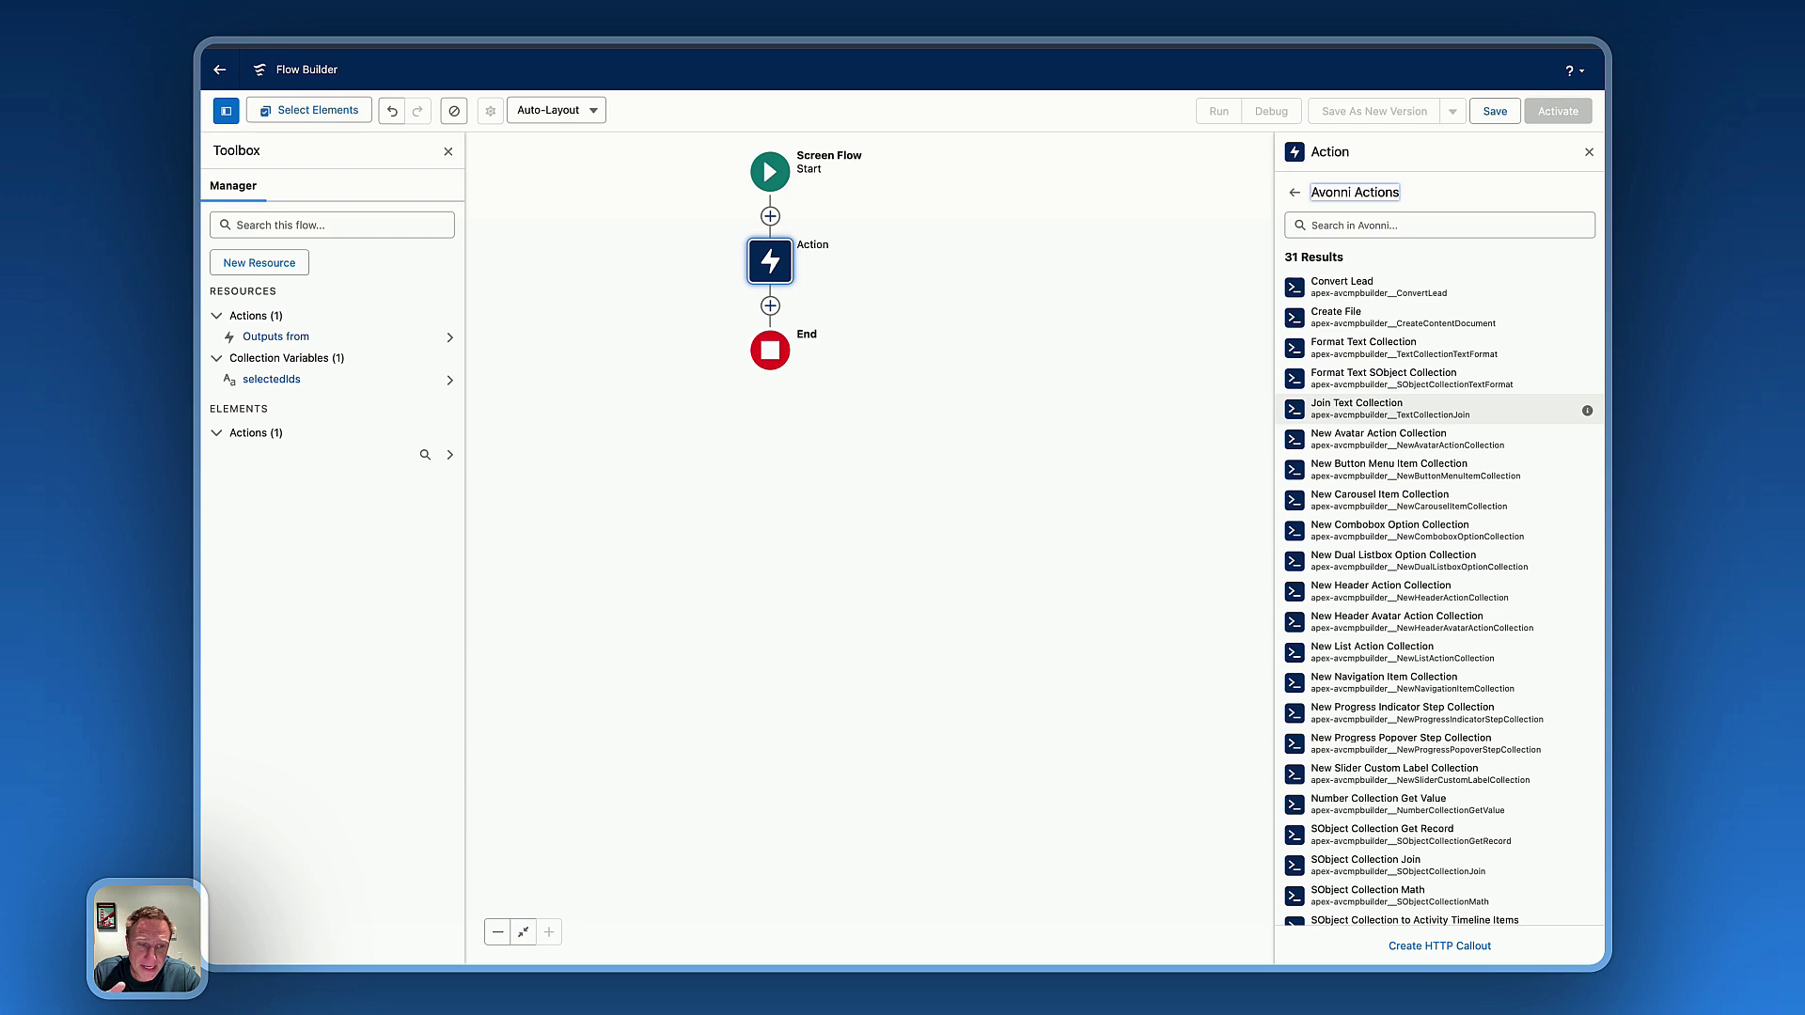
left_click(1362, 408)
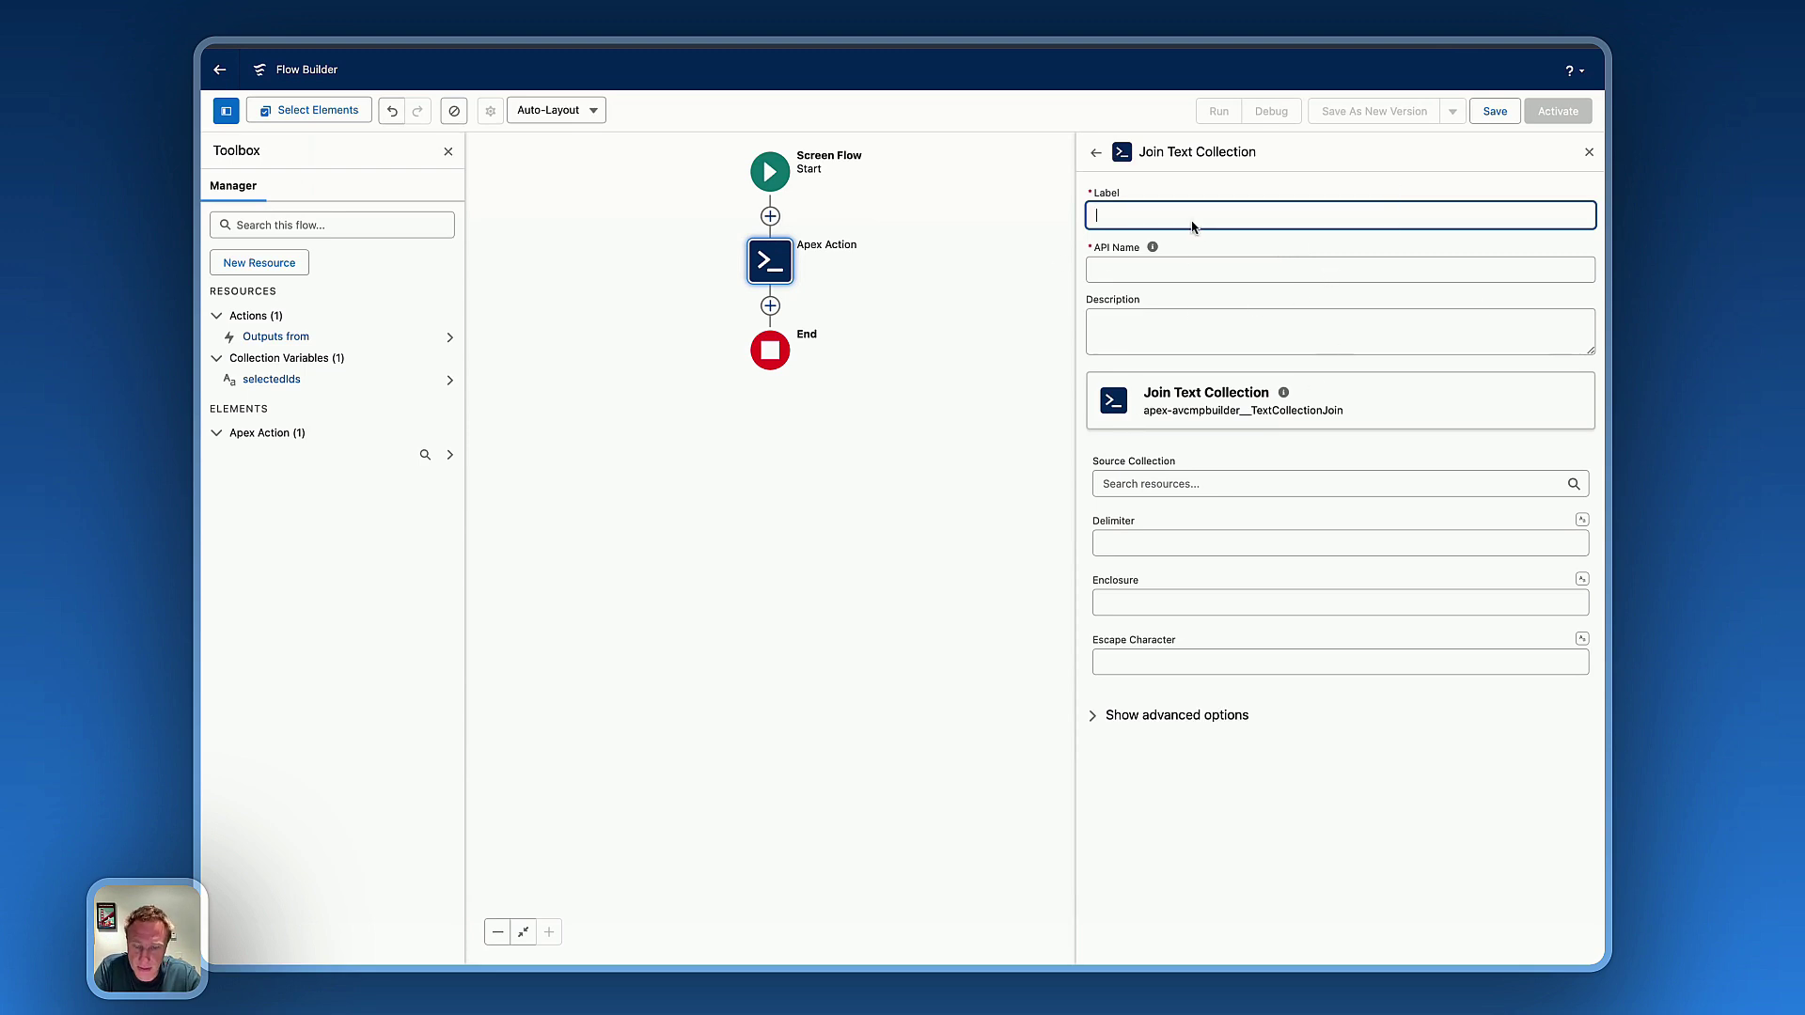
type("ource Collection")
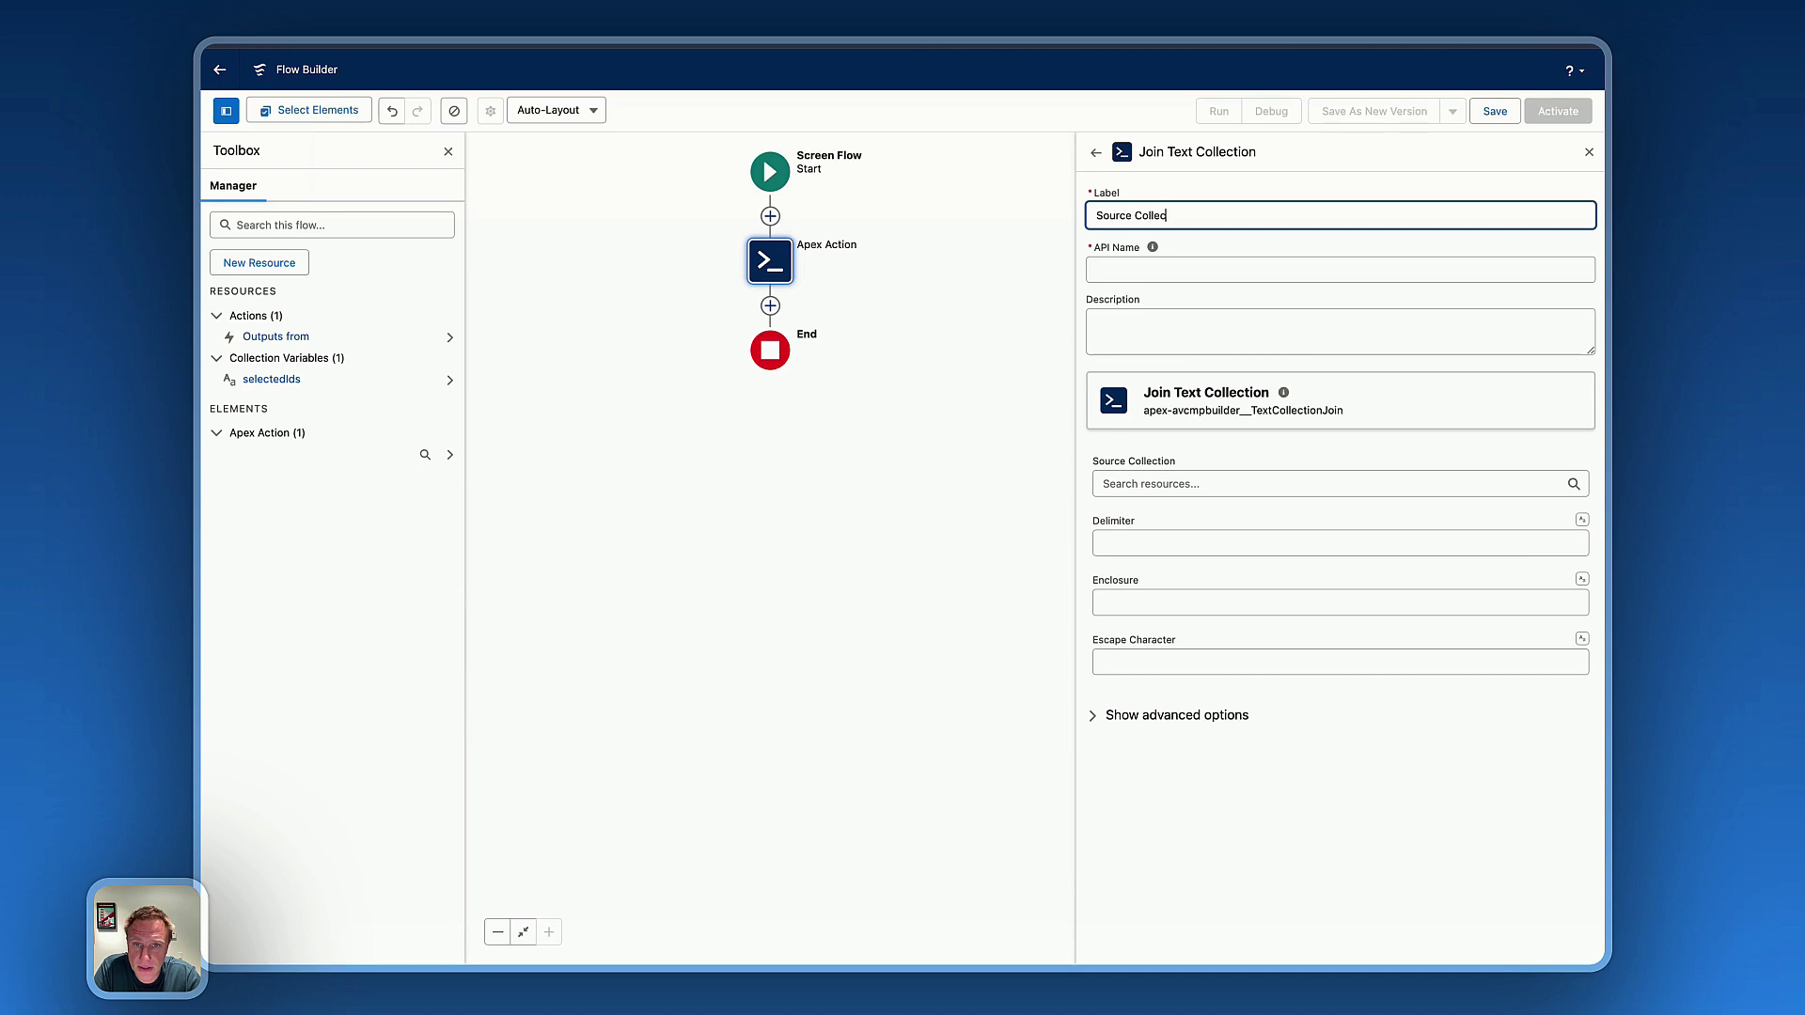
left_click(1231, 273)
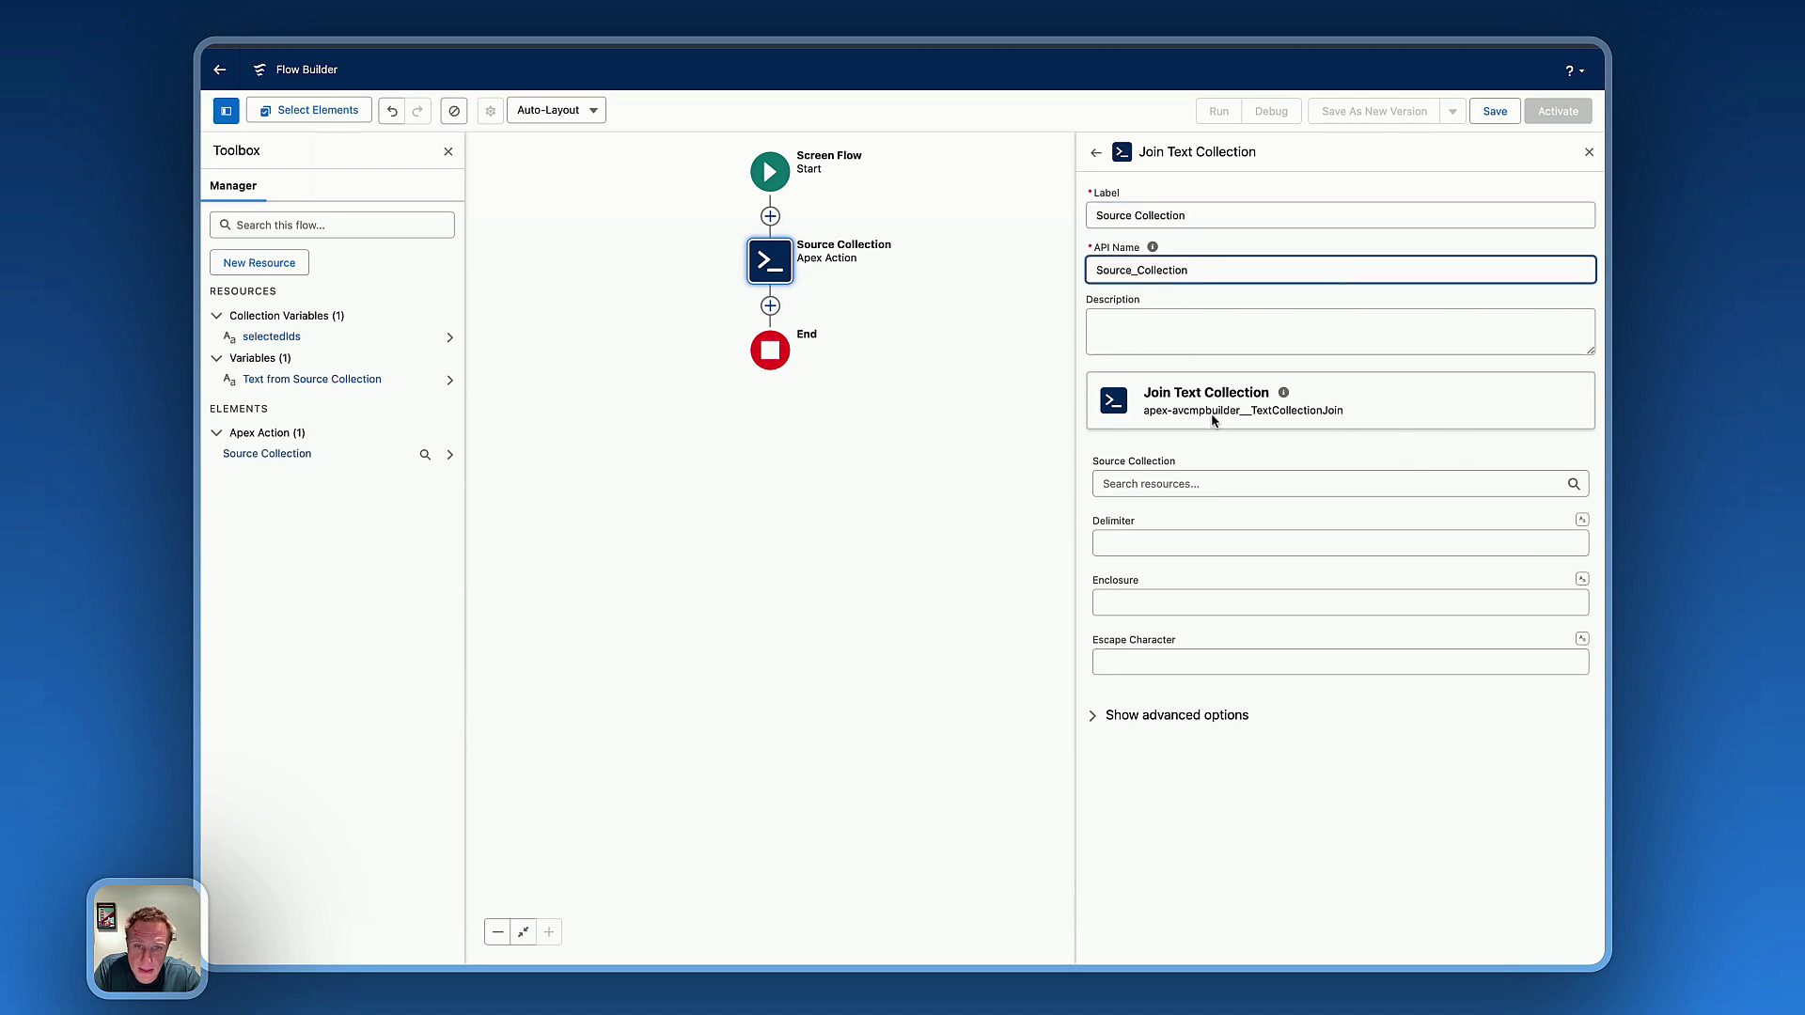
- Set the action's source collection to Selected Ids and its delimiter to ','
left_click(1167, 487)
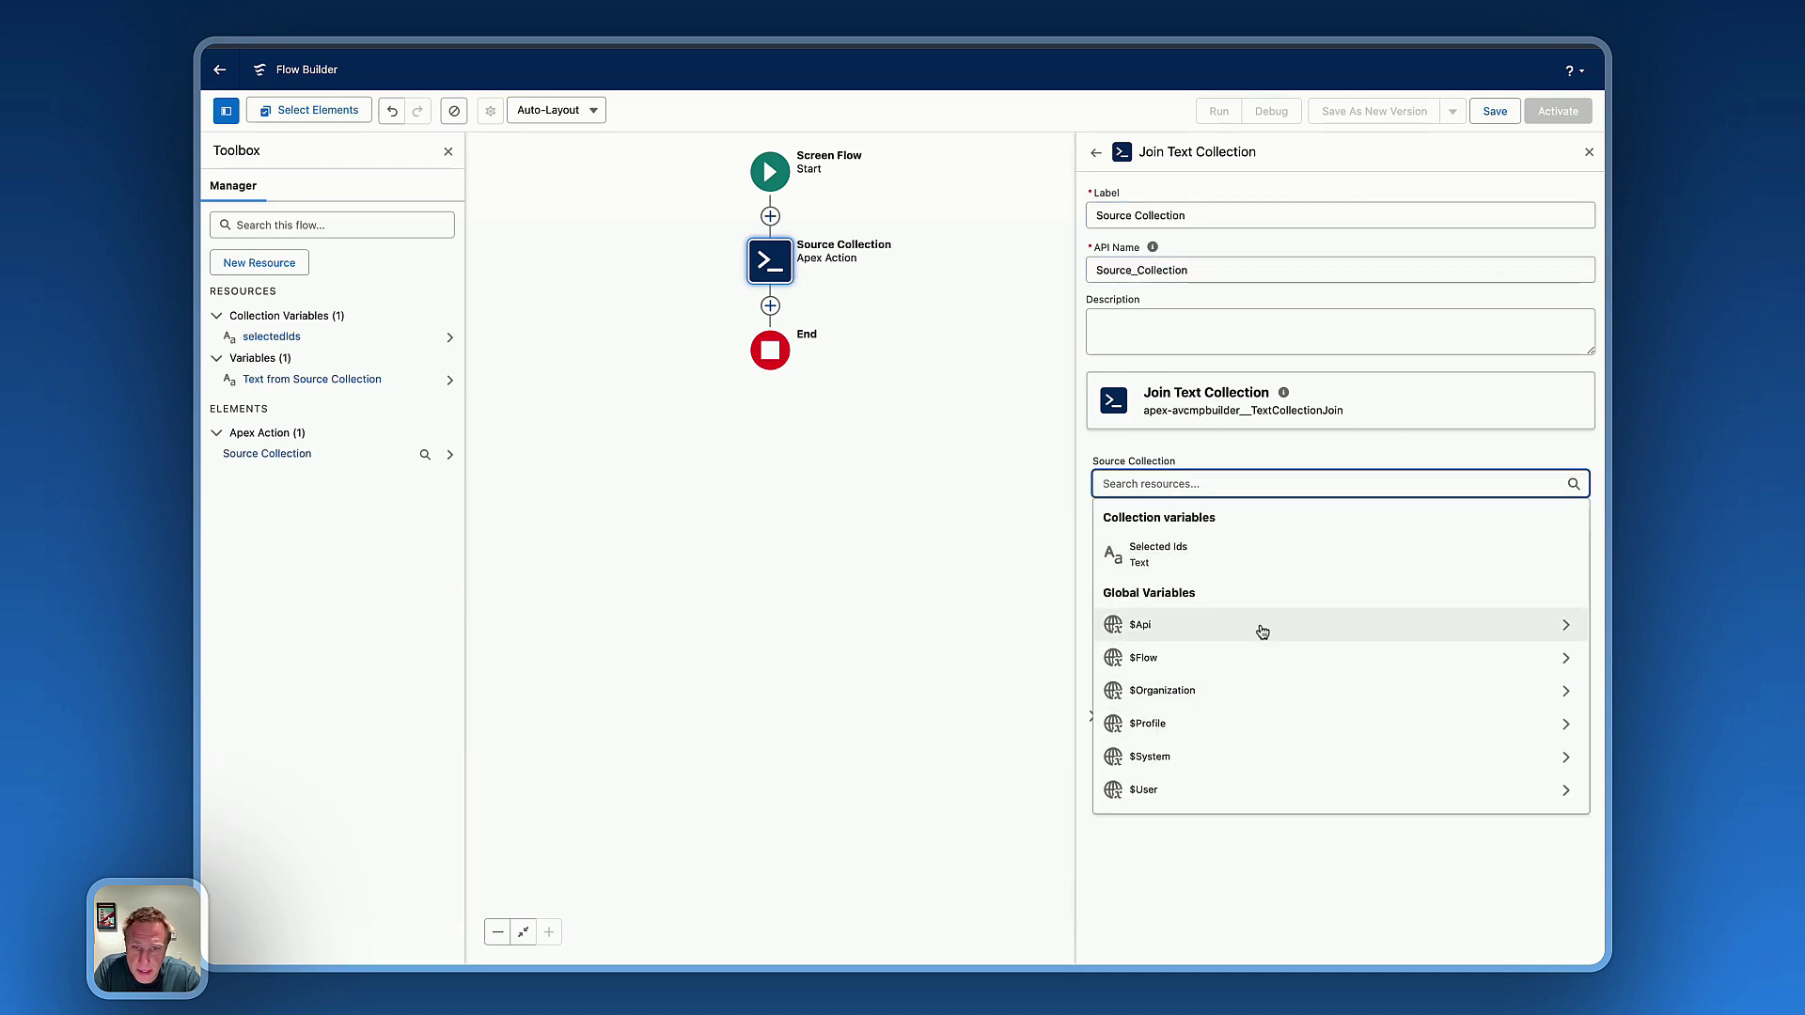
left_click(1163, 562)
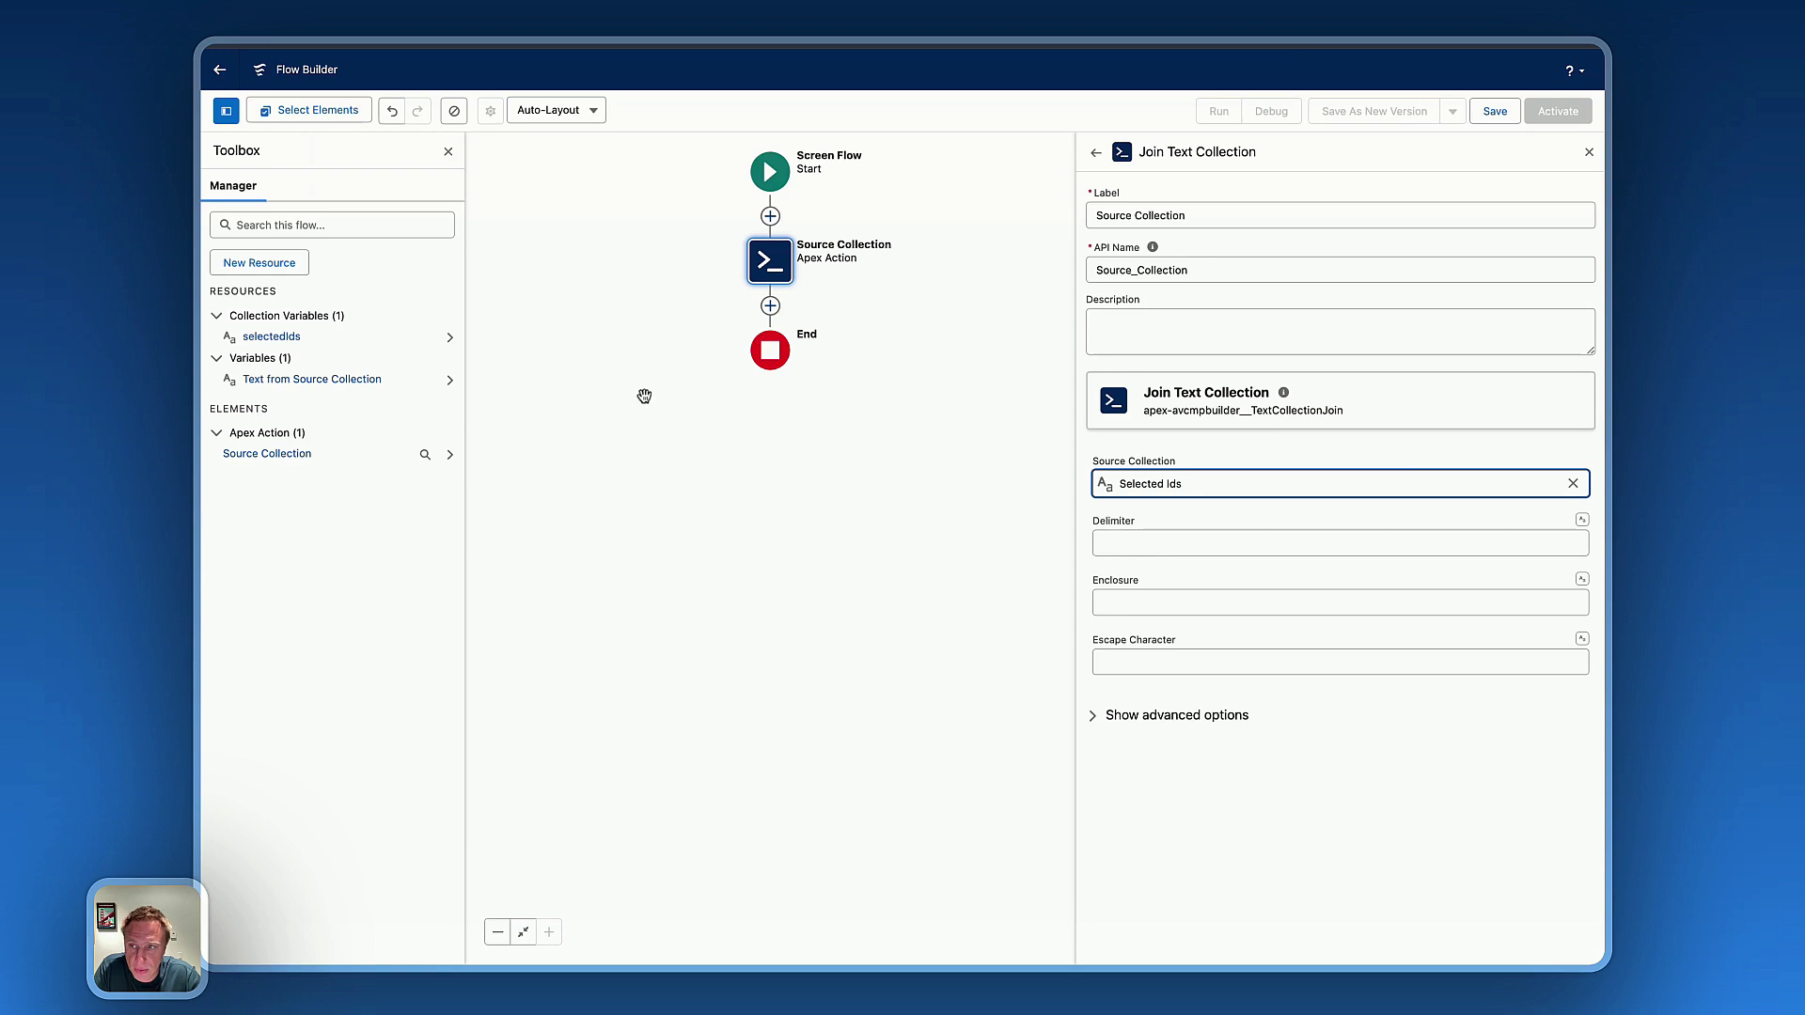
left_click(1139, 544)
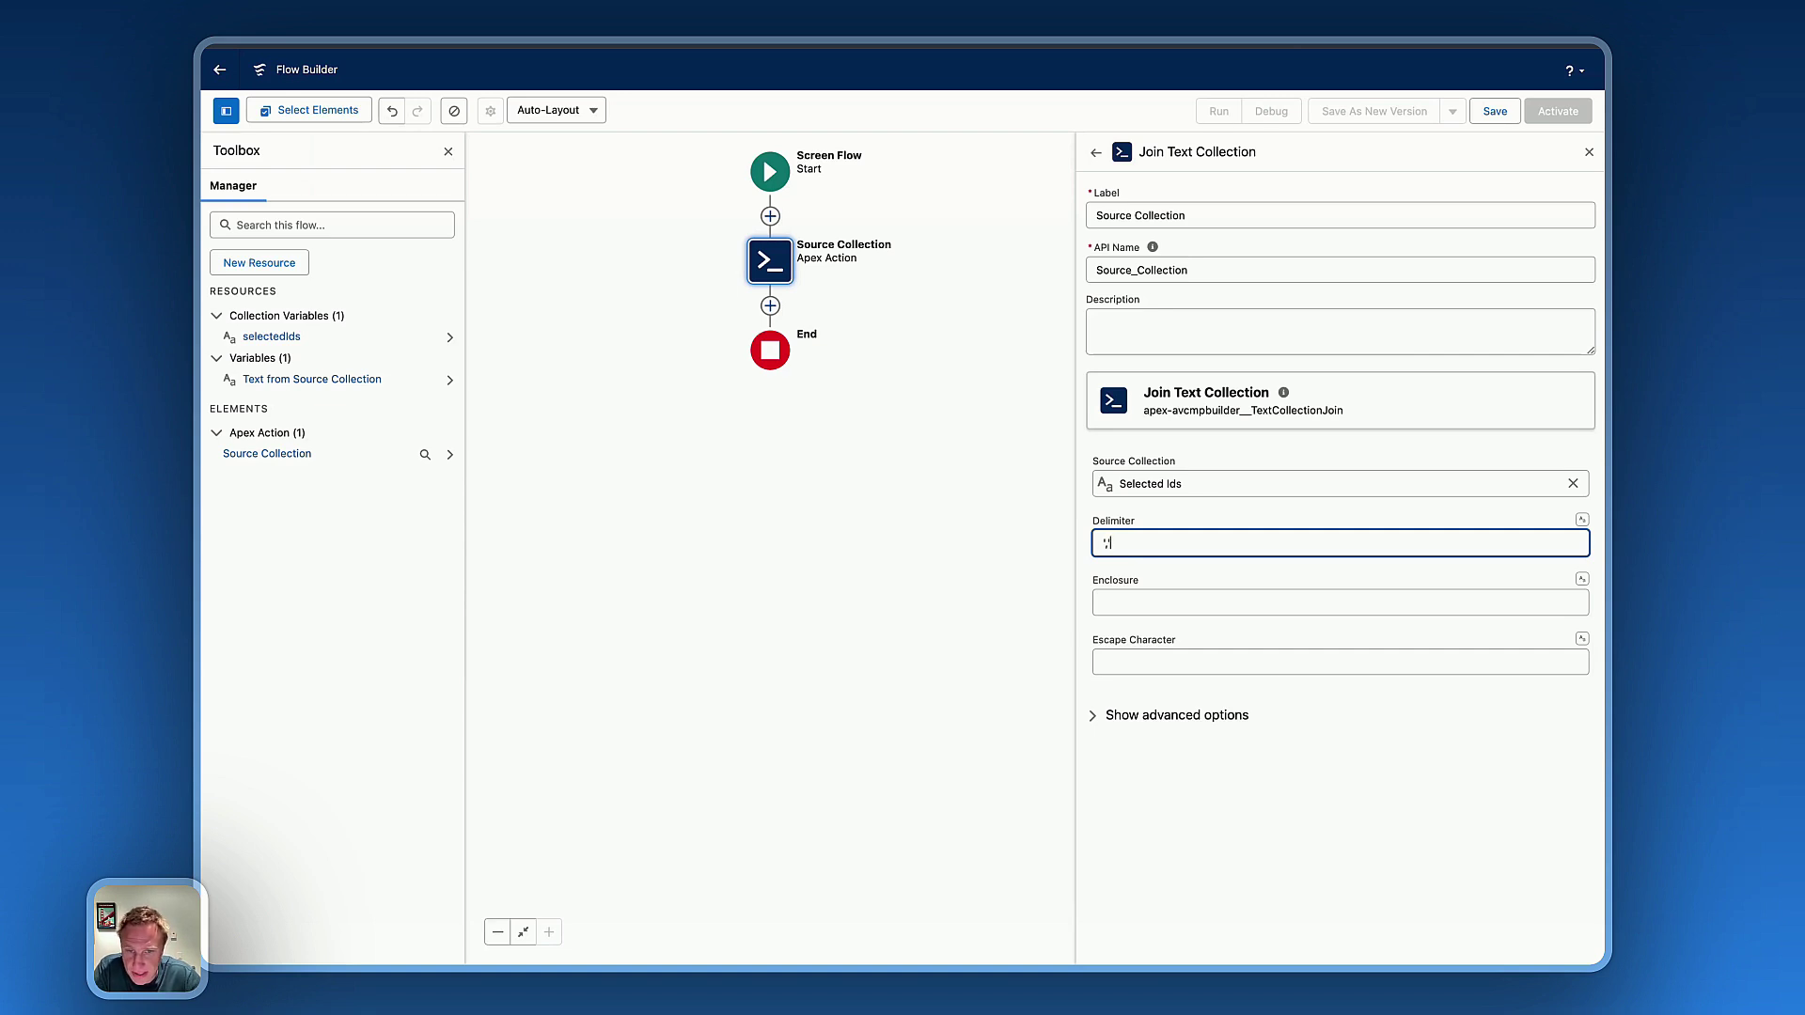
left_click_drag(1149, 545, 1063, 544)
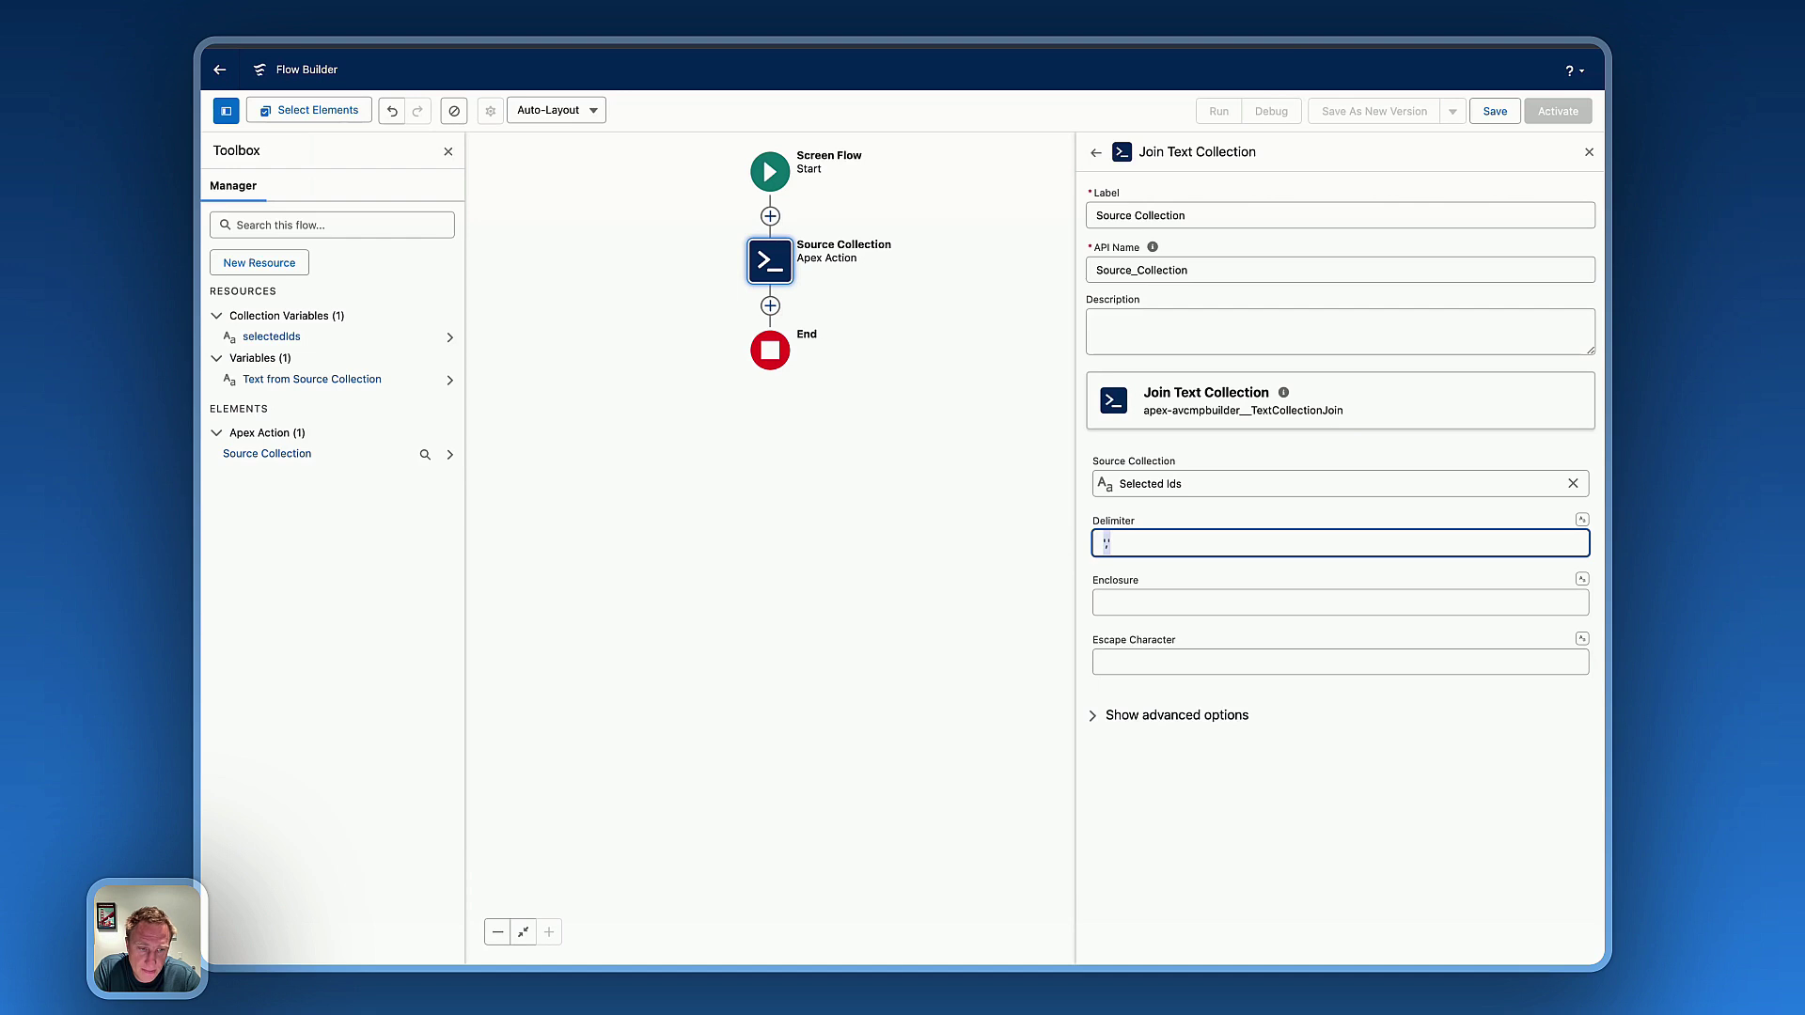
- Turn on manual variable assignment for the action and store its output in a new Text variable named selectedRecordIds
left_click(1139, 720)
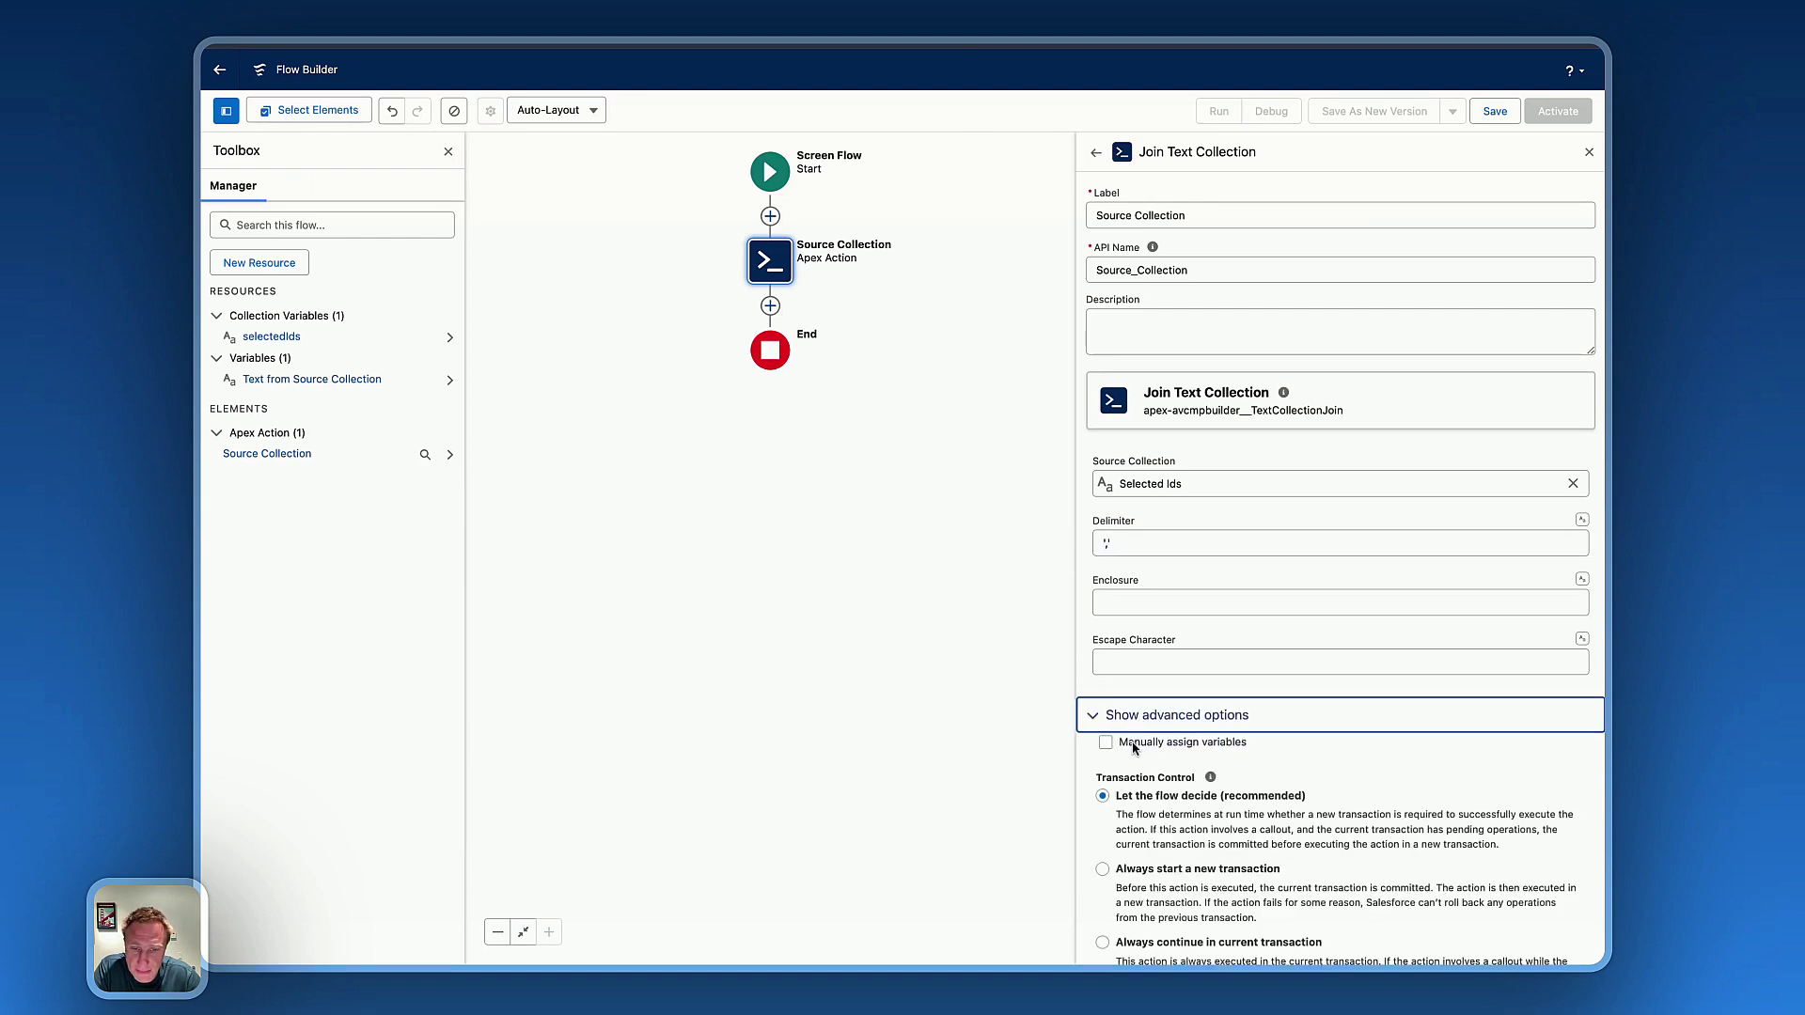
left_click(1132, 746)
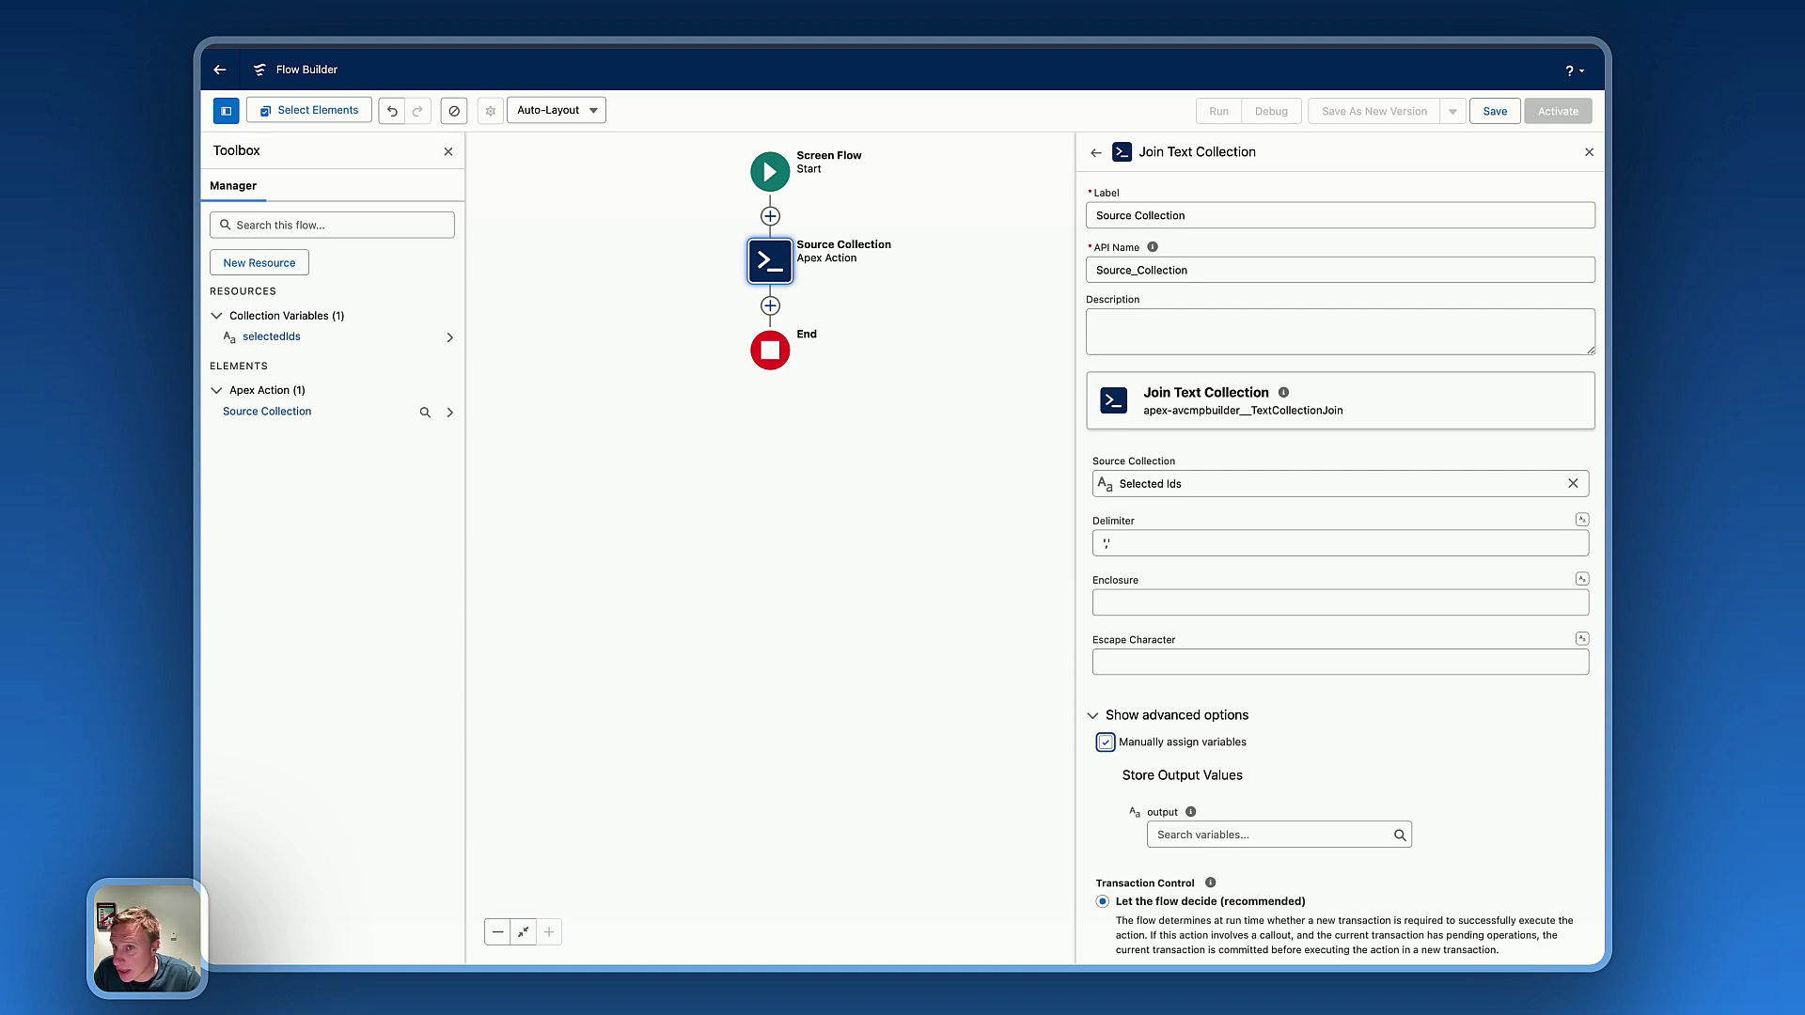
left_click(1253, 832)
left_click(1213, 749)
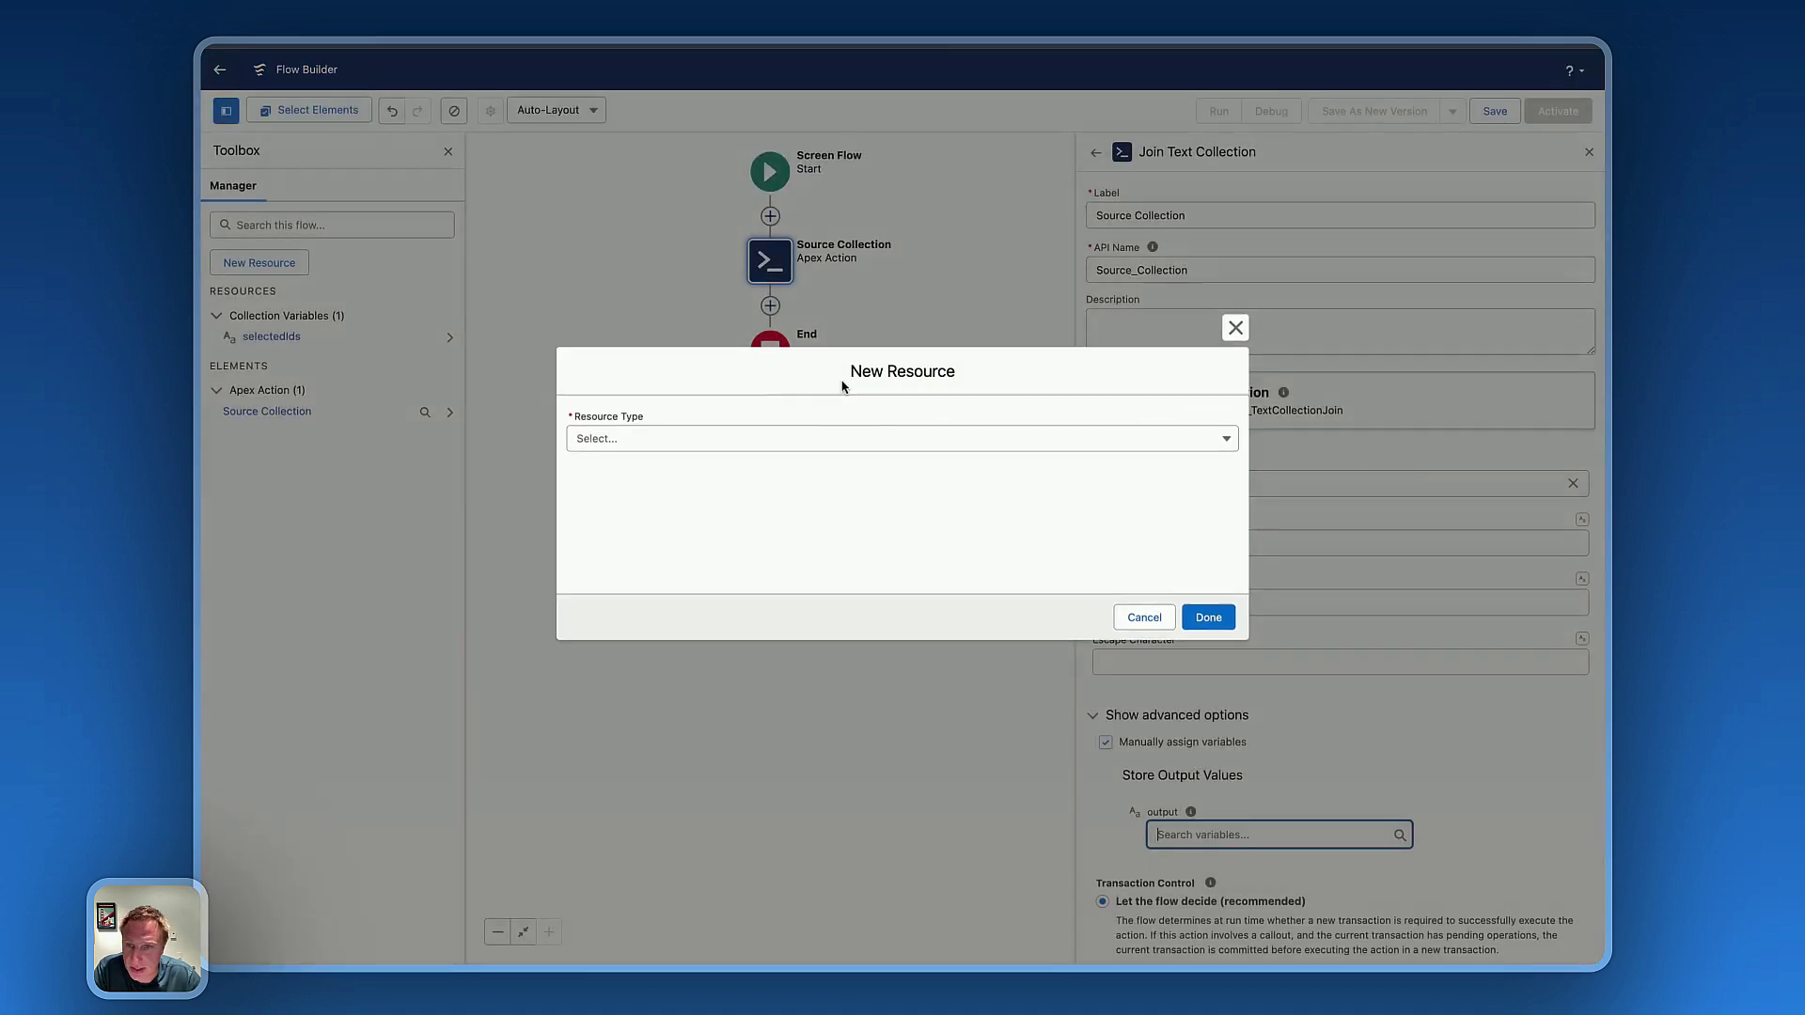
left_click(719, 442)
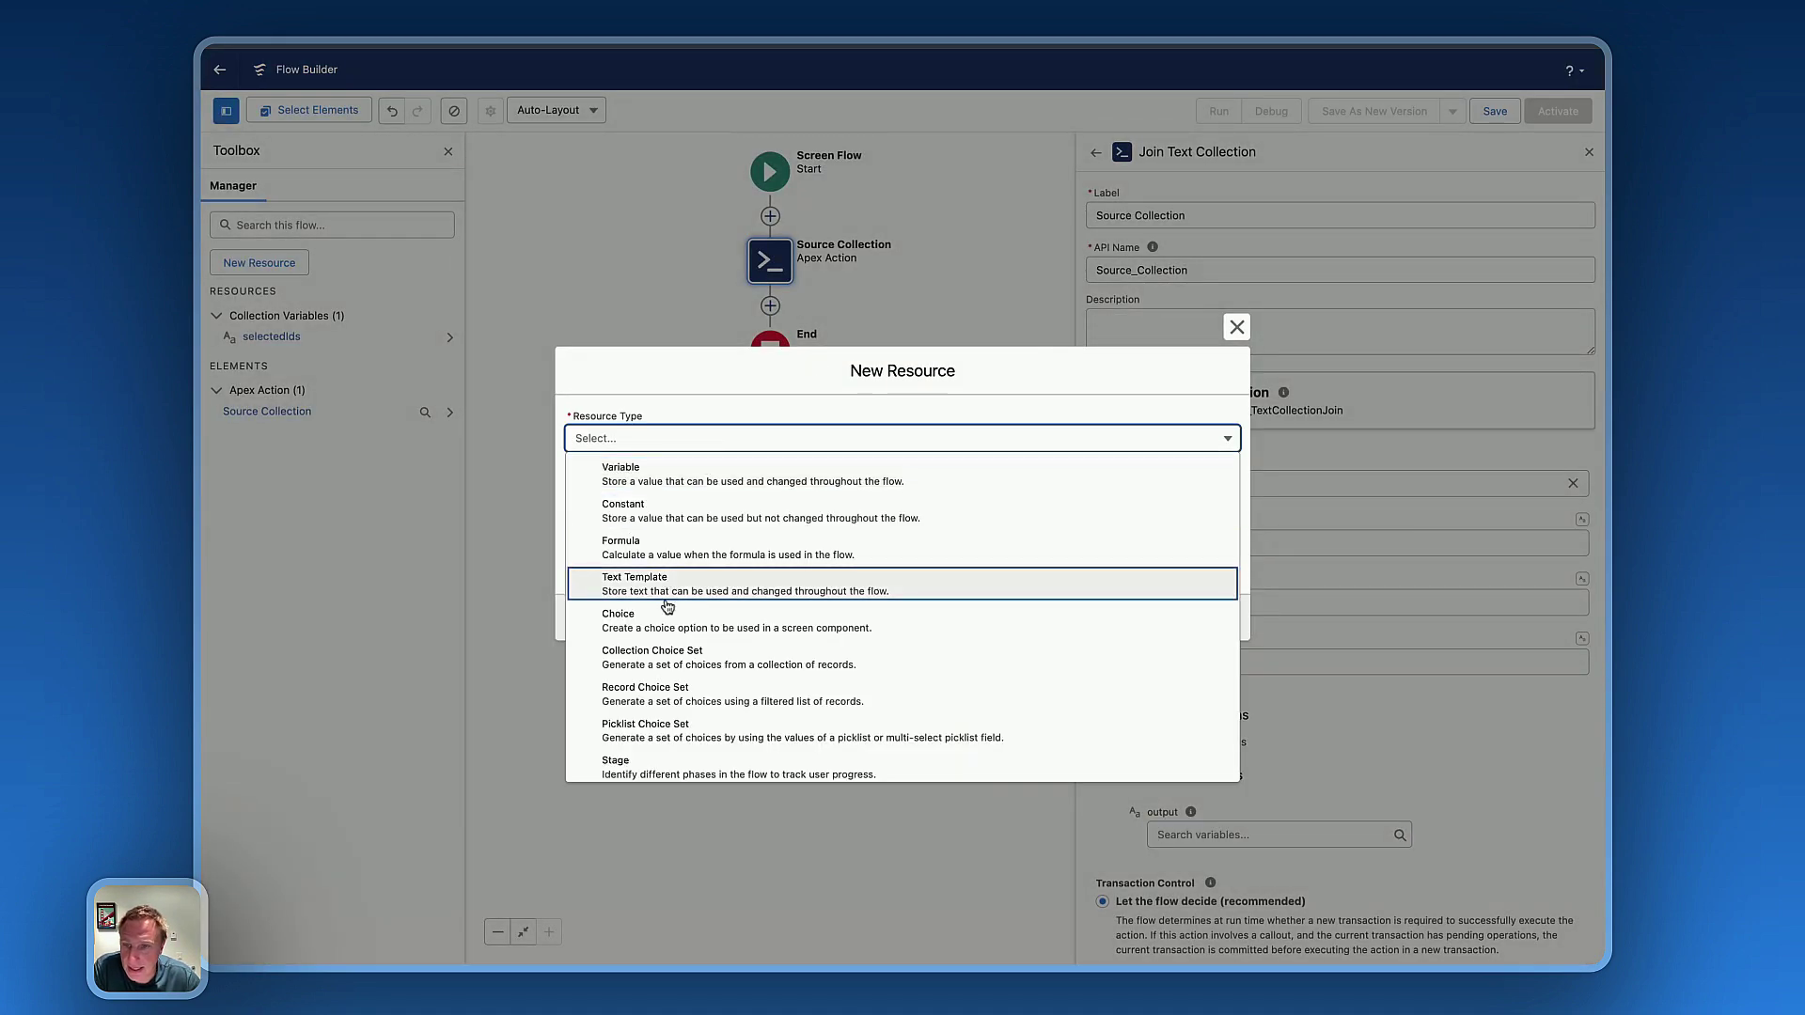
left_click(689, 481)
left_click(635, 470)
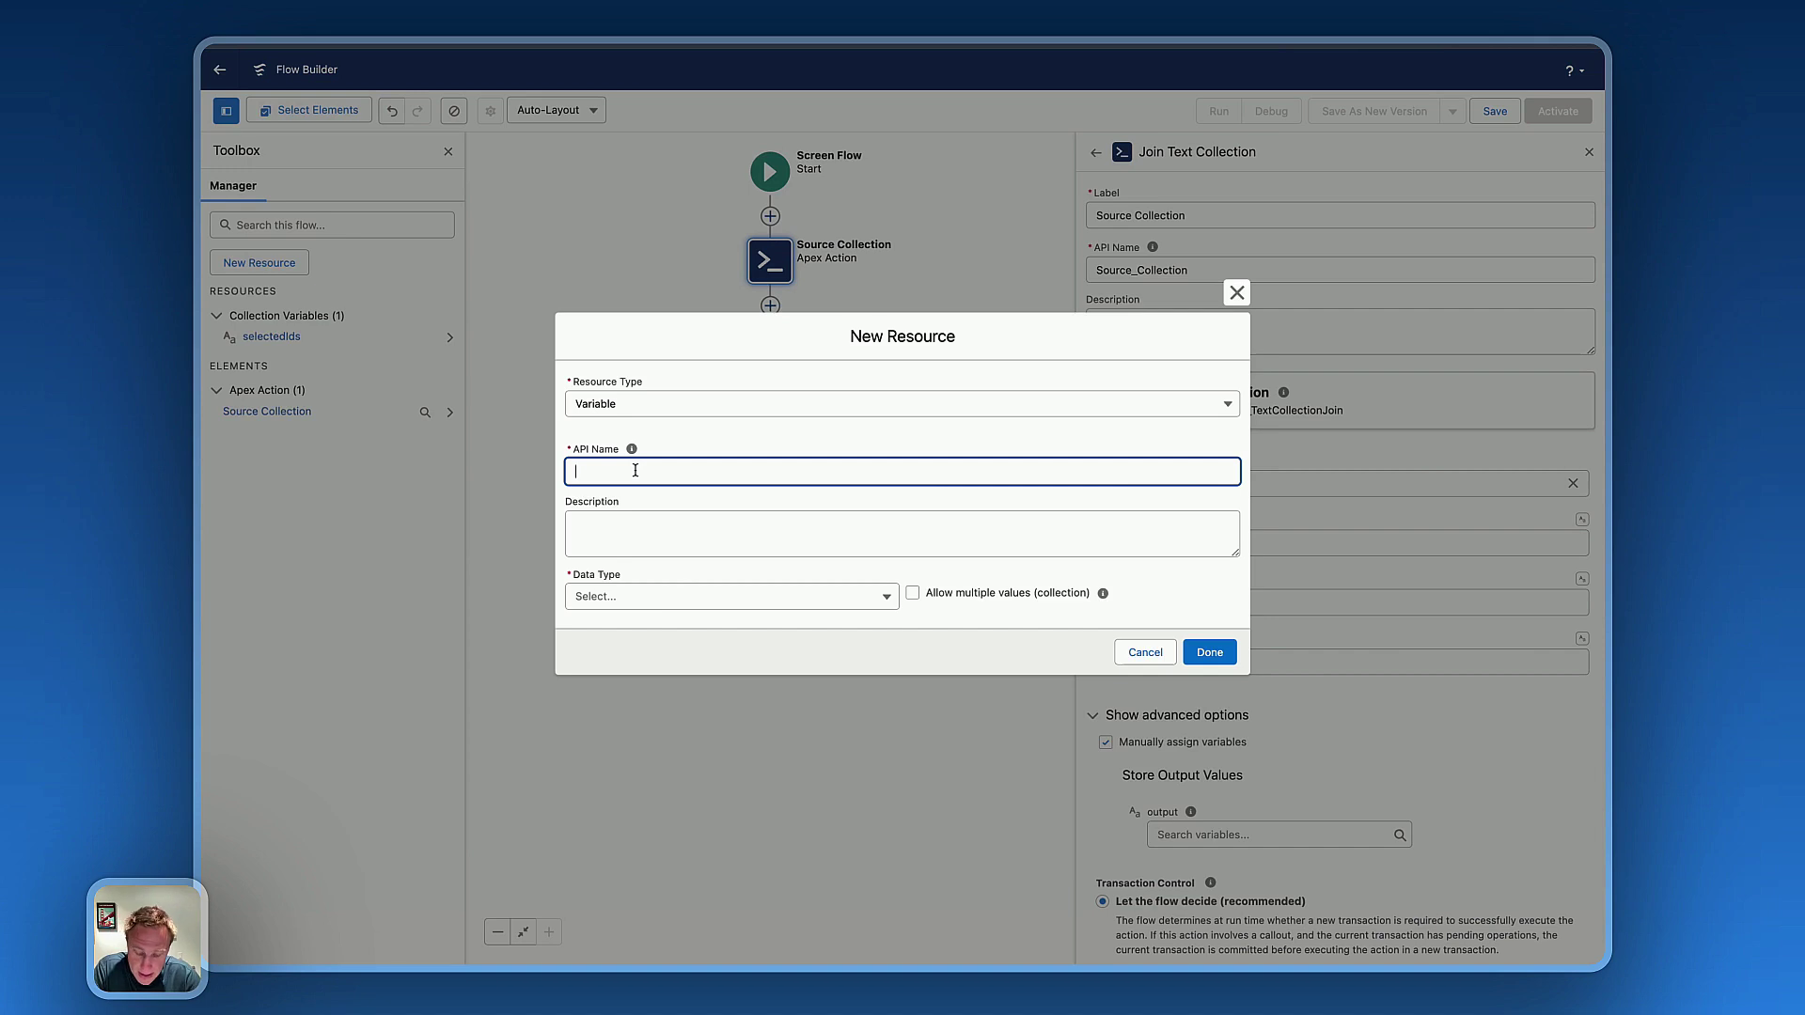
type("se")
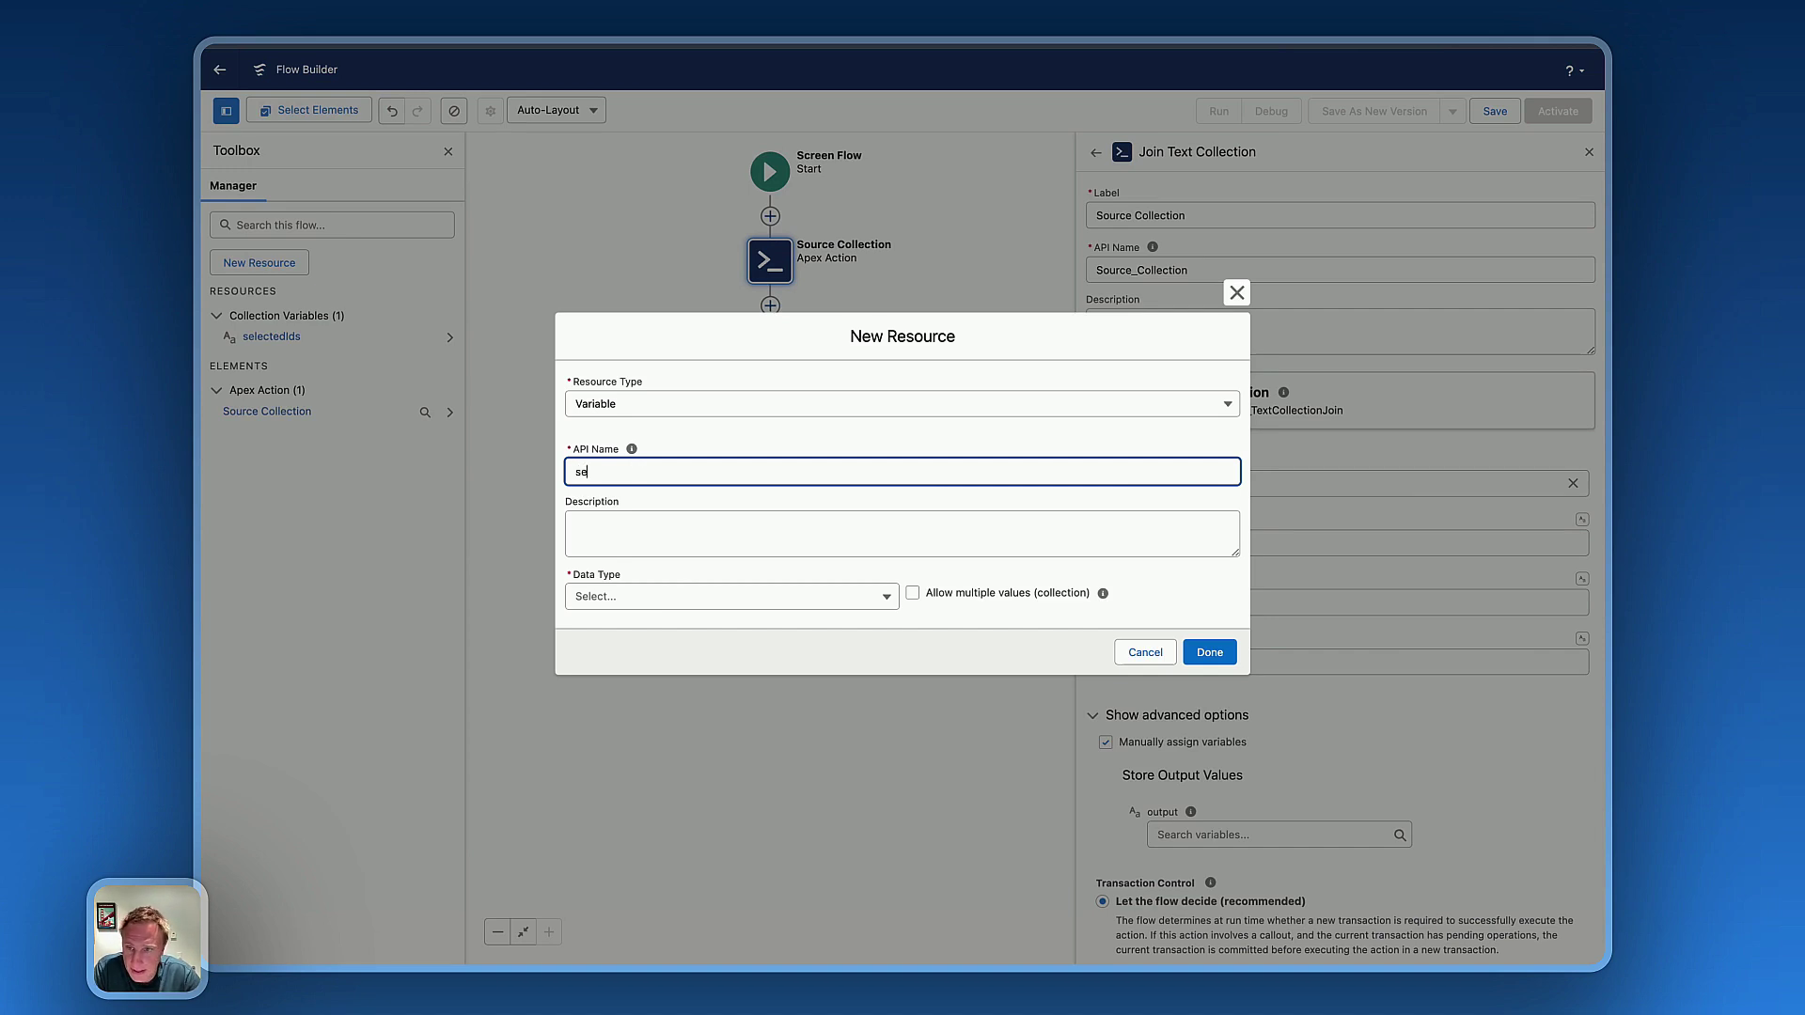
type("lectedRecordIds")
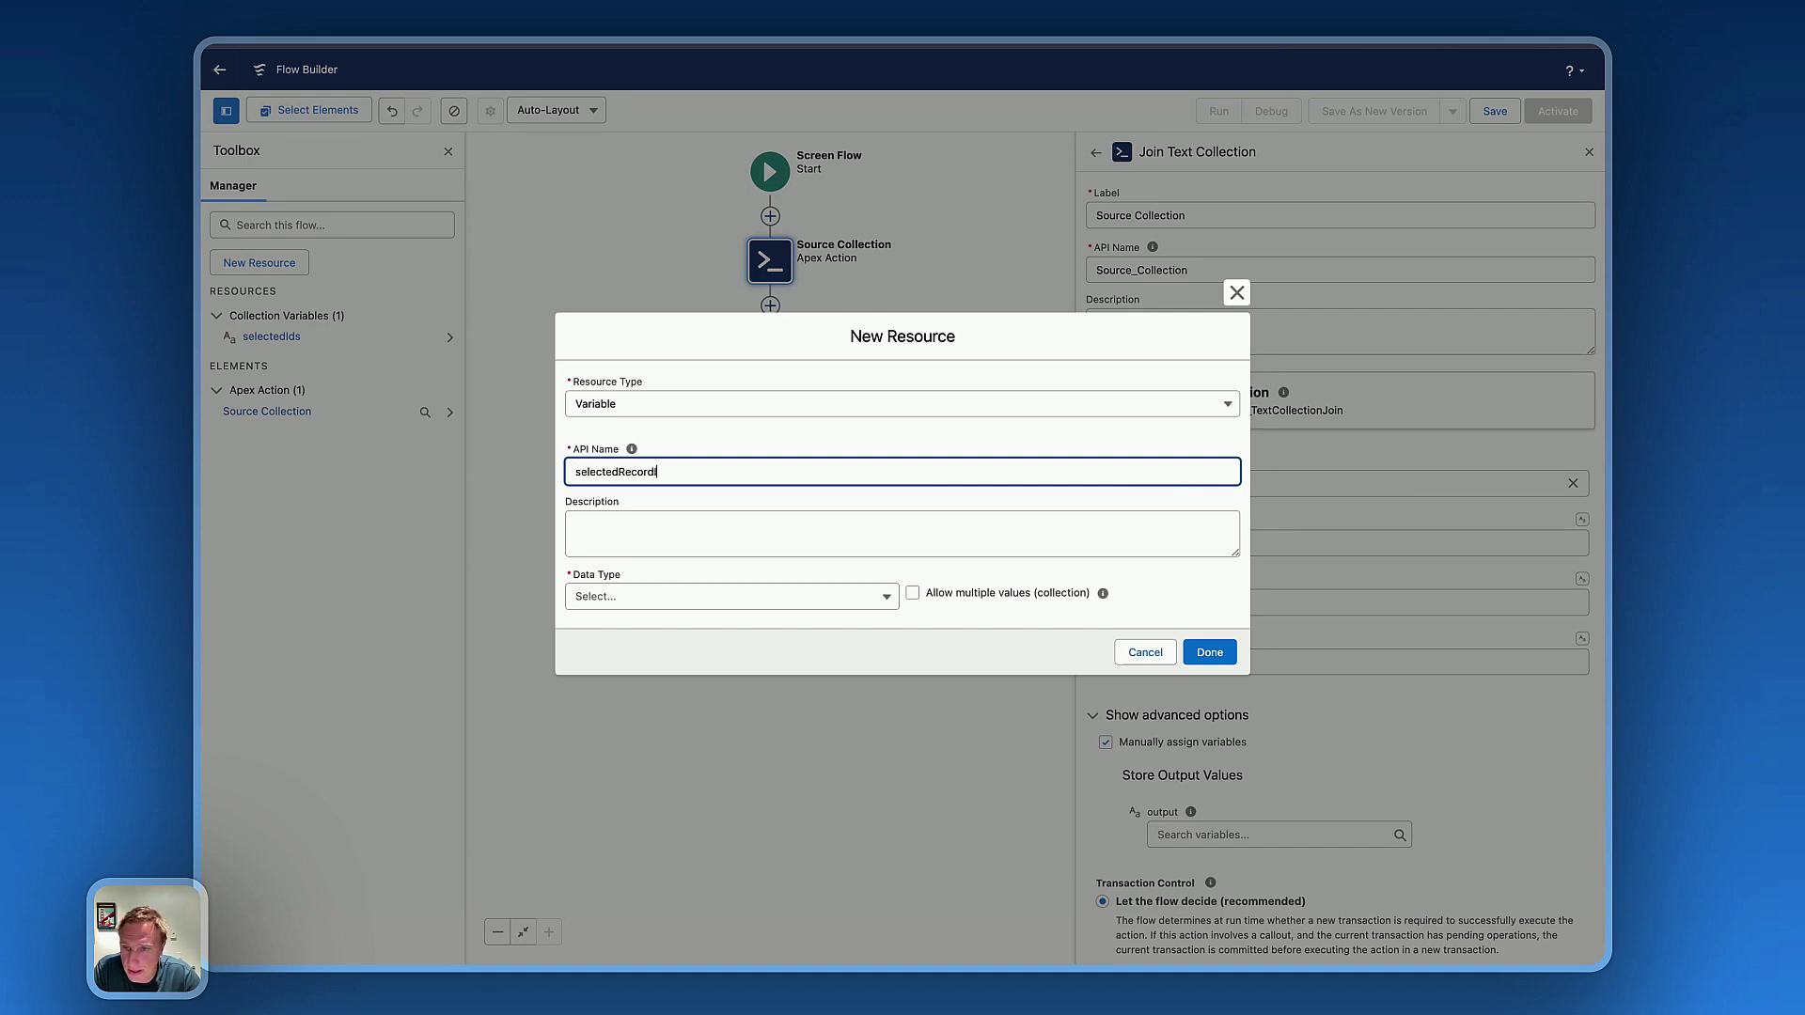
left_click(638, 599)
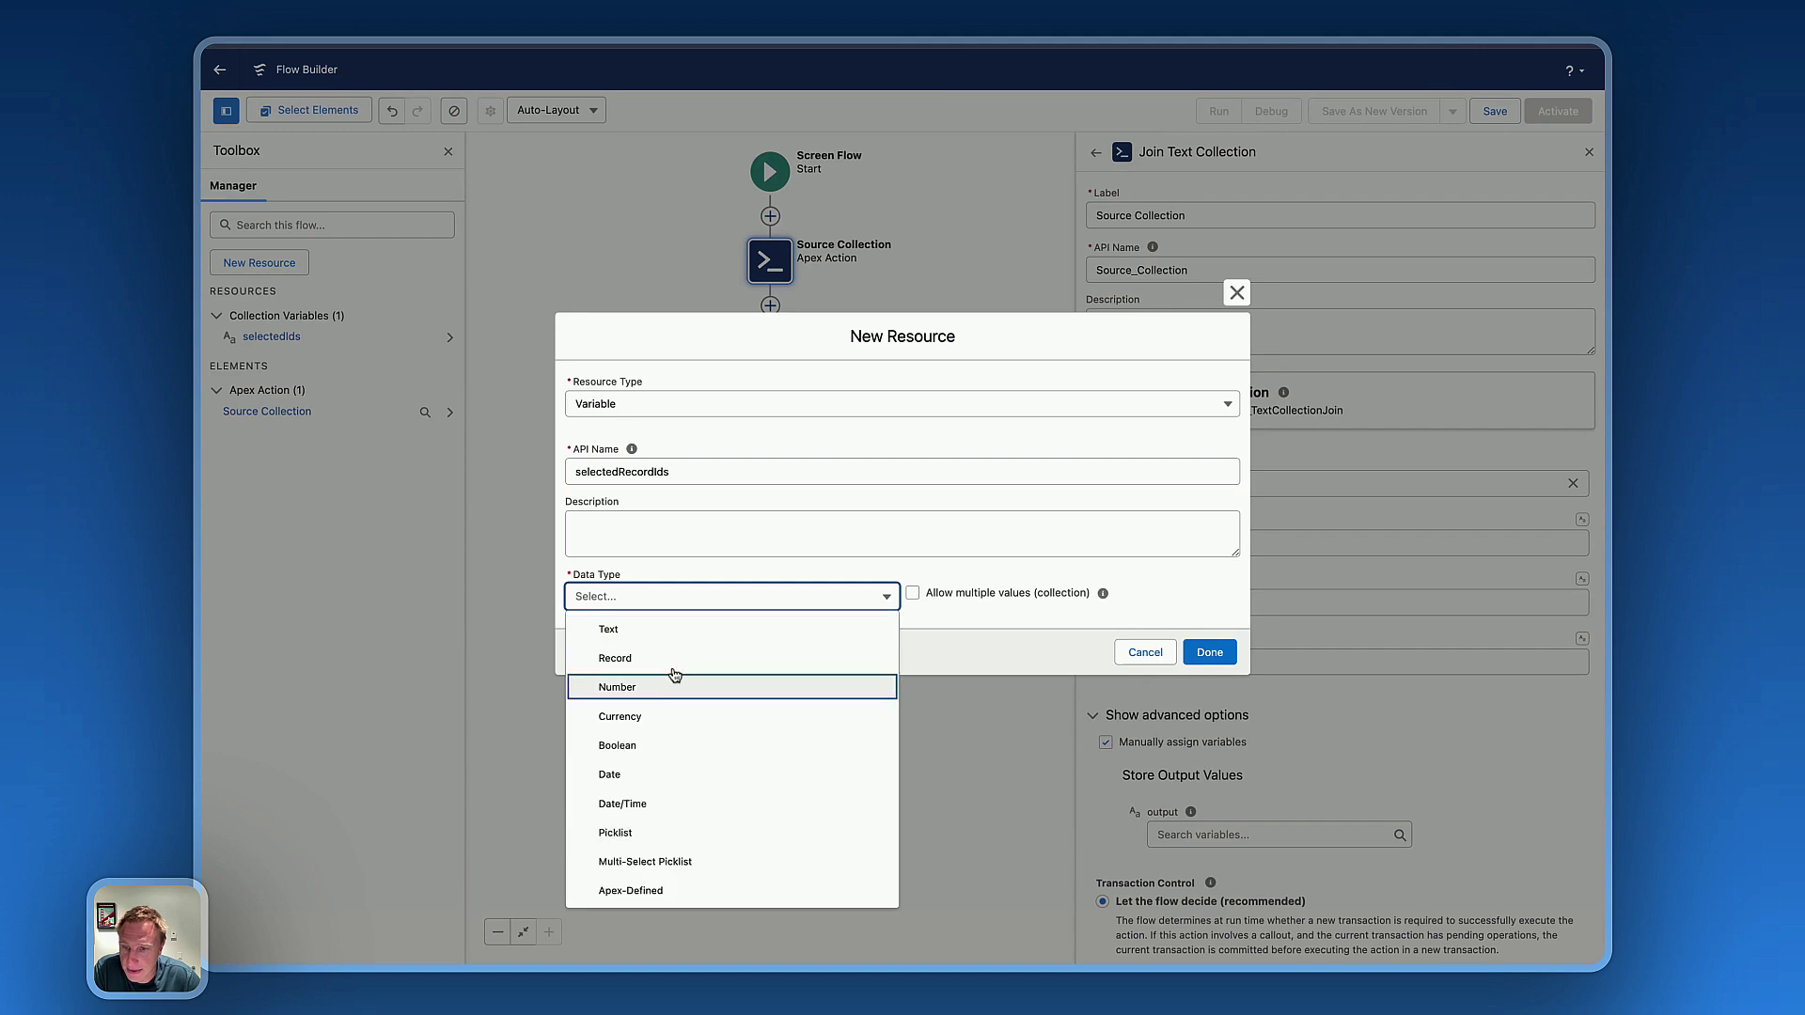
left_click(673, 629)
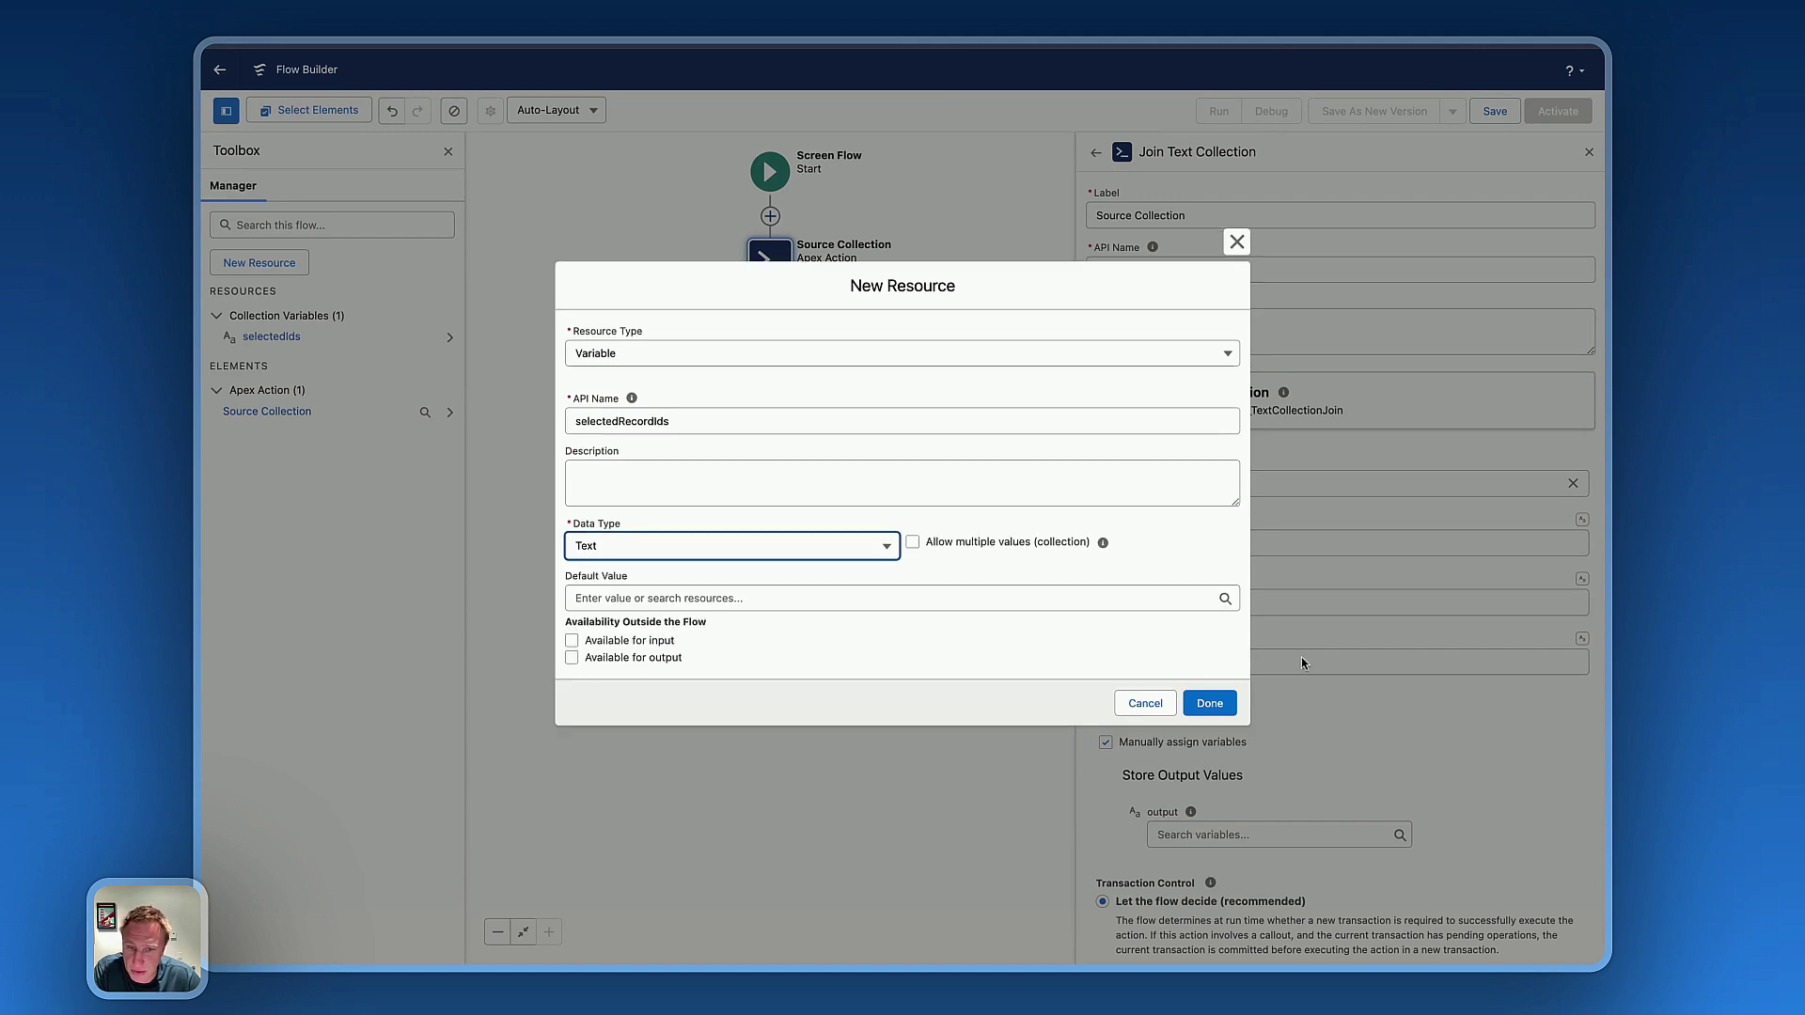
left_click(1167, 709)
left_click(1209, 703)
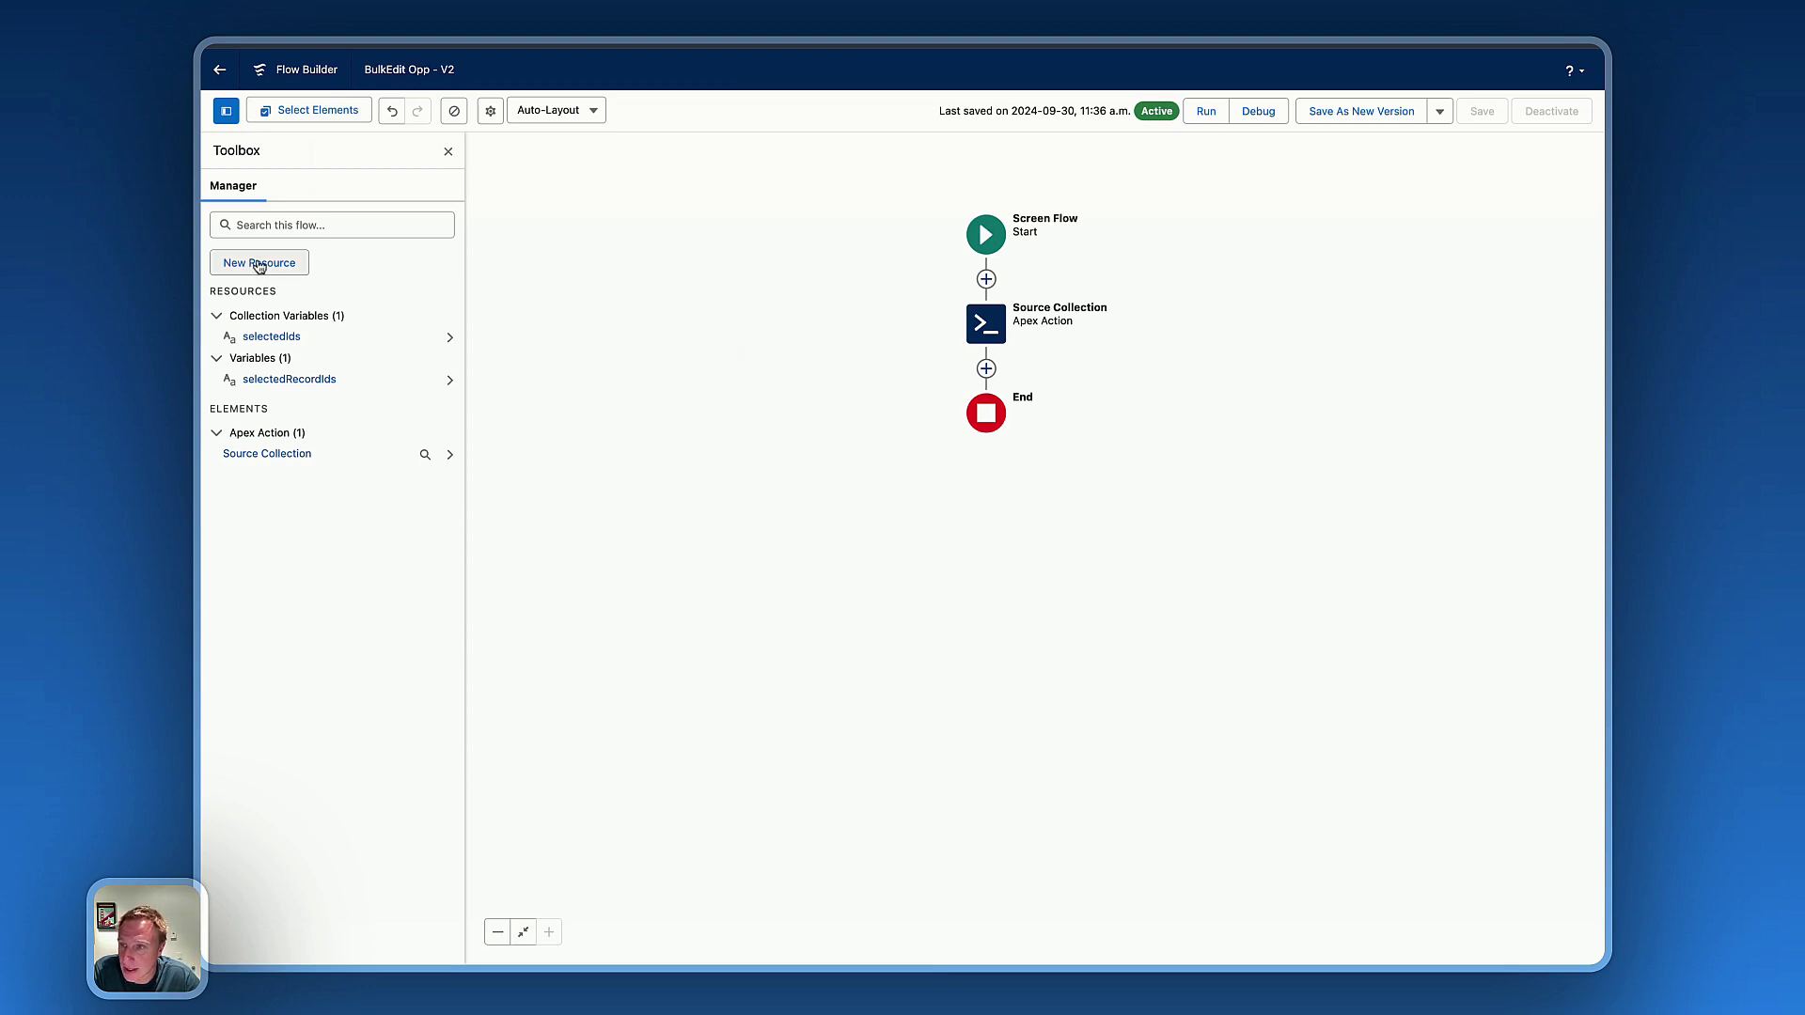
- Start a new Formula resource named queryFilter with the Text data type
left_click(281, 263)
left_click(637, 440)
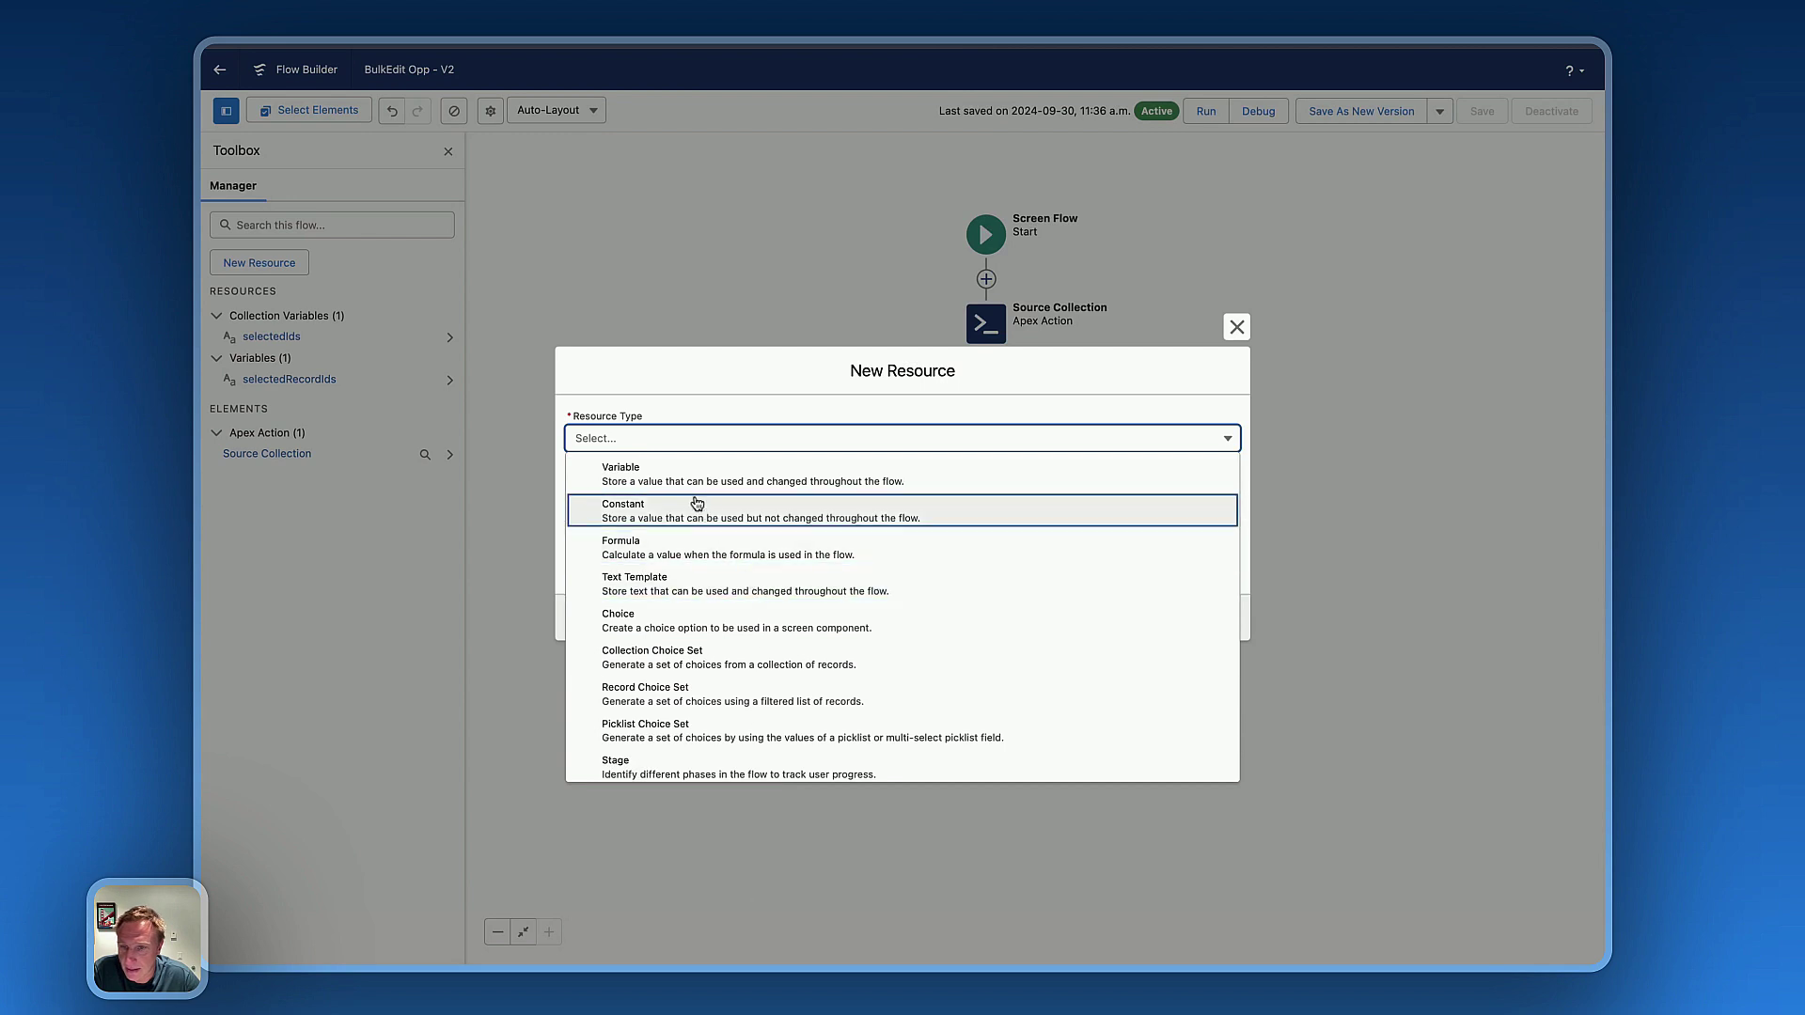
left_click(679, 542)
left_click(653, 352)
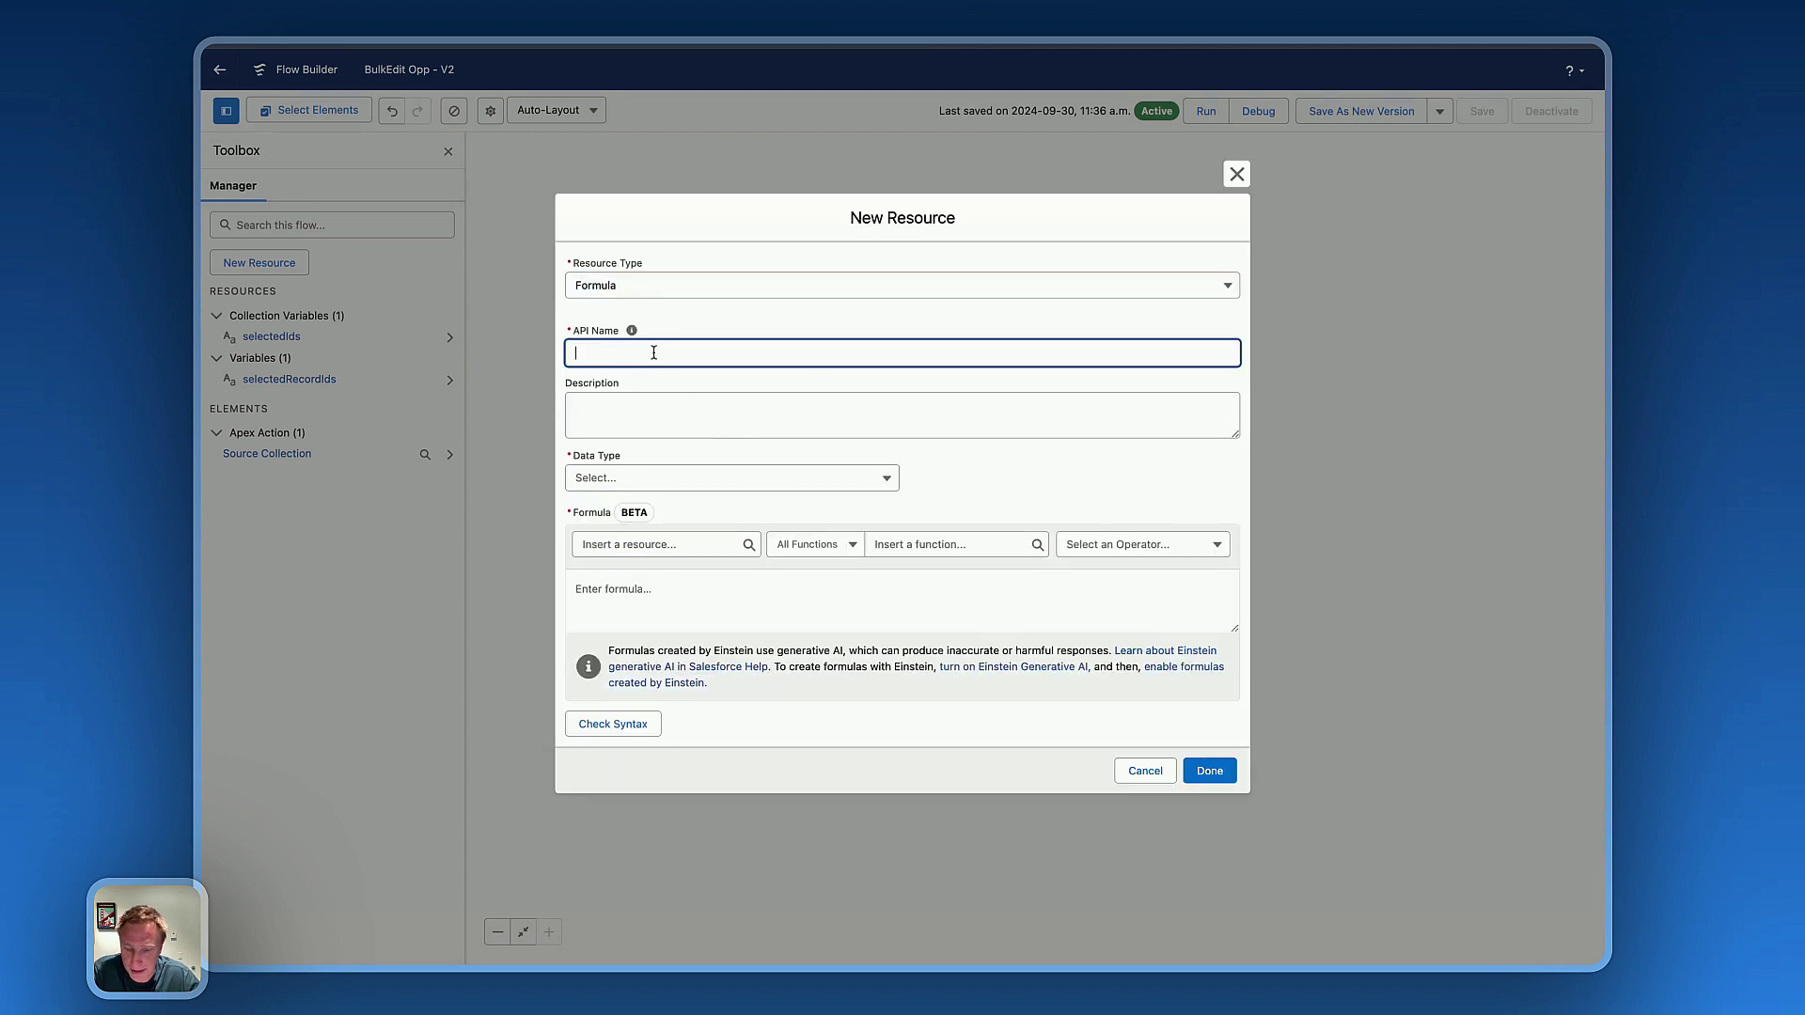
type("queryFilter")
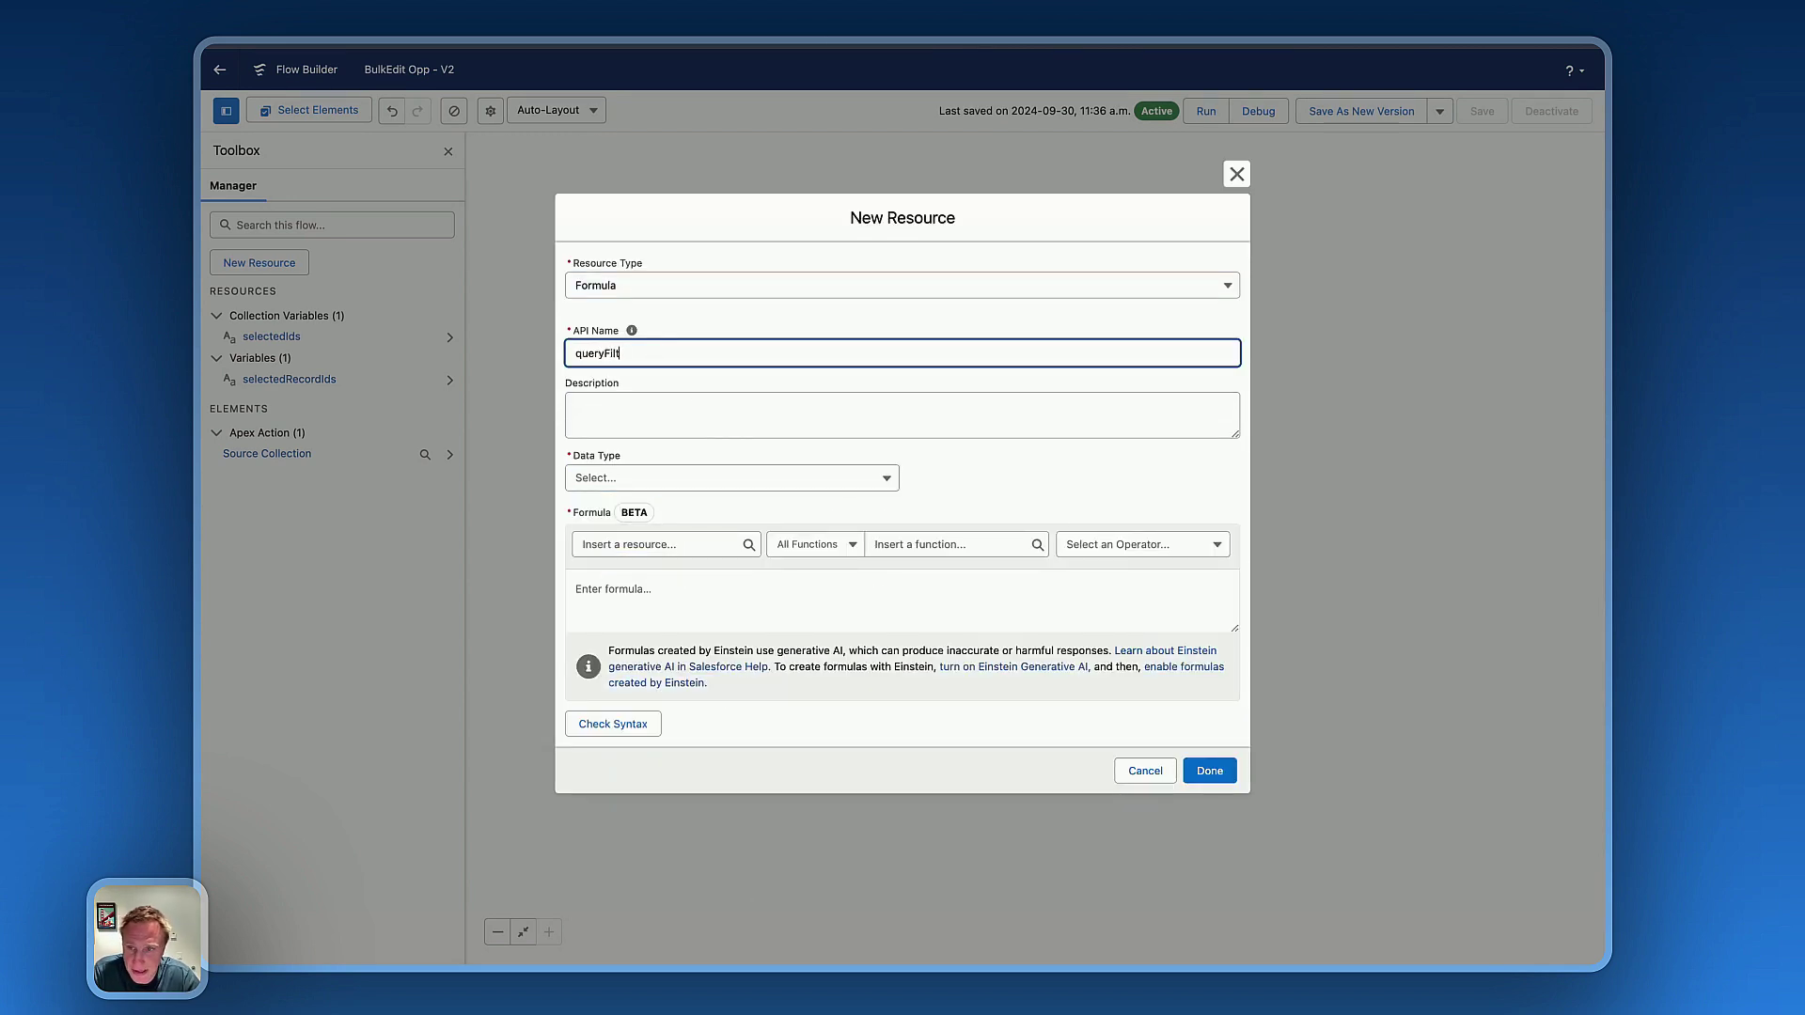
left_click(634, 487)
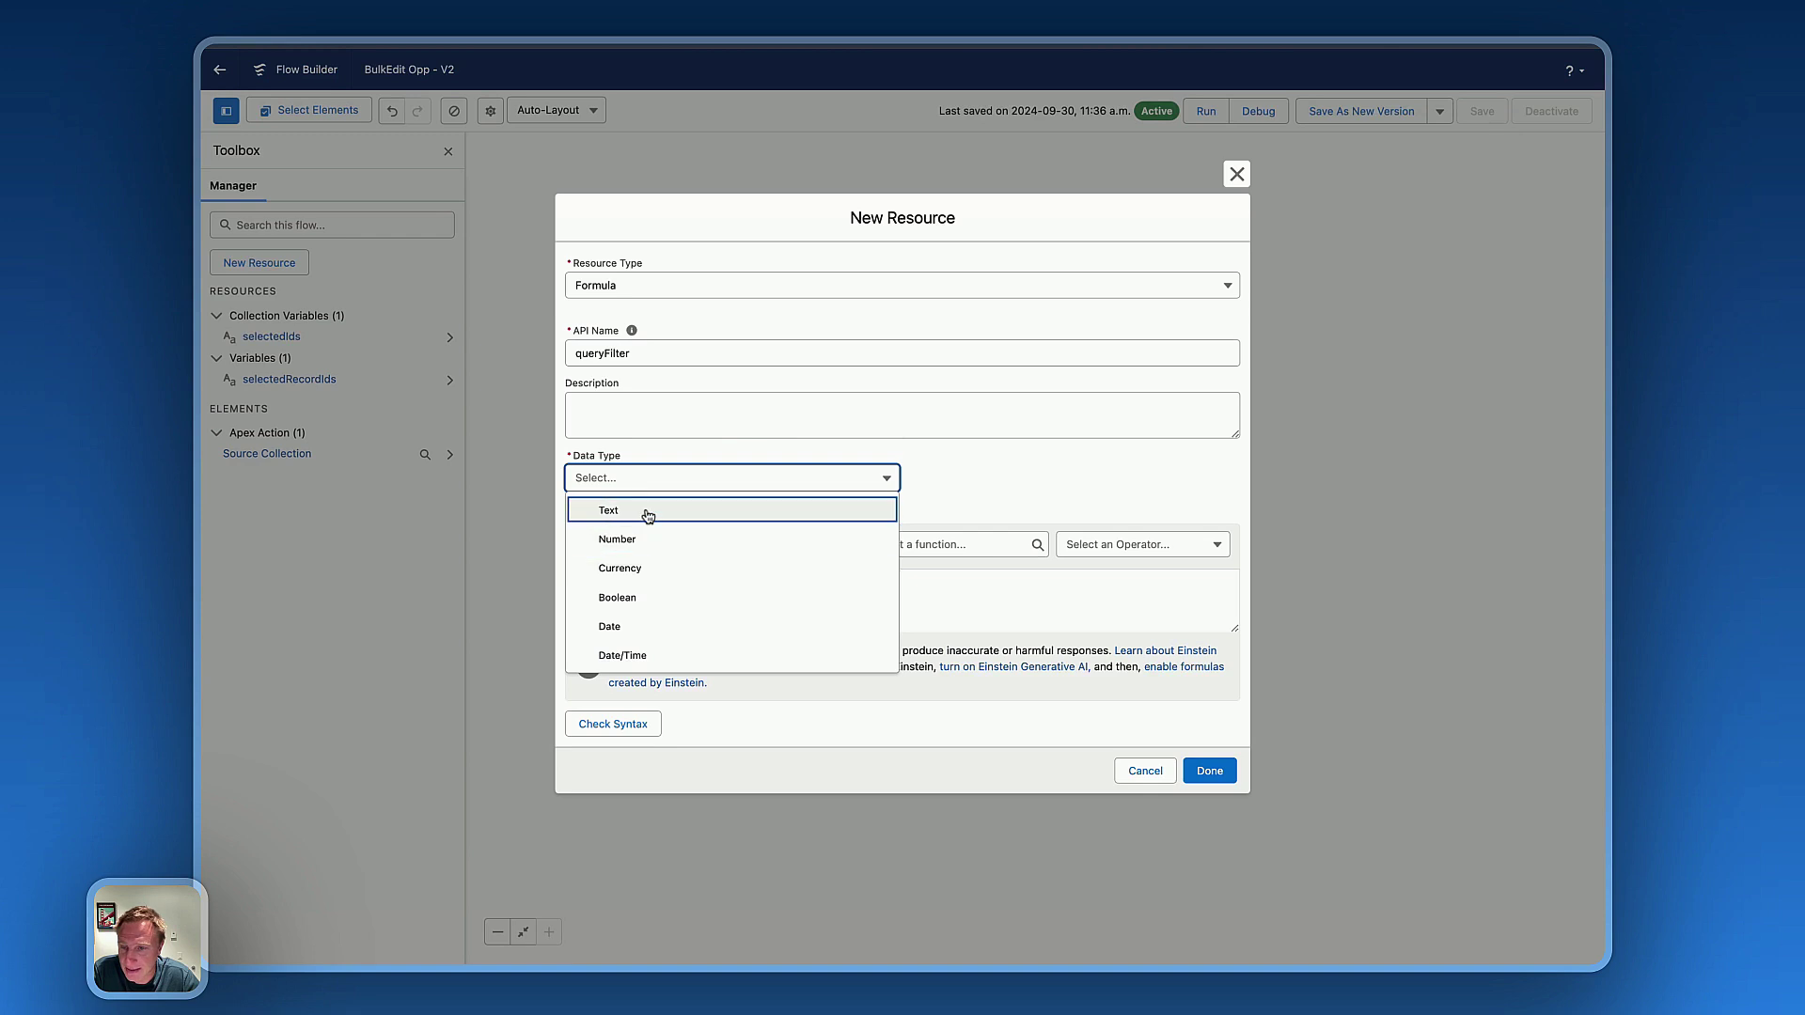
left_click(644, 511)
- Write the formula "Id IN ('" &{!selectedRecordIds}& "')", check its syntax and save the resource
left_click(639, 597)
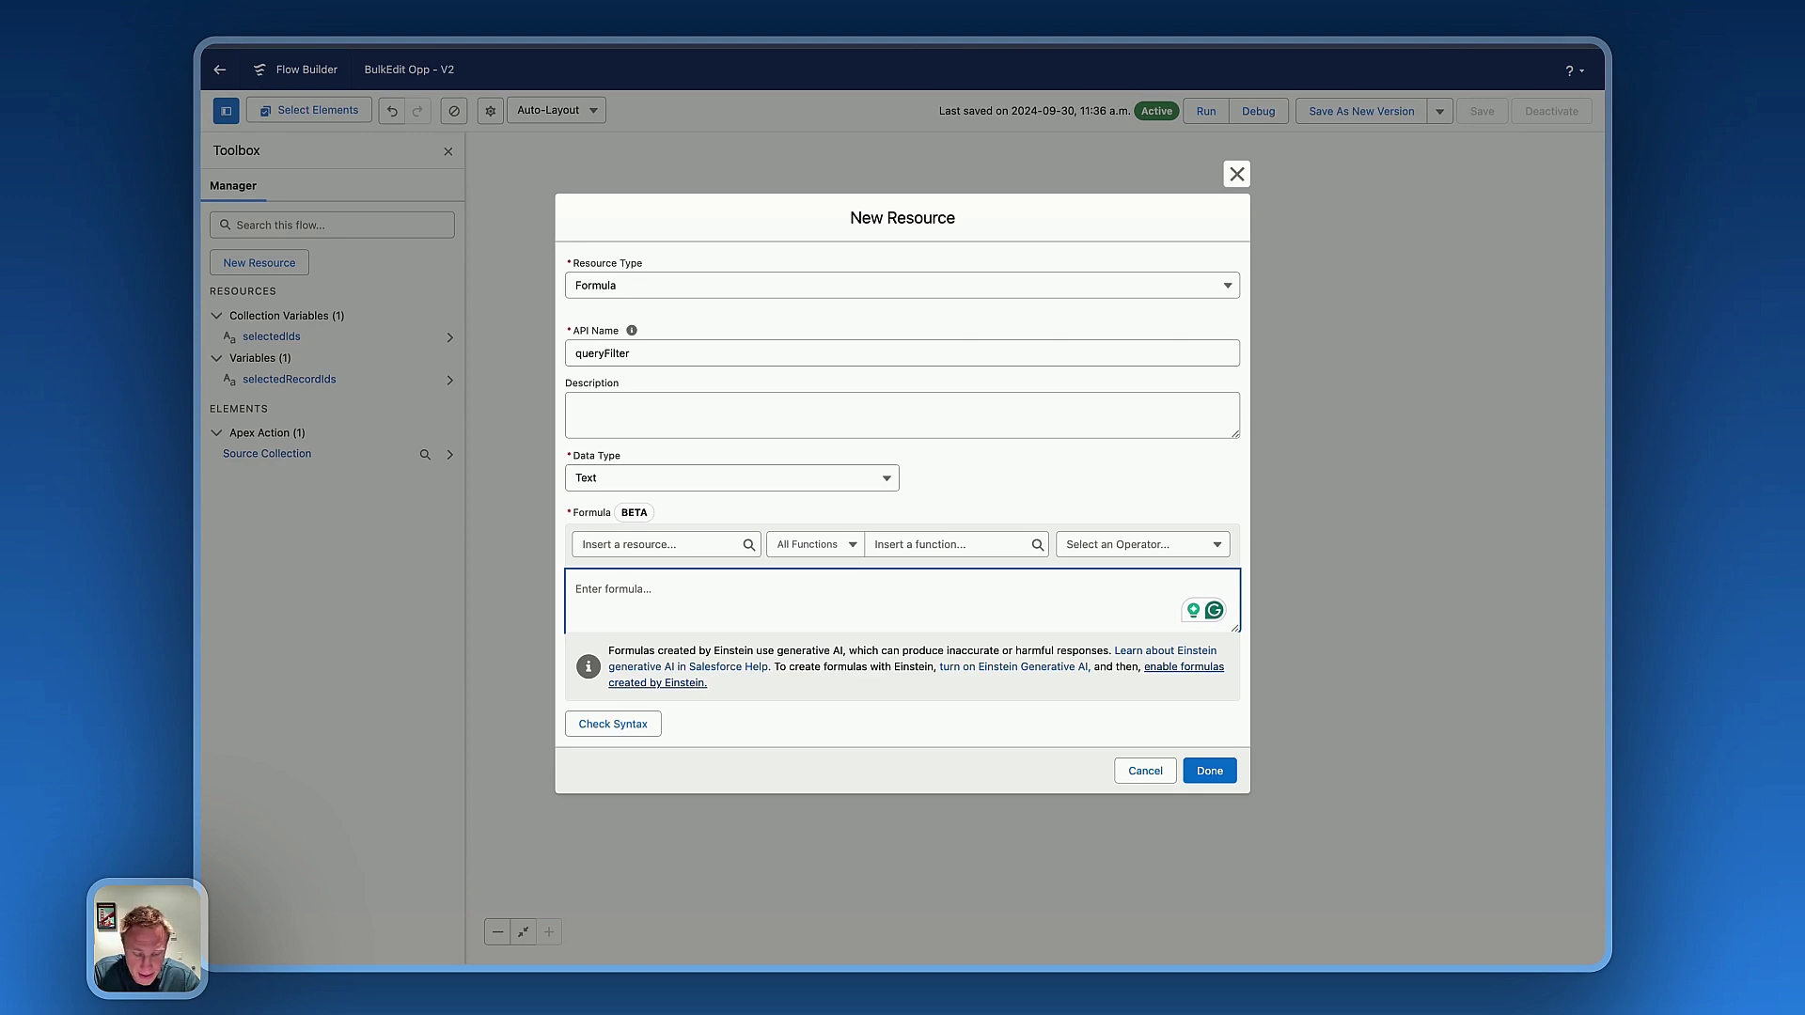
type("\"\"")
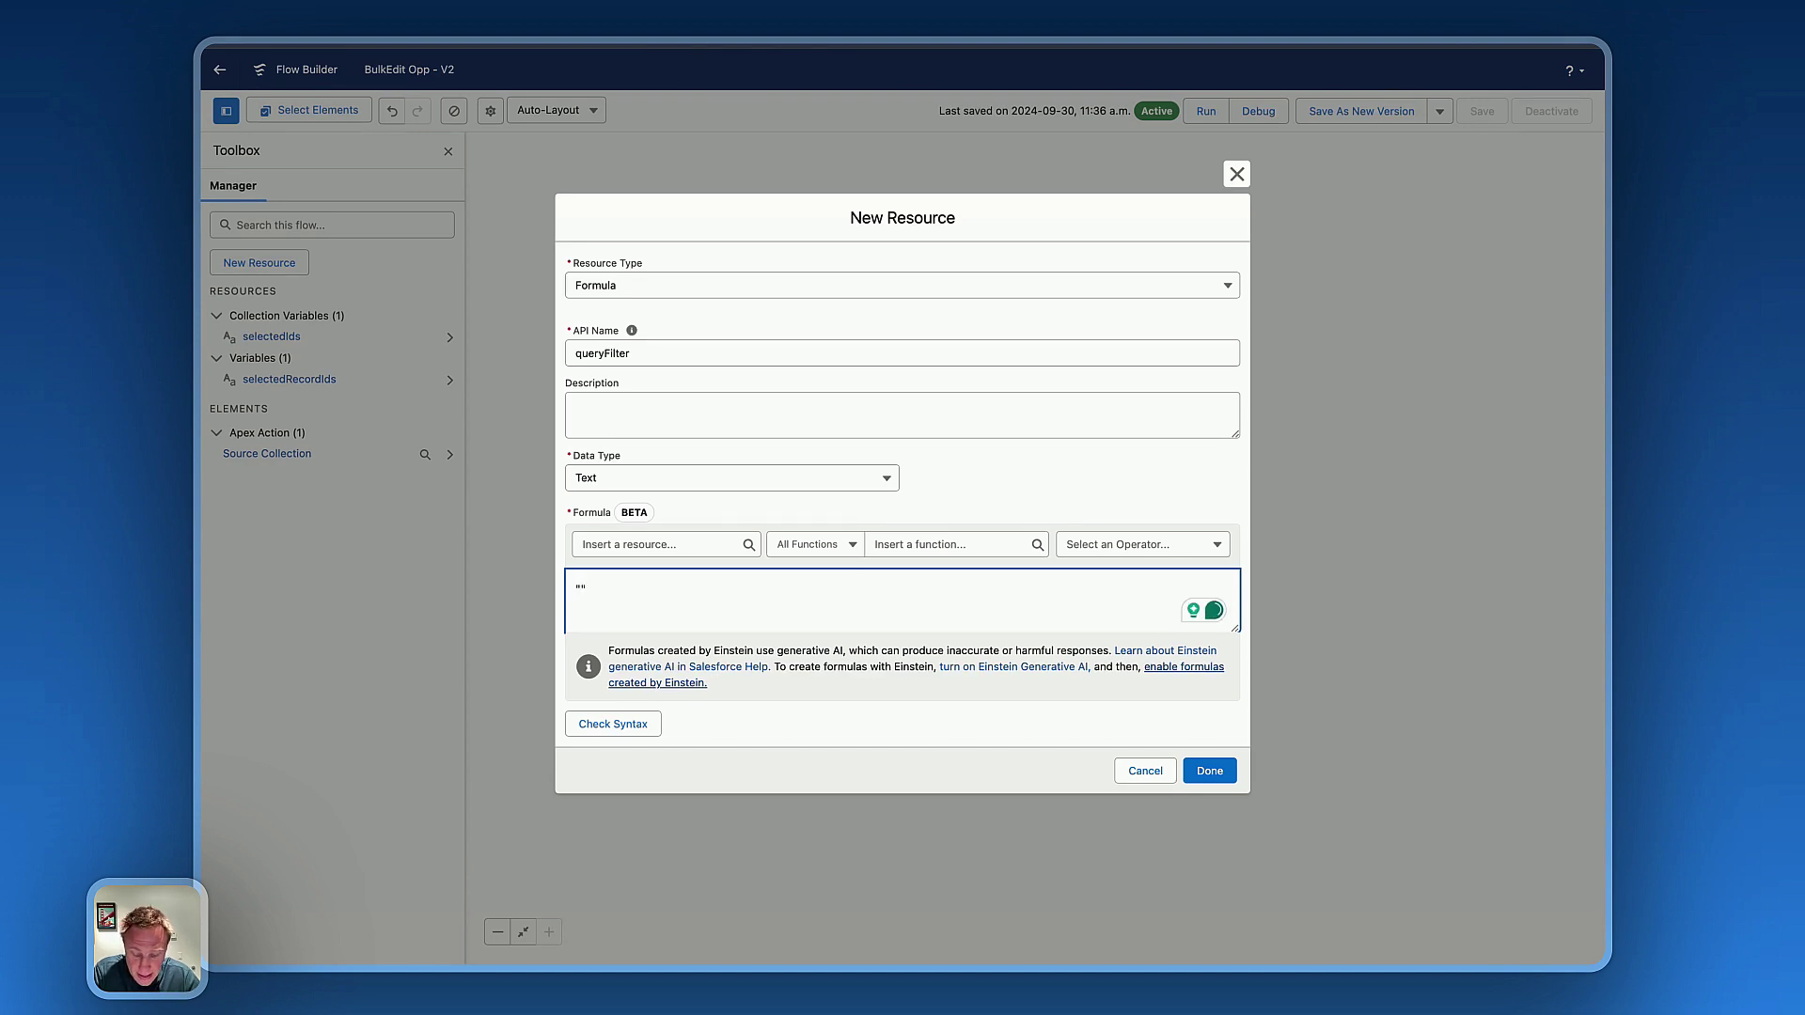
type("Id IN ")
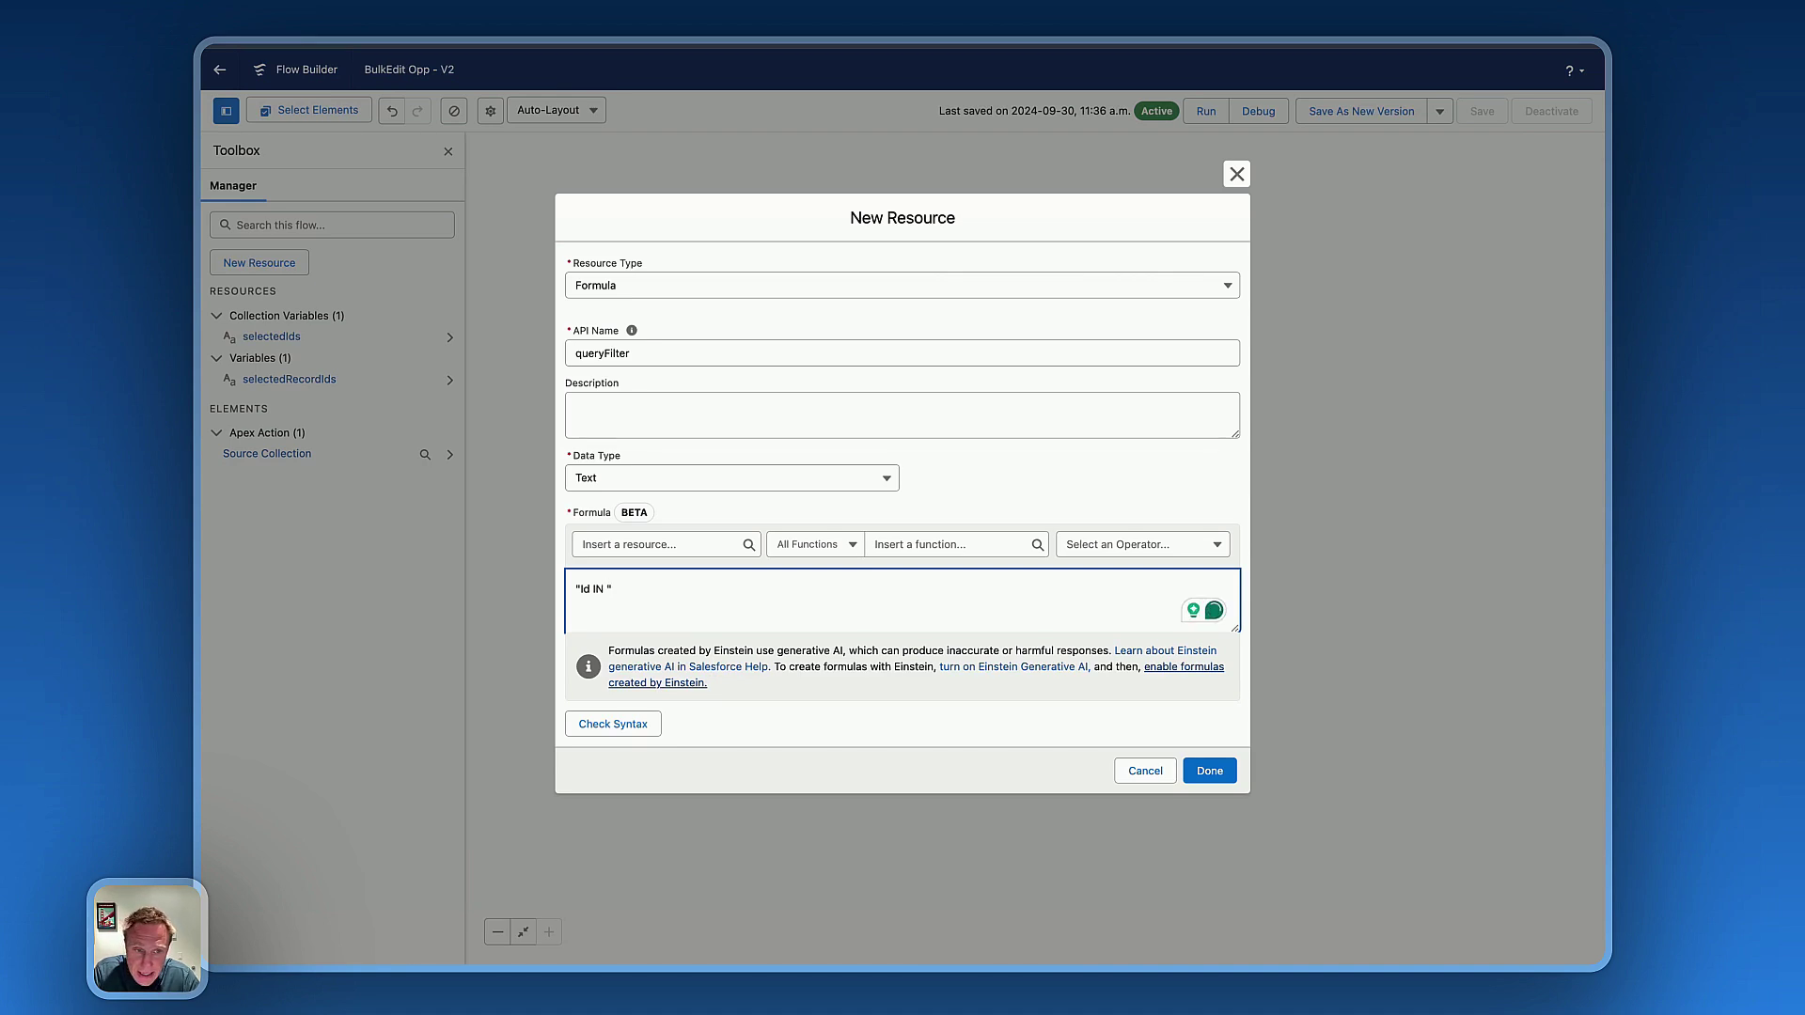
type("(")
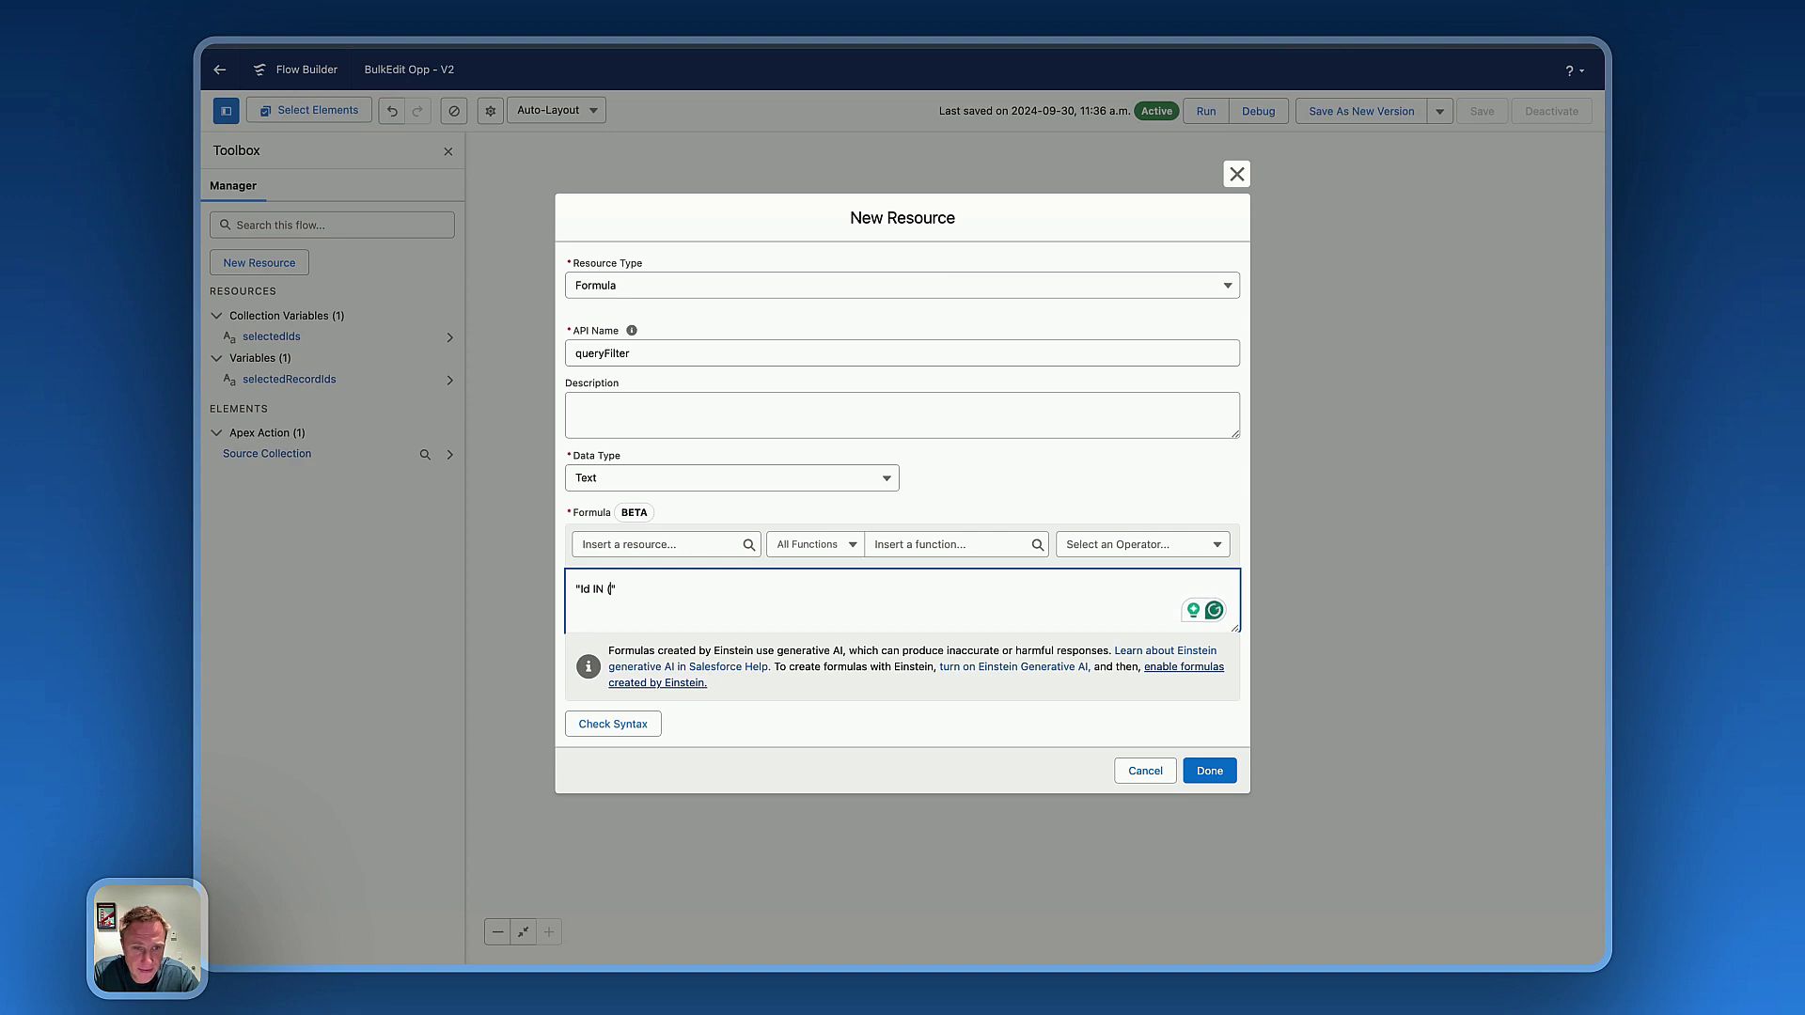
type(")")
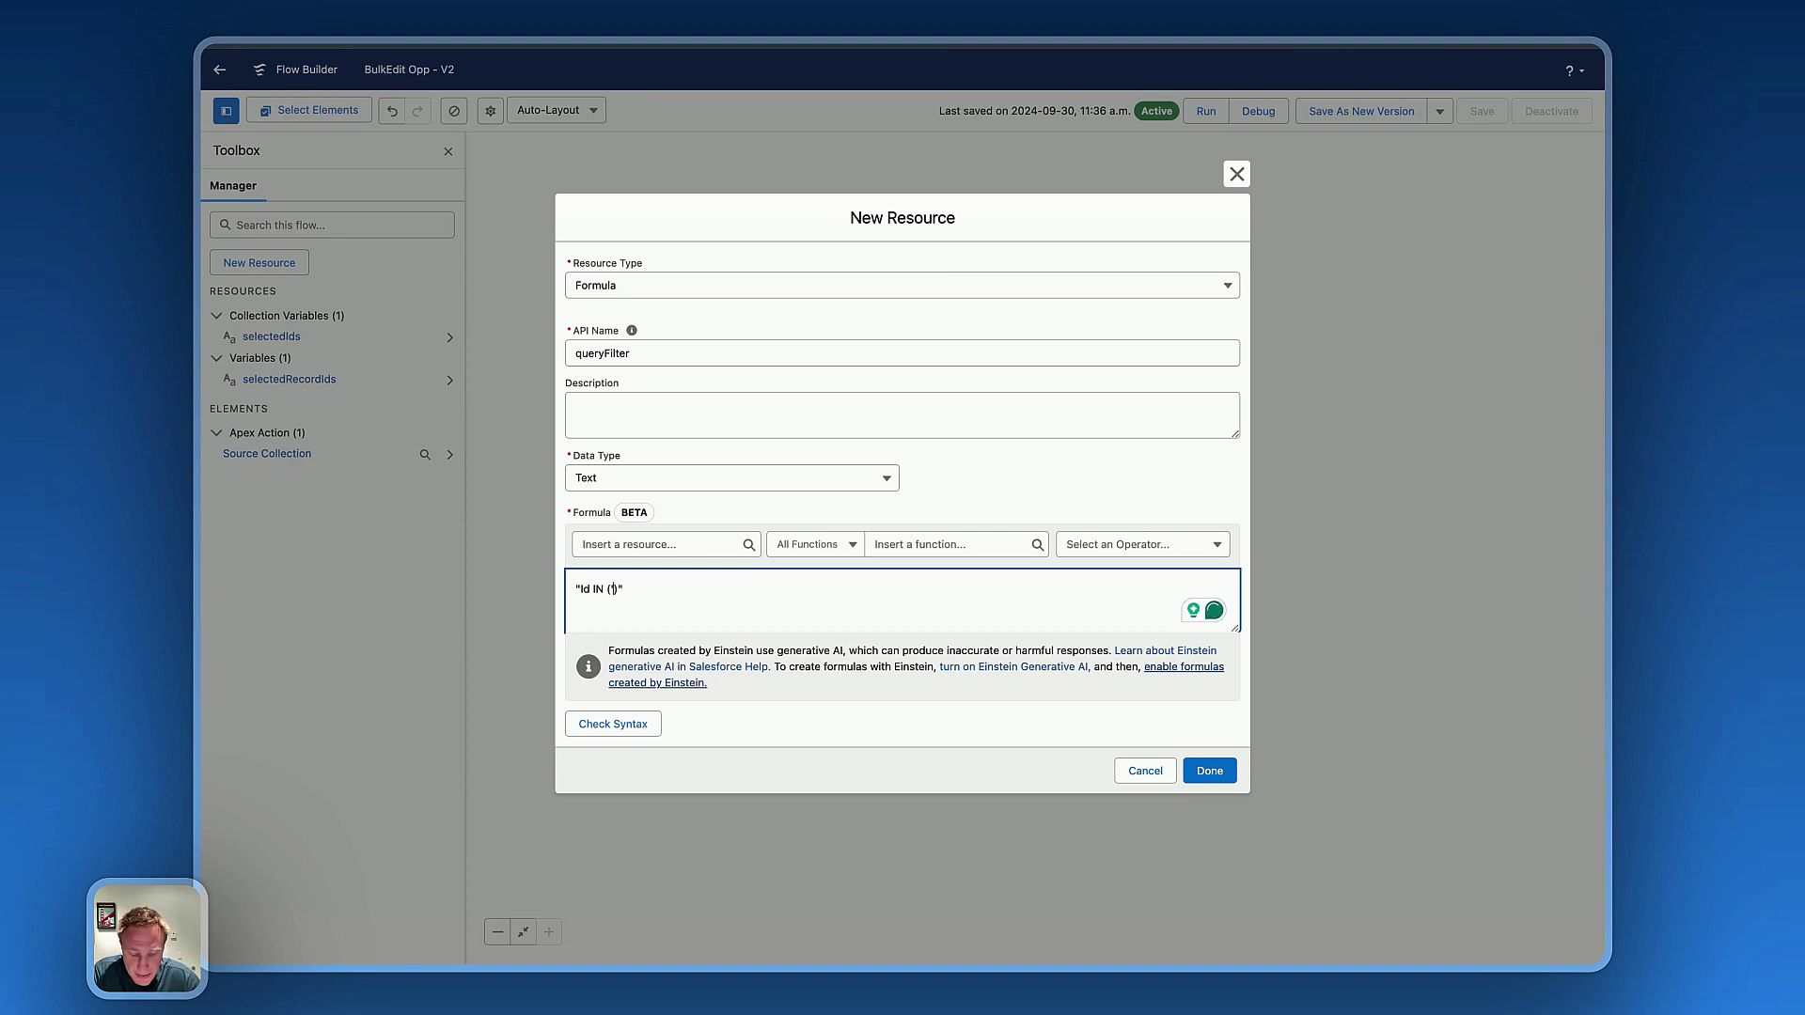
type("'\"\"")
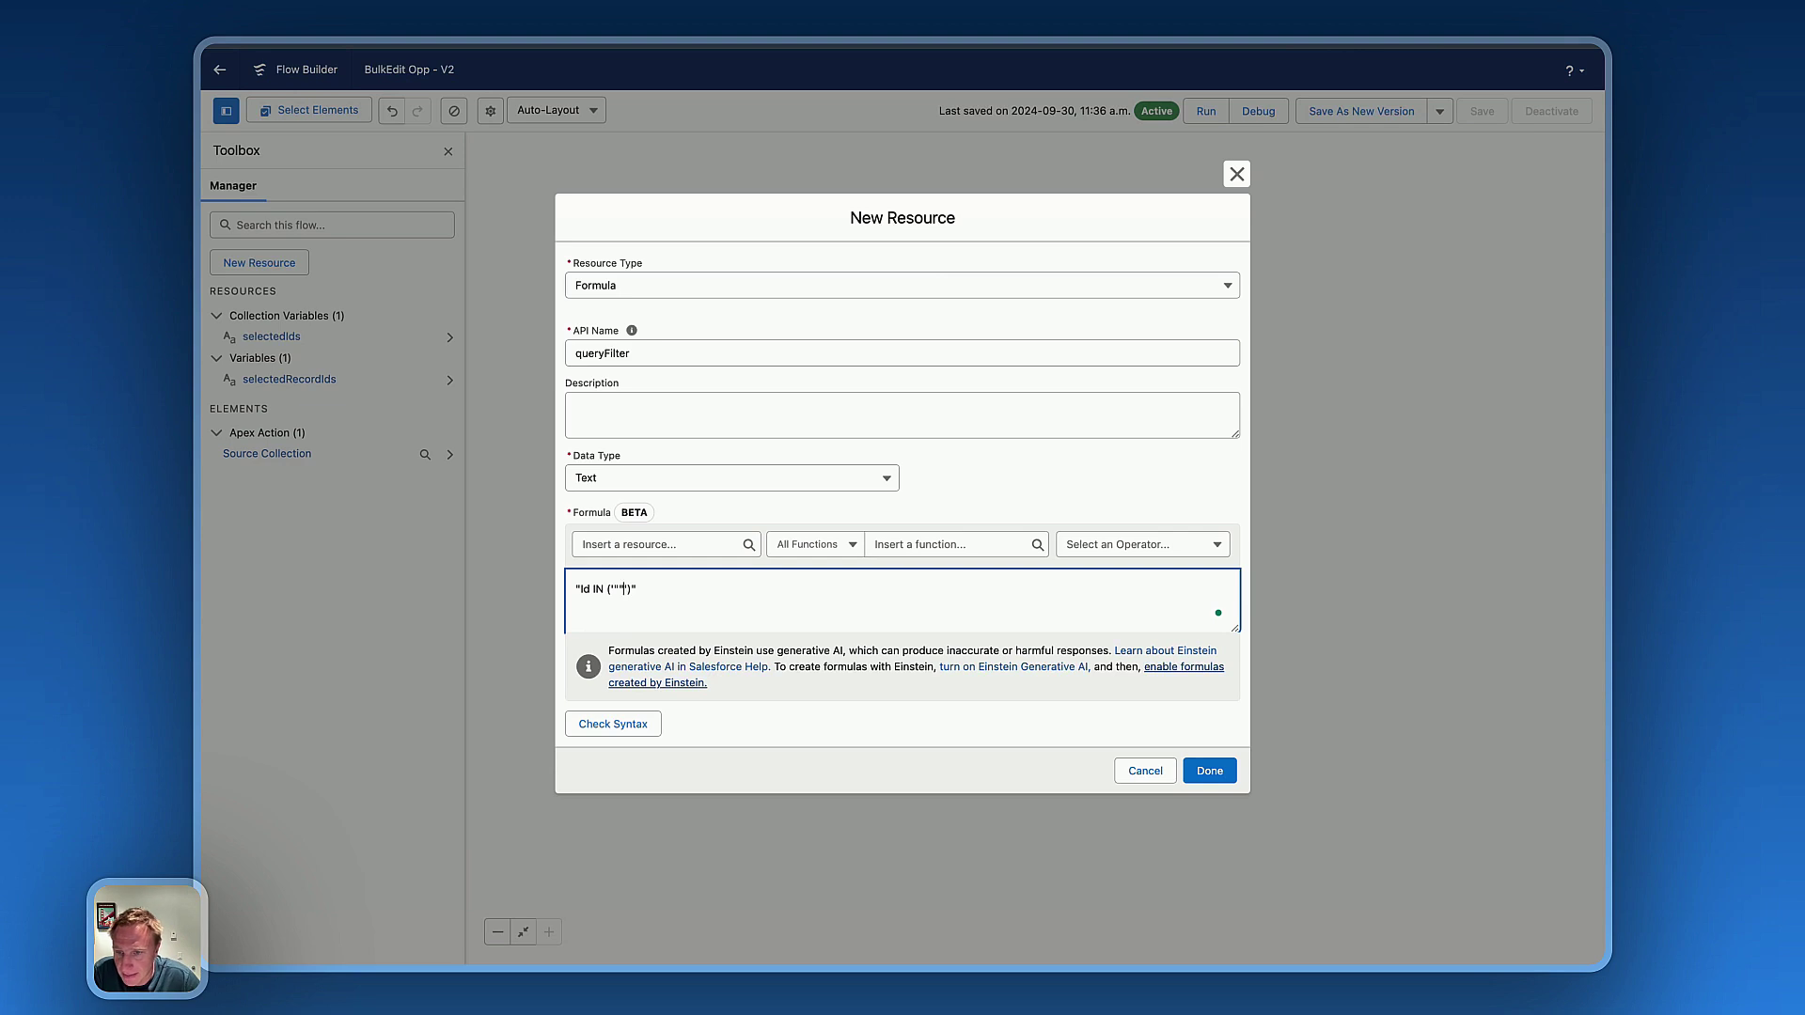
left_click(618, 589)
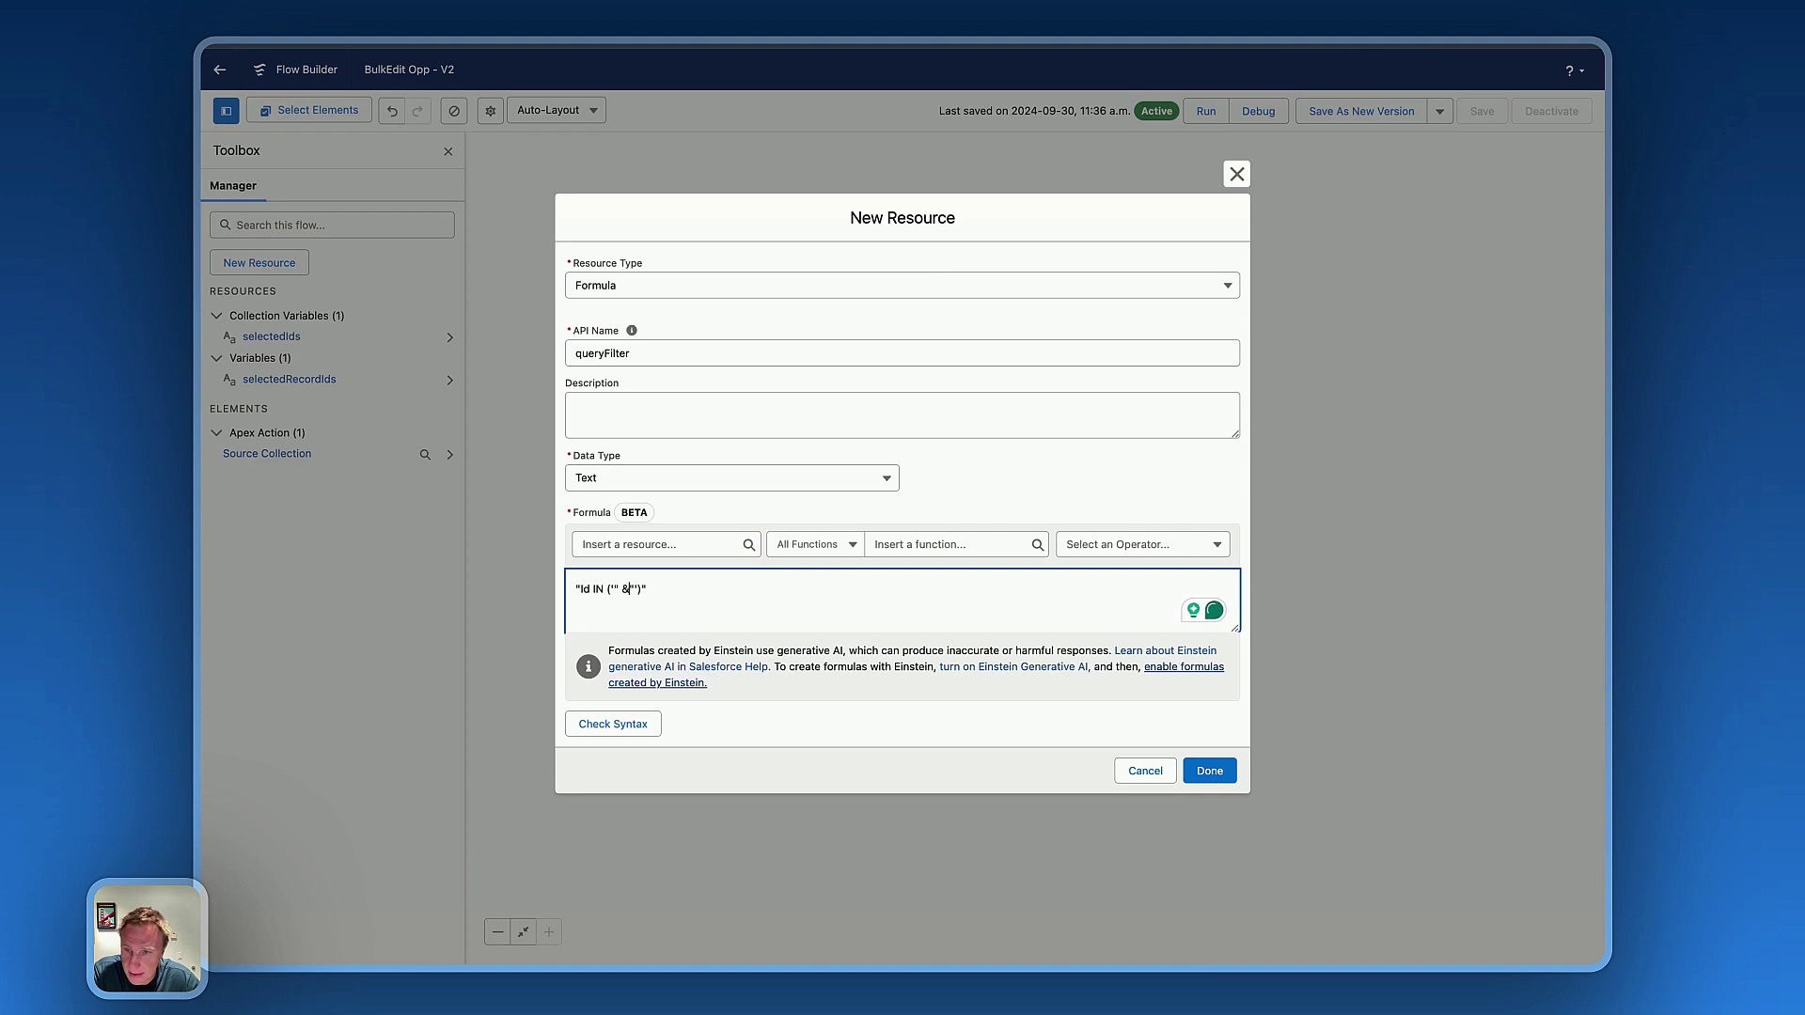
type("&")
key("BackSpace")
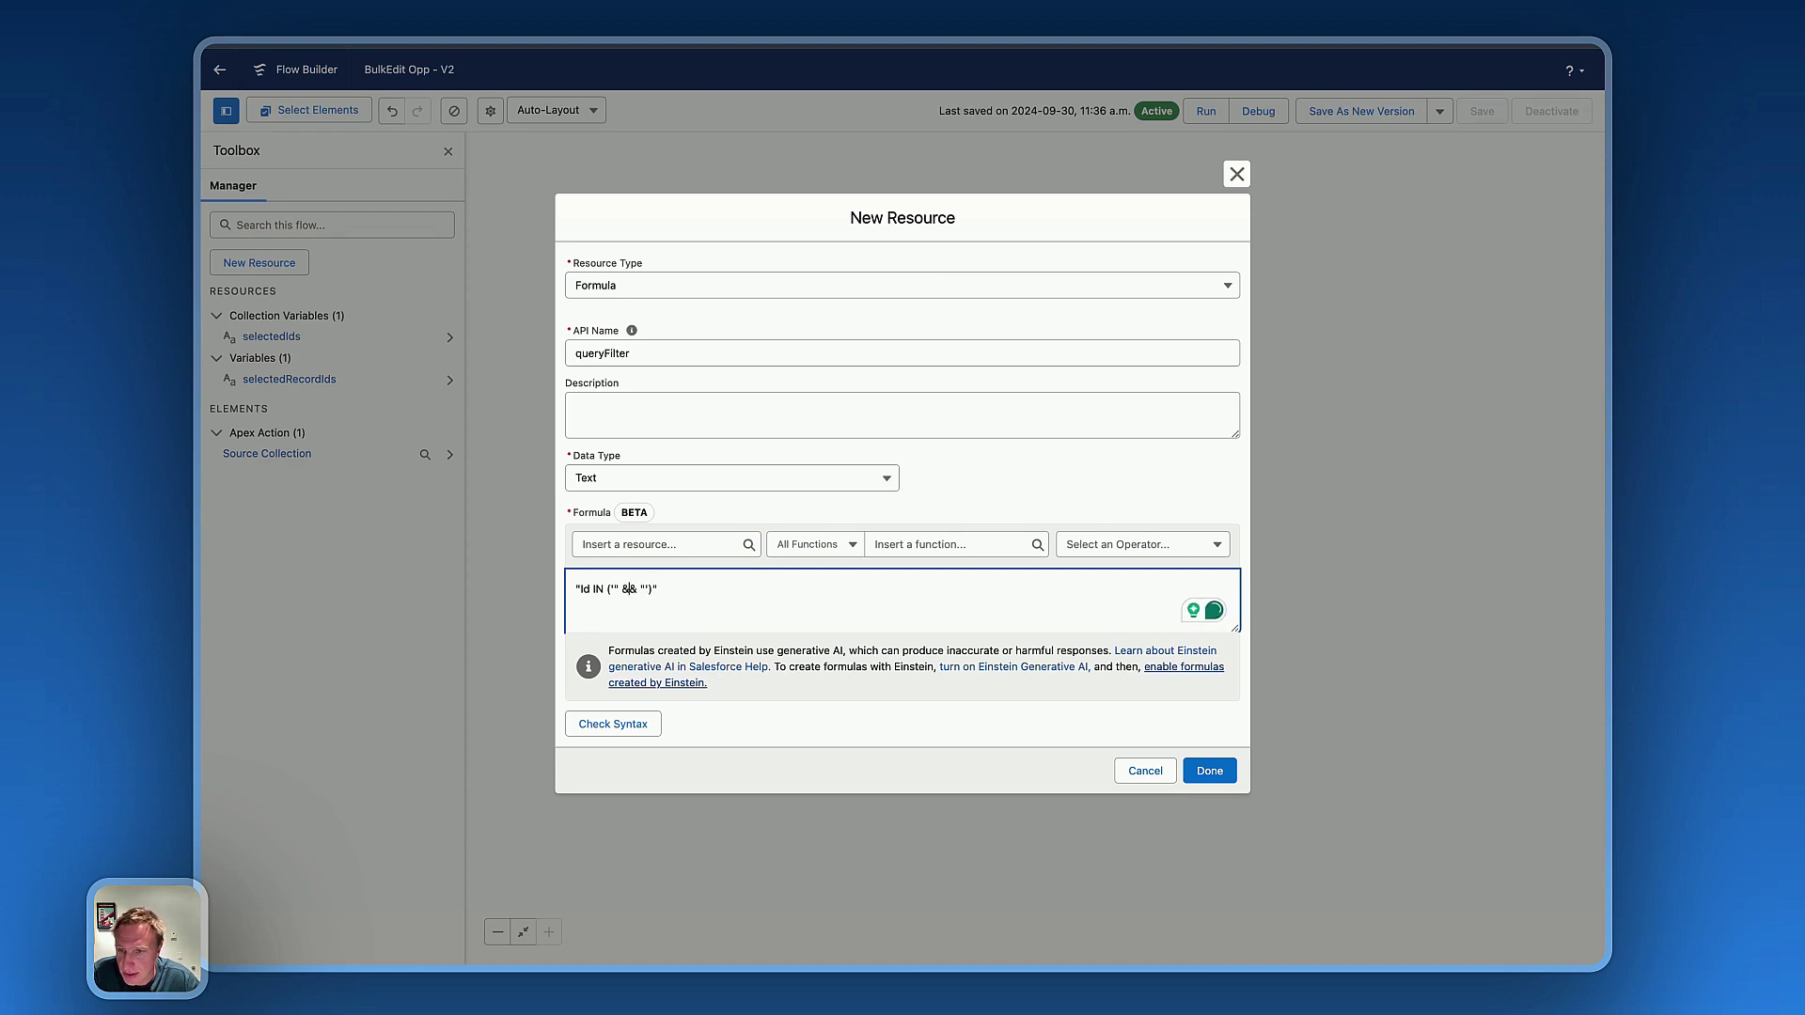
left_click(595, 545)
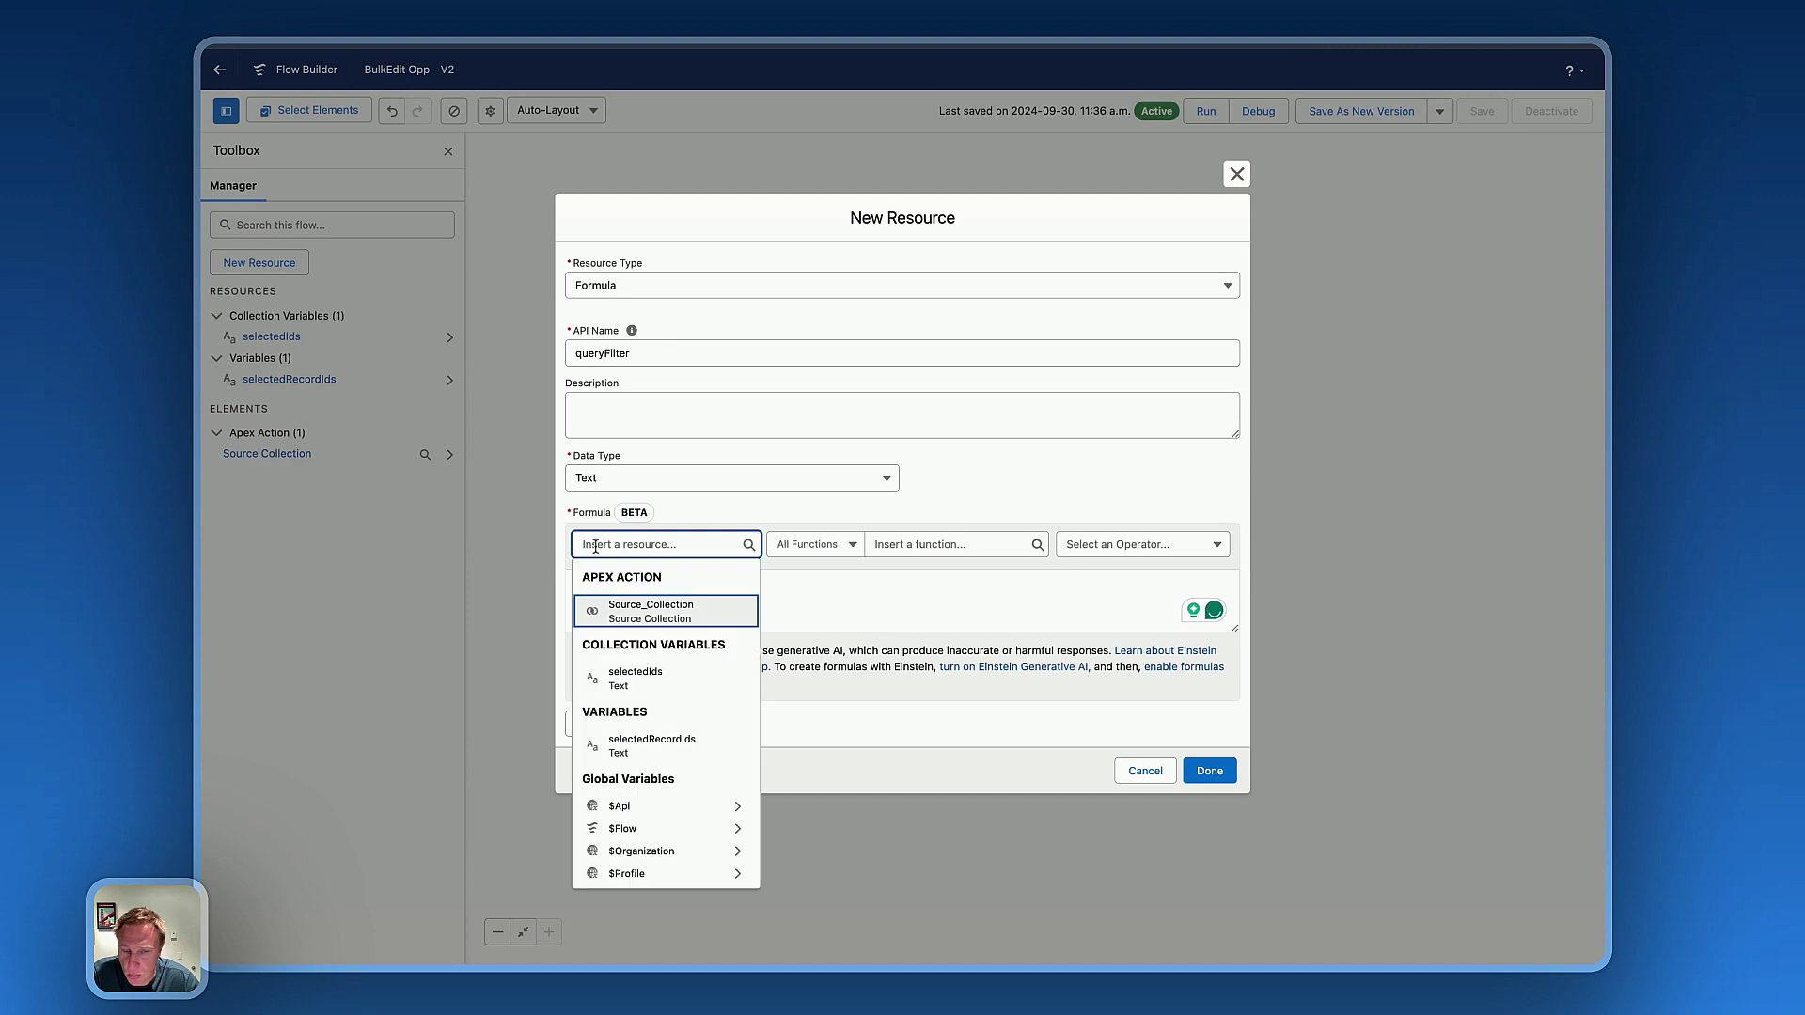
left_click(638, 745)
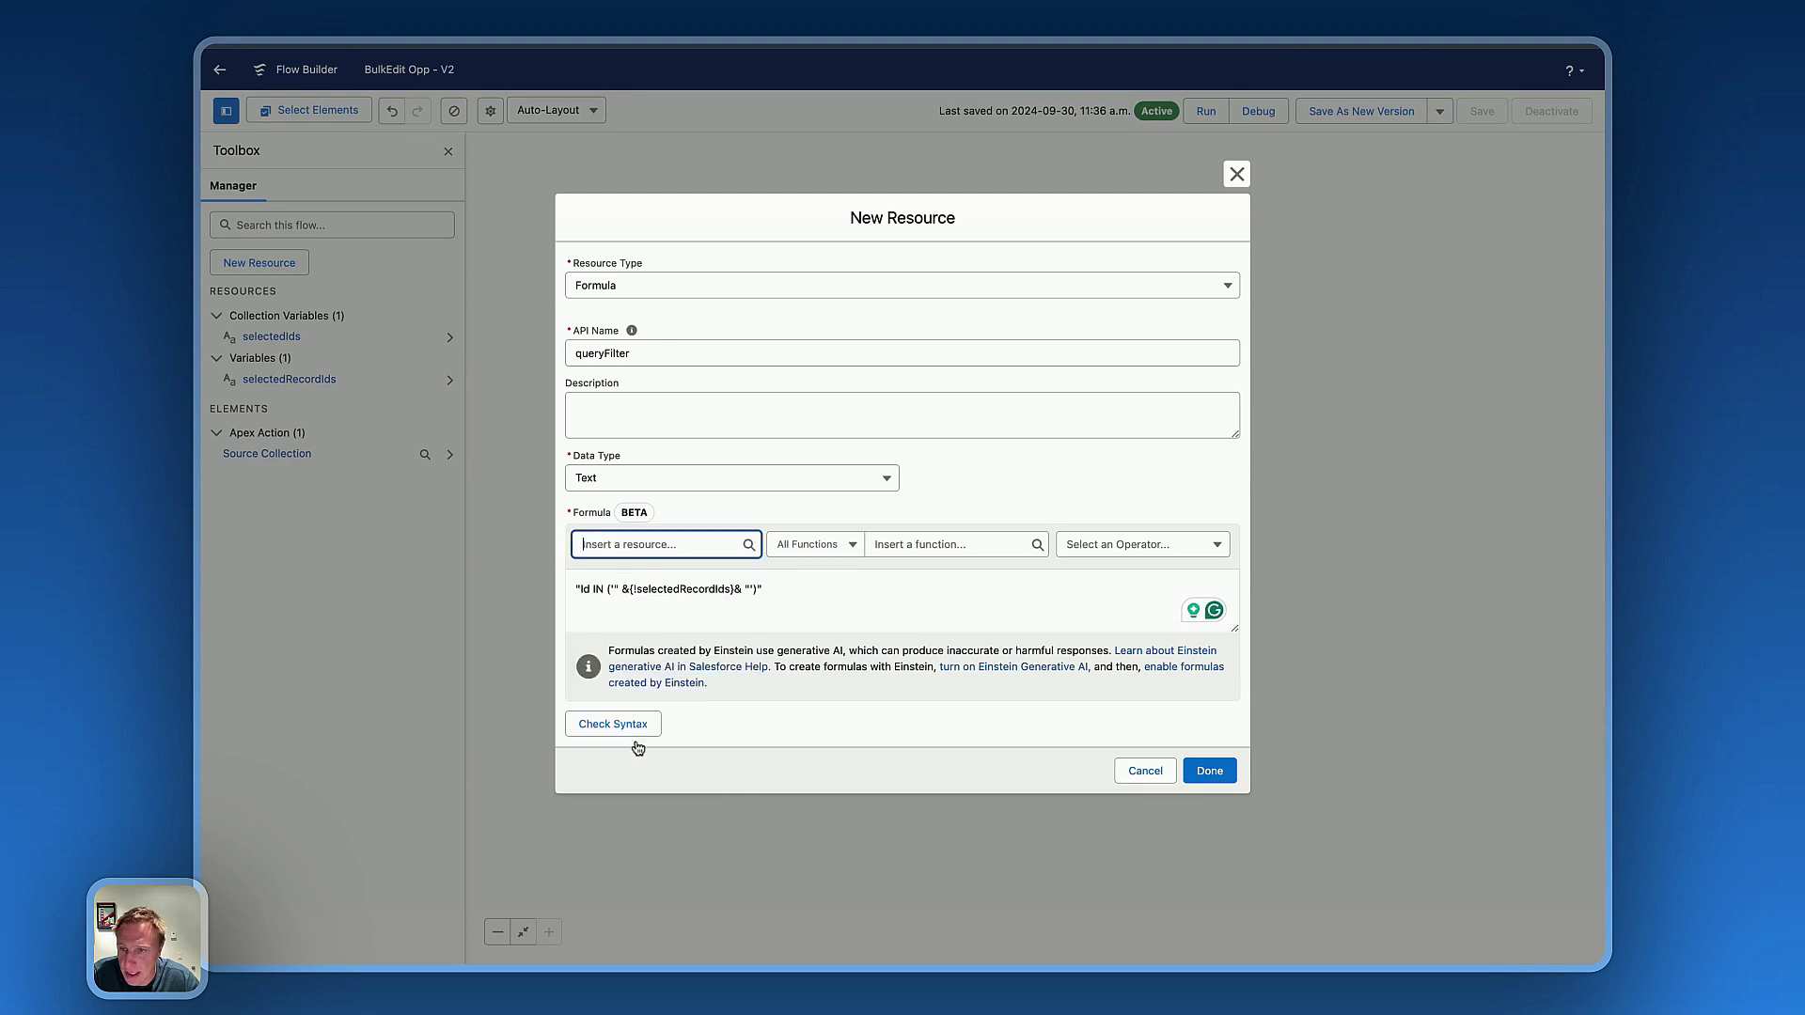
left_click(616, 729)
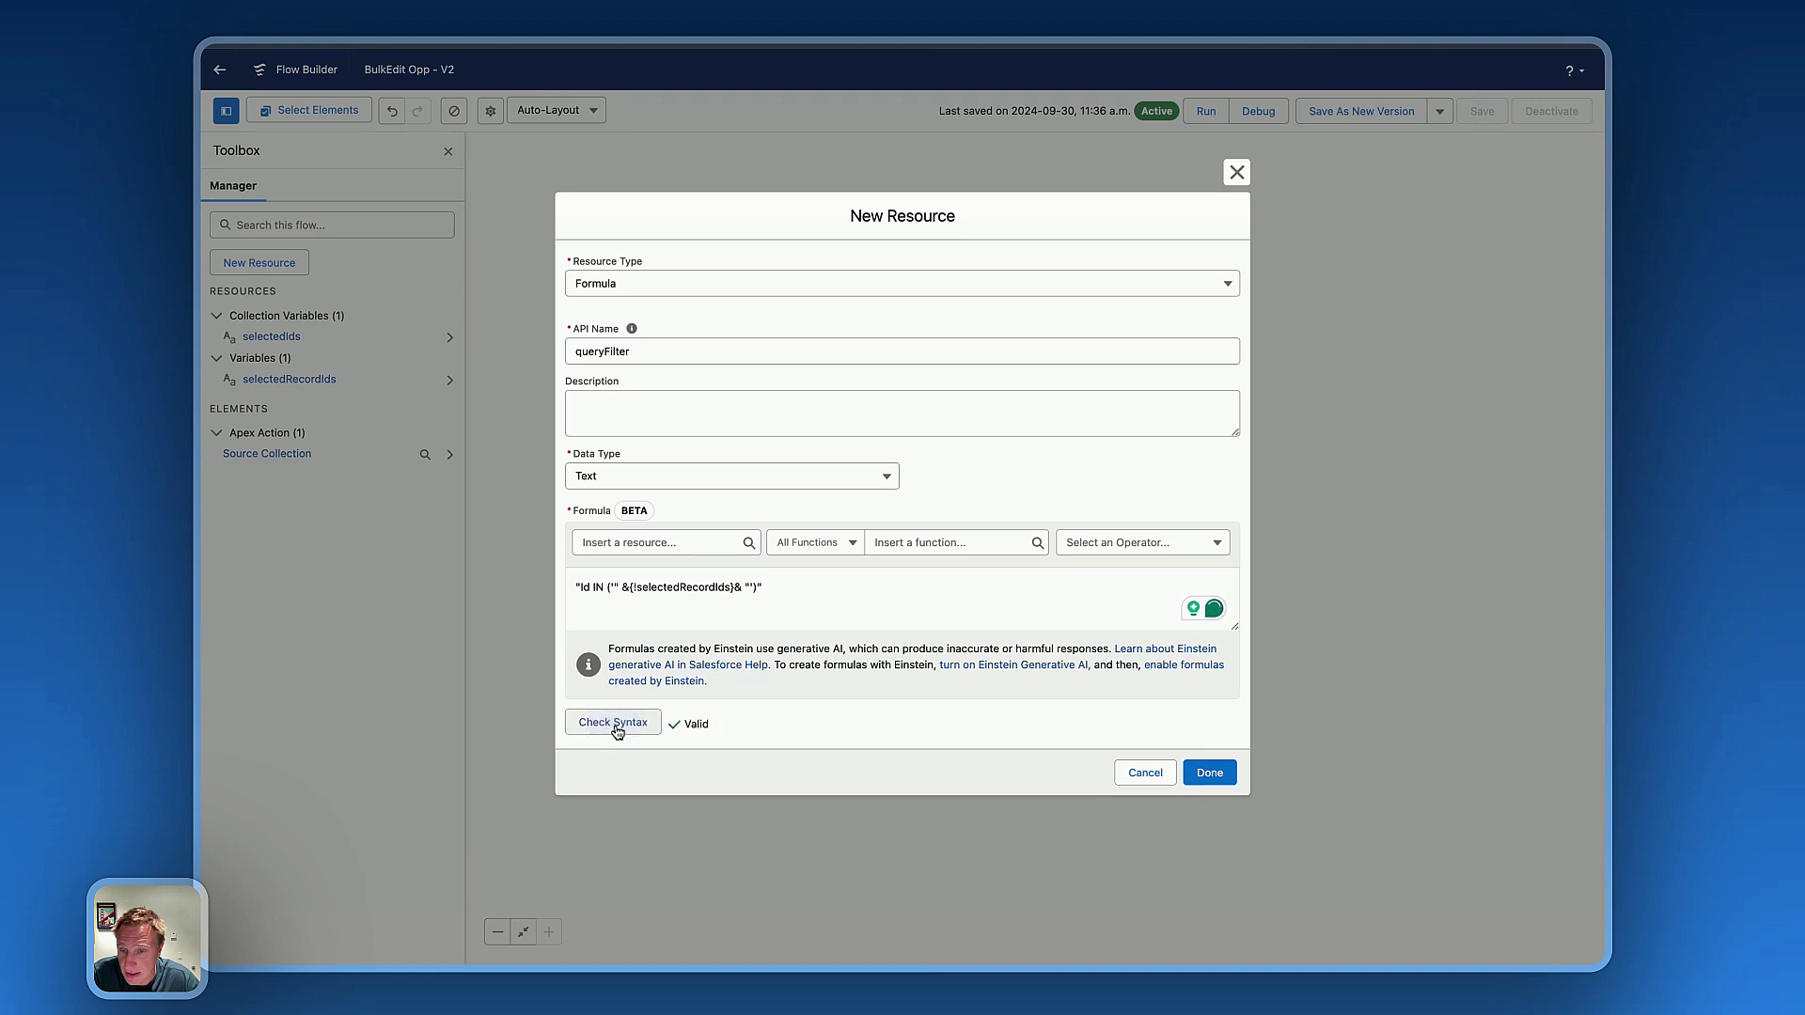
left_click(1209, 773)
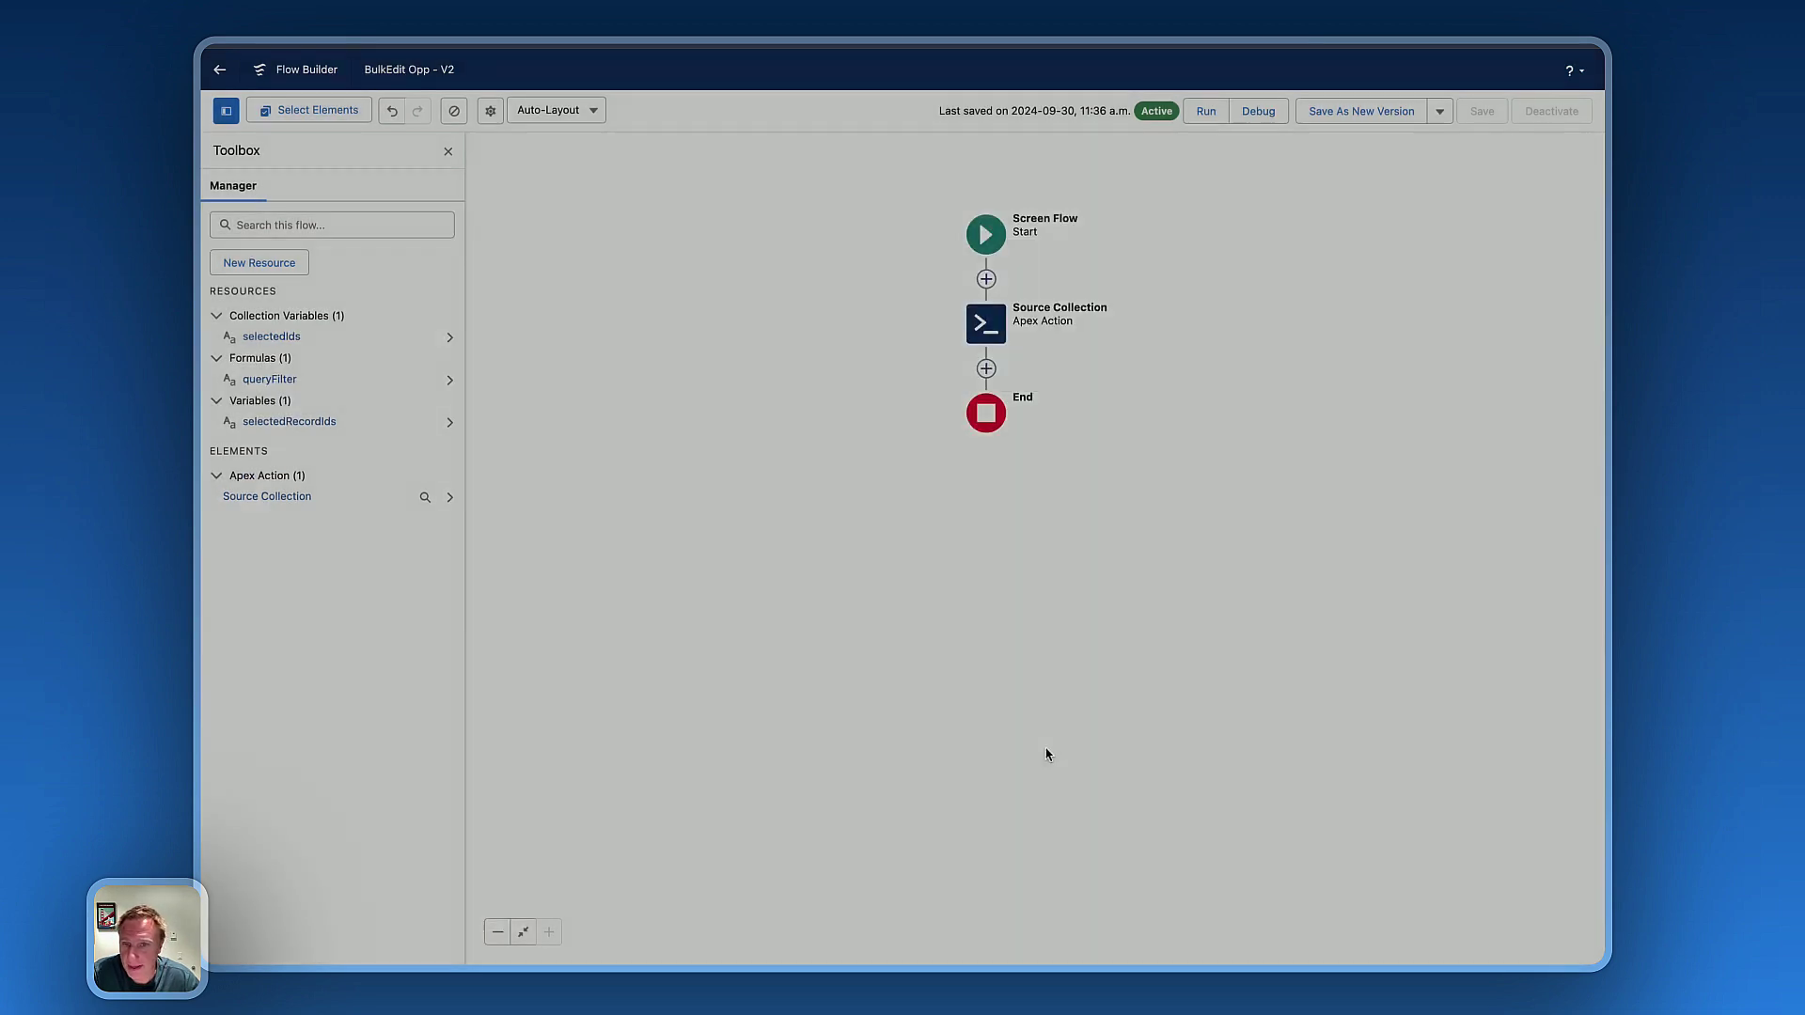
- Add a screen labelled sc after the Source Collection action, with its header and footer hidden
left_click(982, 375)
left_click(937, 439)
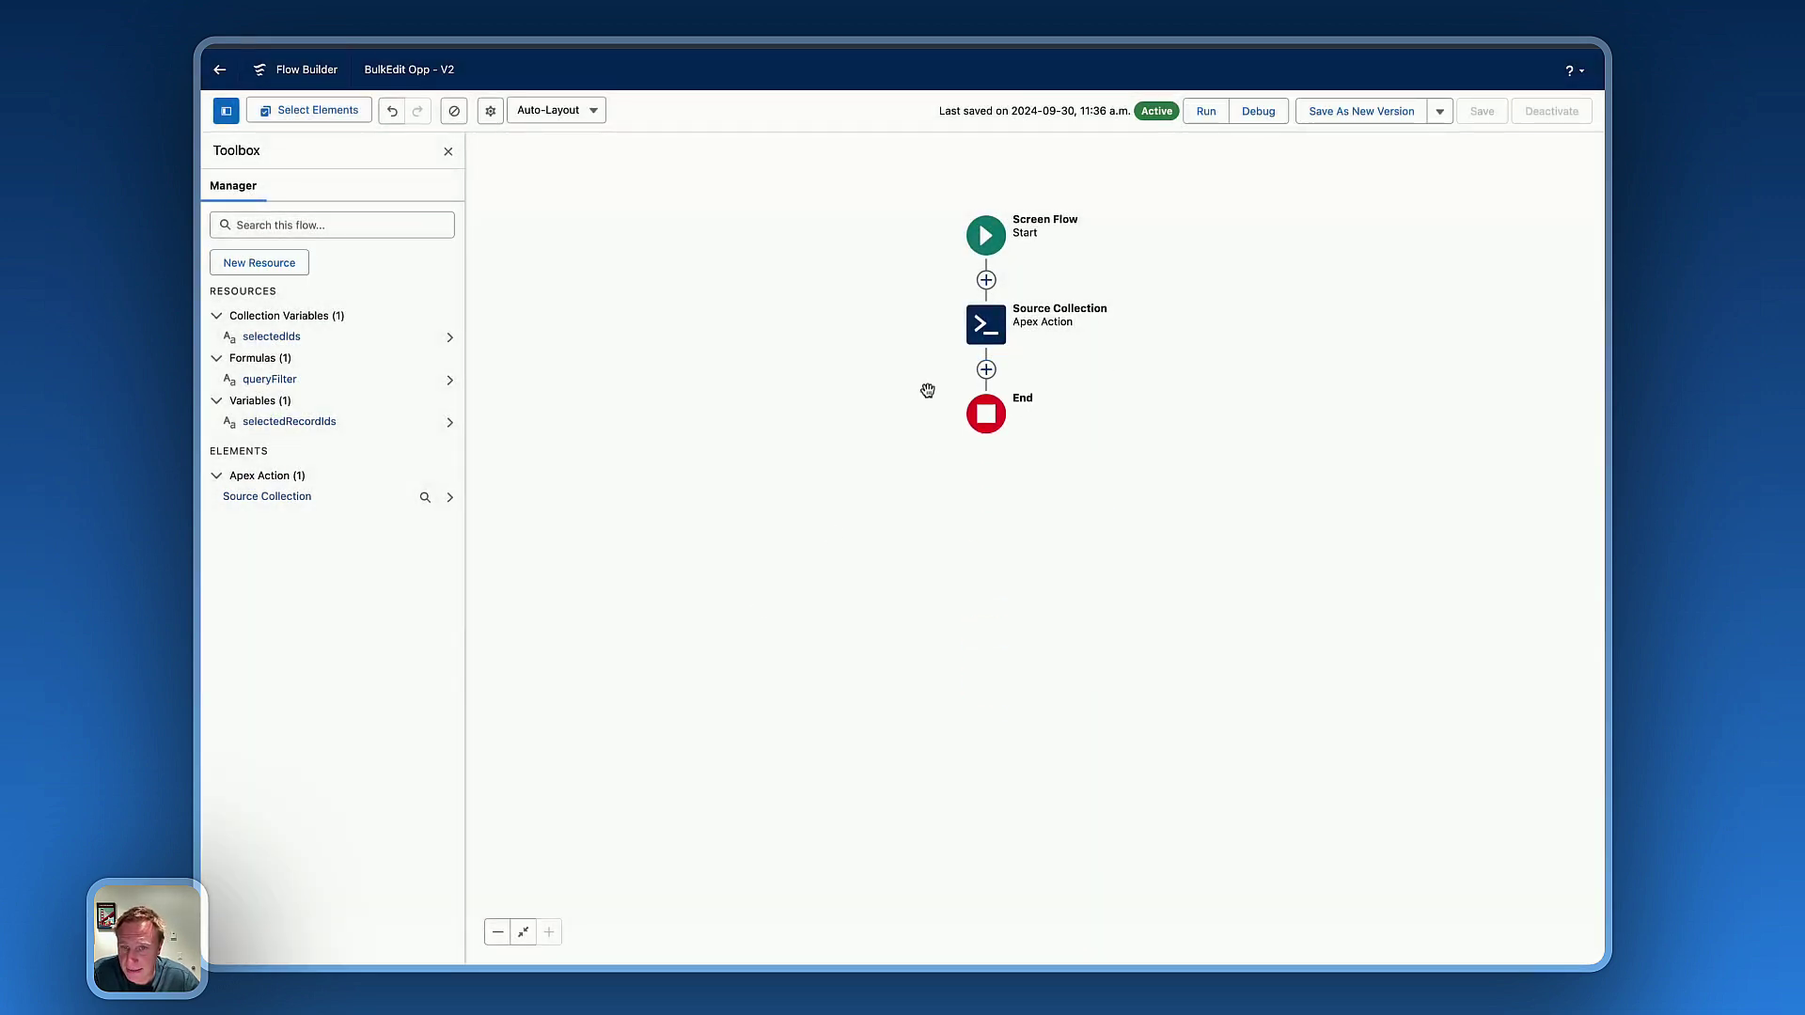
left_click(986, 370)
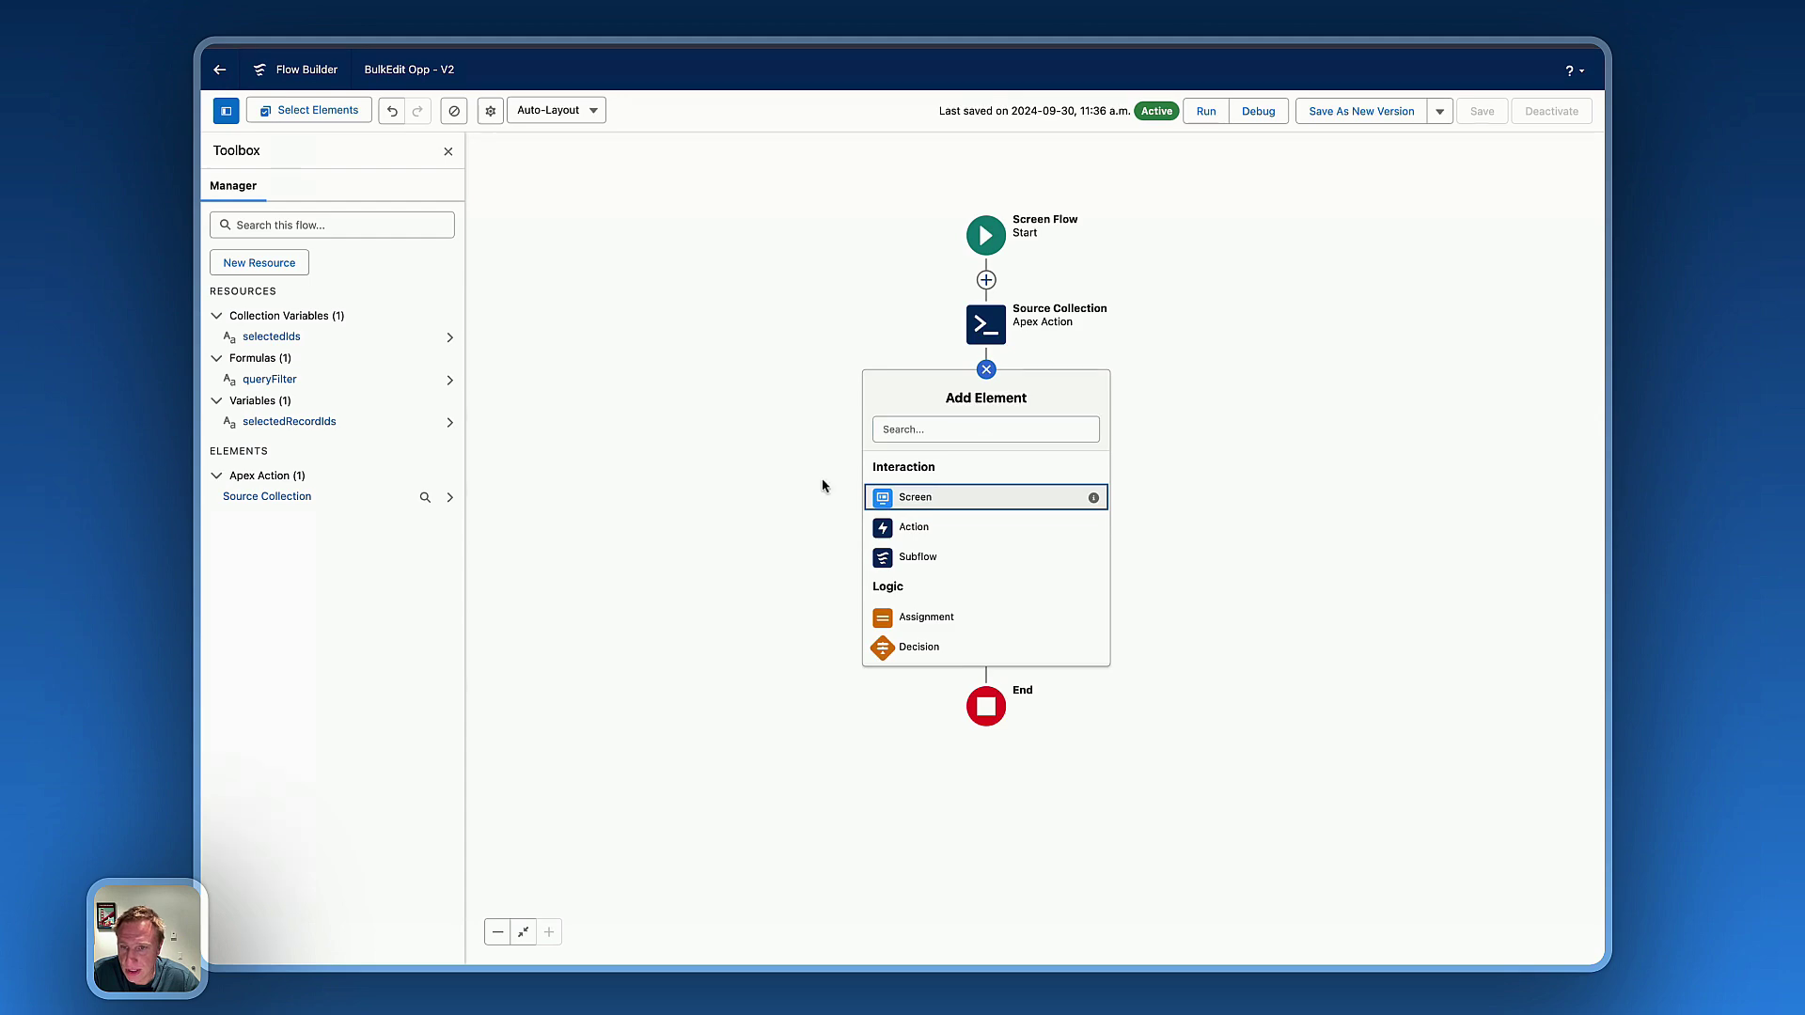
left_click(916, 495)
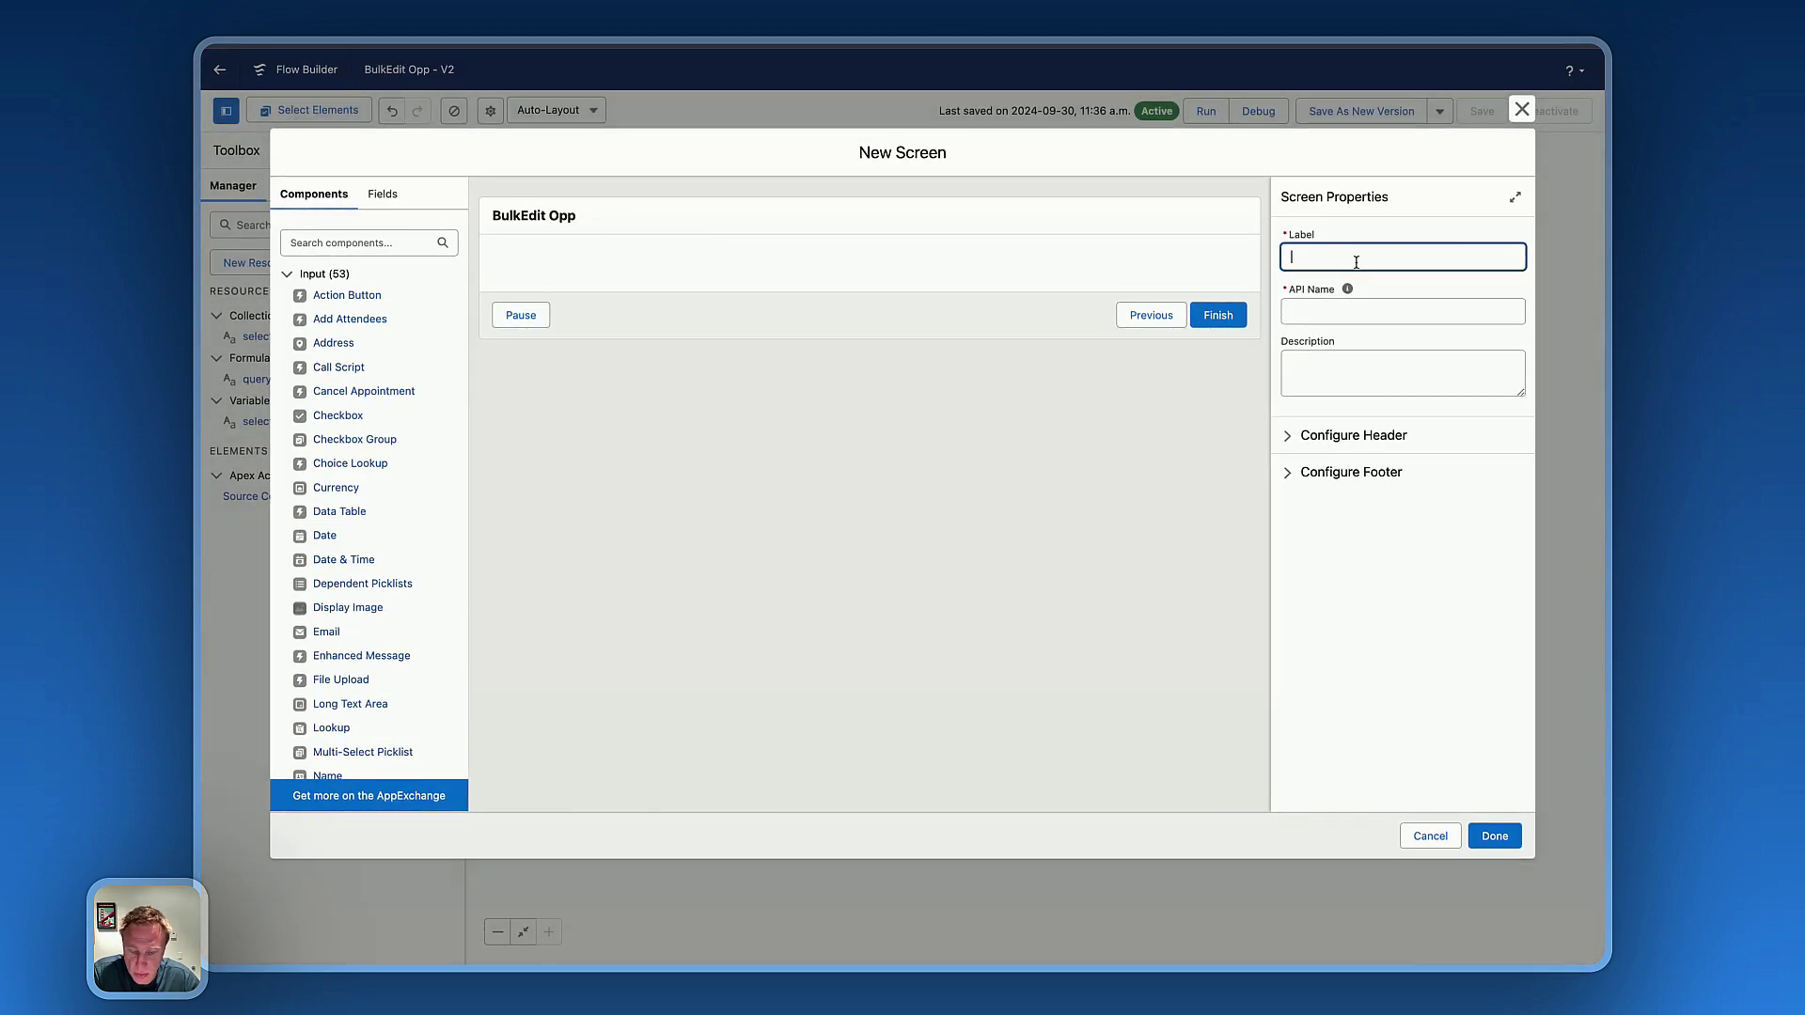
left_click(1332, 308)
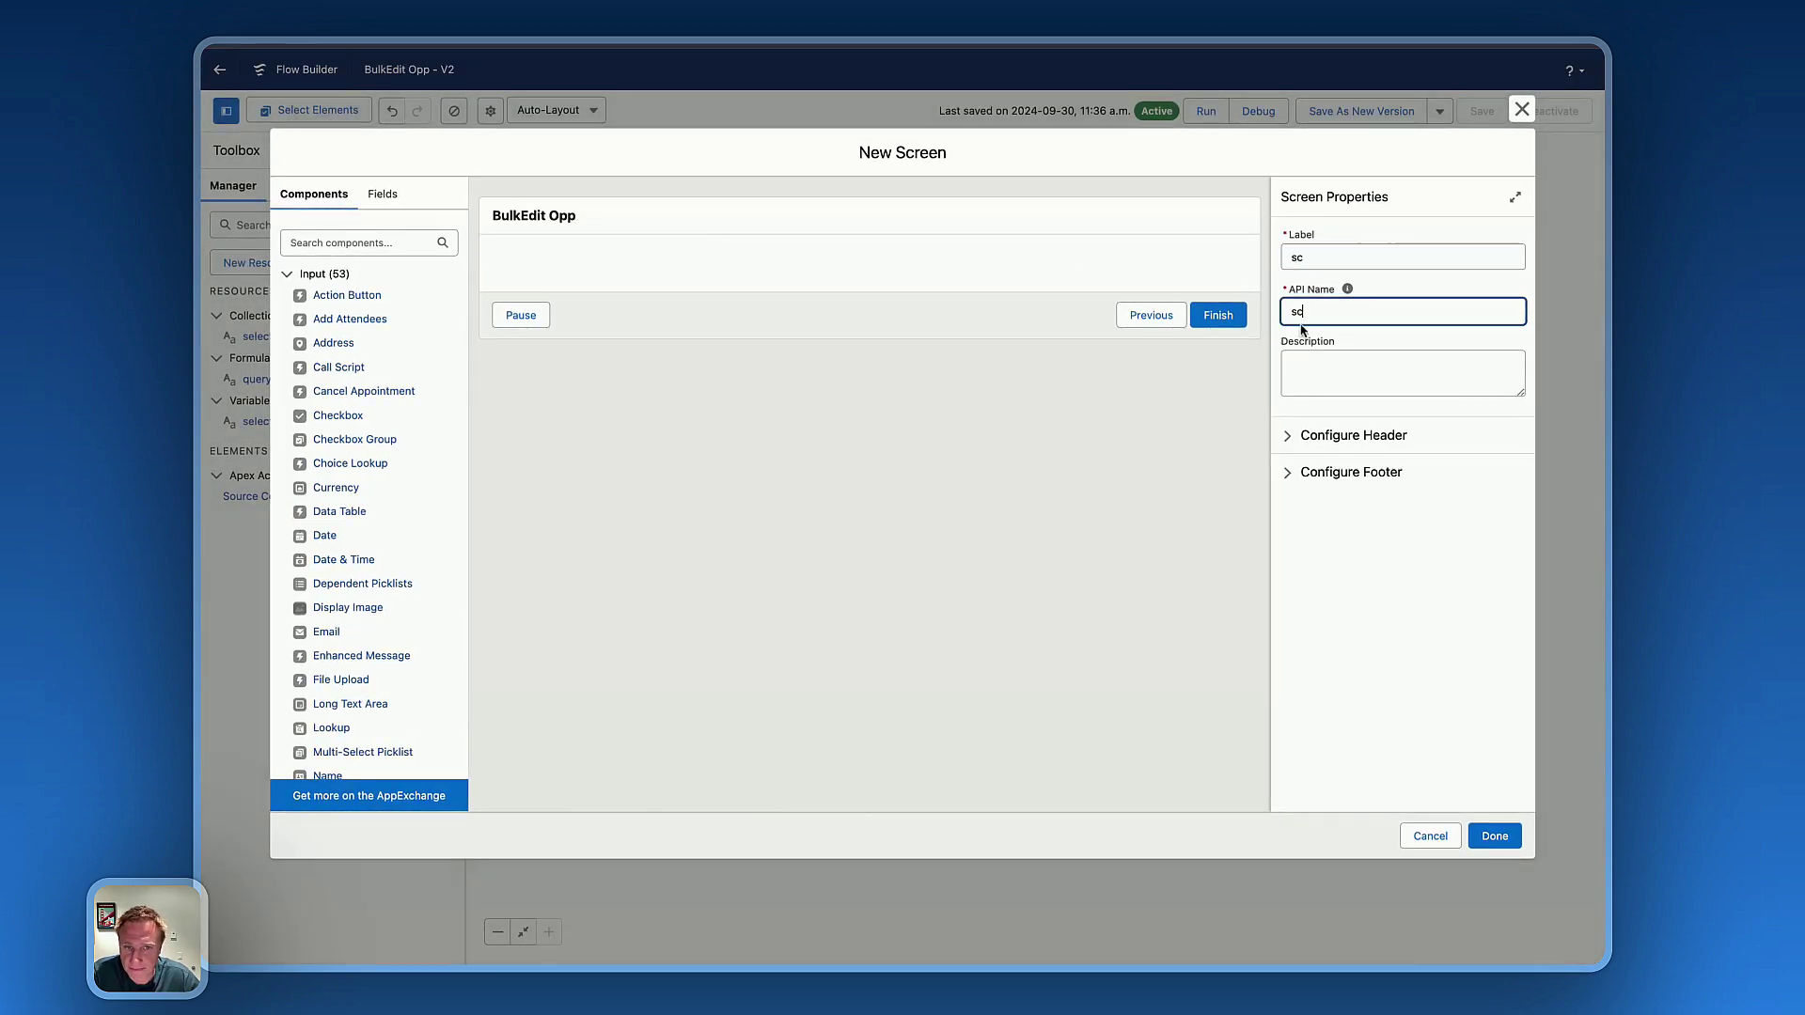
left_click(1334, 435)
left_click(1334, 462)
left_click(1338, 545)
left_click(1287, 572)
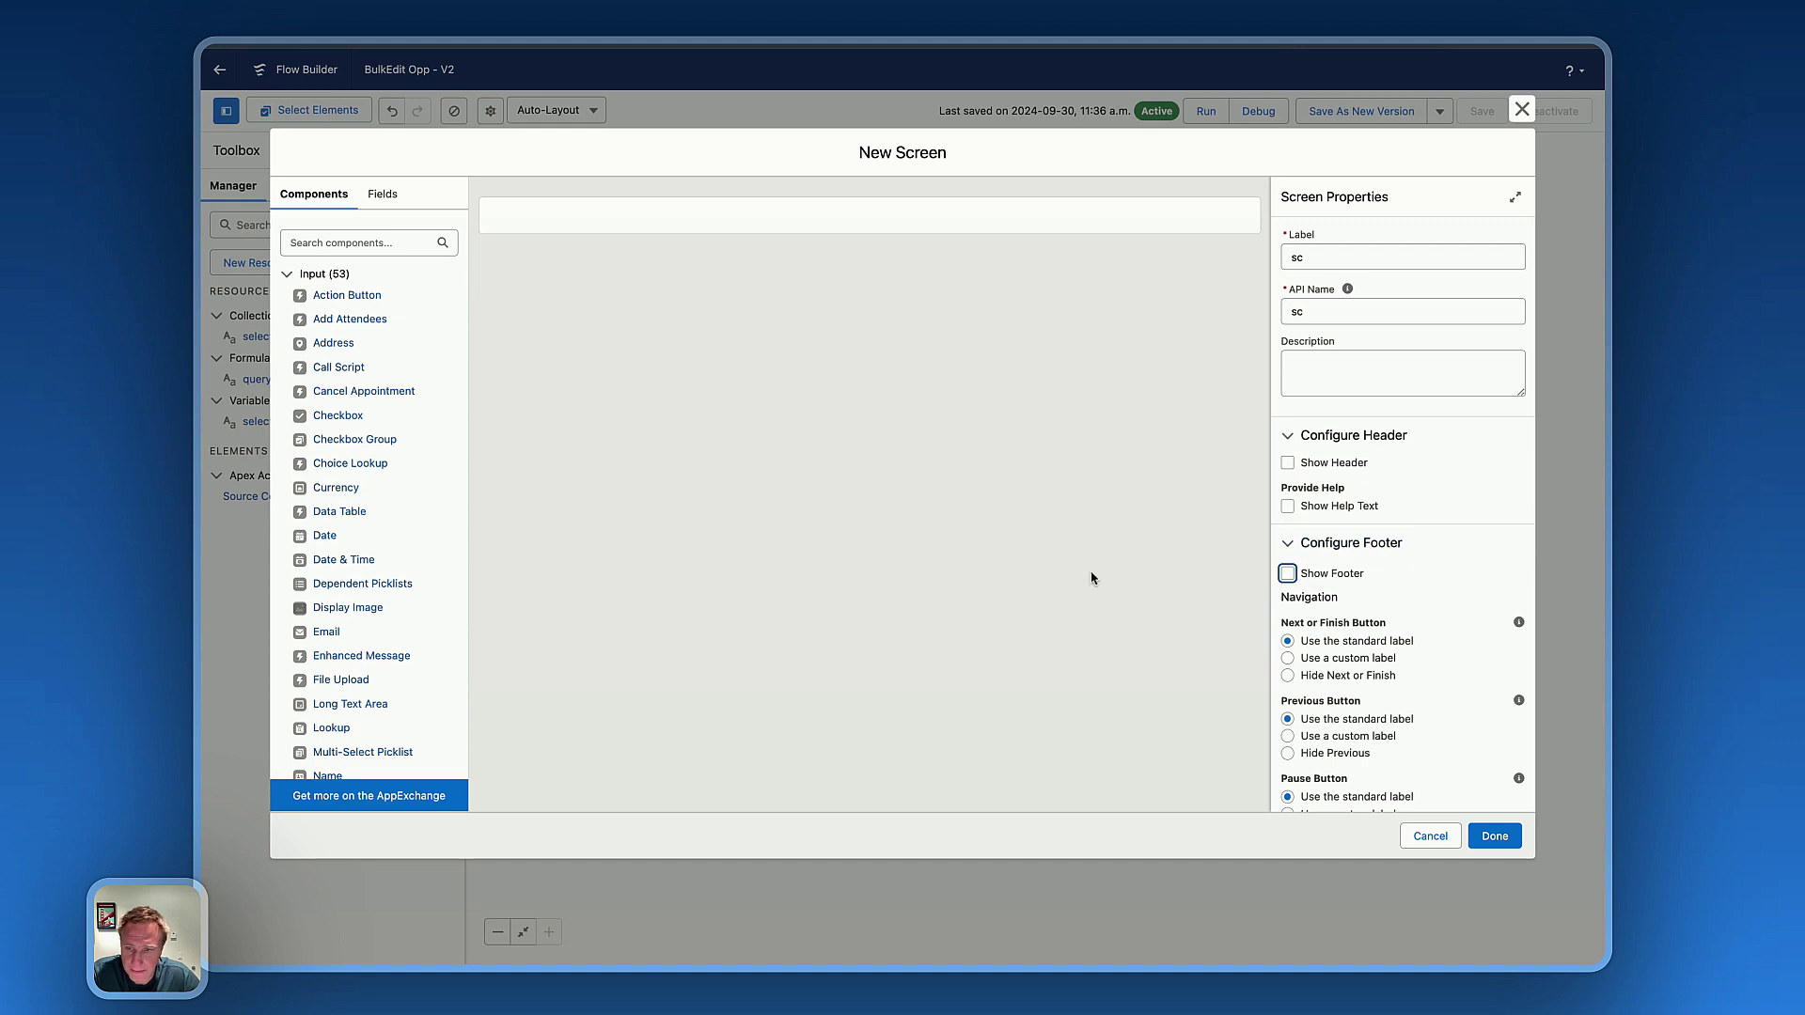
- Add an Avonni Data Table named dataBulkEdit to the screen and open it in the Component Builder
scroll(372, 658, "down", 10)
scroll(362, 611, "down", 3)
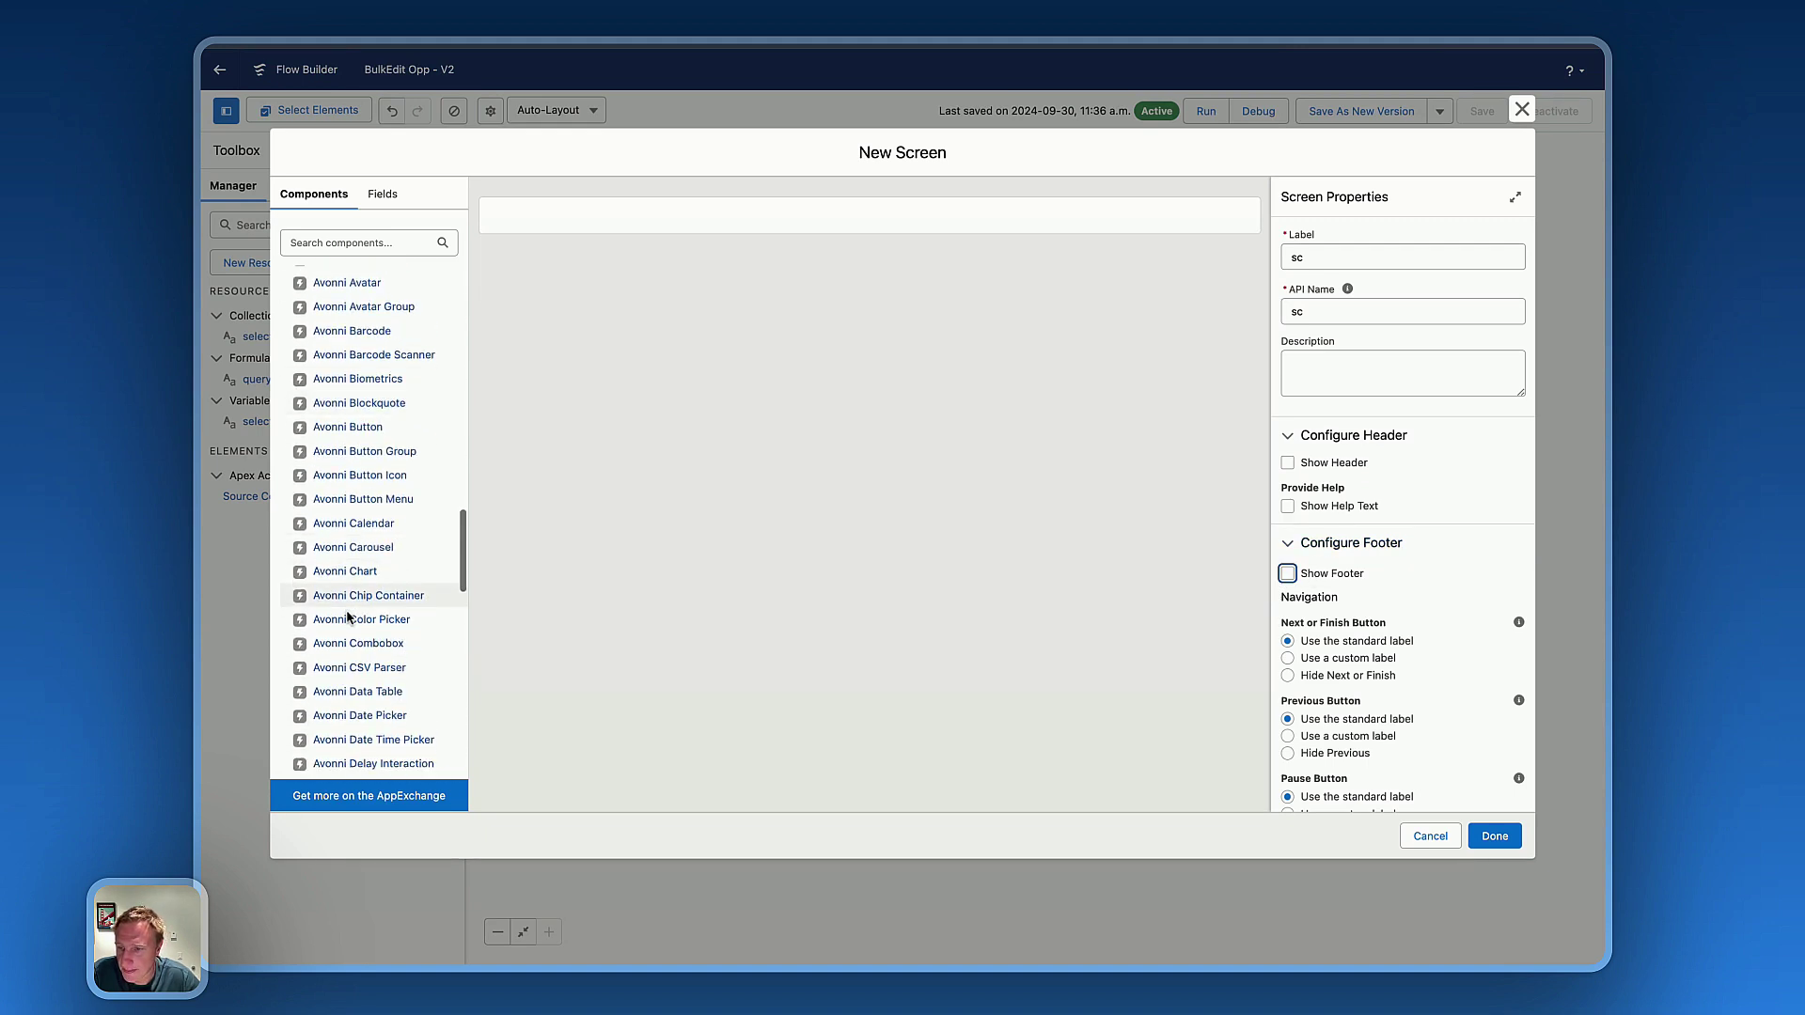
left_click(357, 521)
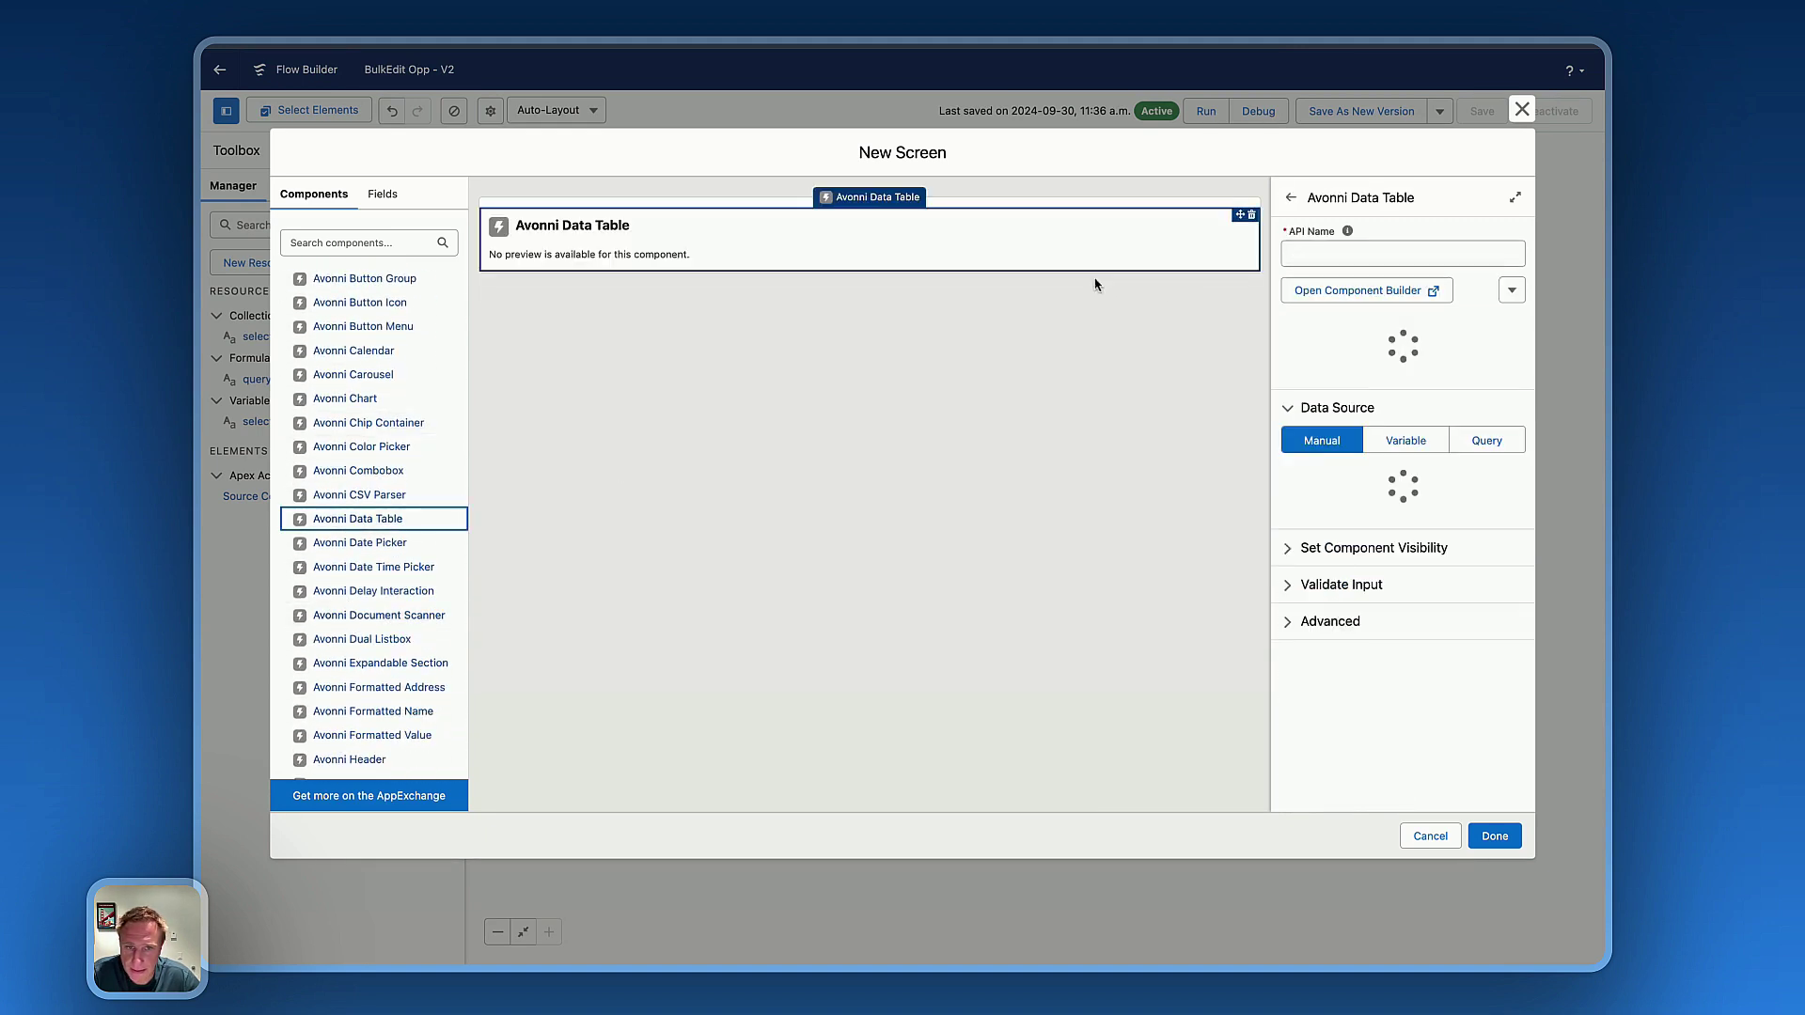
left_click(1350, 254)
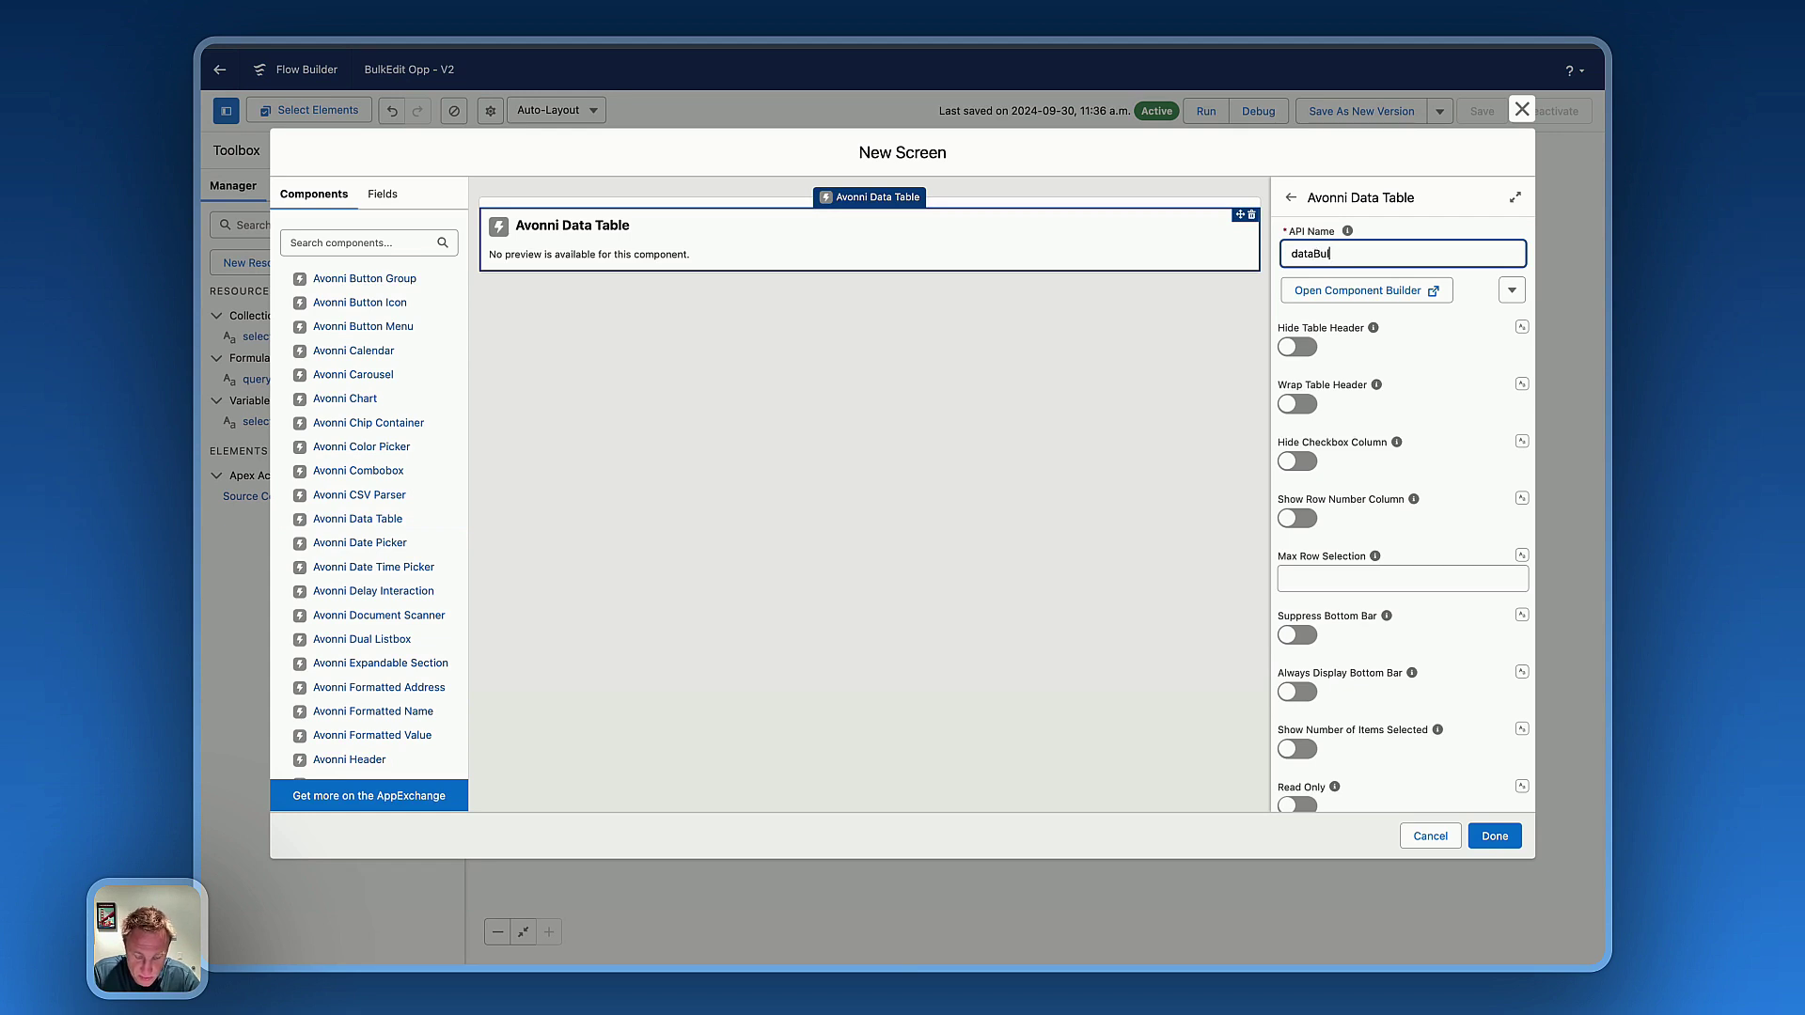
left_click(1333, 292)
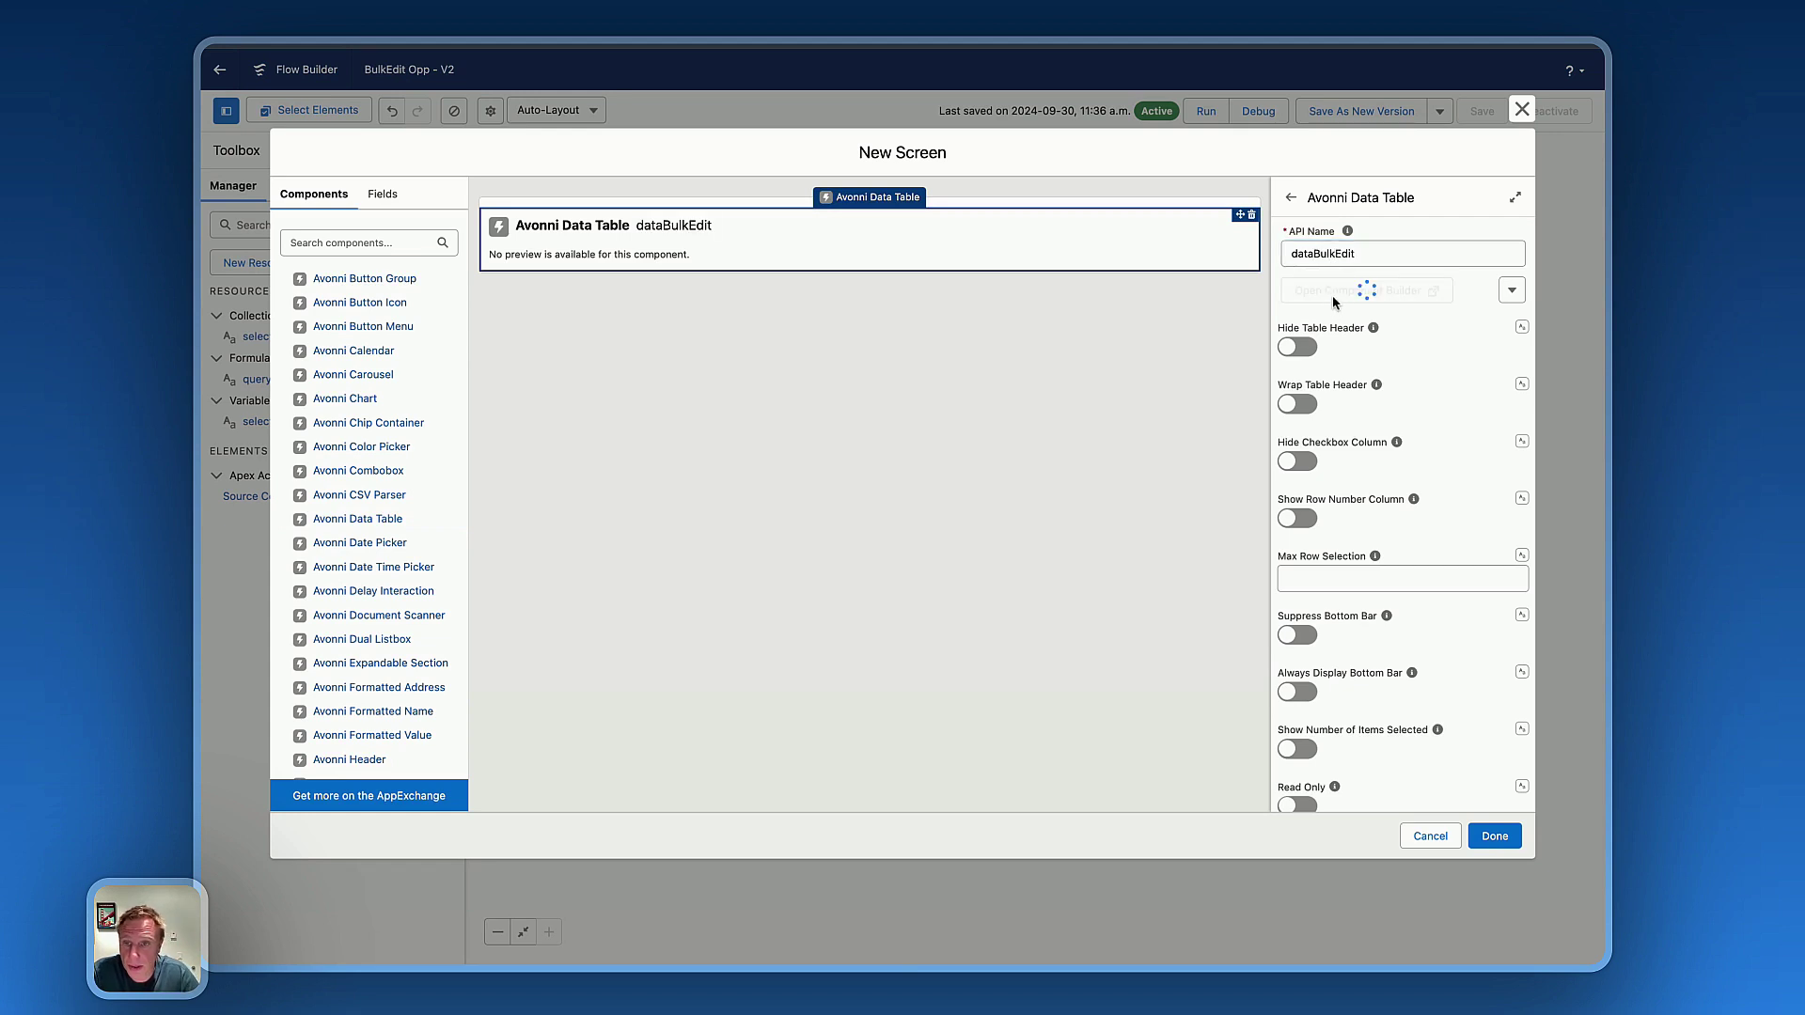
- Set the data table's data source to a query on the Opportunity object
scroll(1314, 519, "down", 5)
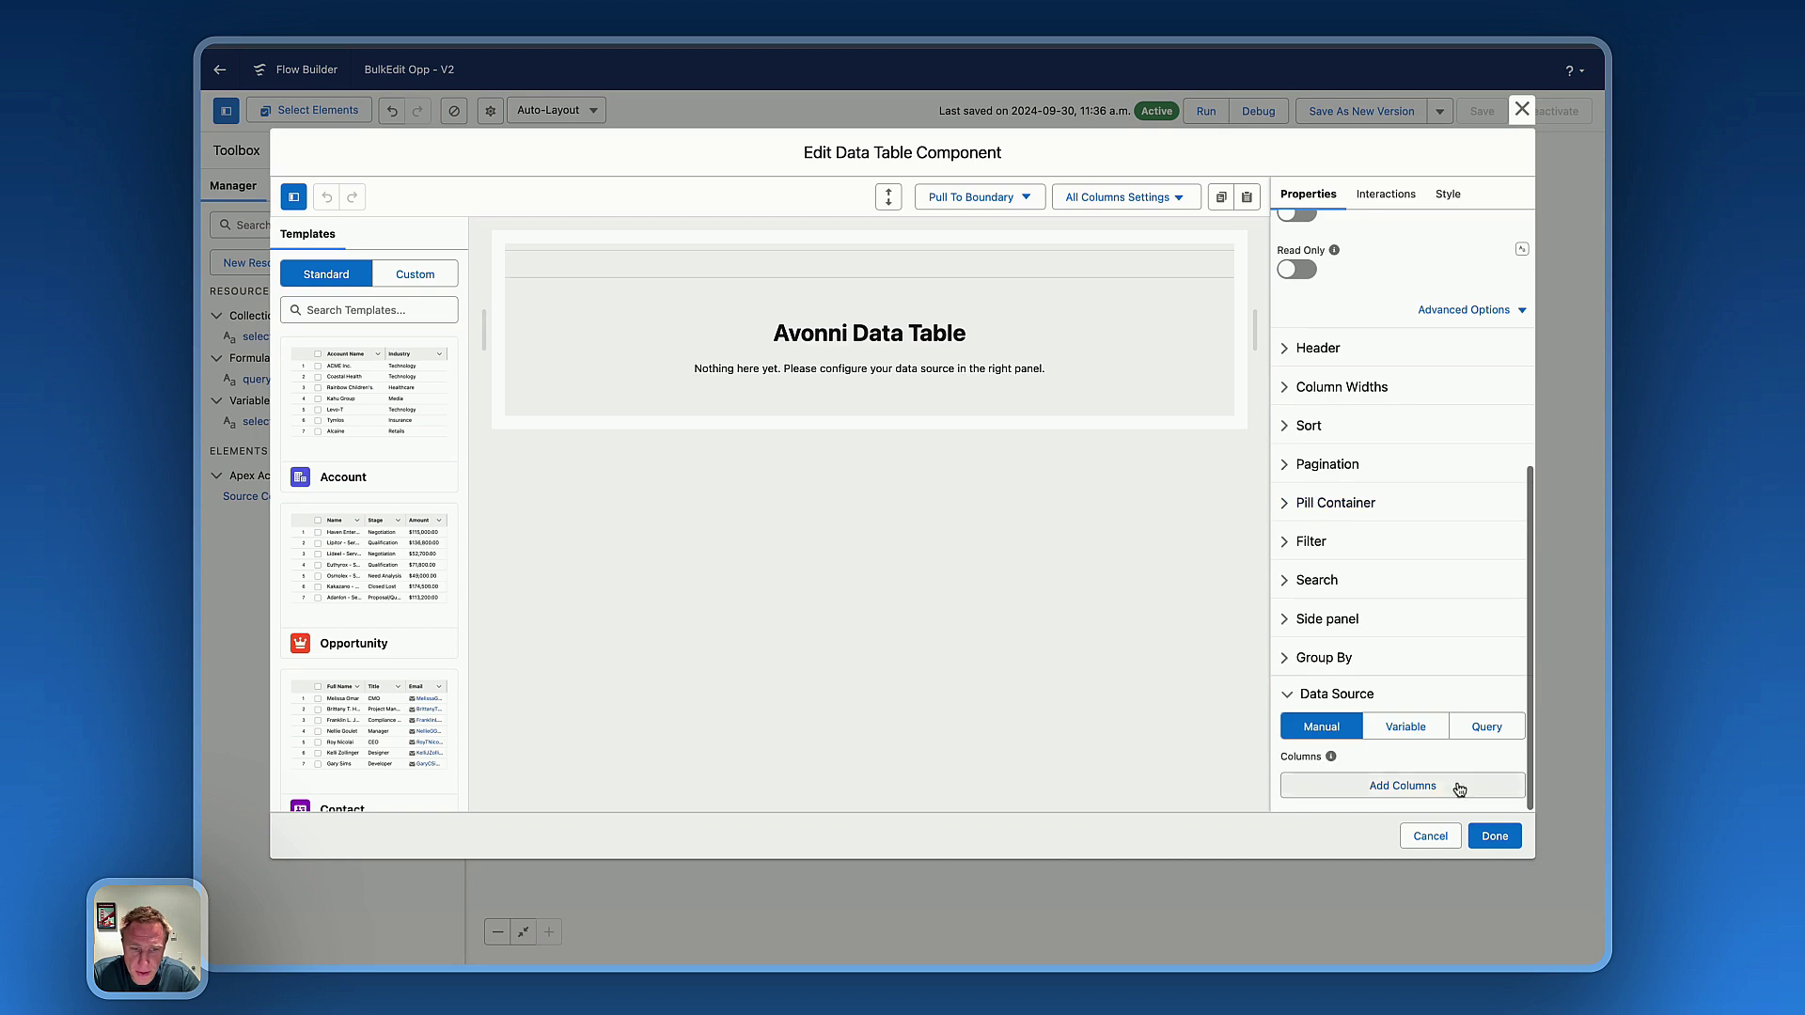
left_click(1502, 740)
left_click(1371, 753)
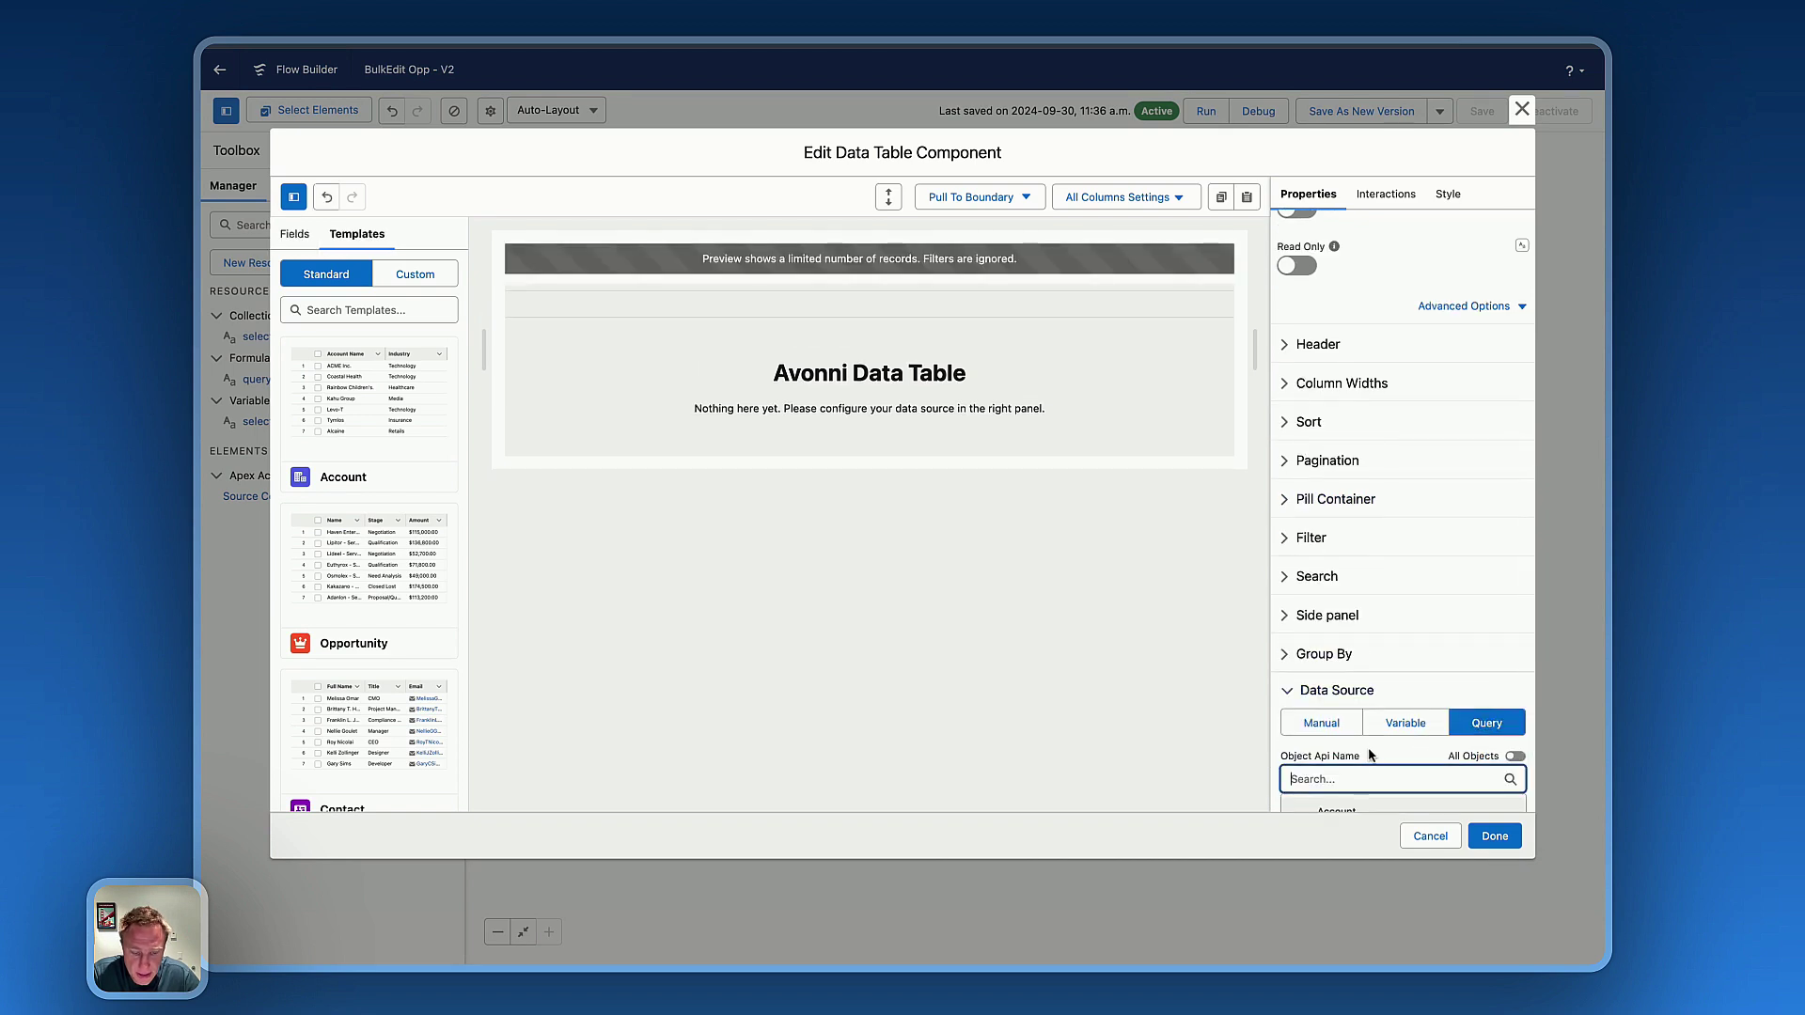
type("opp")
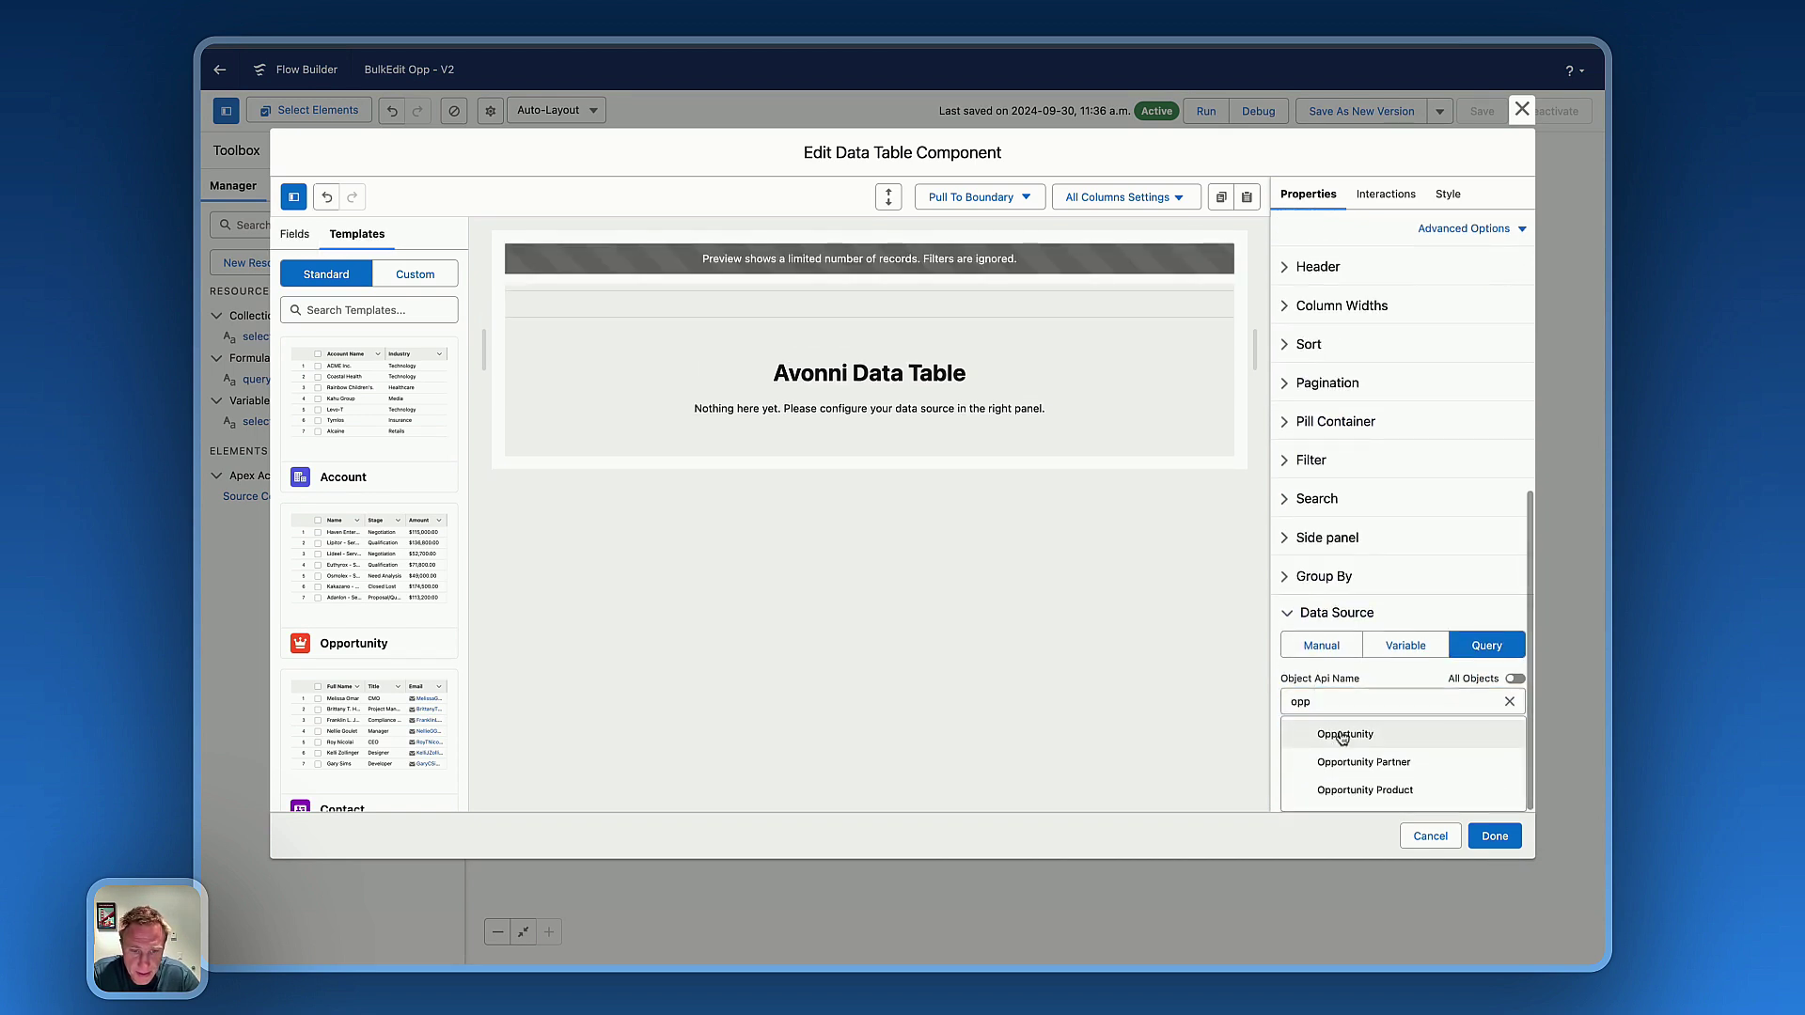
left_click(1337, 733)
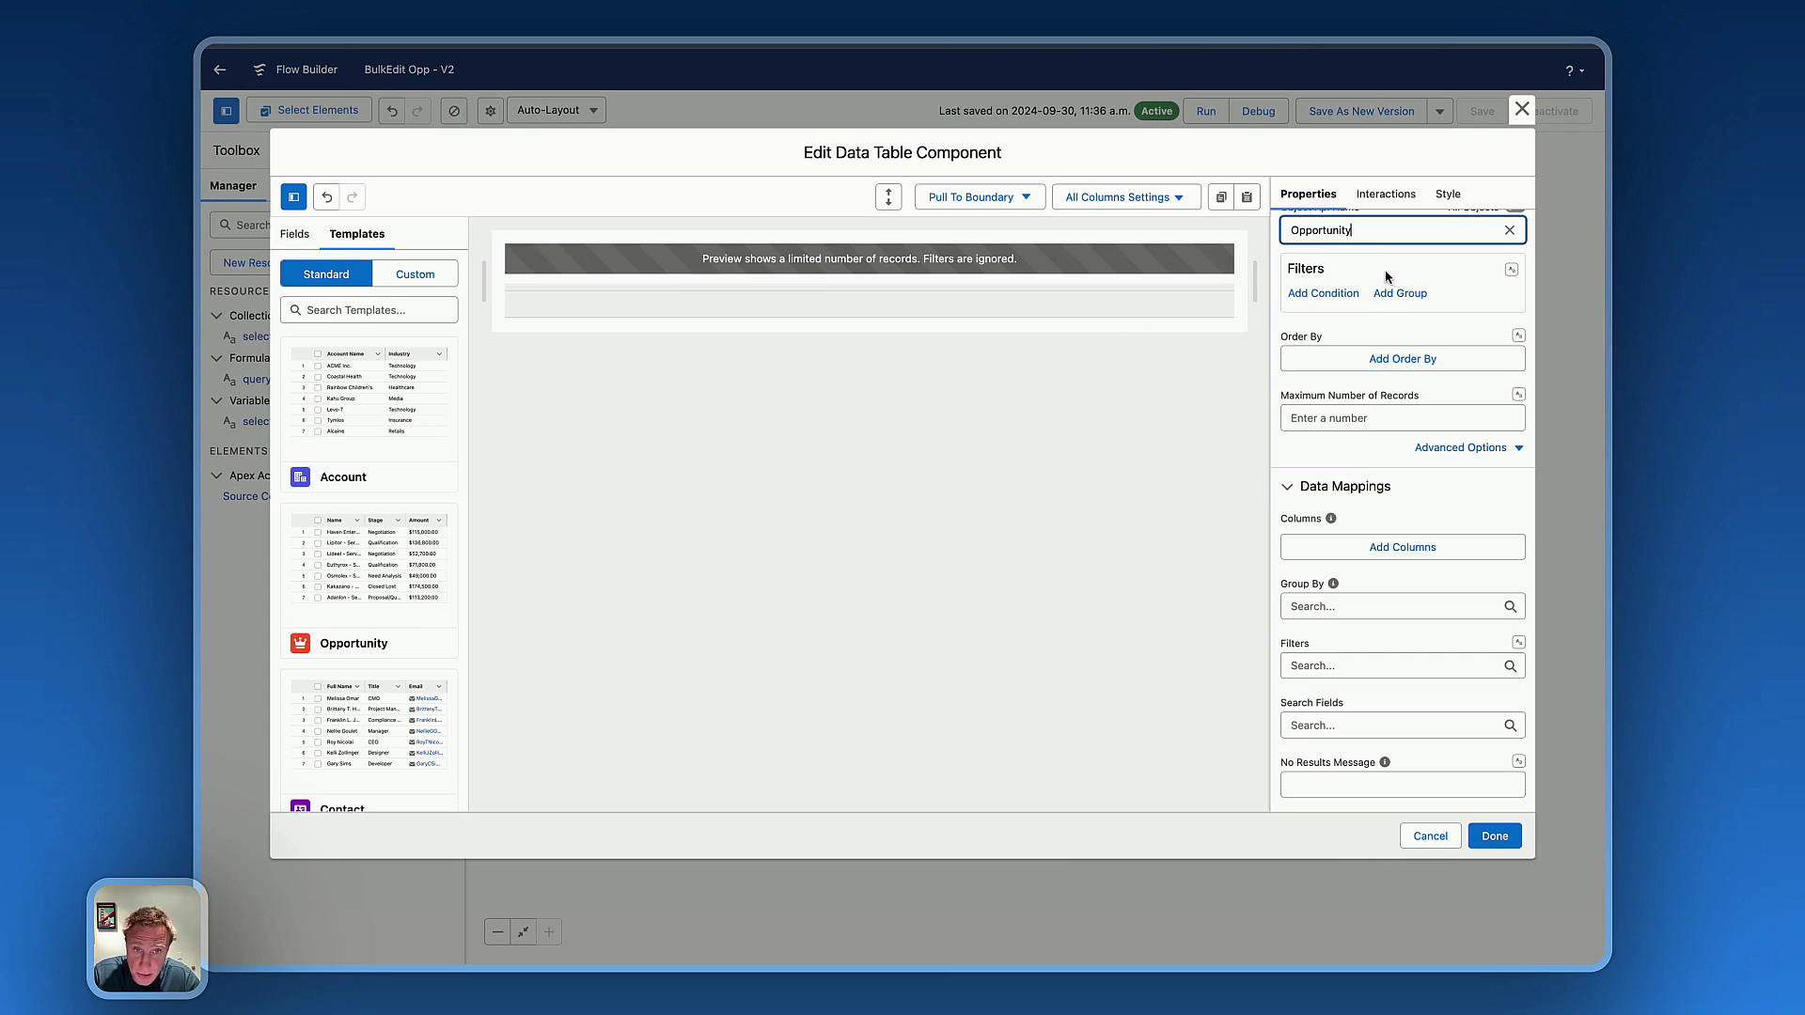
- Switch the query's filters to mapped and assign the Query Filter formula to them
left_click(1510, 270)
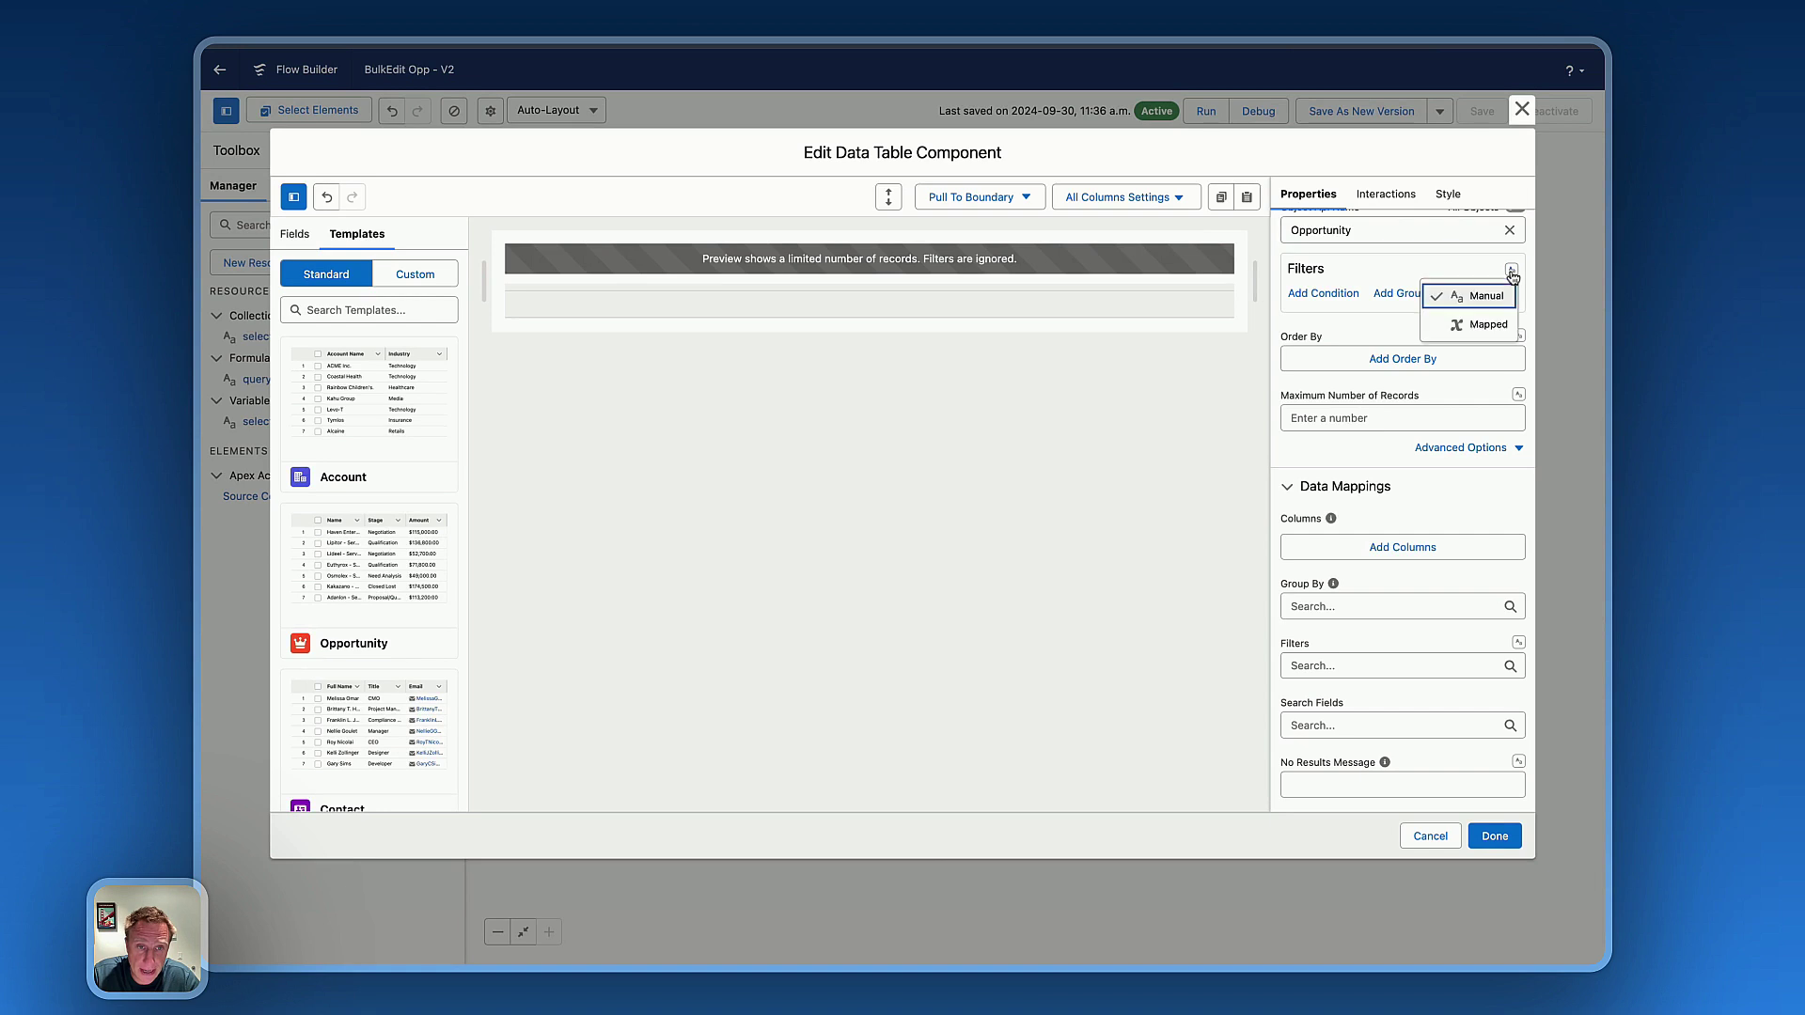
left_click(1477, 325)
left_click(1377, 294)
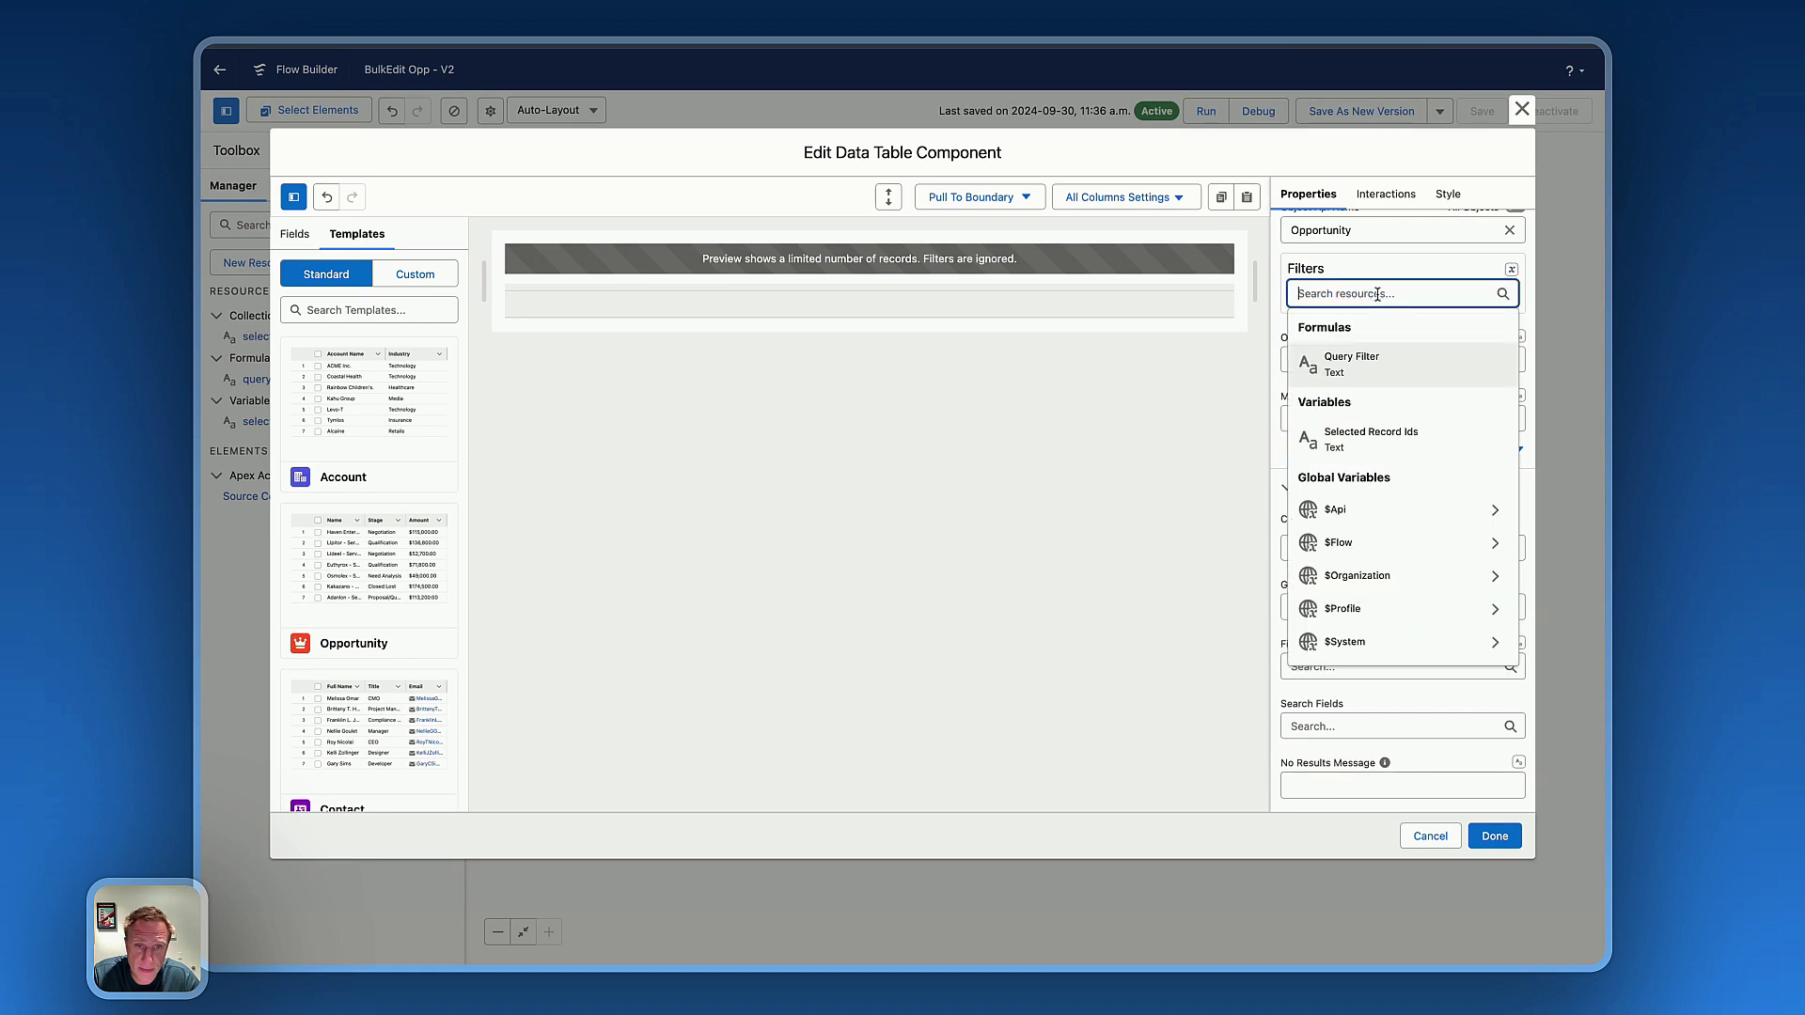
left_click(1341, 374)
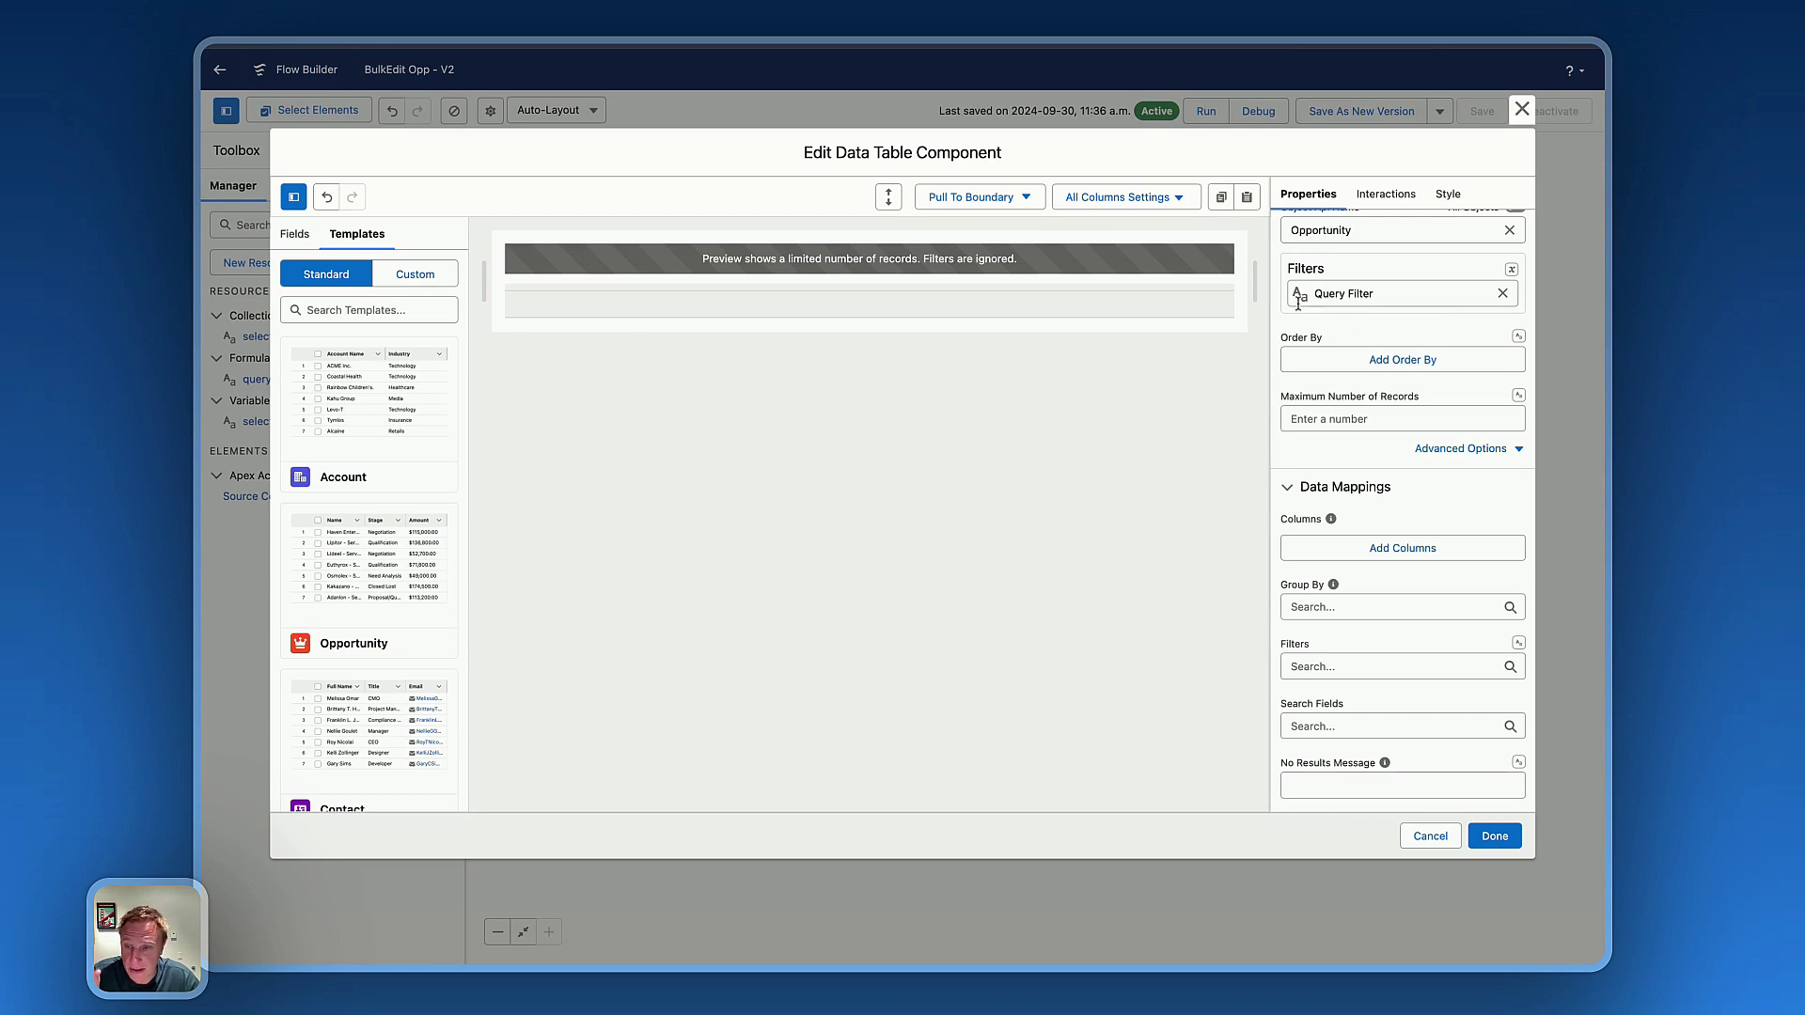
- Add the Opportunity fields Name, Amount and Close Date as columns of the data table
left_click(294, 230)
scroll(351, 633, "down", 3)
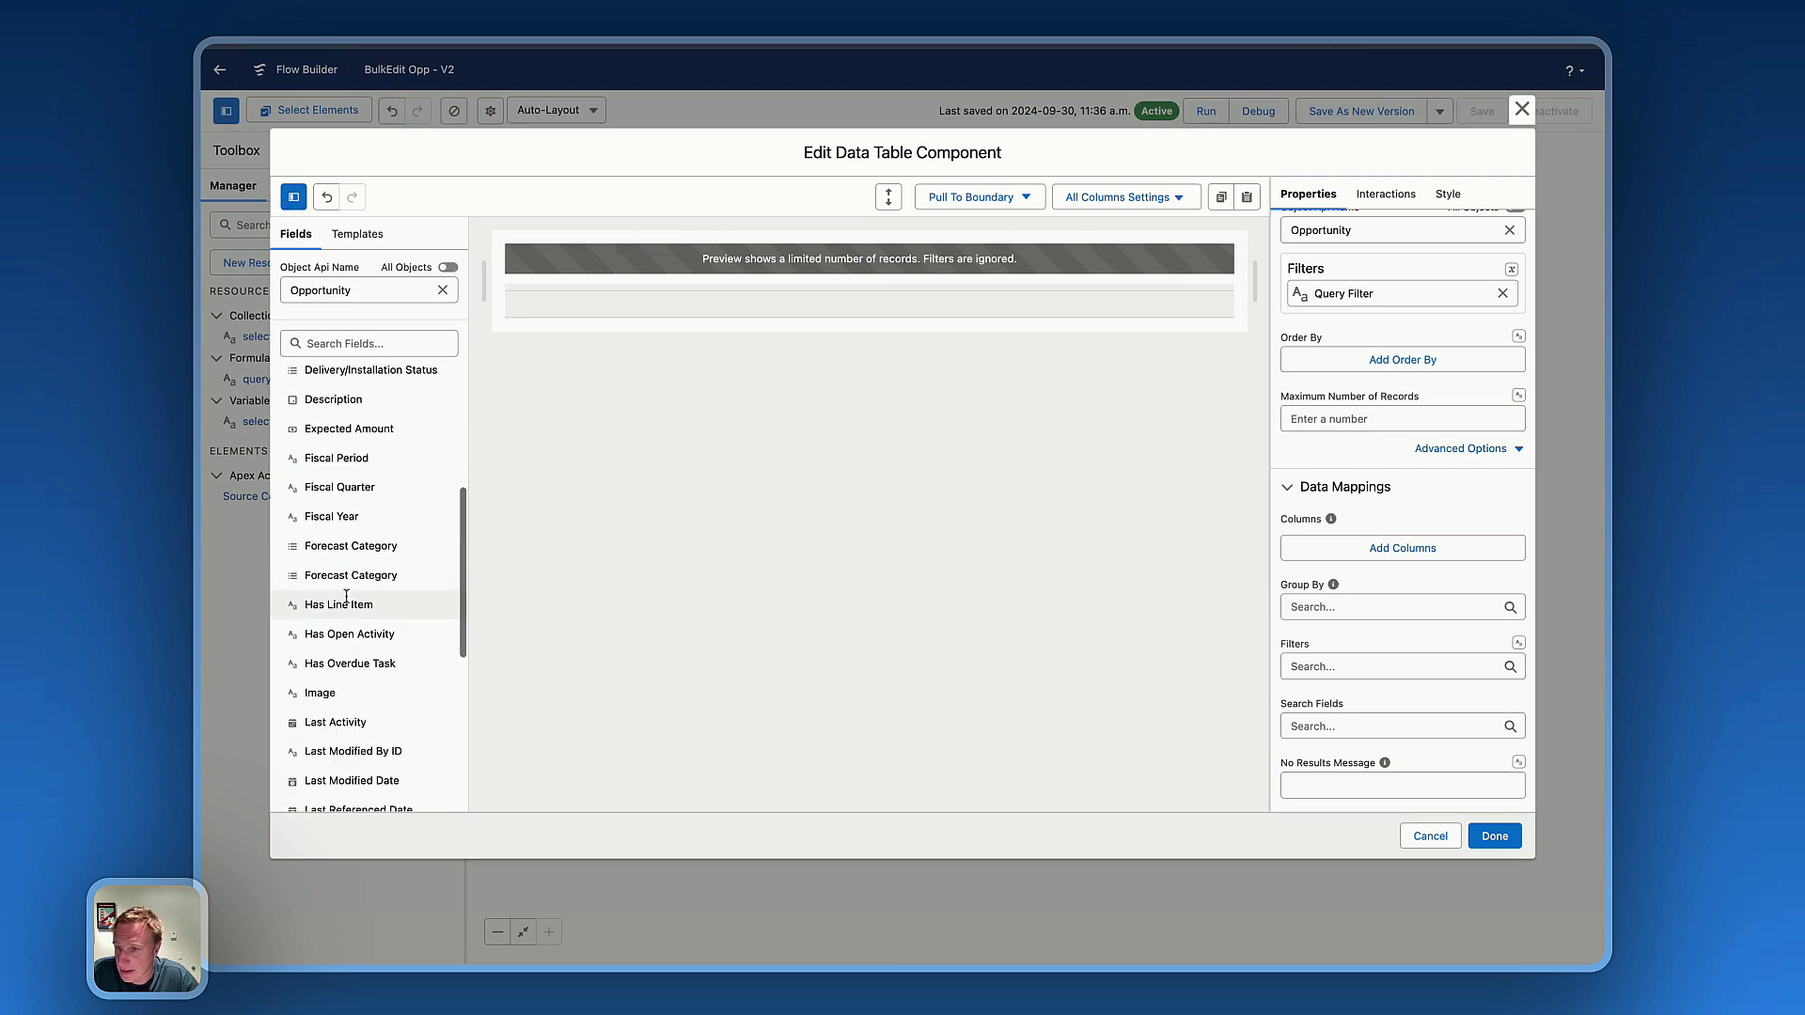
scroll(346, 598, "down", 3)
left_click_drag(346, 729, 675, 311)
scroll(339, 470, "up", 10)
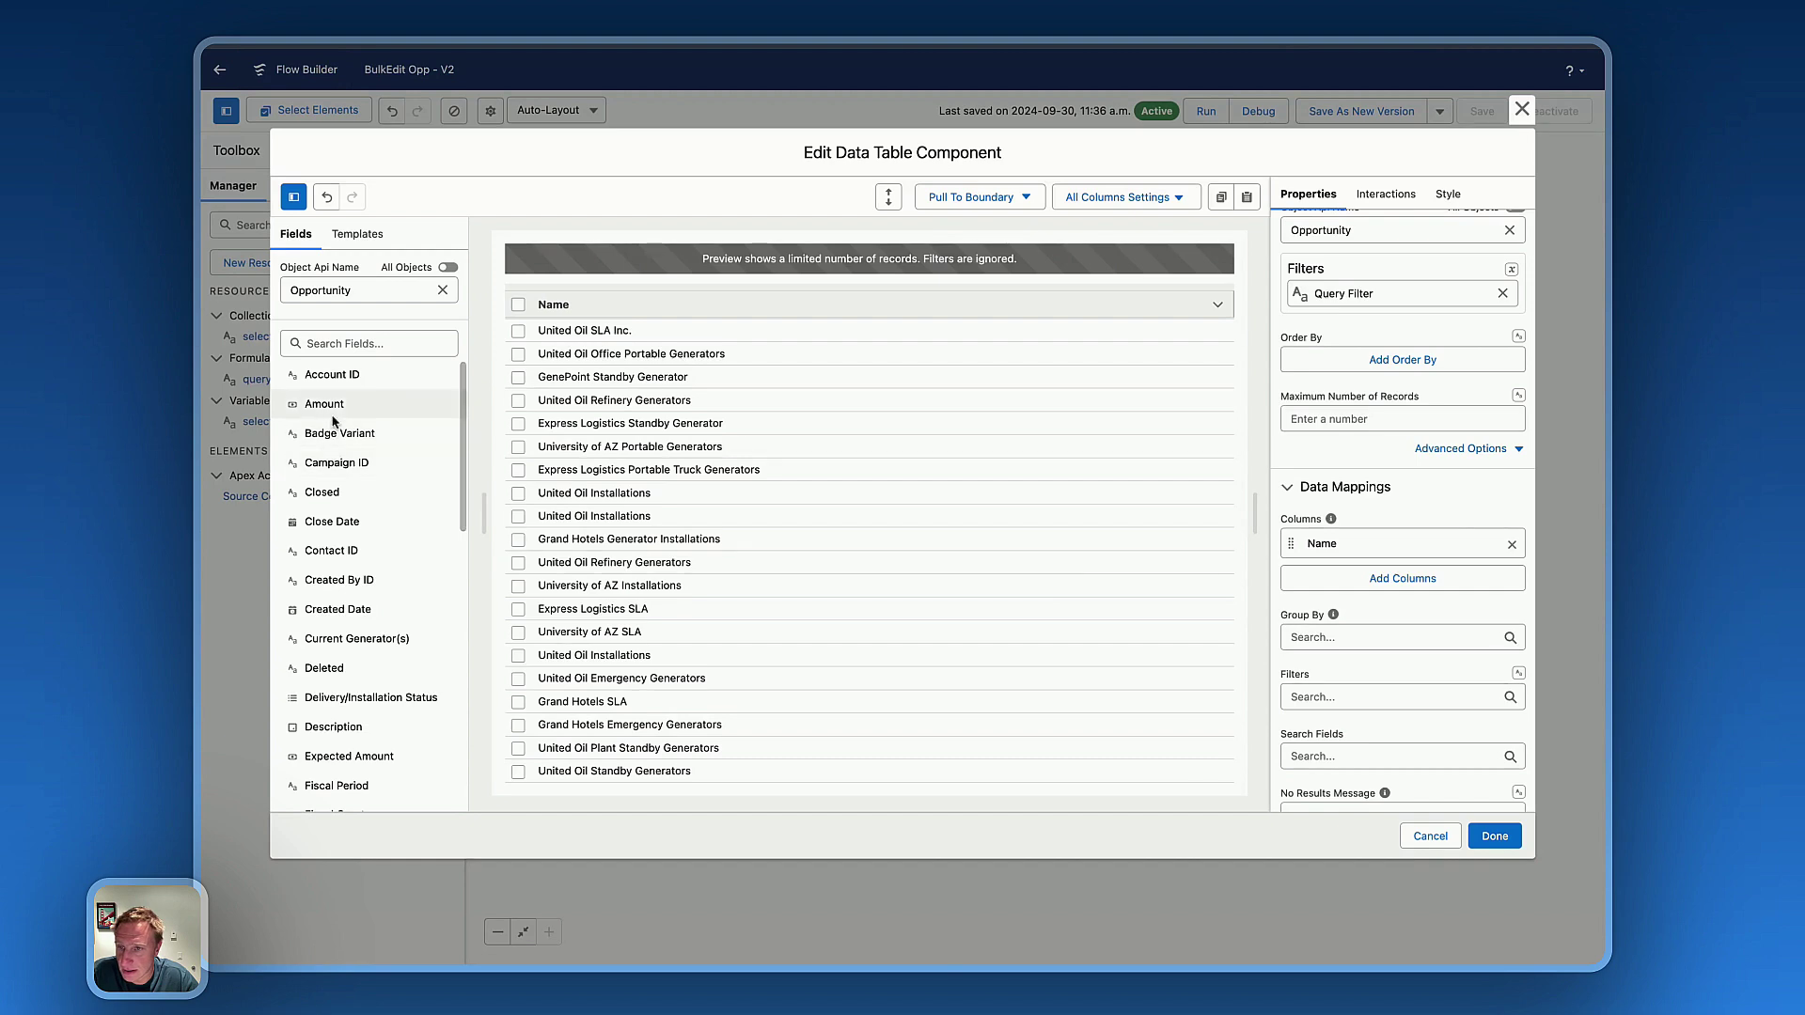
left_click_drag(329, 404, 1231, 318)
scroll(310, 564, "down", 1)
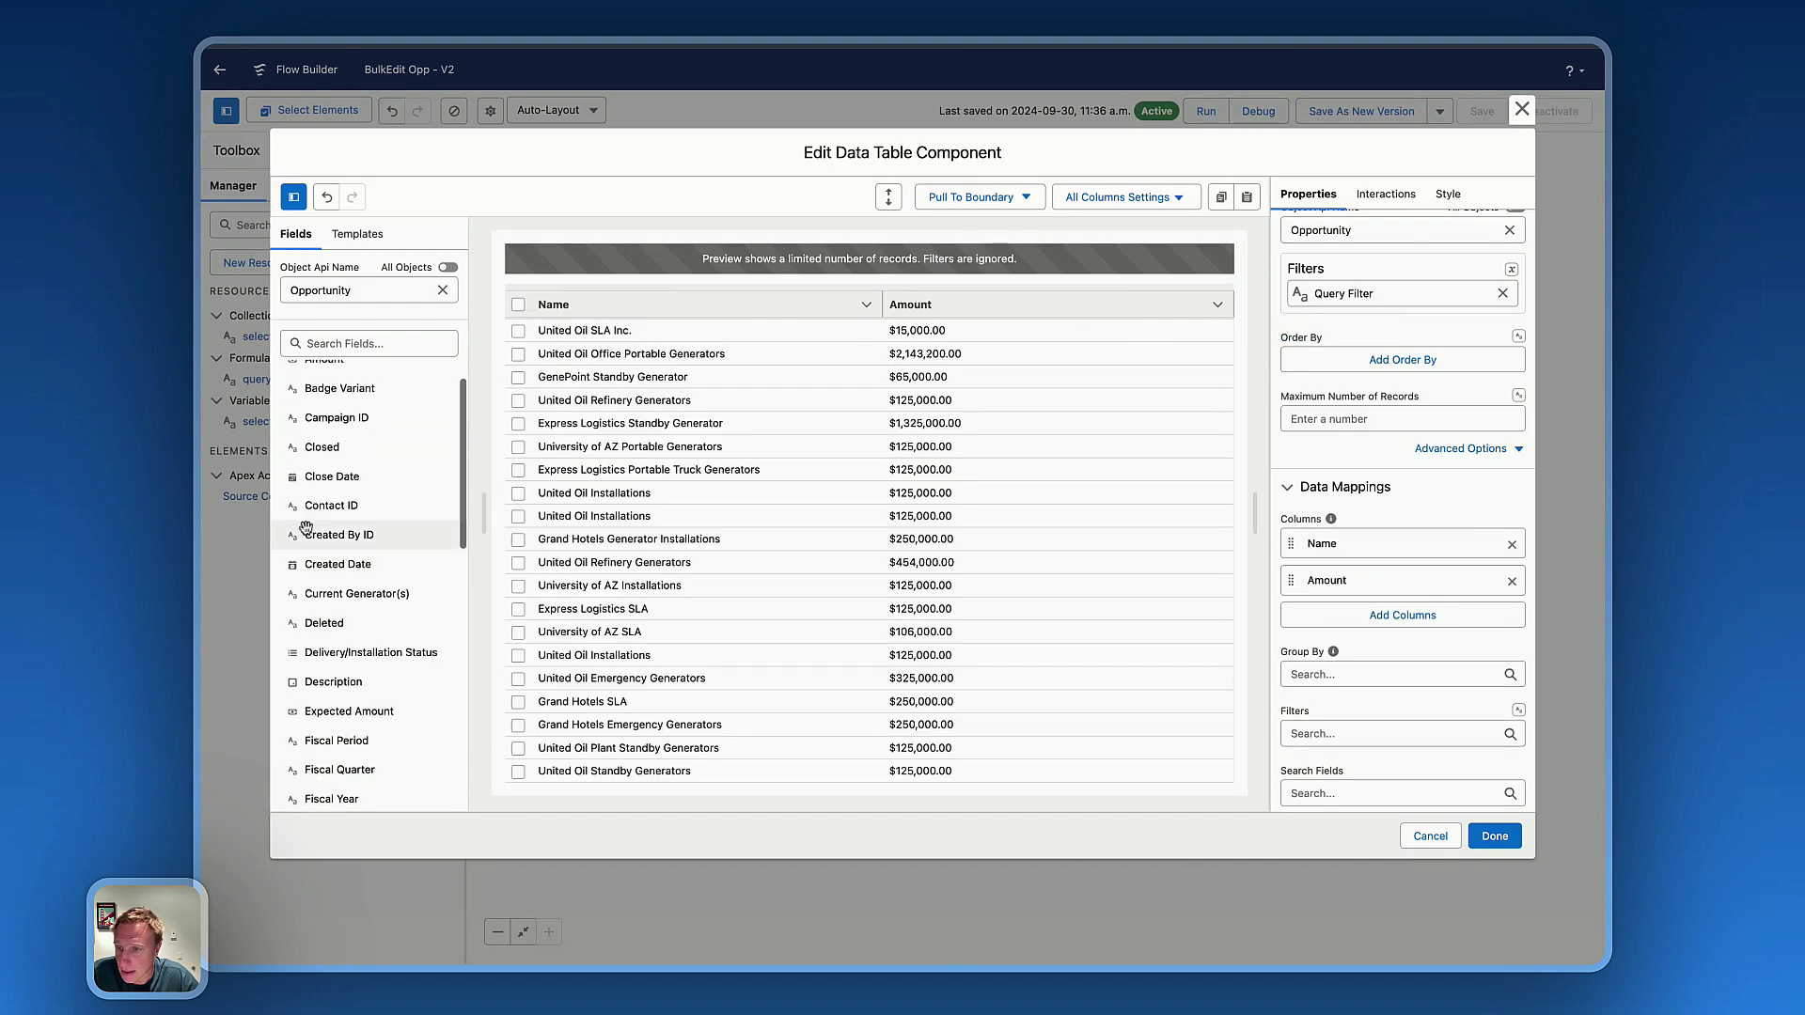
left_click_drag(342, 476, 1226, 319)
- Insert the Probability (%) field as a column between Amount and Close Date
scroll(406, 655, "down", 1)
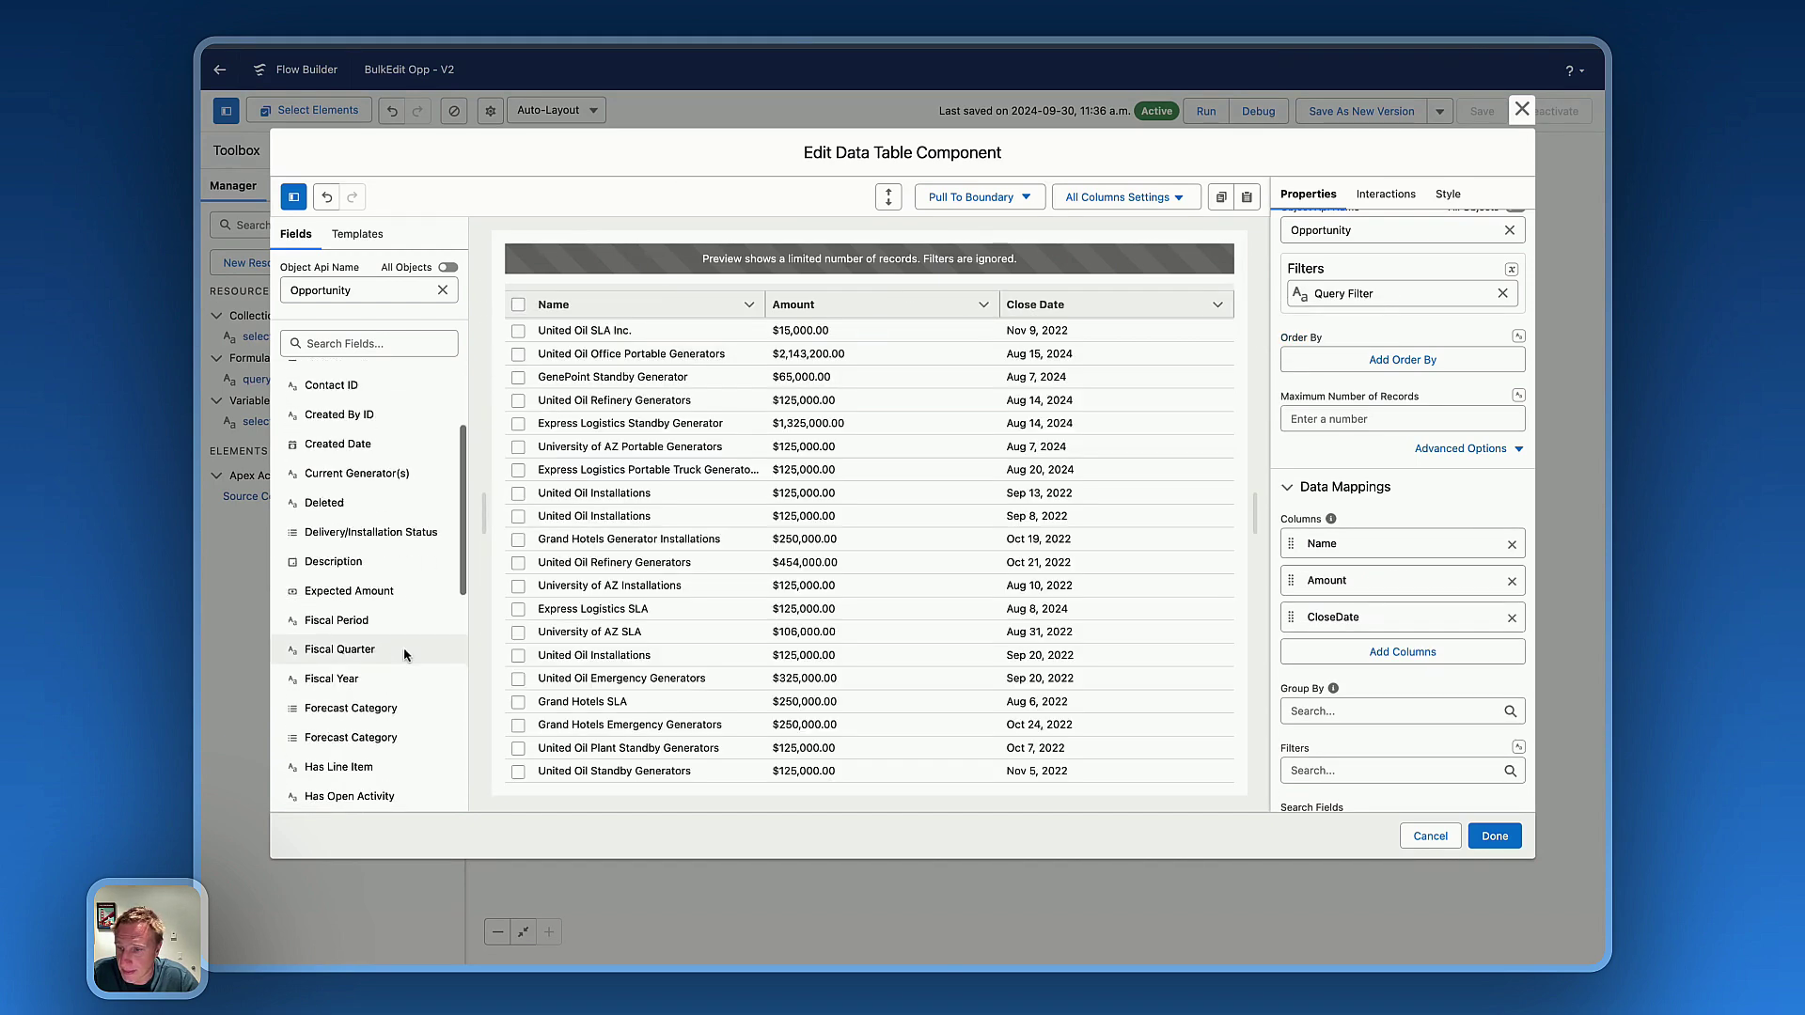
scroll(406, 655, "down", 5)
scroll(349, 555, "up", 1)
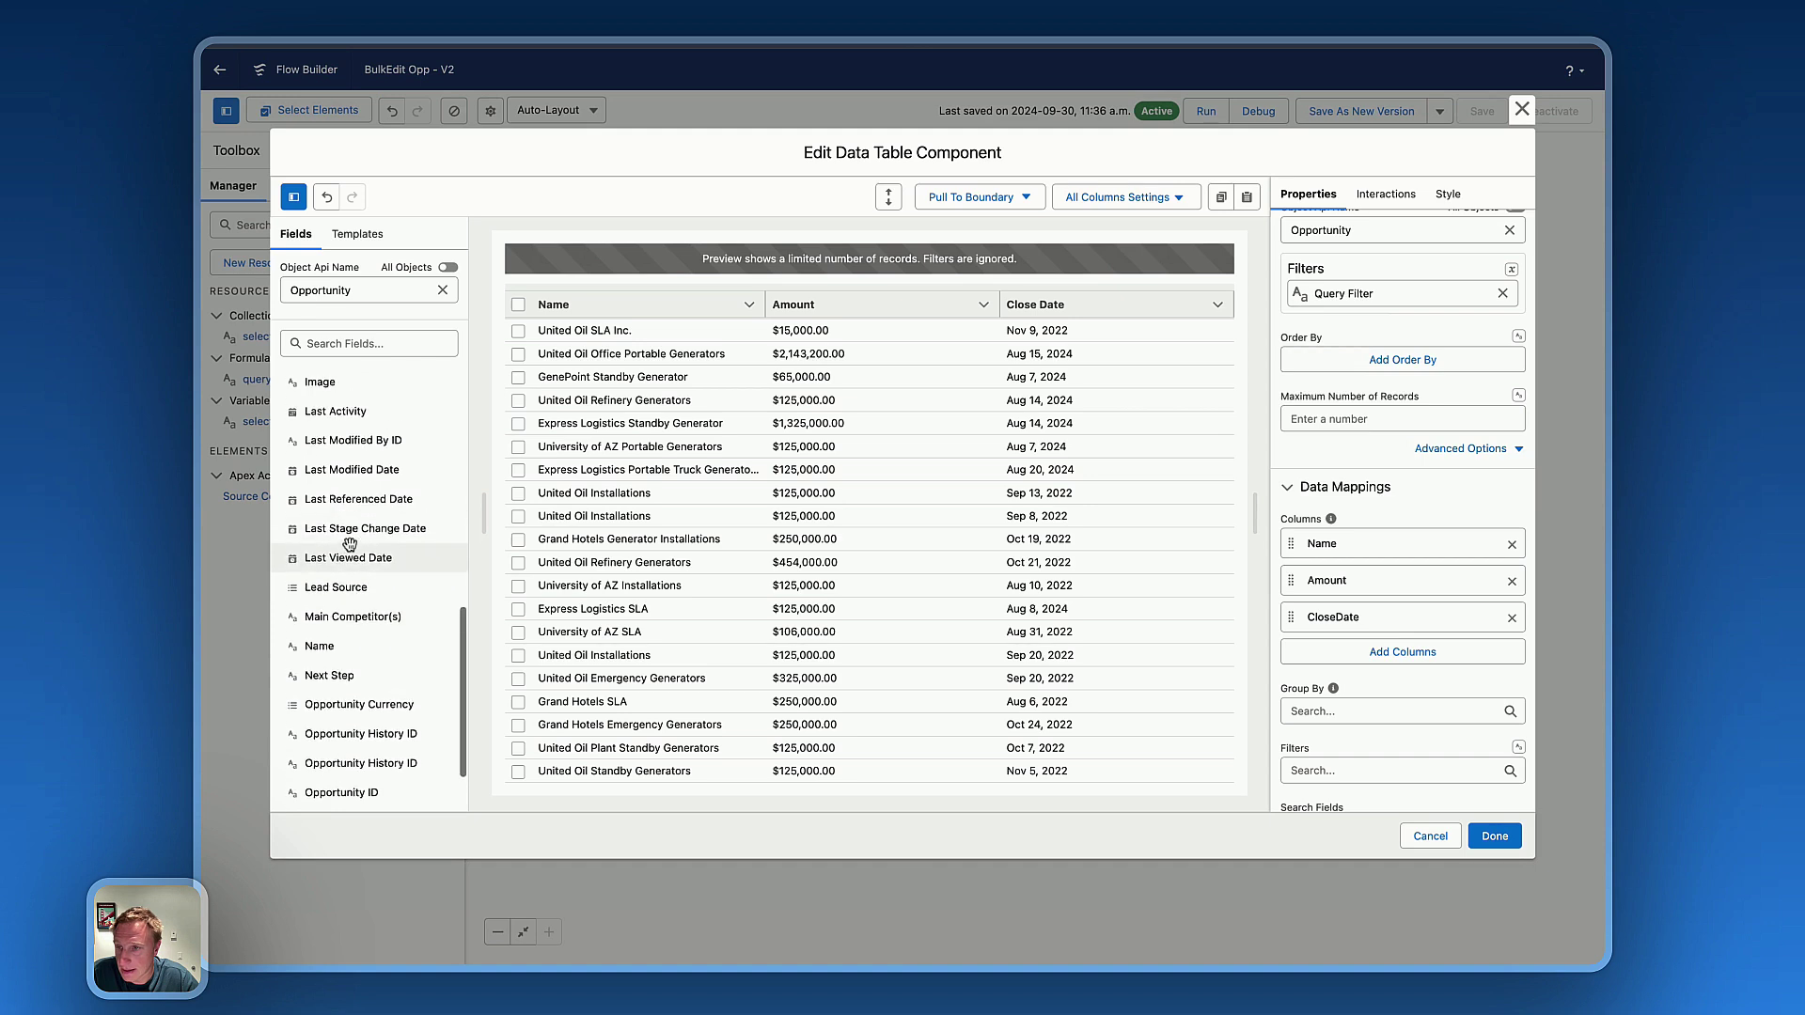
scroll(350, 545, "up", 6)
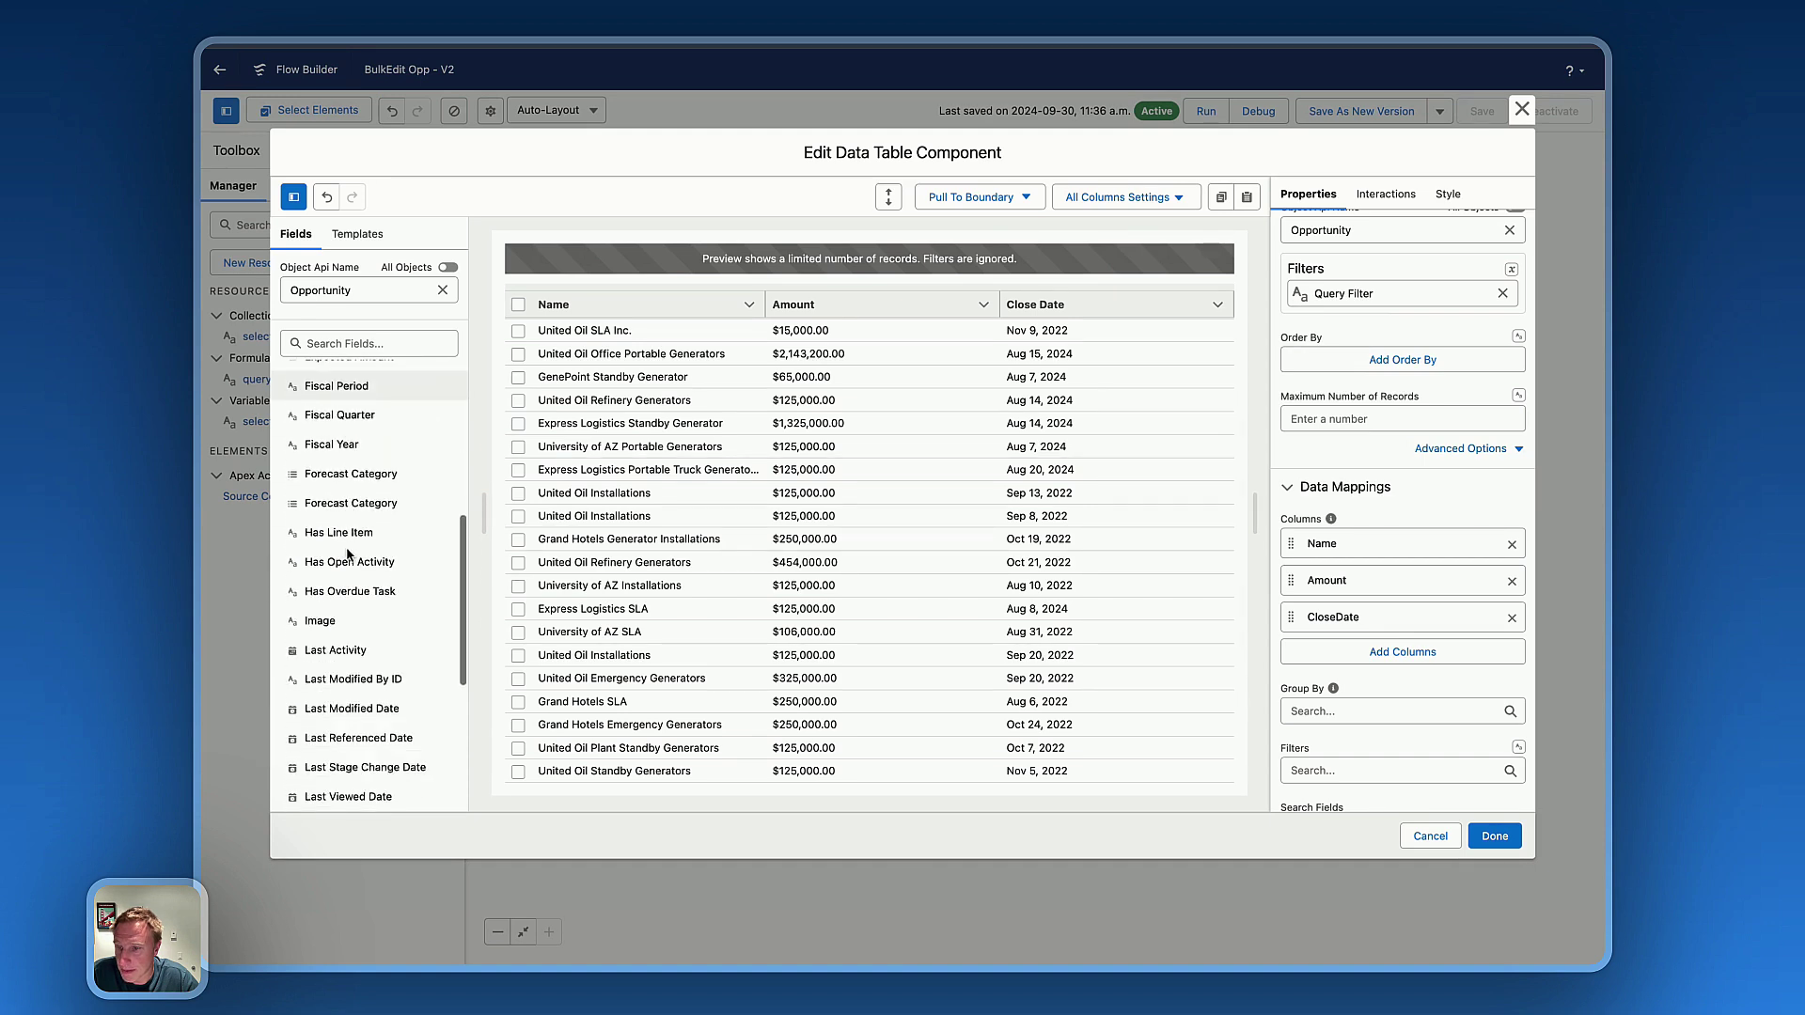
scroll(348, 555, "down", 5)
left_click_drag(324, 740, 930, 324)
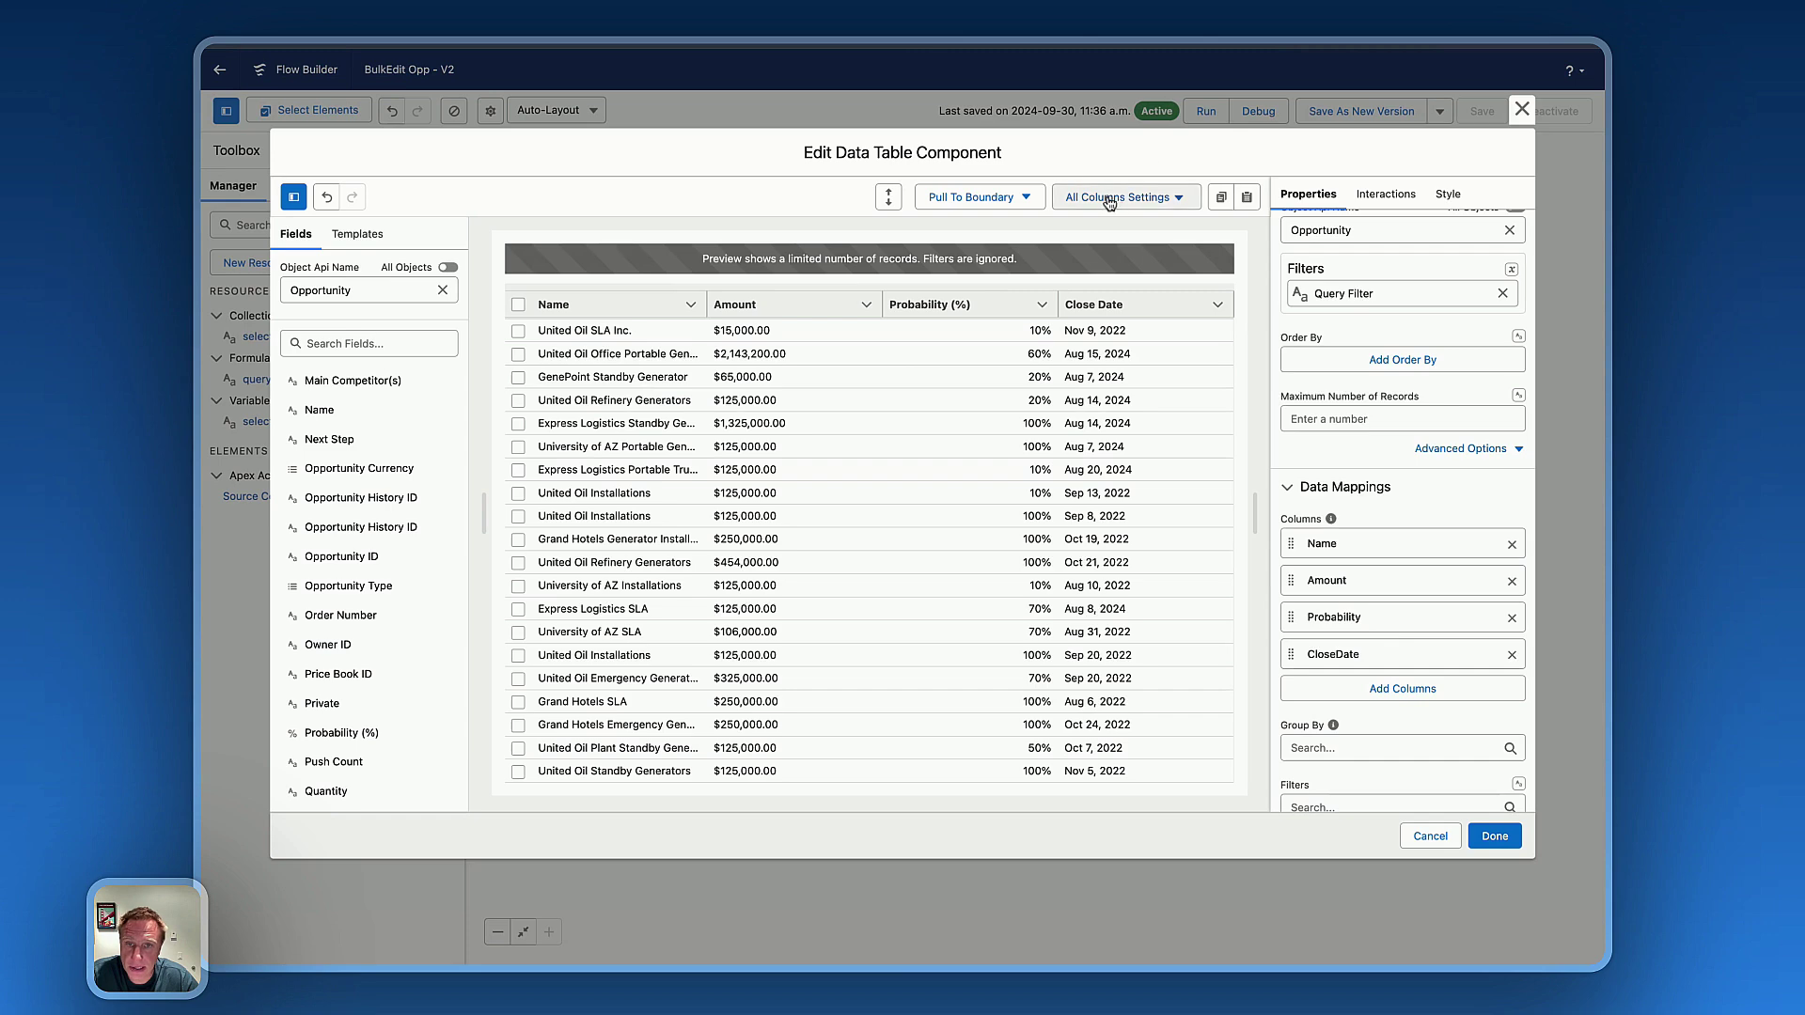
- Make all columns of the data table editable and display them as input
left_click(1109, 200)
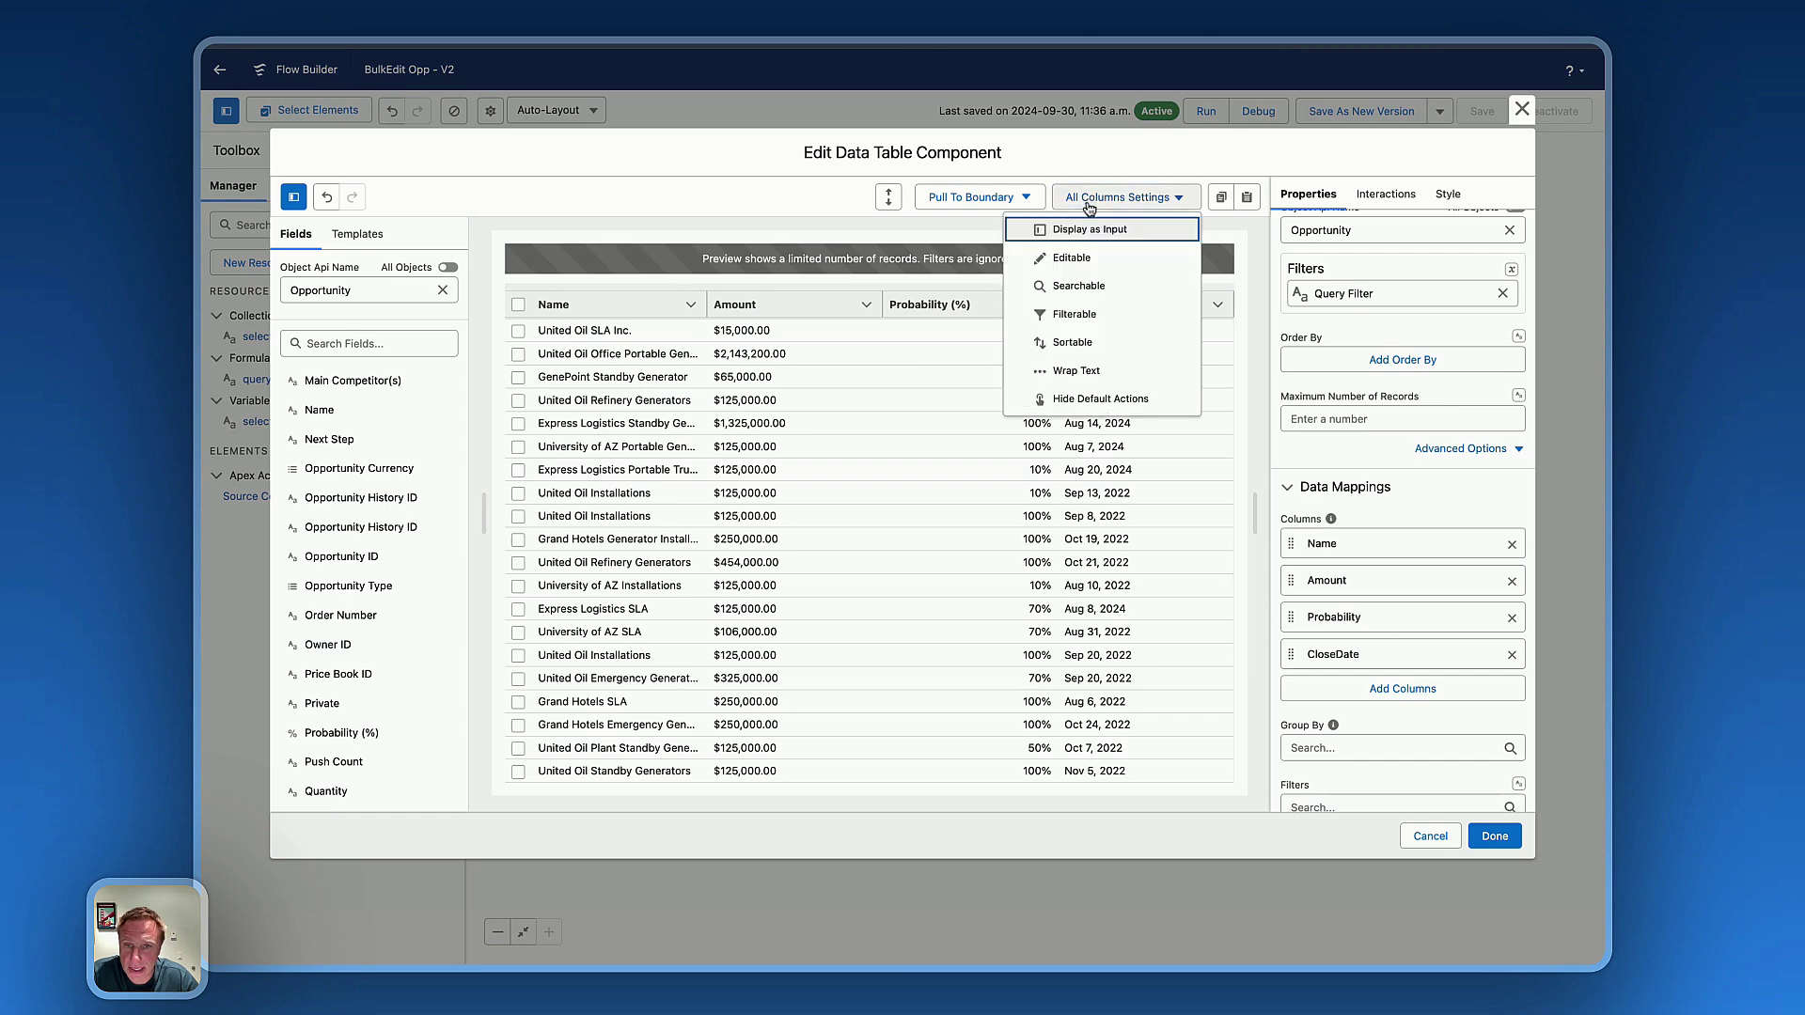
left_click(1064, 262)
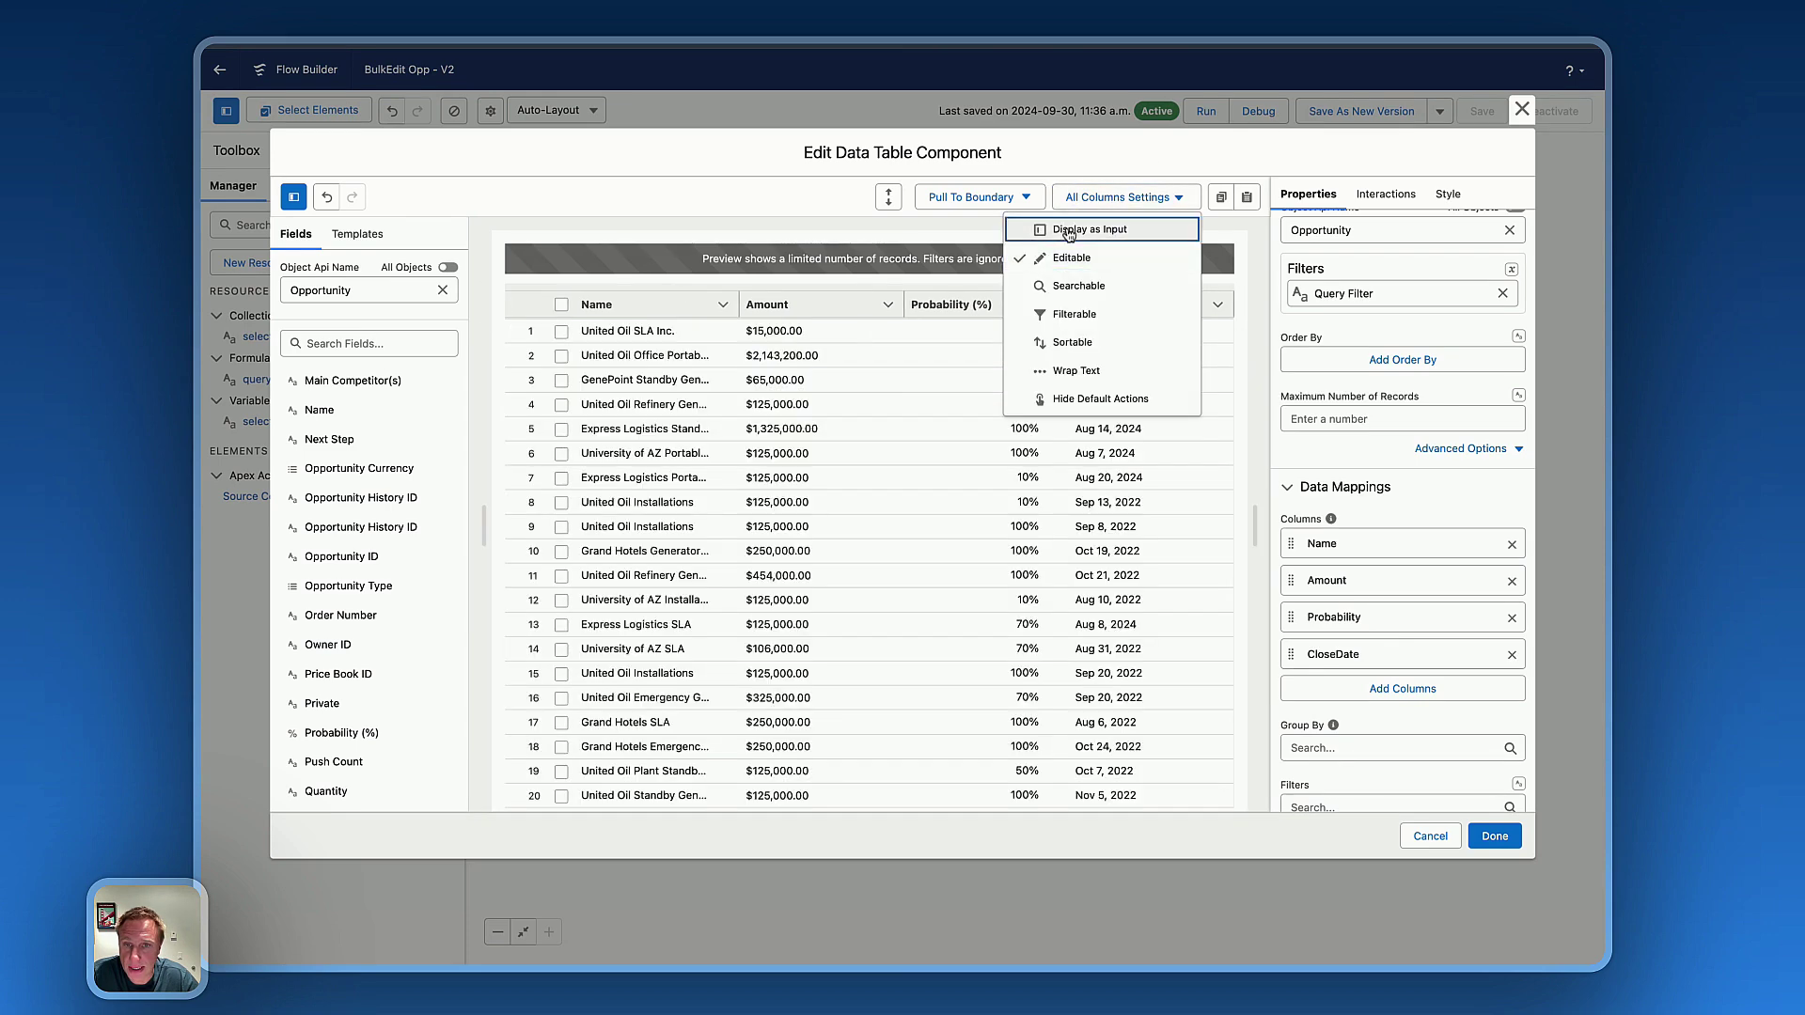
left_click(1067, 233)
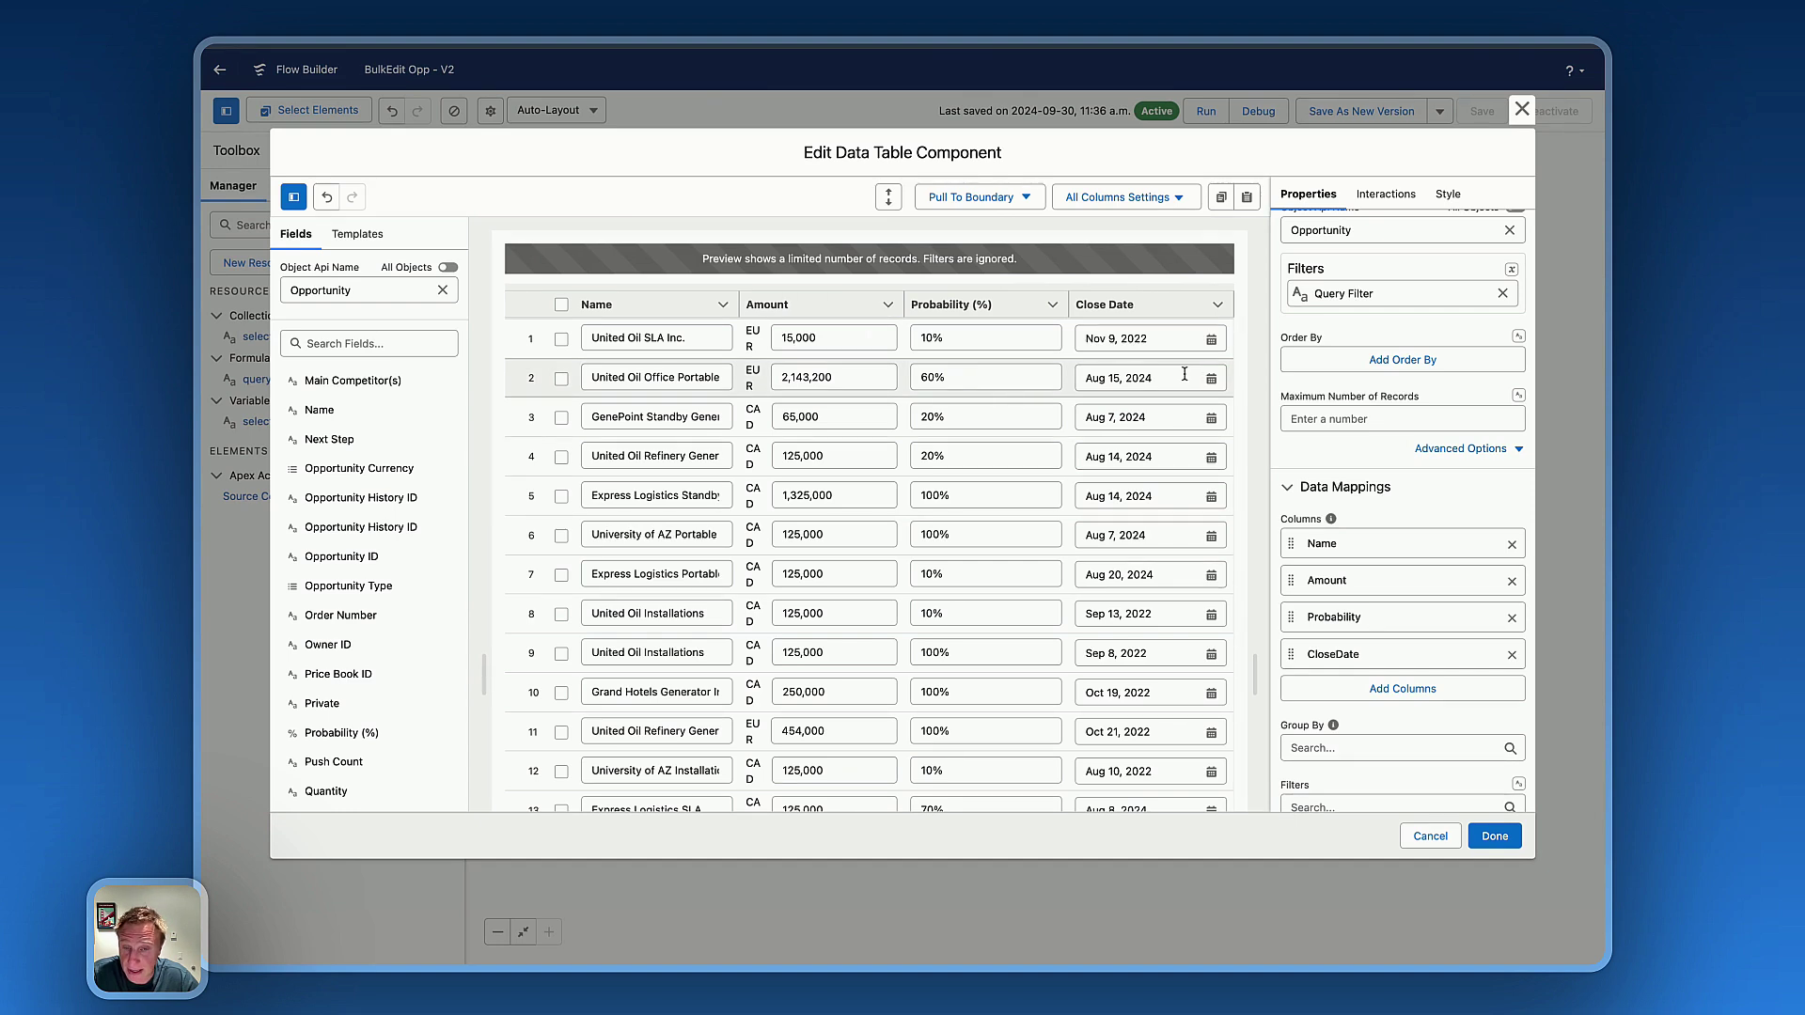
- Add a Save interaction of type Update Records to the data table
left_click(1388, 197)
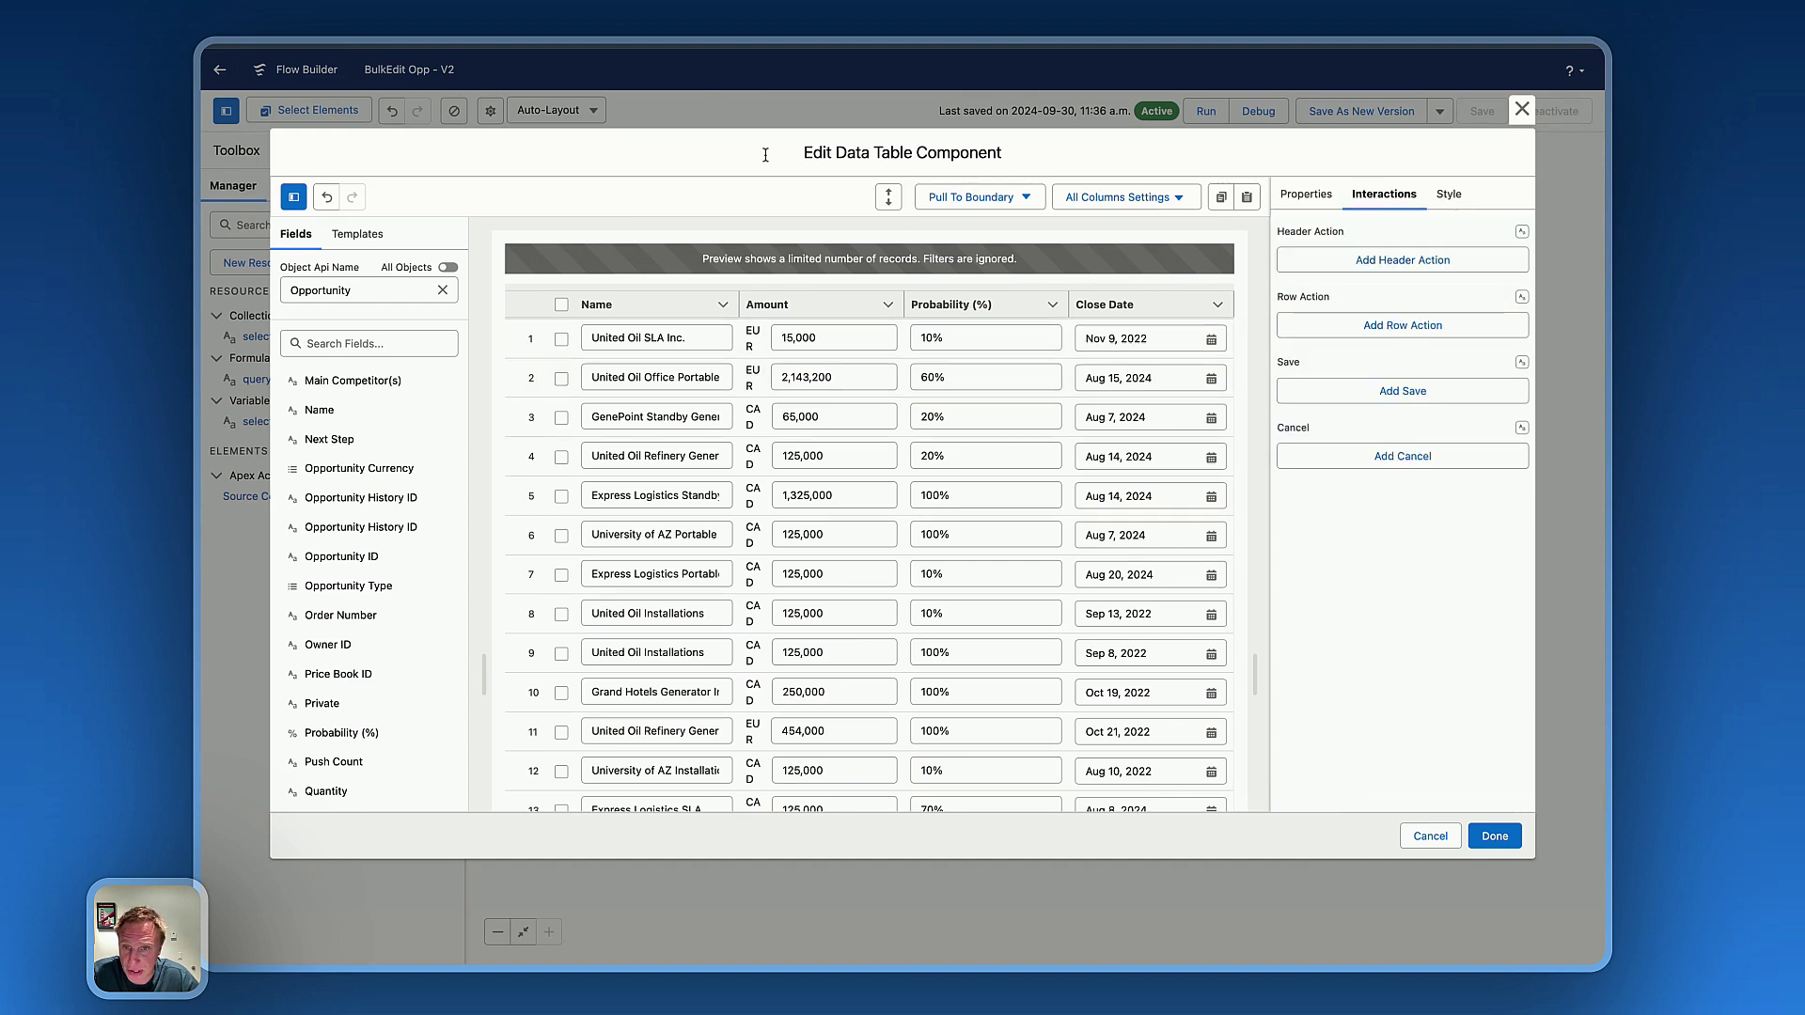
left_click(1337, 394)
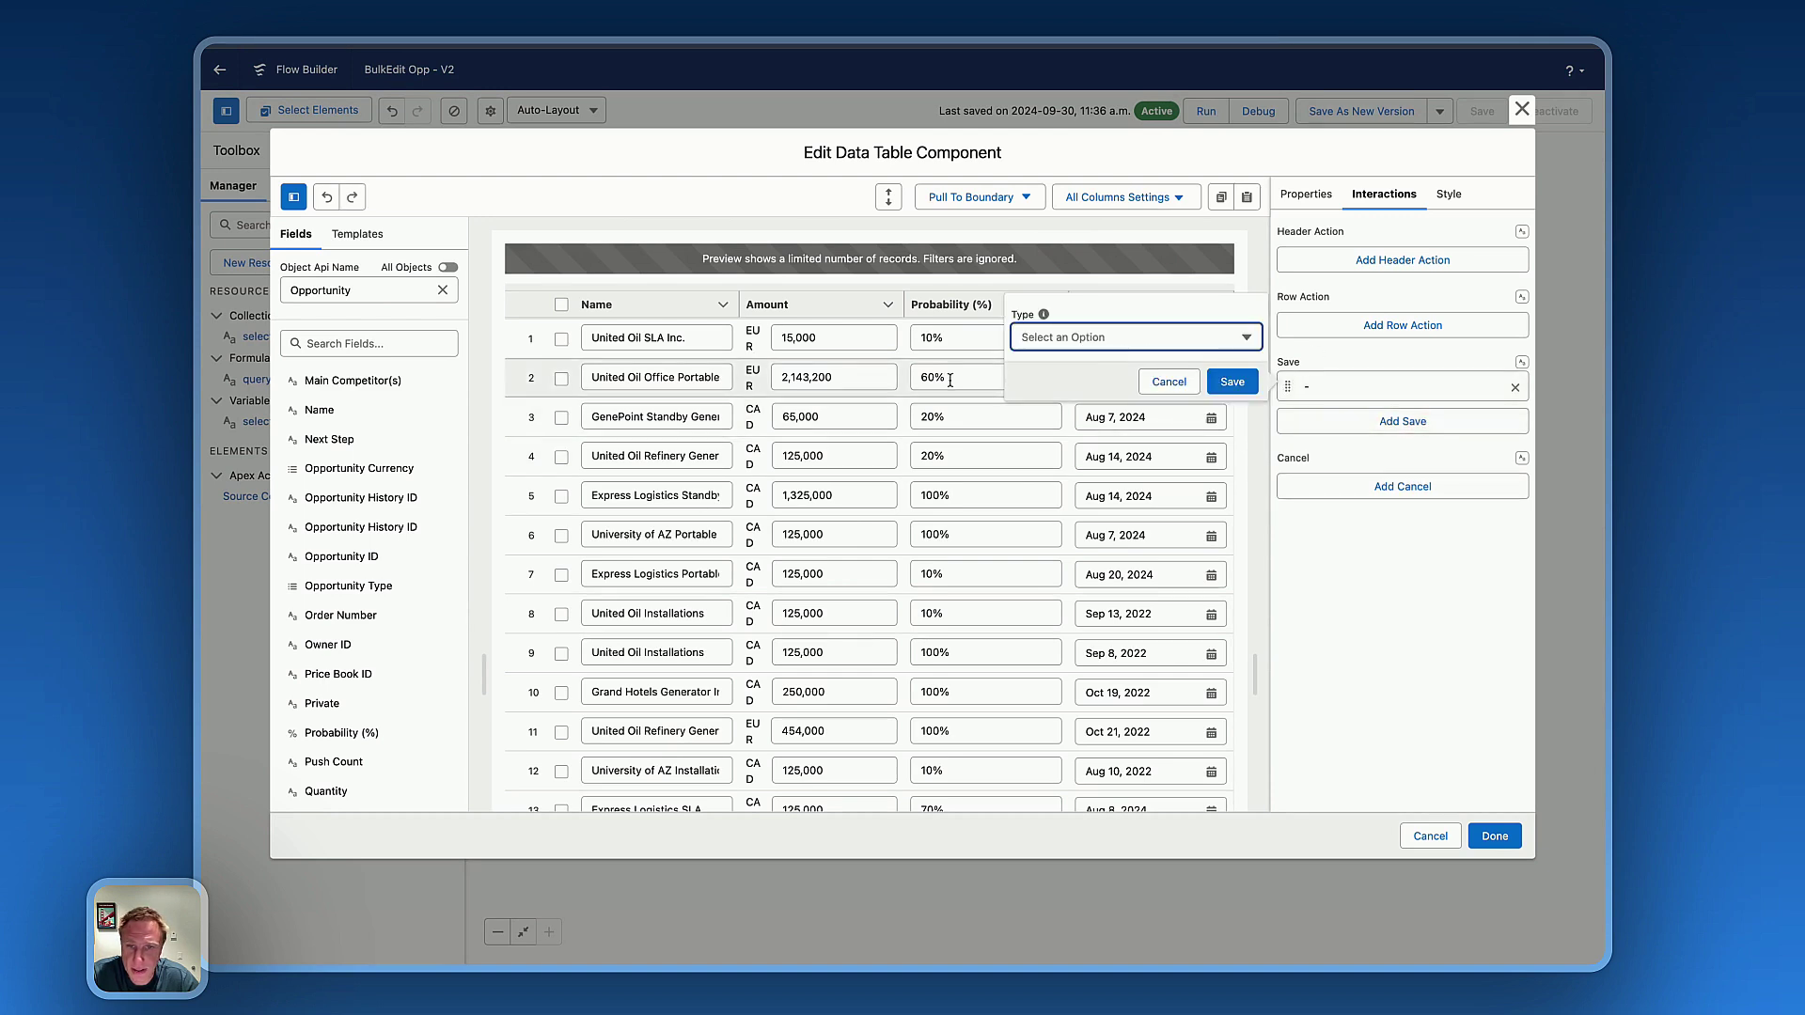
left_click(1109, 338)
scroll(1101, 526, "down", 5)
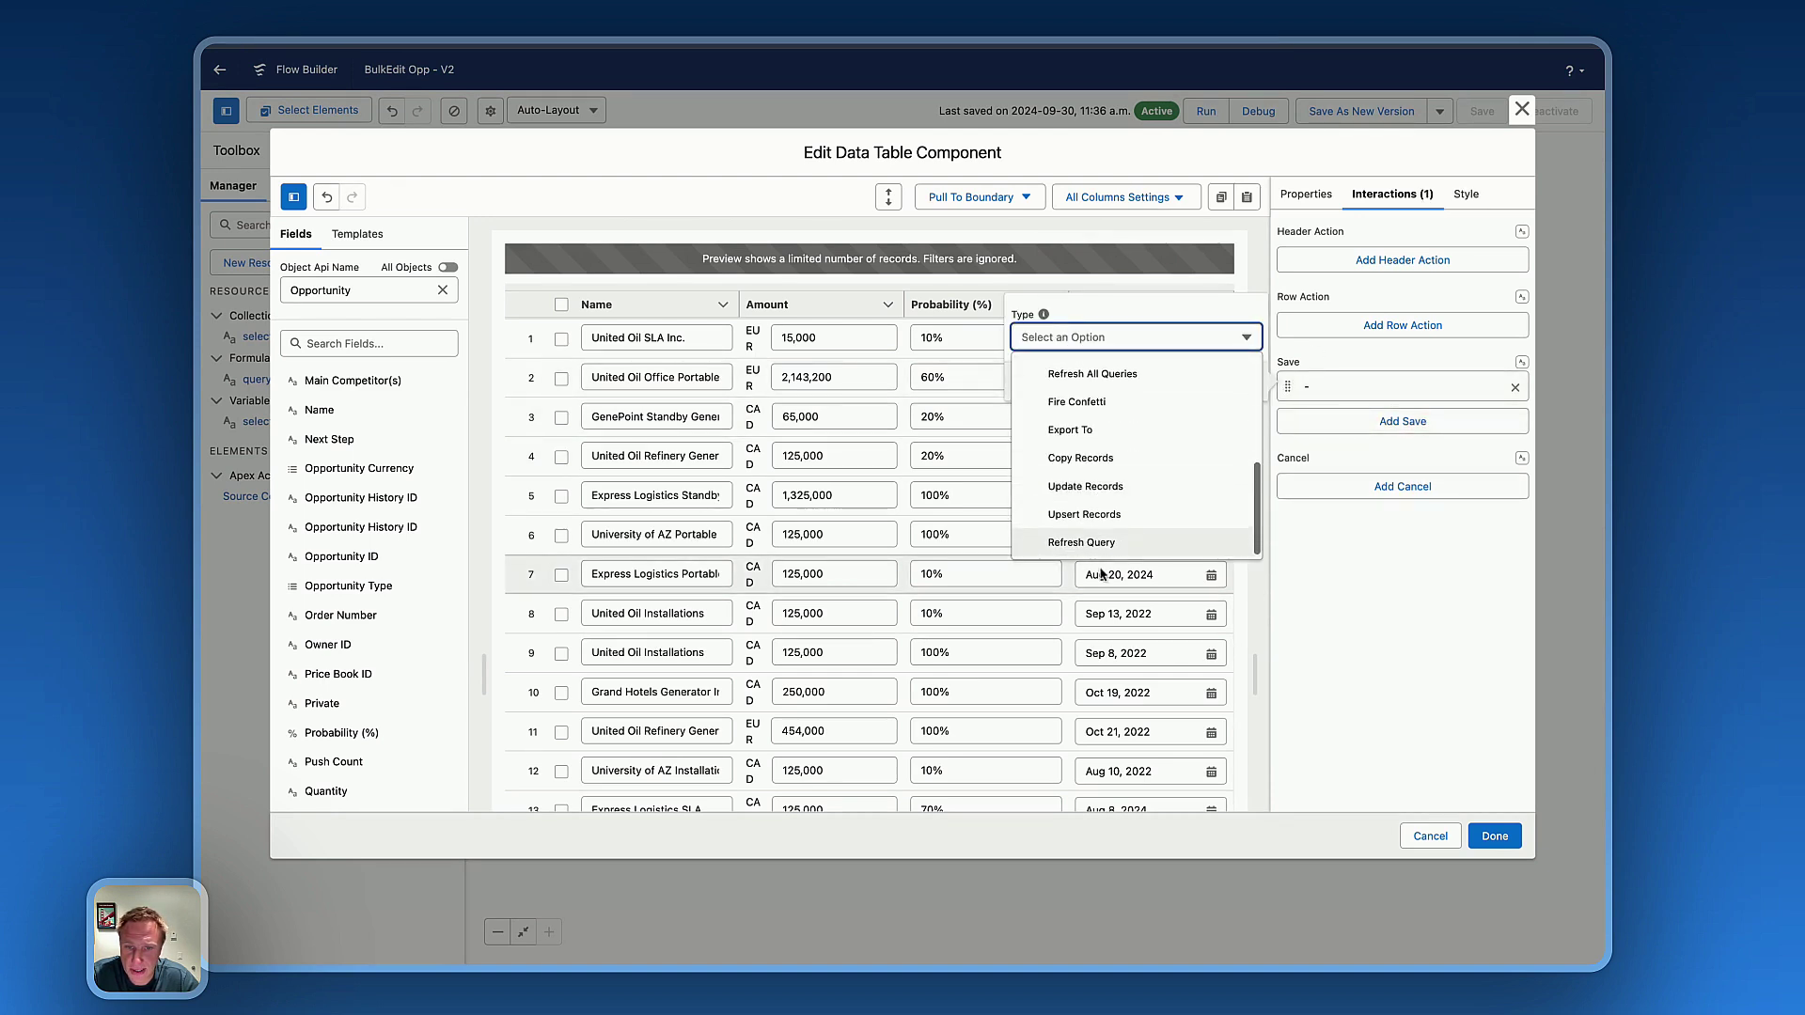
left_click(1086, 486)
left_click(1235, 380)
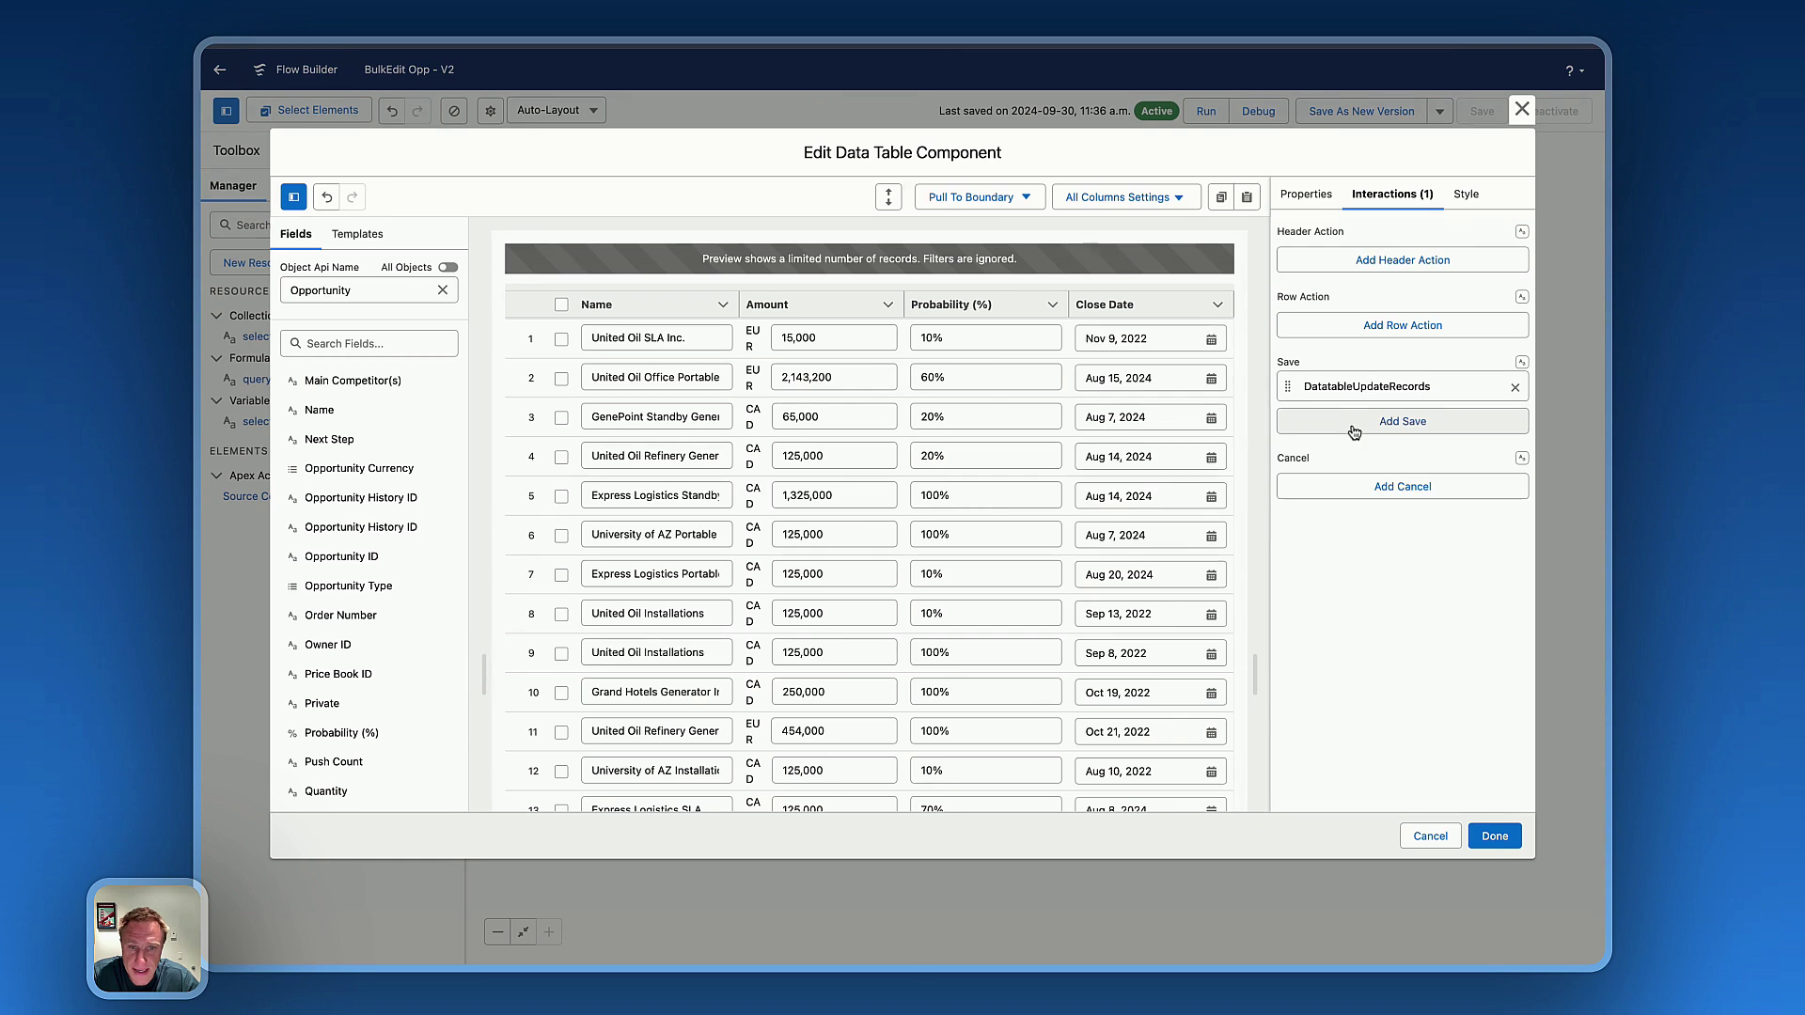
- Add a second Save interaction of type Flow Navigation set to Finish
left_click(1354, 431)
left_click(1109, 372)
left_click(1092, 404)
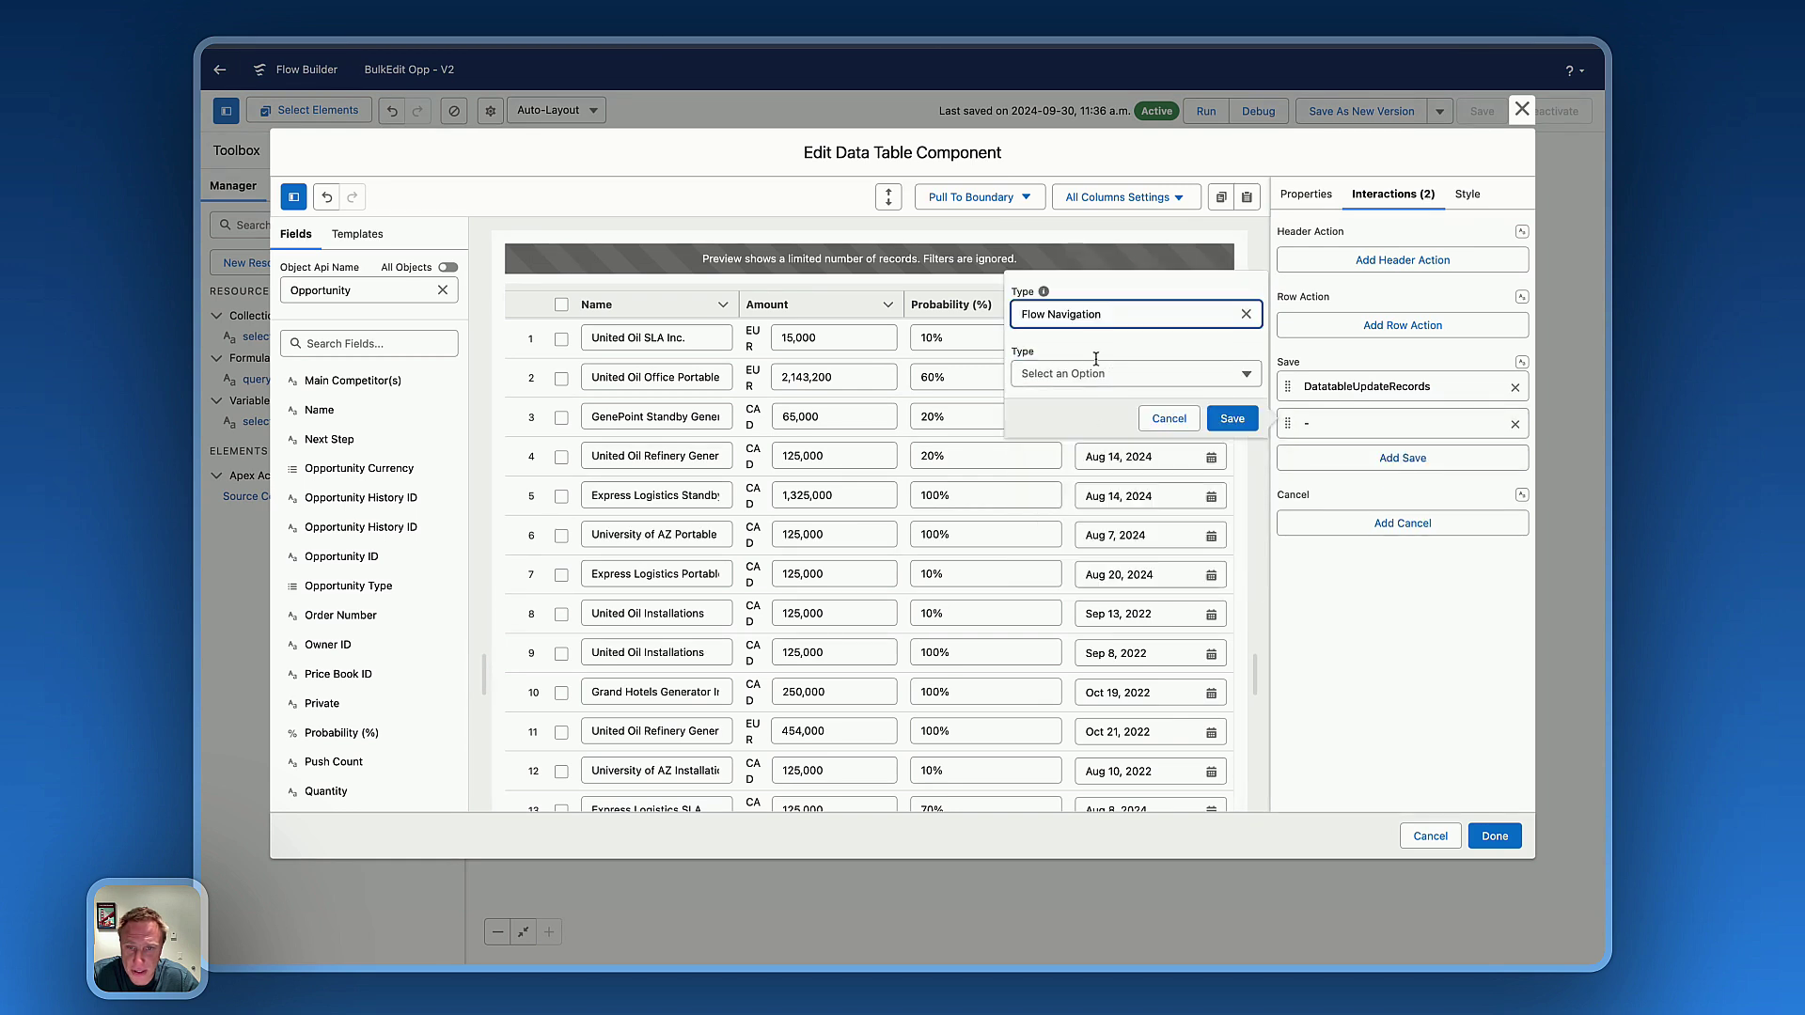
left_click(1096, 373)
left_click(1081, 498)
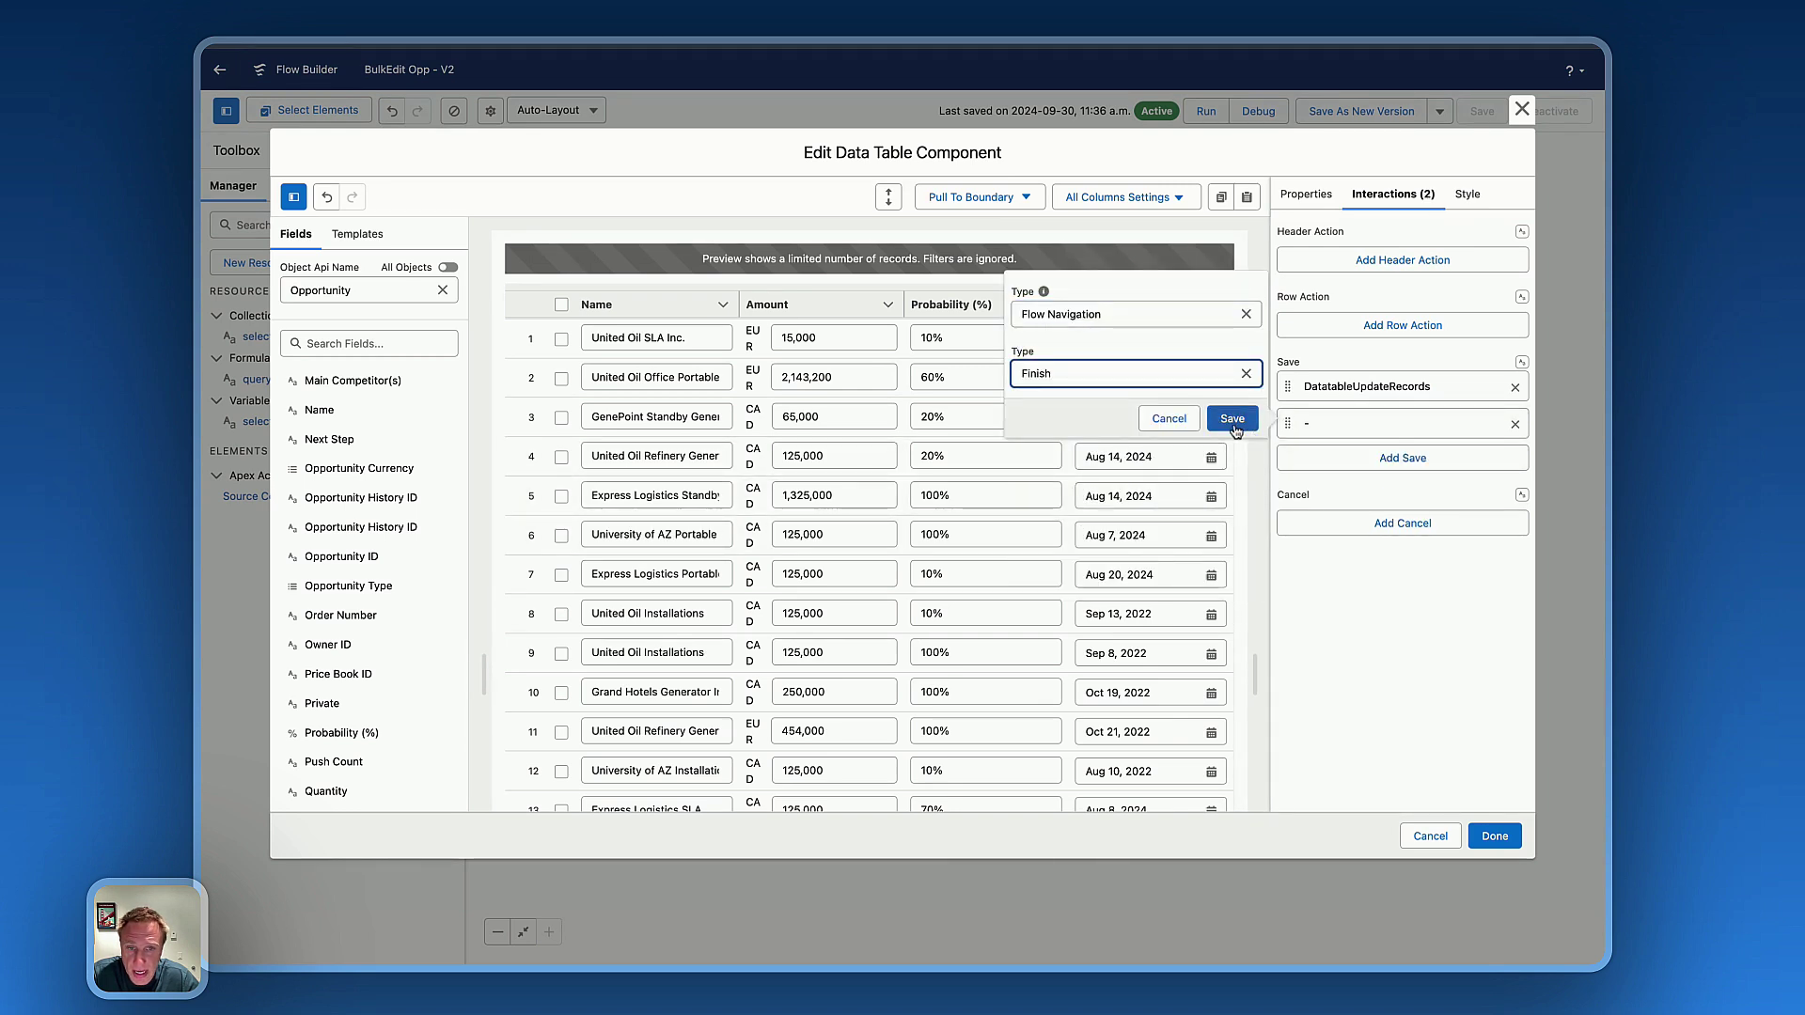
left_click(1232, 420)
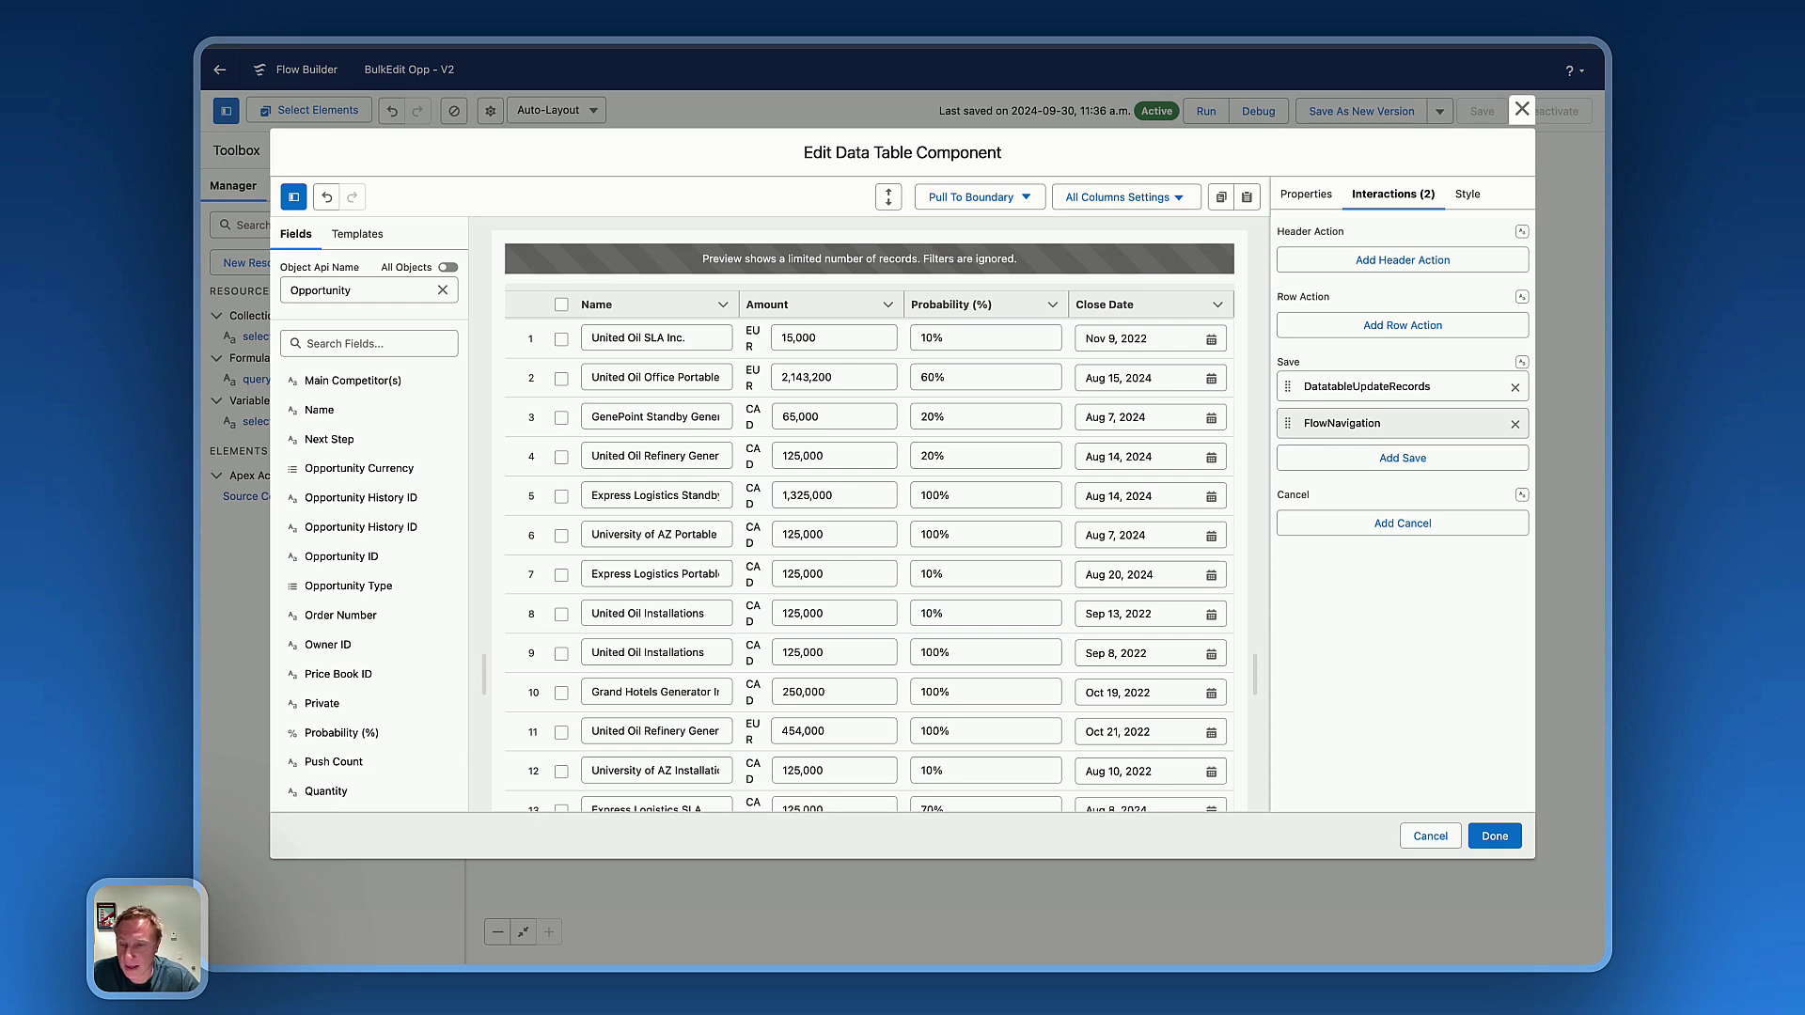
- Accept the data table and screen edits, then save the BulkEdit Opp flow as a new version and activate it
left_click(1496, 836)
left_click(1497, 837)
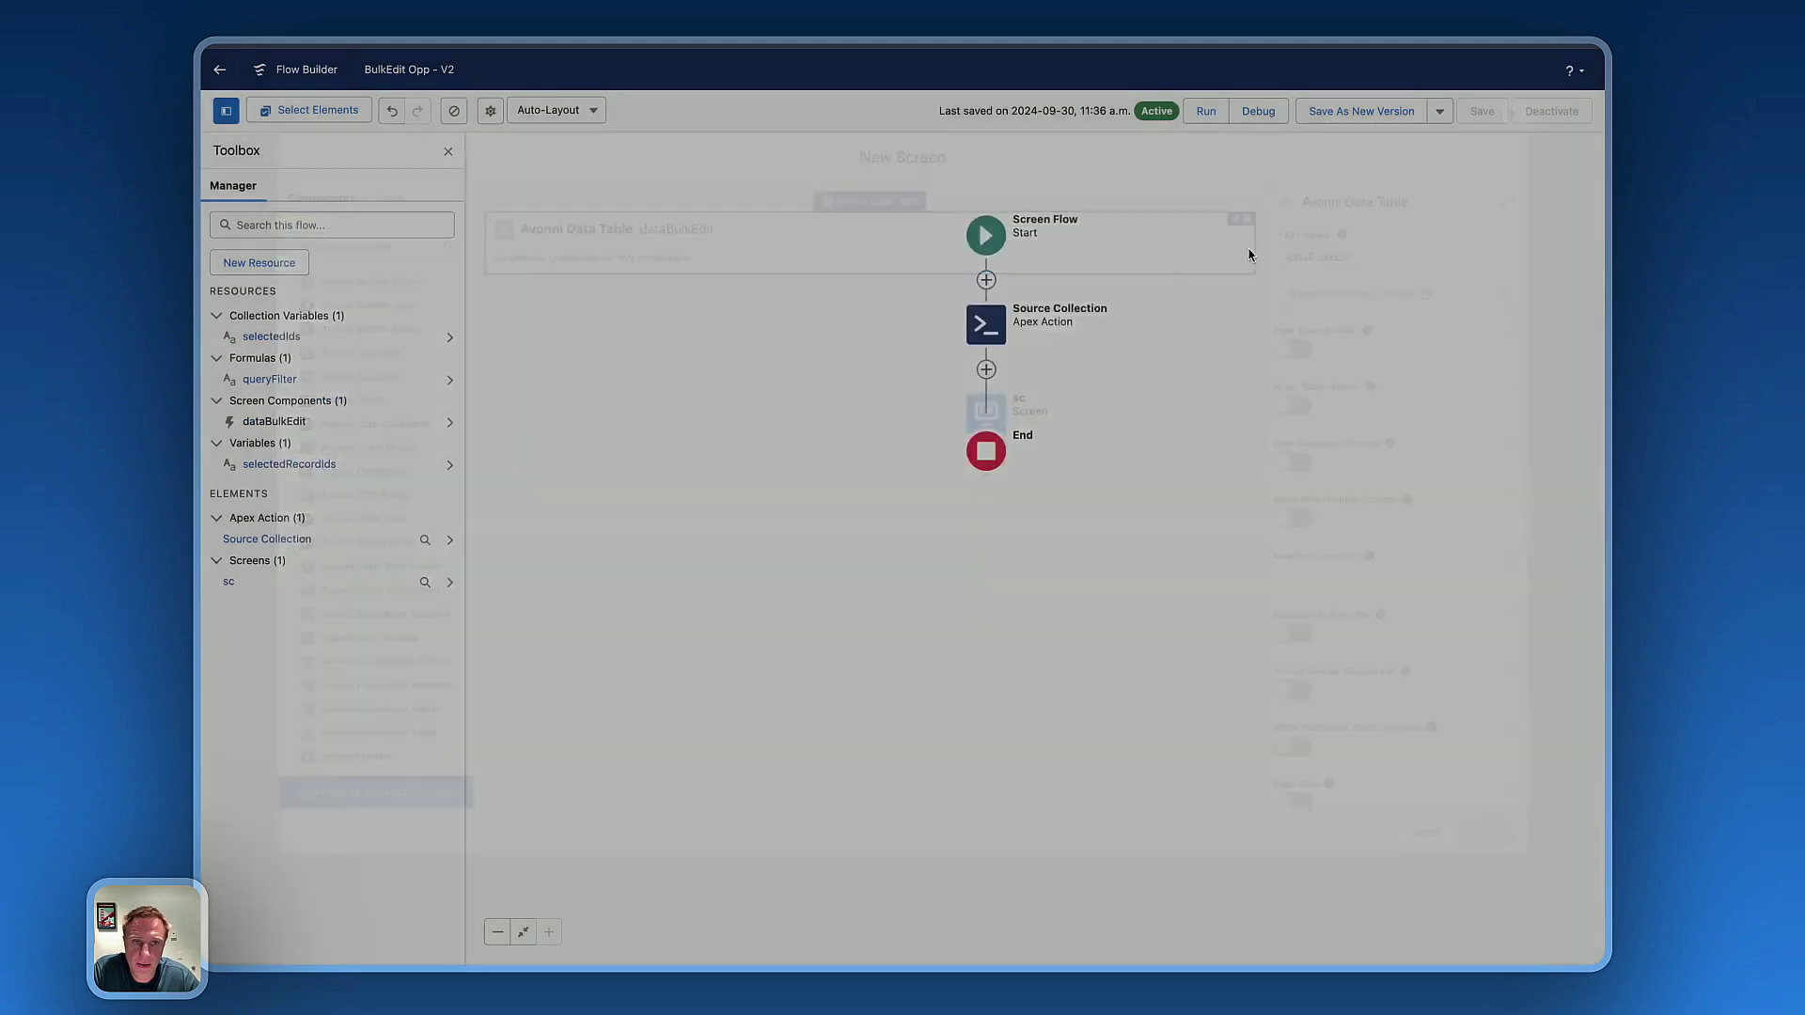
left_click(1361, 111)
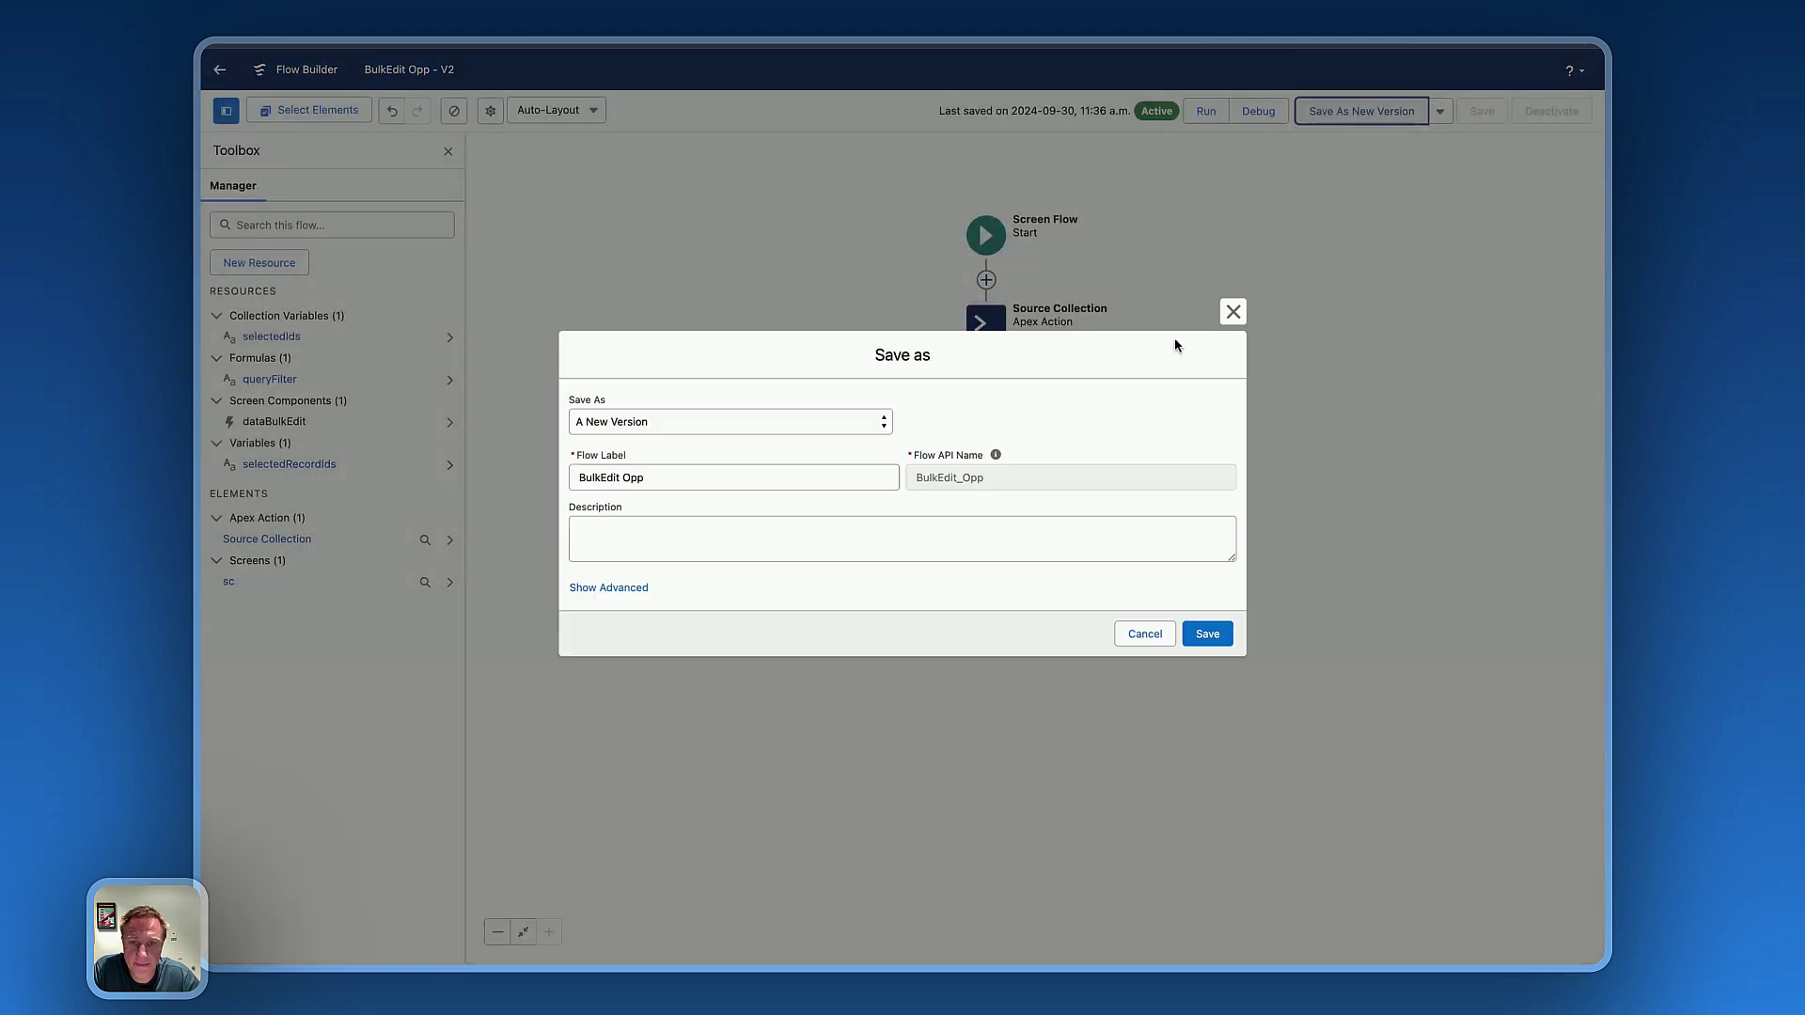
left_click(1206, 633)
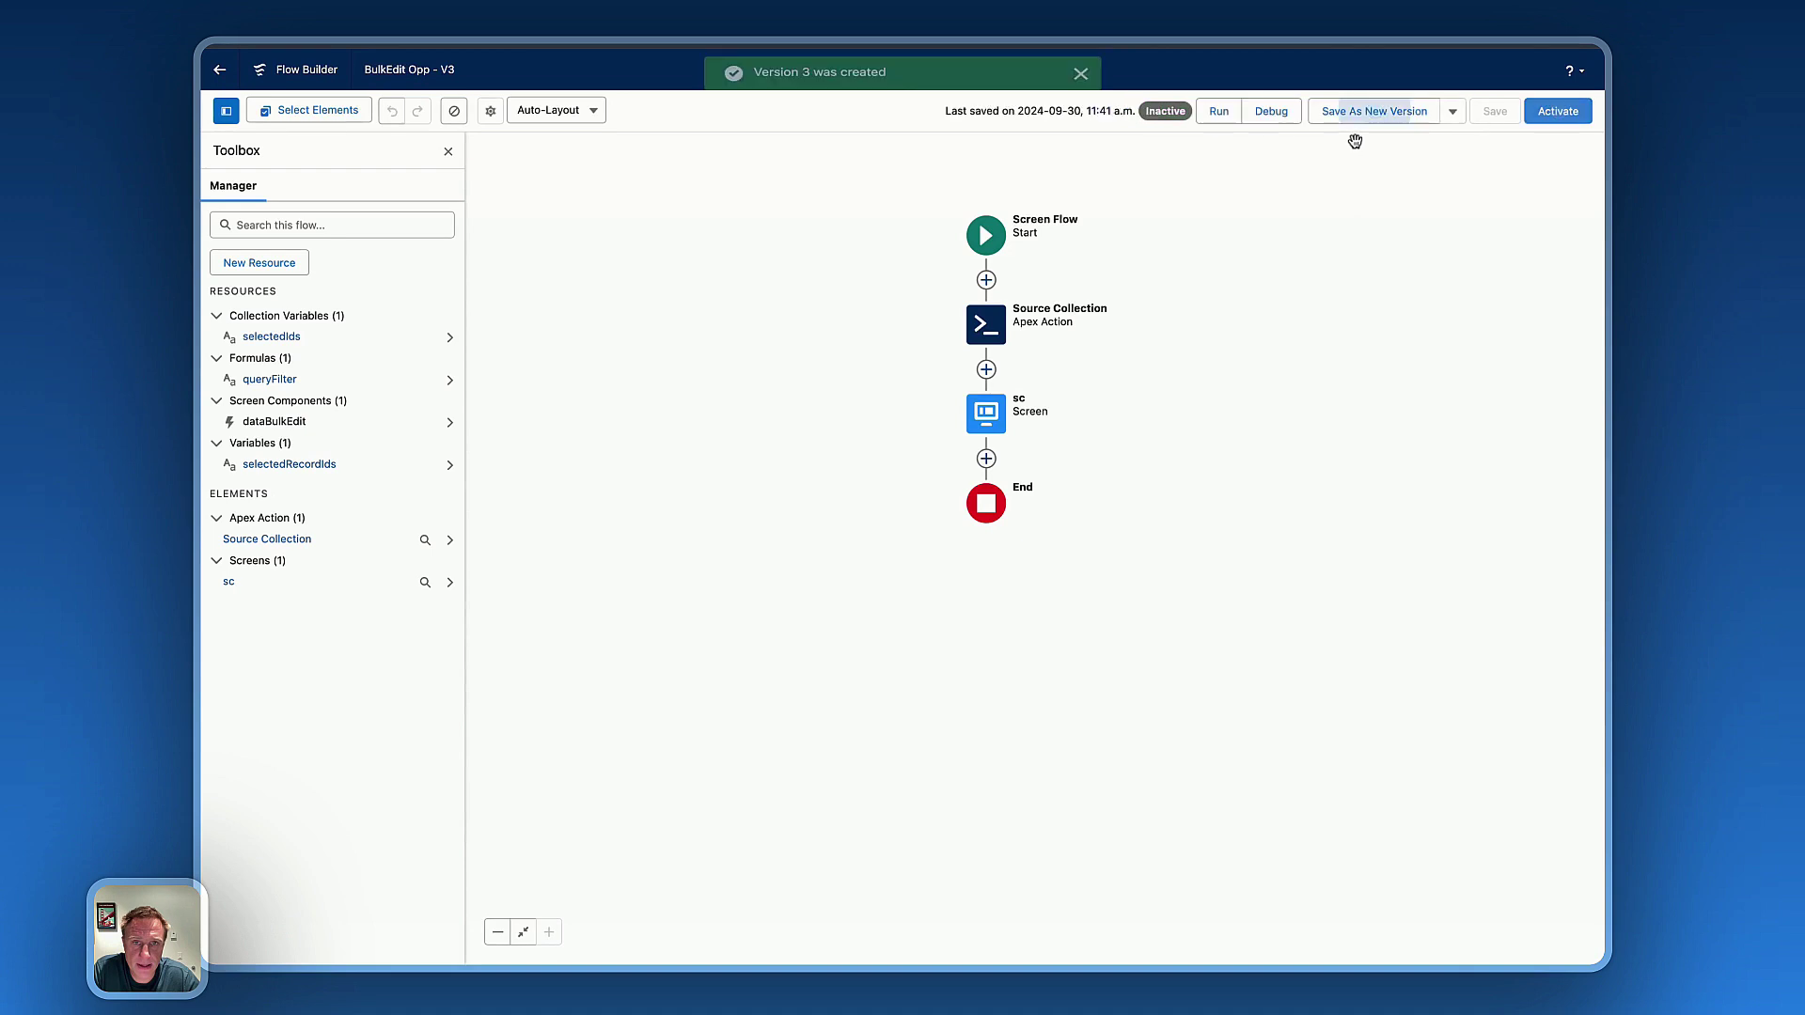
left_click(1556, 111)
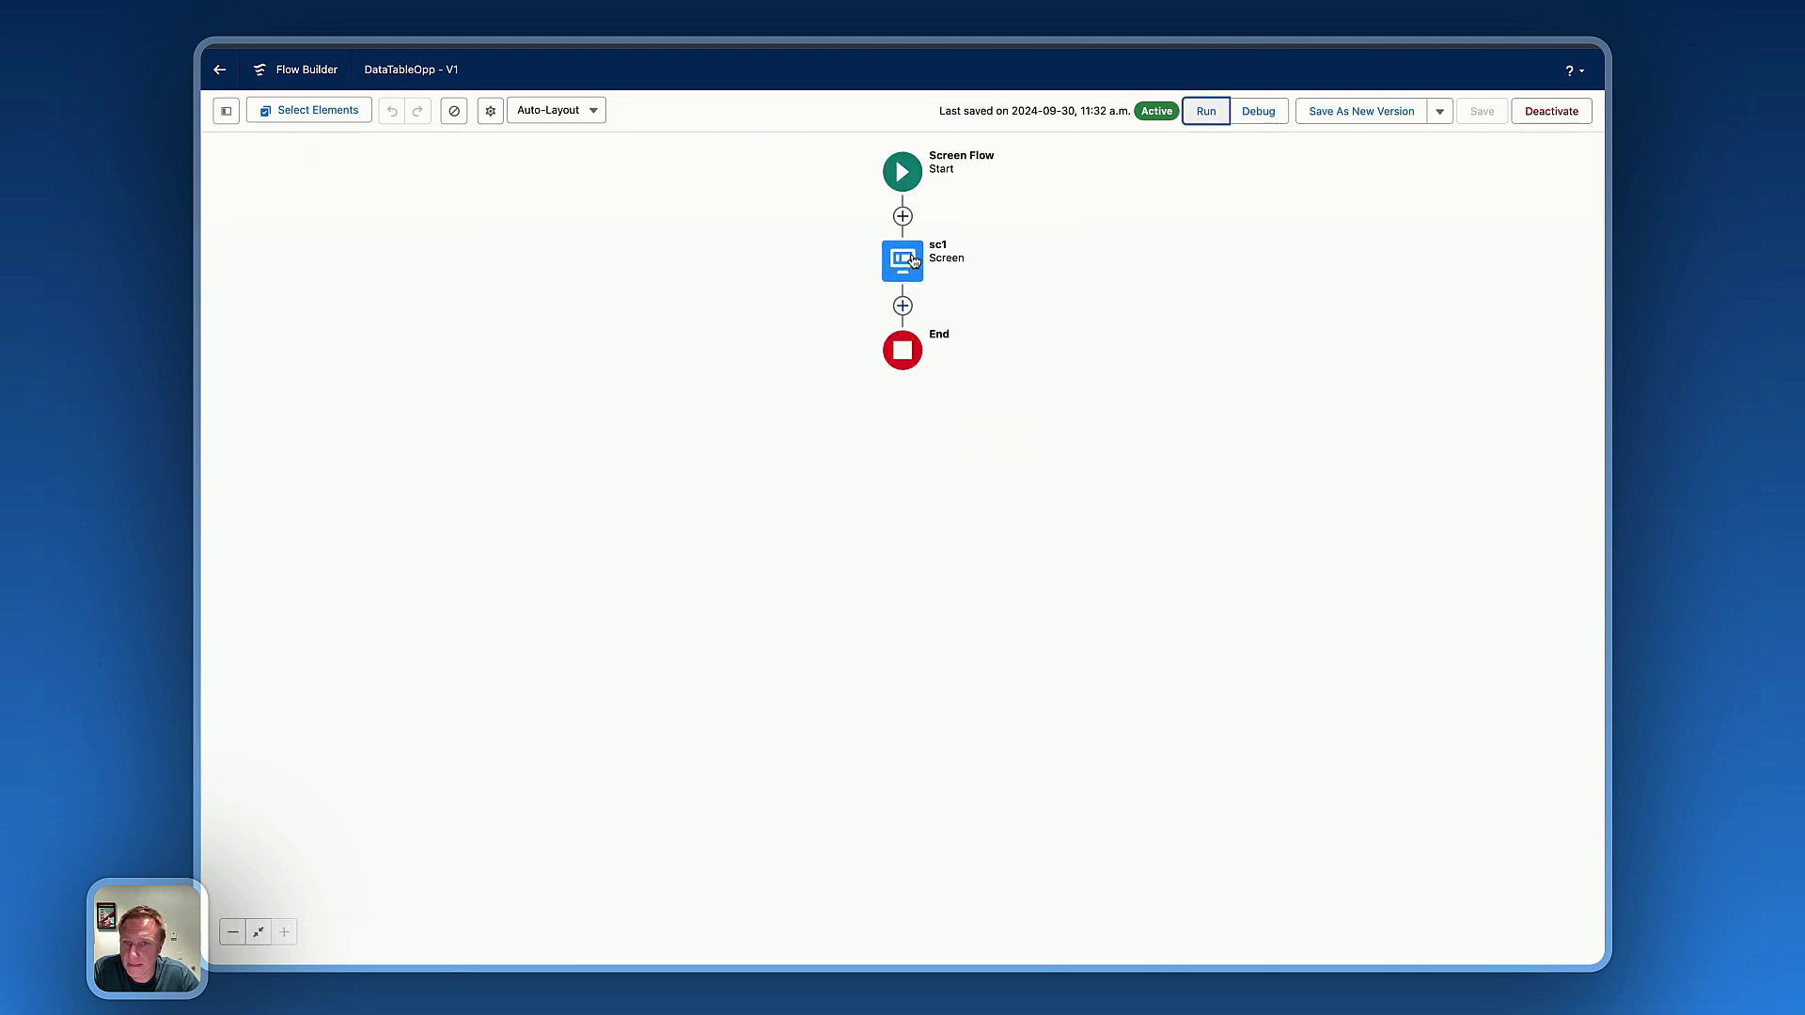
- In the DataTableOpp flow, open the datatable component of screen sc1 in the Component Builder
left_click(909, 261)
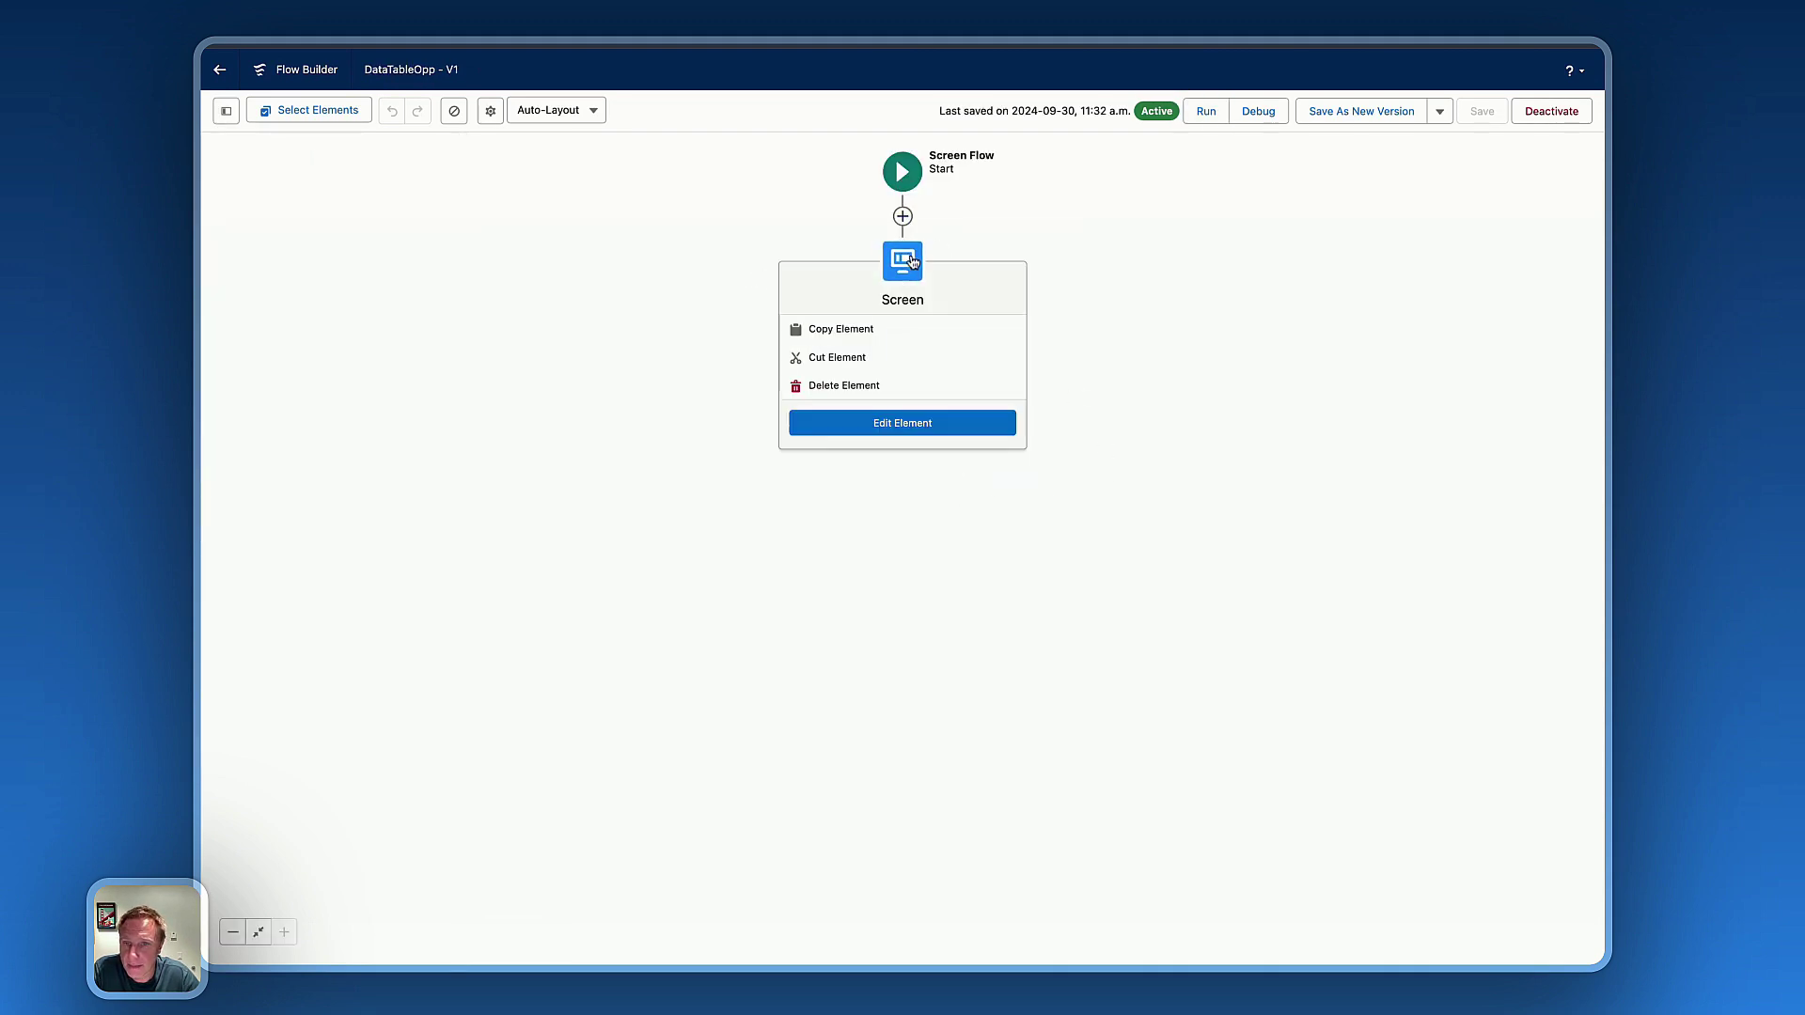
left_click(909, 261)
left_click(758, 228)
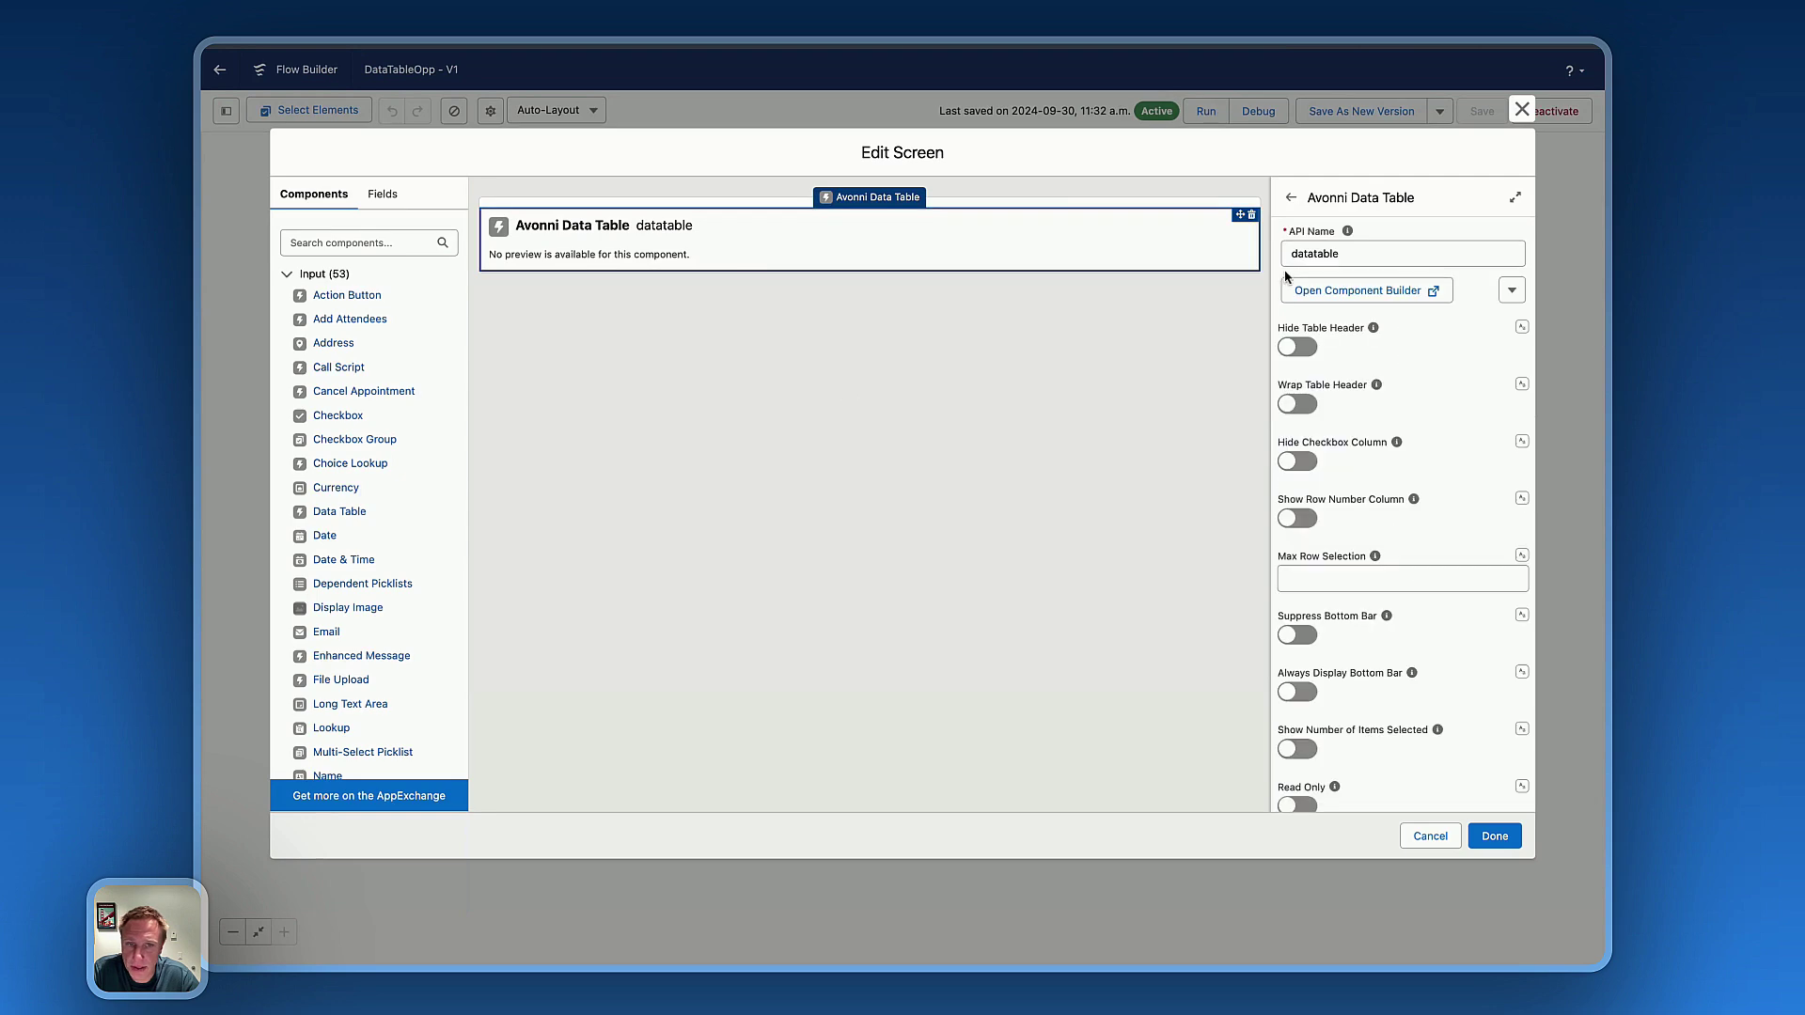
left_click(1344, 292)
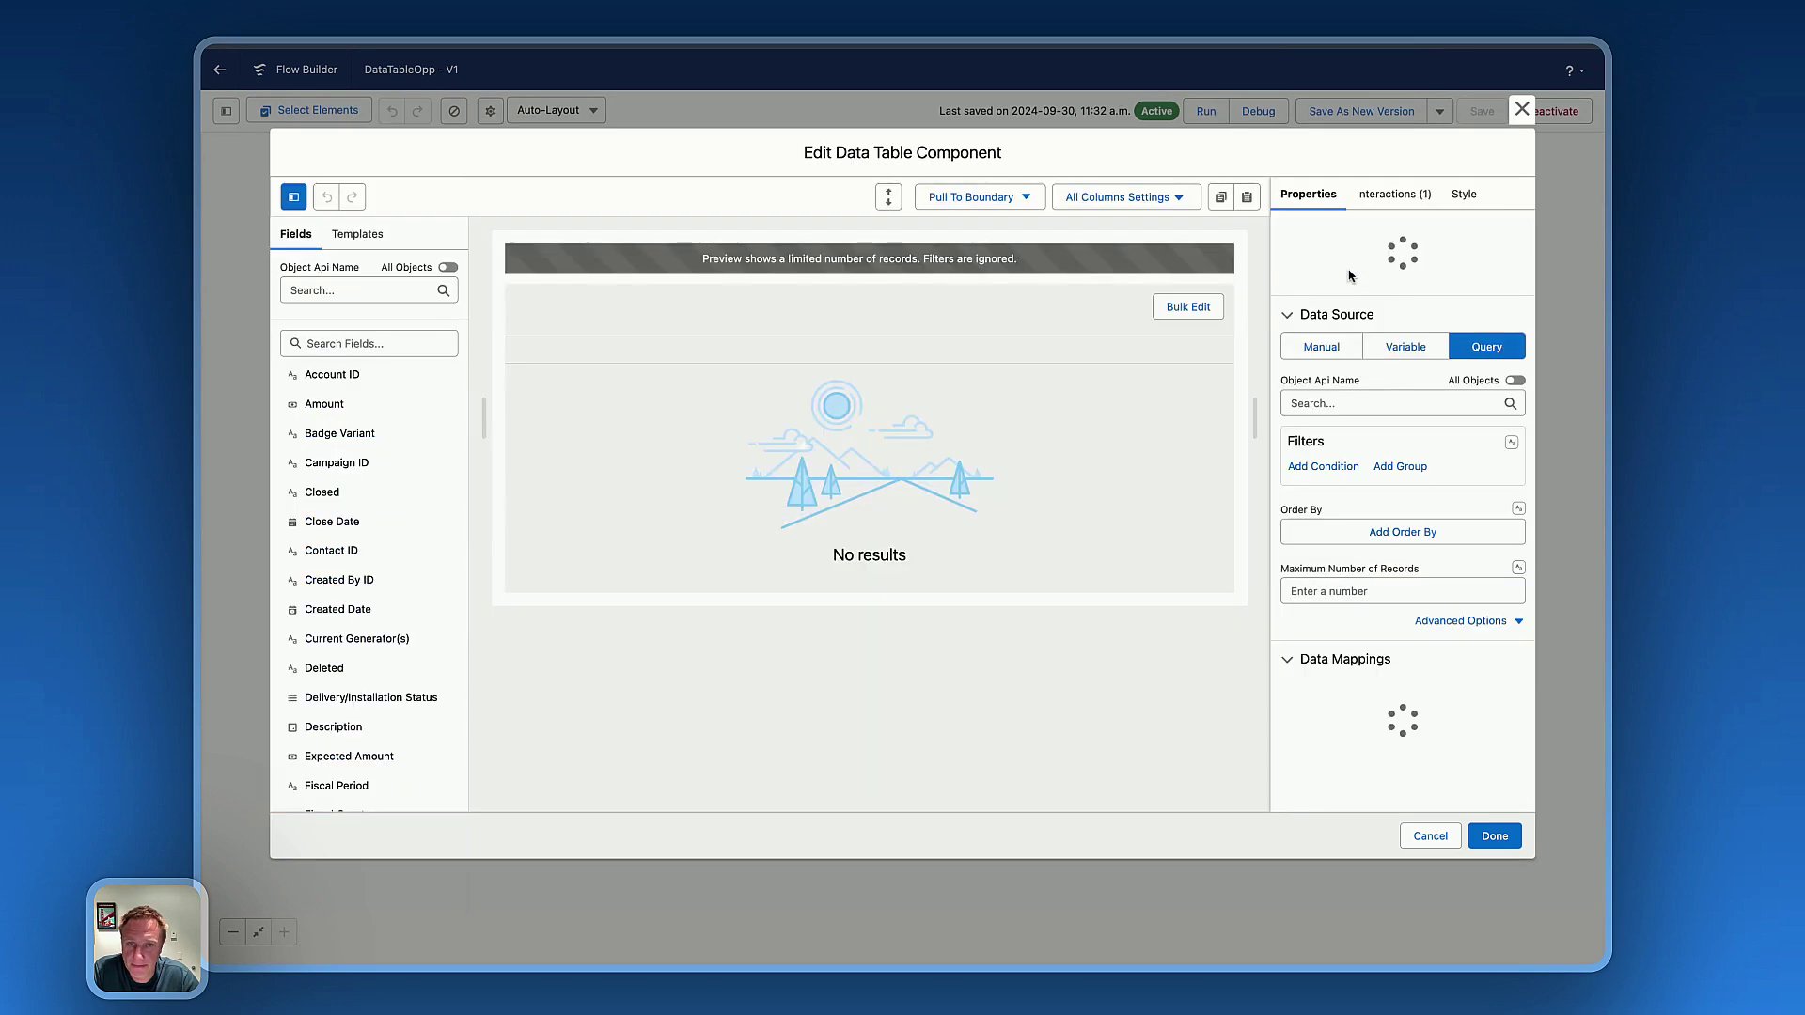
- Add a header action interaction for Bulk Edit of type Open Flow Dialog that targets the BulkEdit Opp flow
left_click(1378, 199)
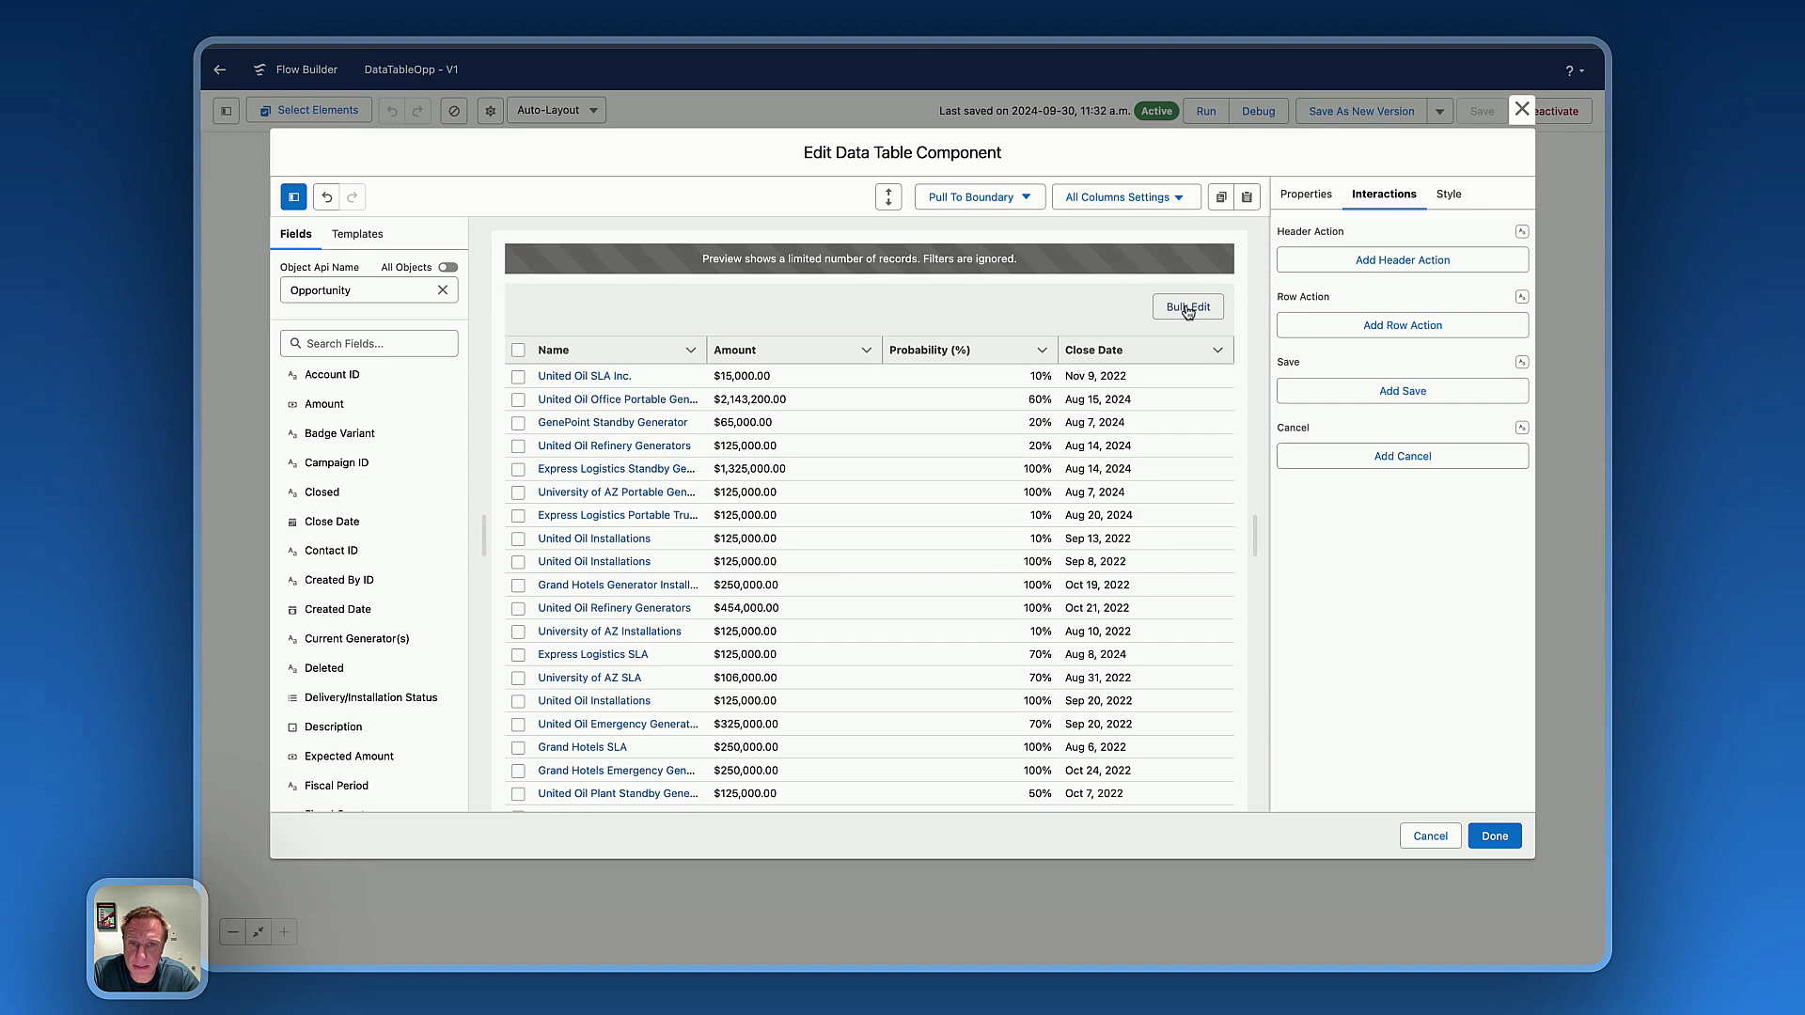
left_click(1357, 263)
left_click(1054, 145)
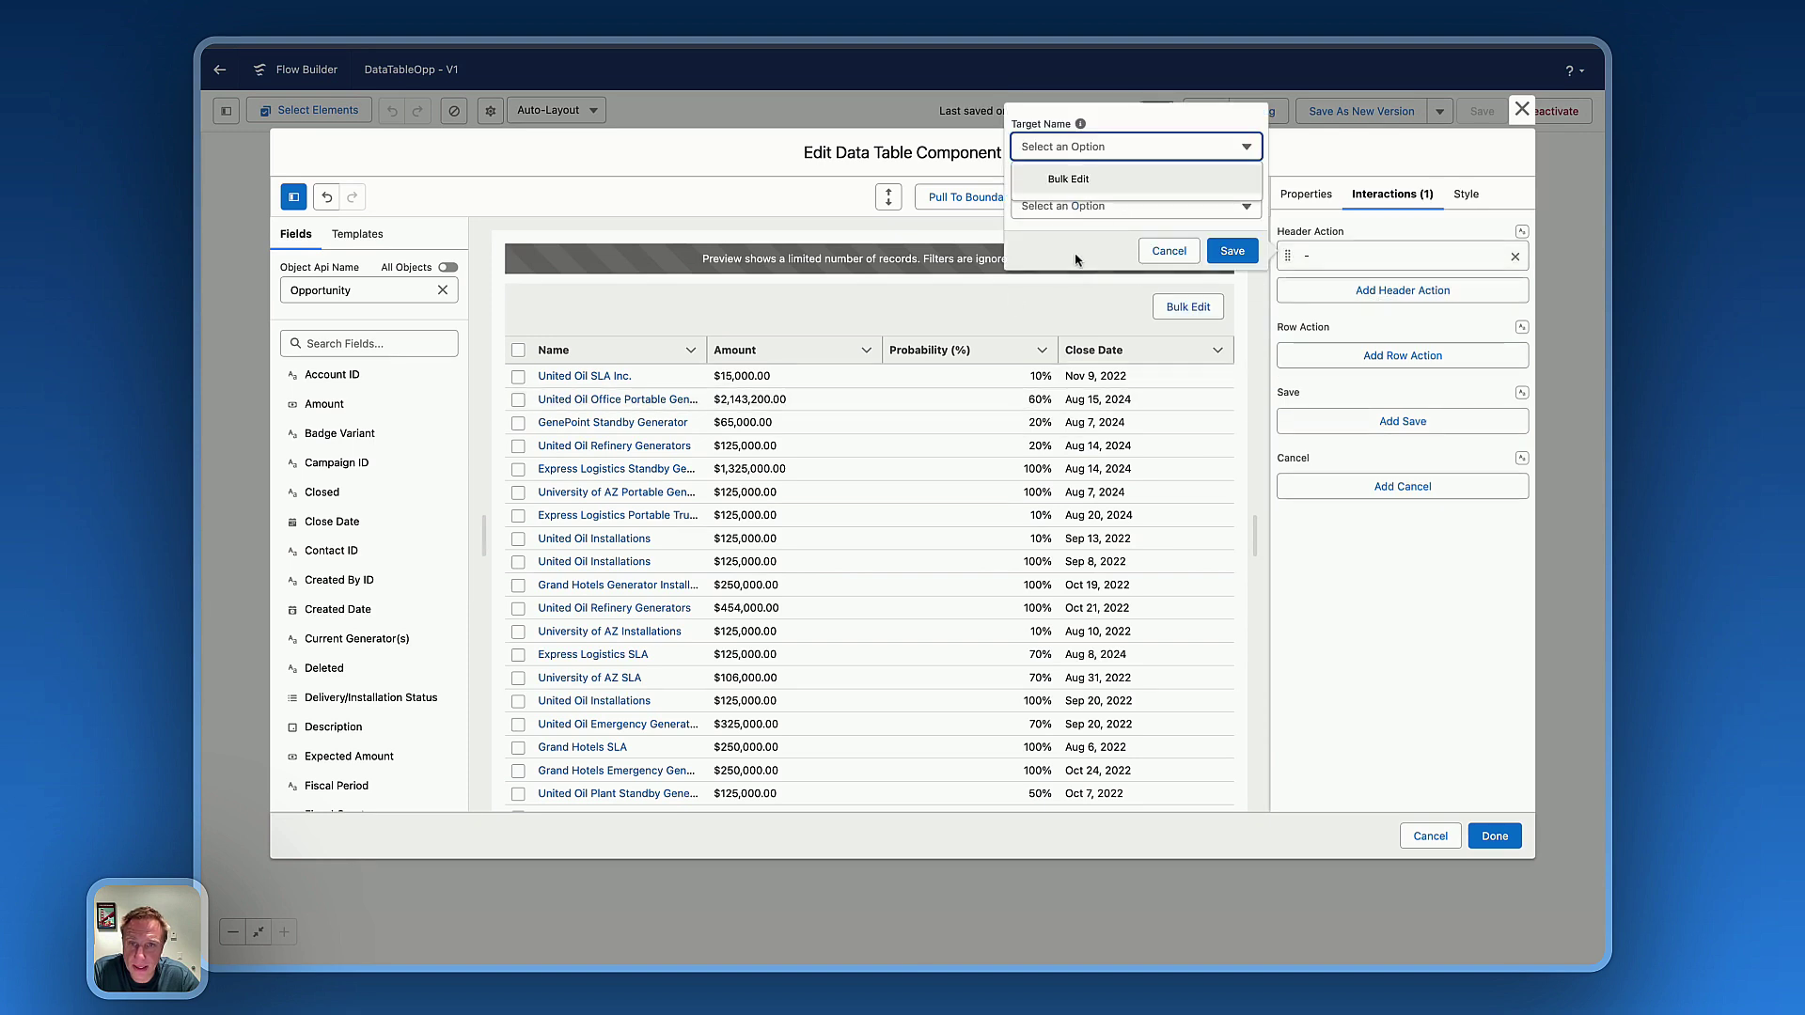
left_click(1075, 175)
left_click(1076, 206)
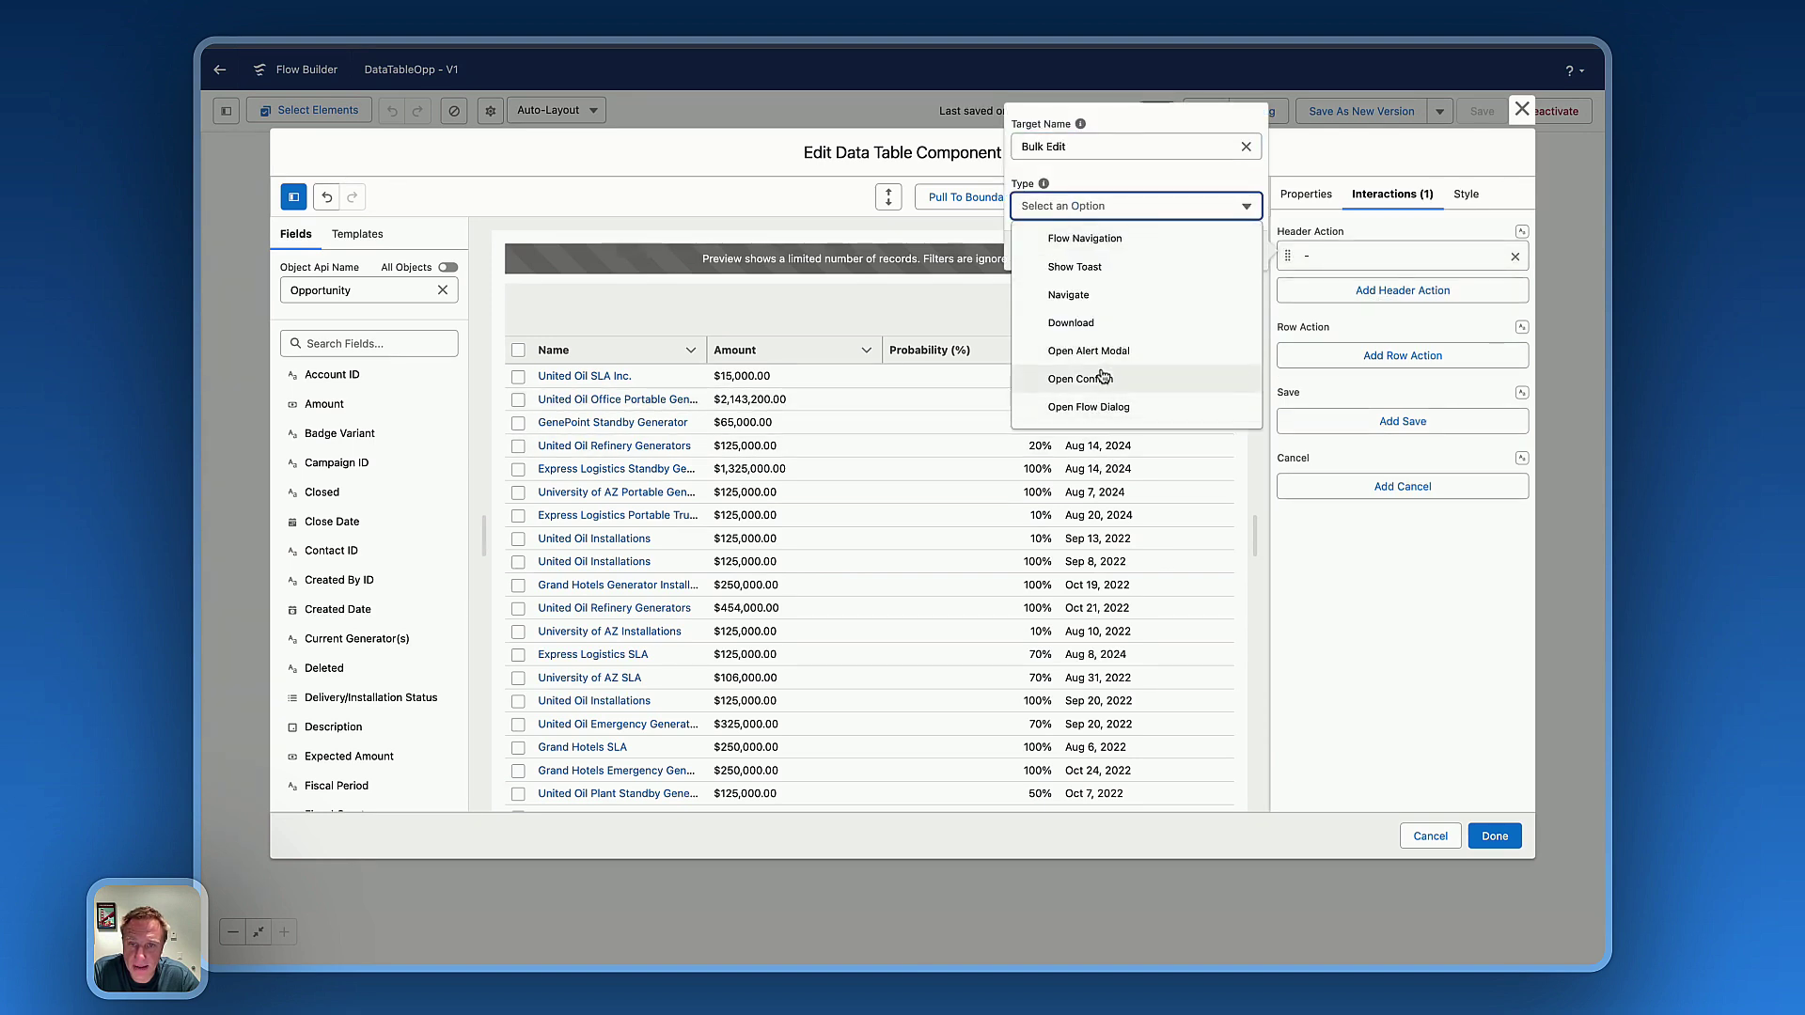
left_click(1088, 407)
left_click(1079, 407)
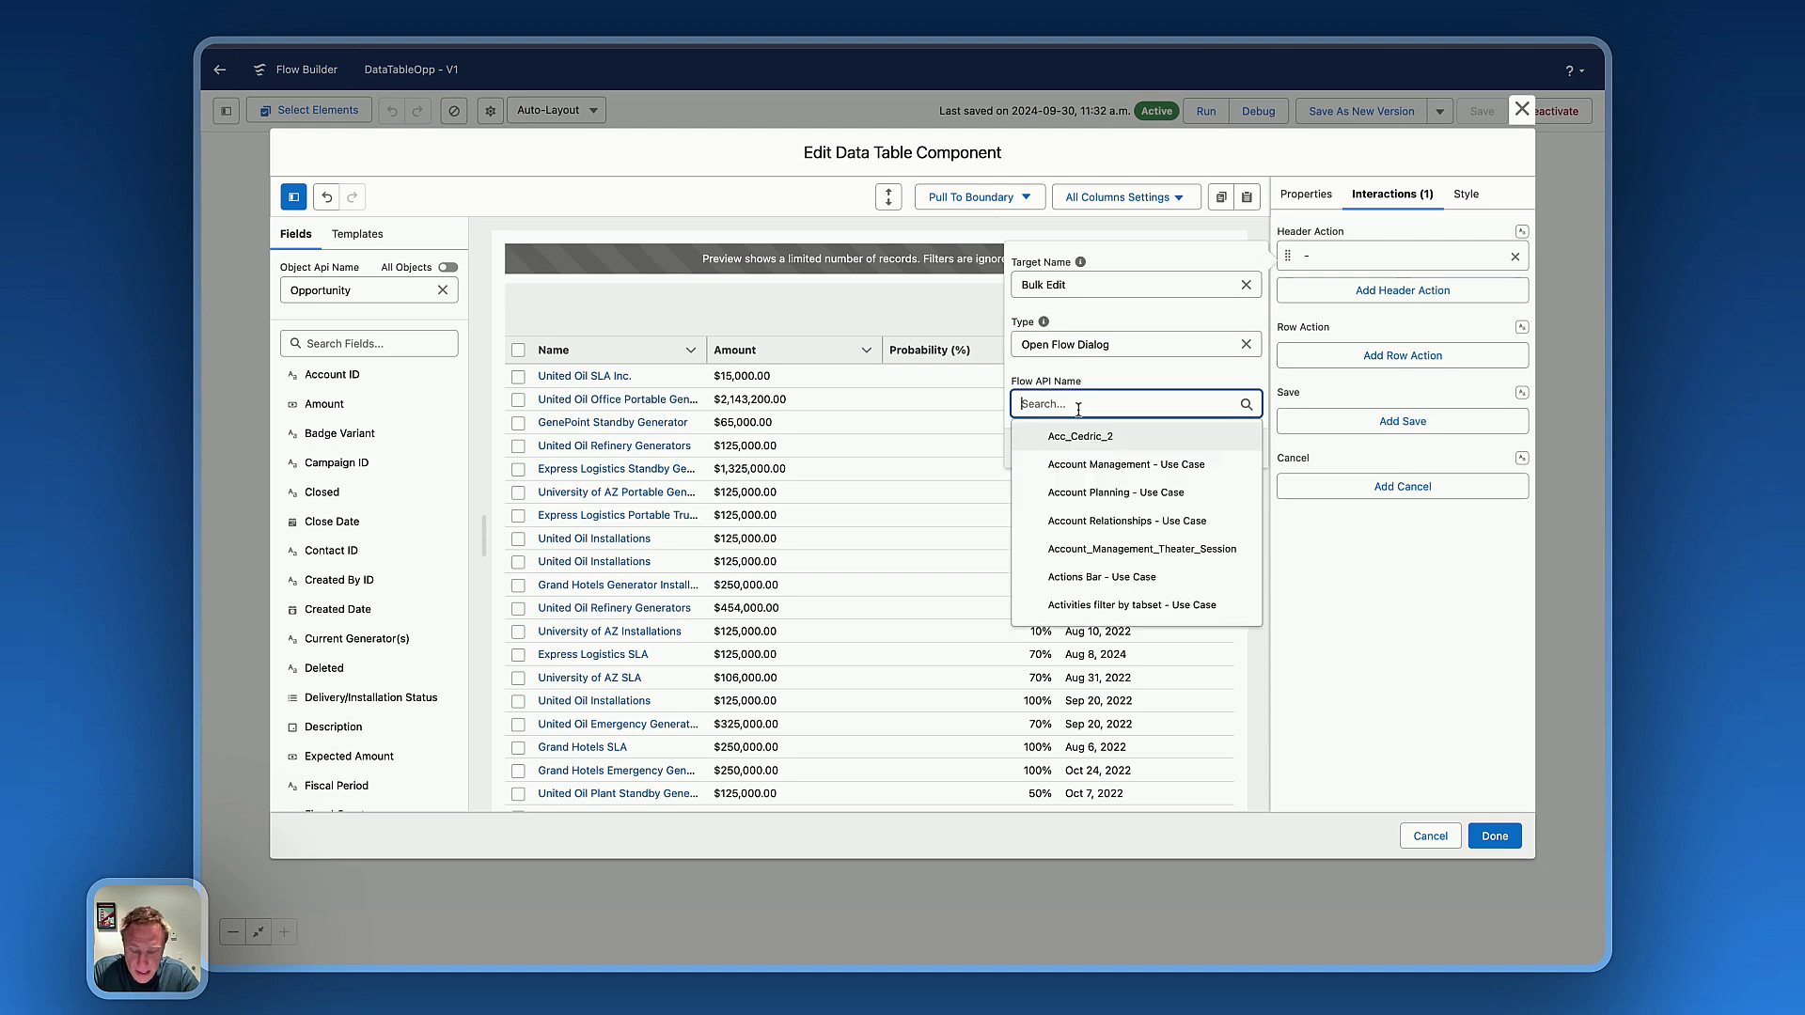
type("bu")
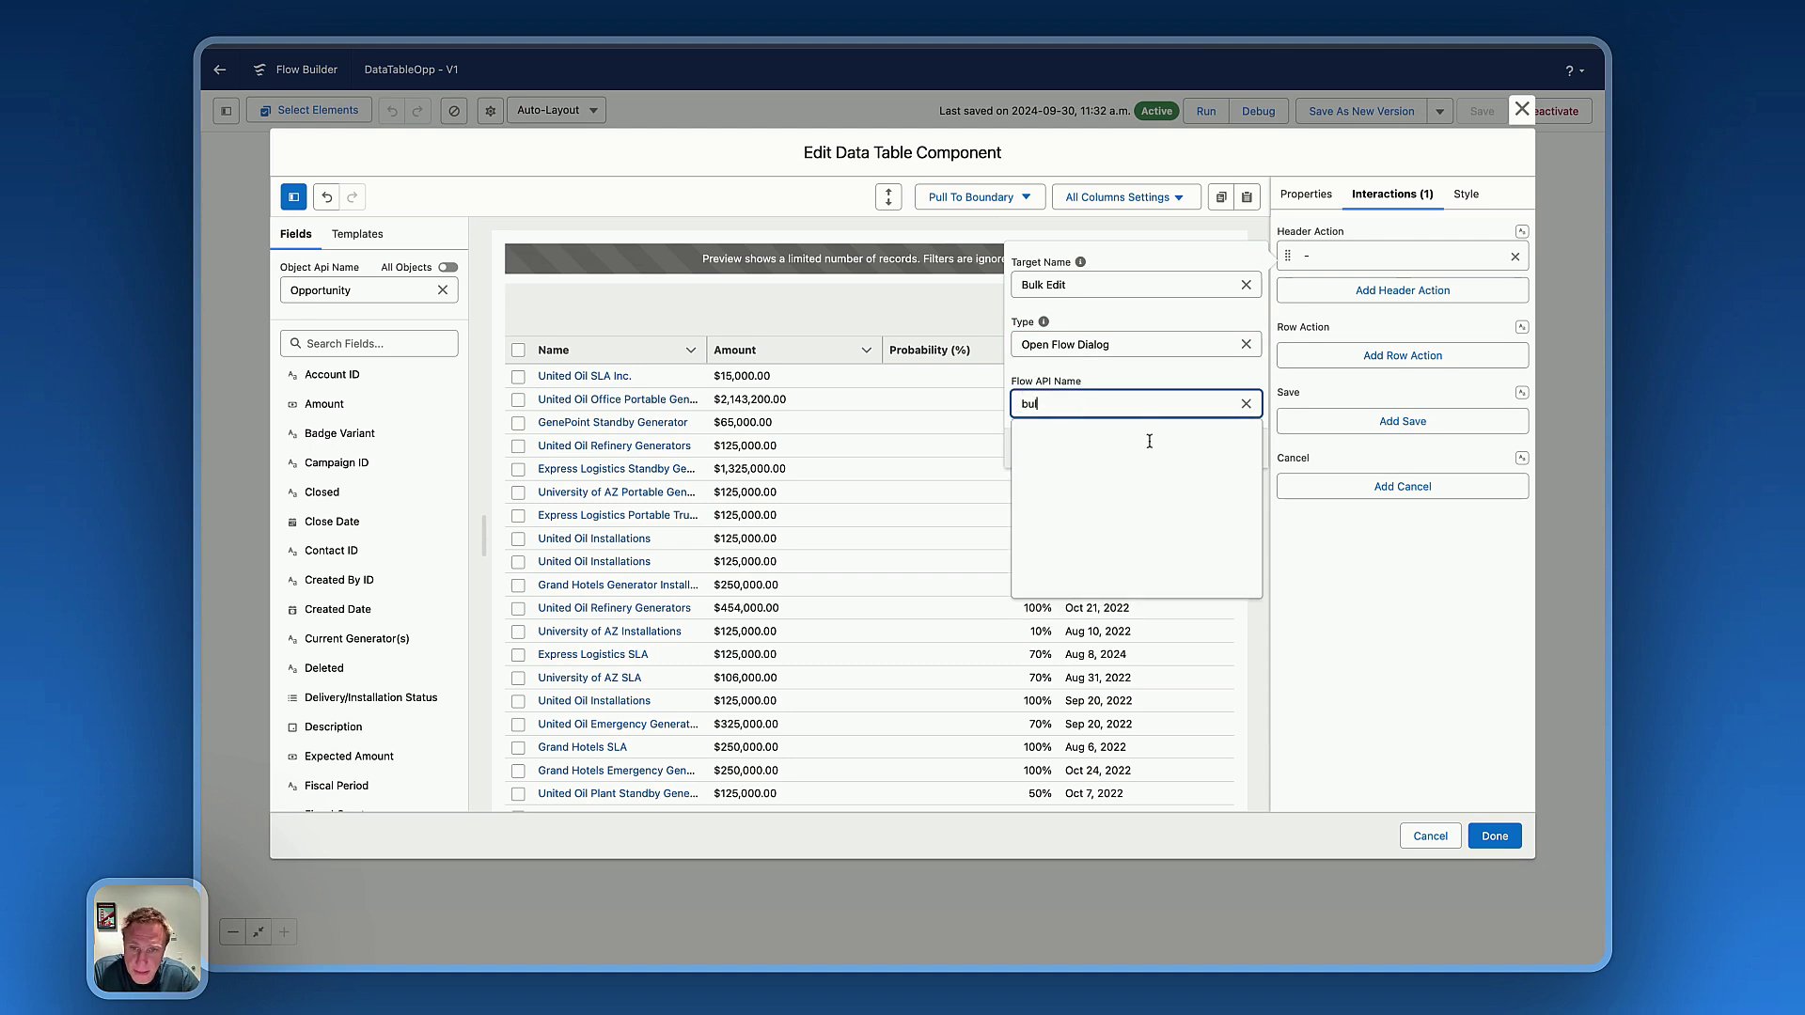
type("l")
left_click(1083, 438)
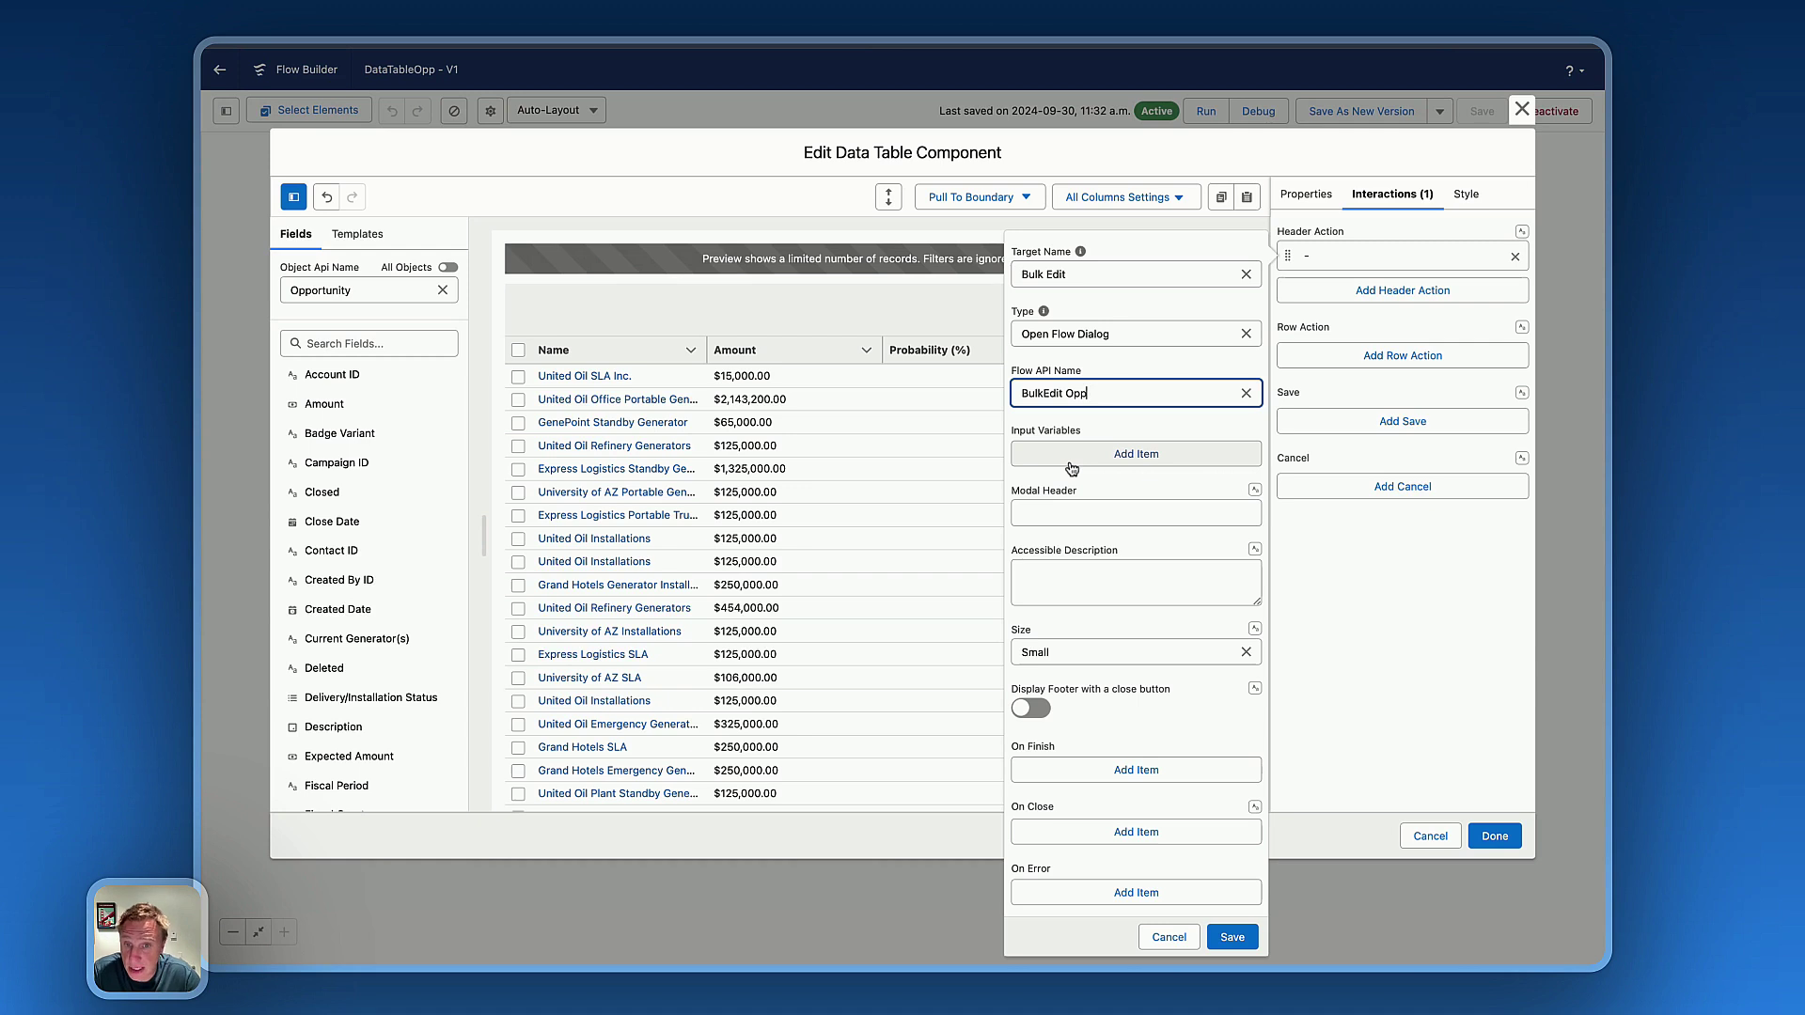
- Add the input variable selectedIds to the Bulk Edit interaction, with Selected Record Ids as its value and multiple values allowed
left_click(1072, 468)
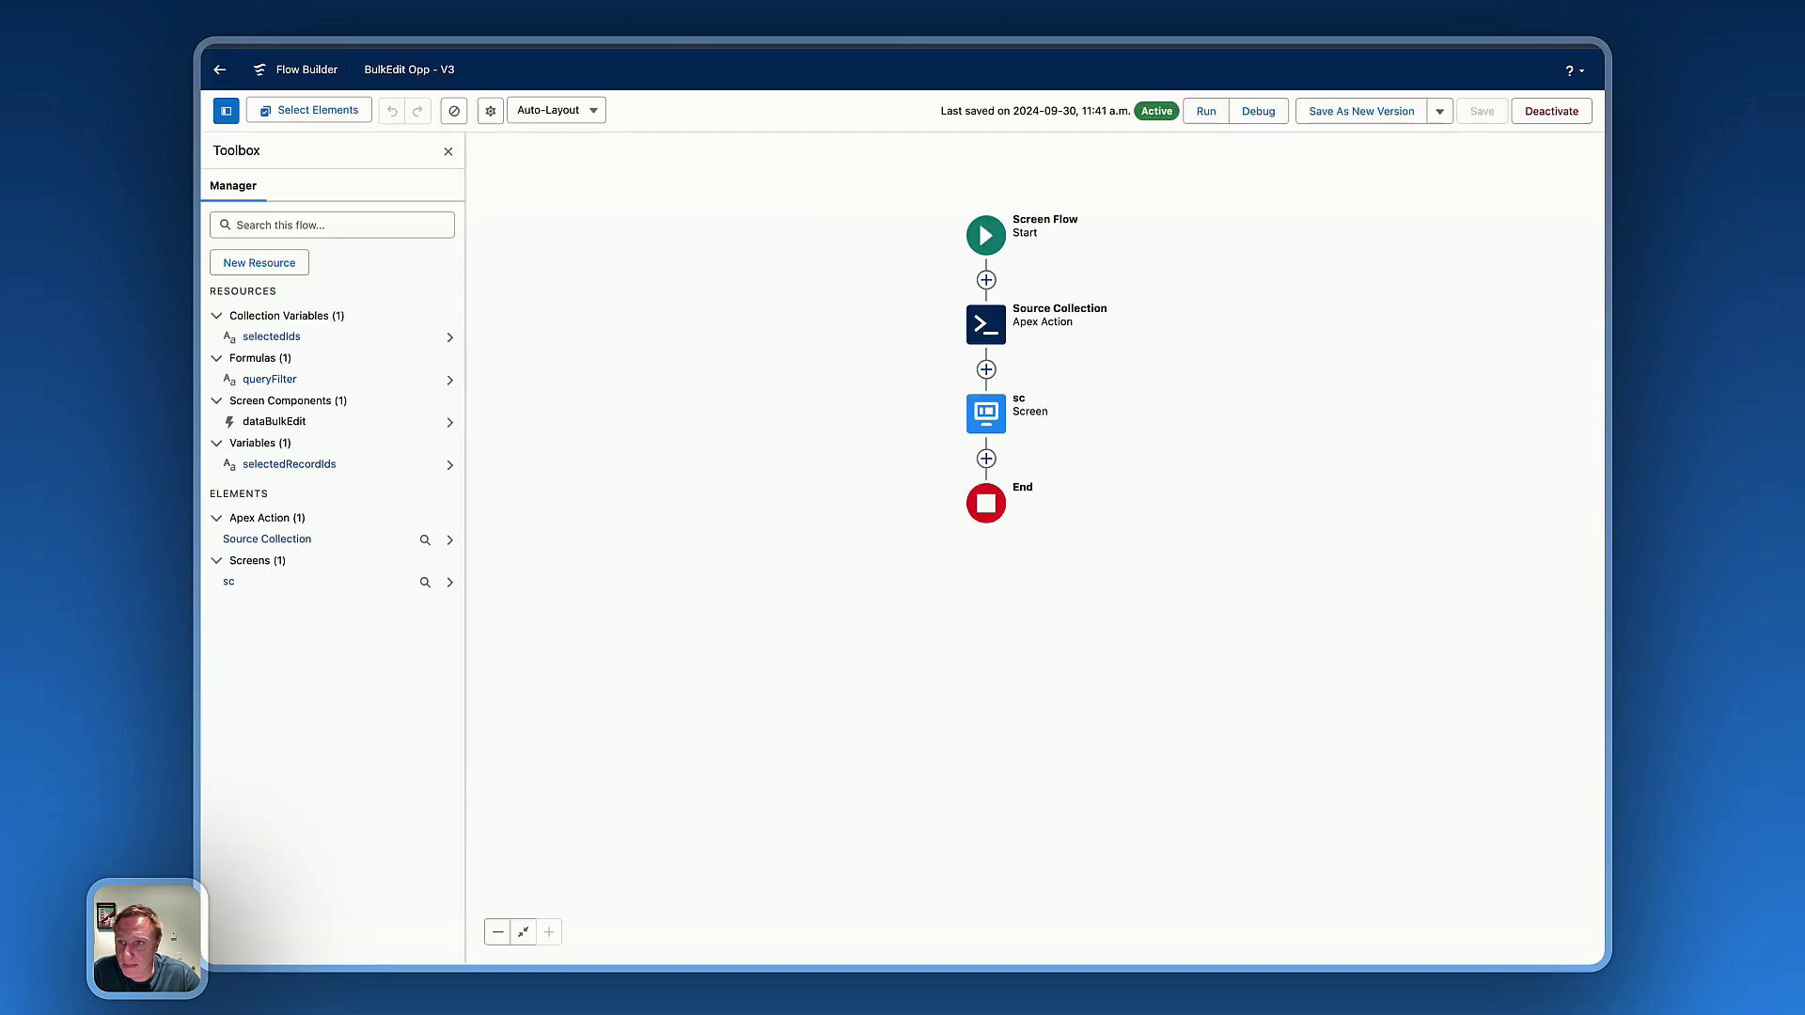
left_click(282, 339)
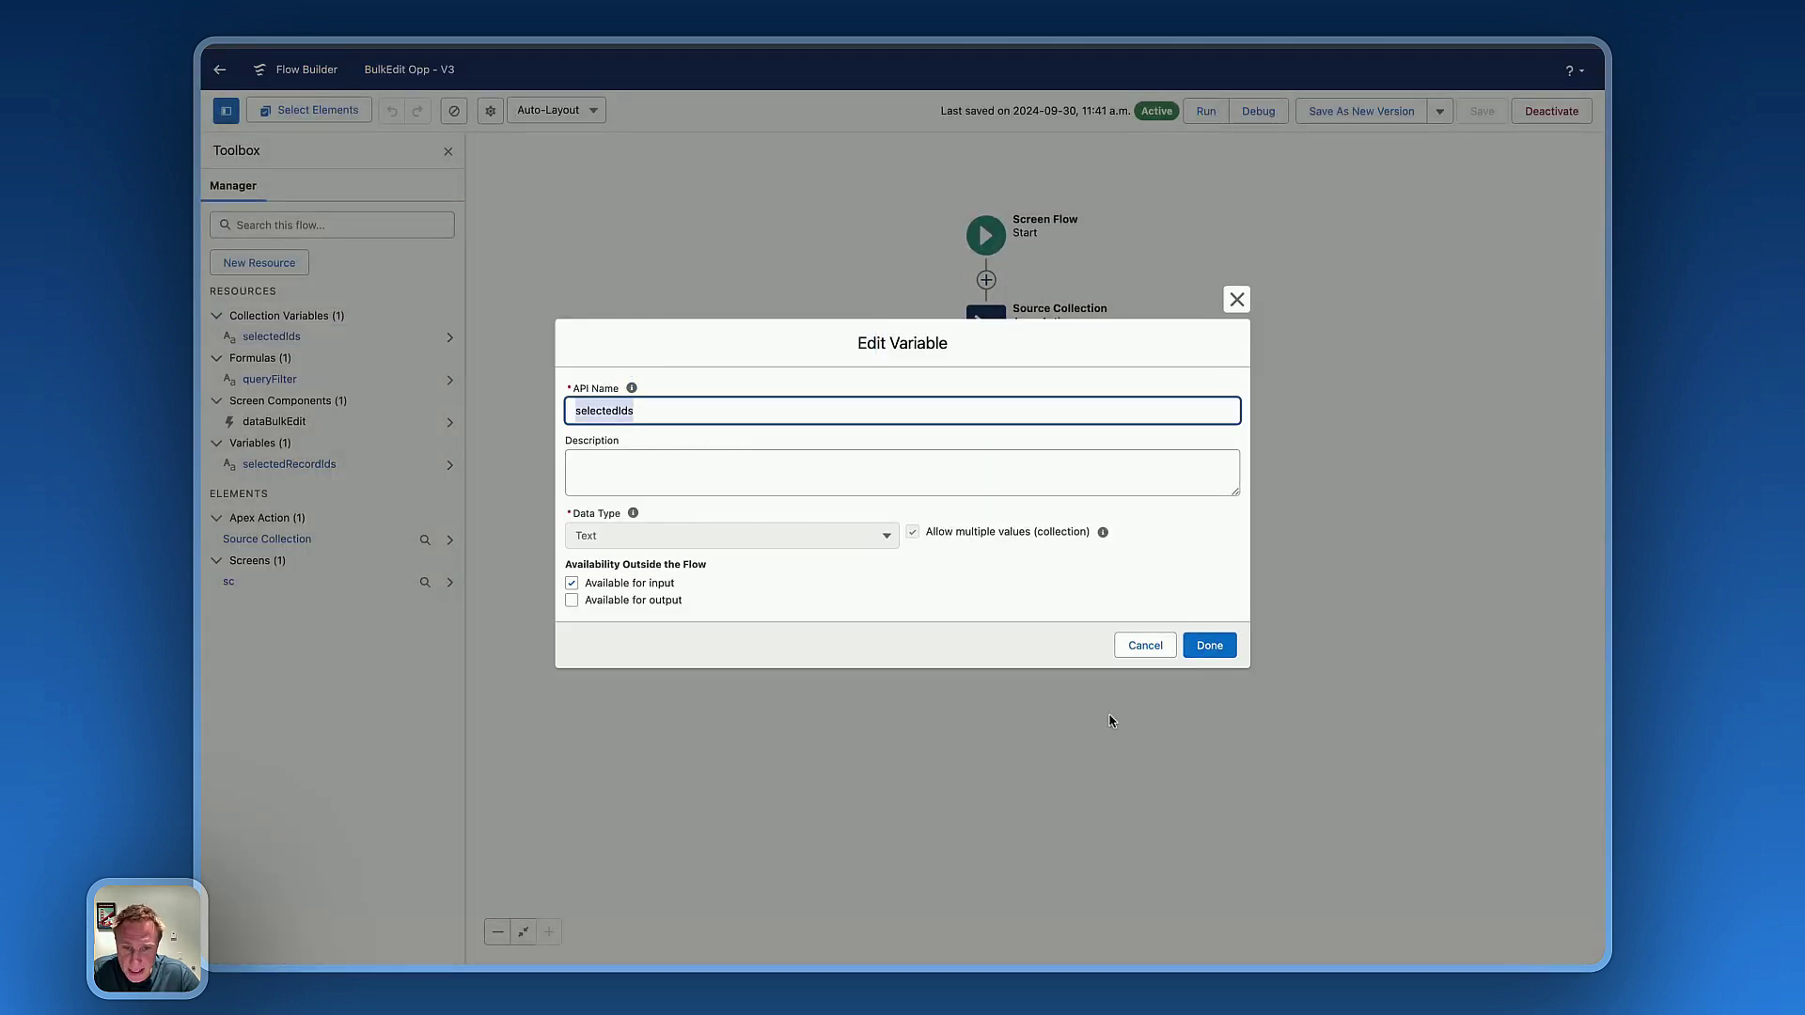
left_click(1160, 645)
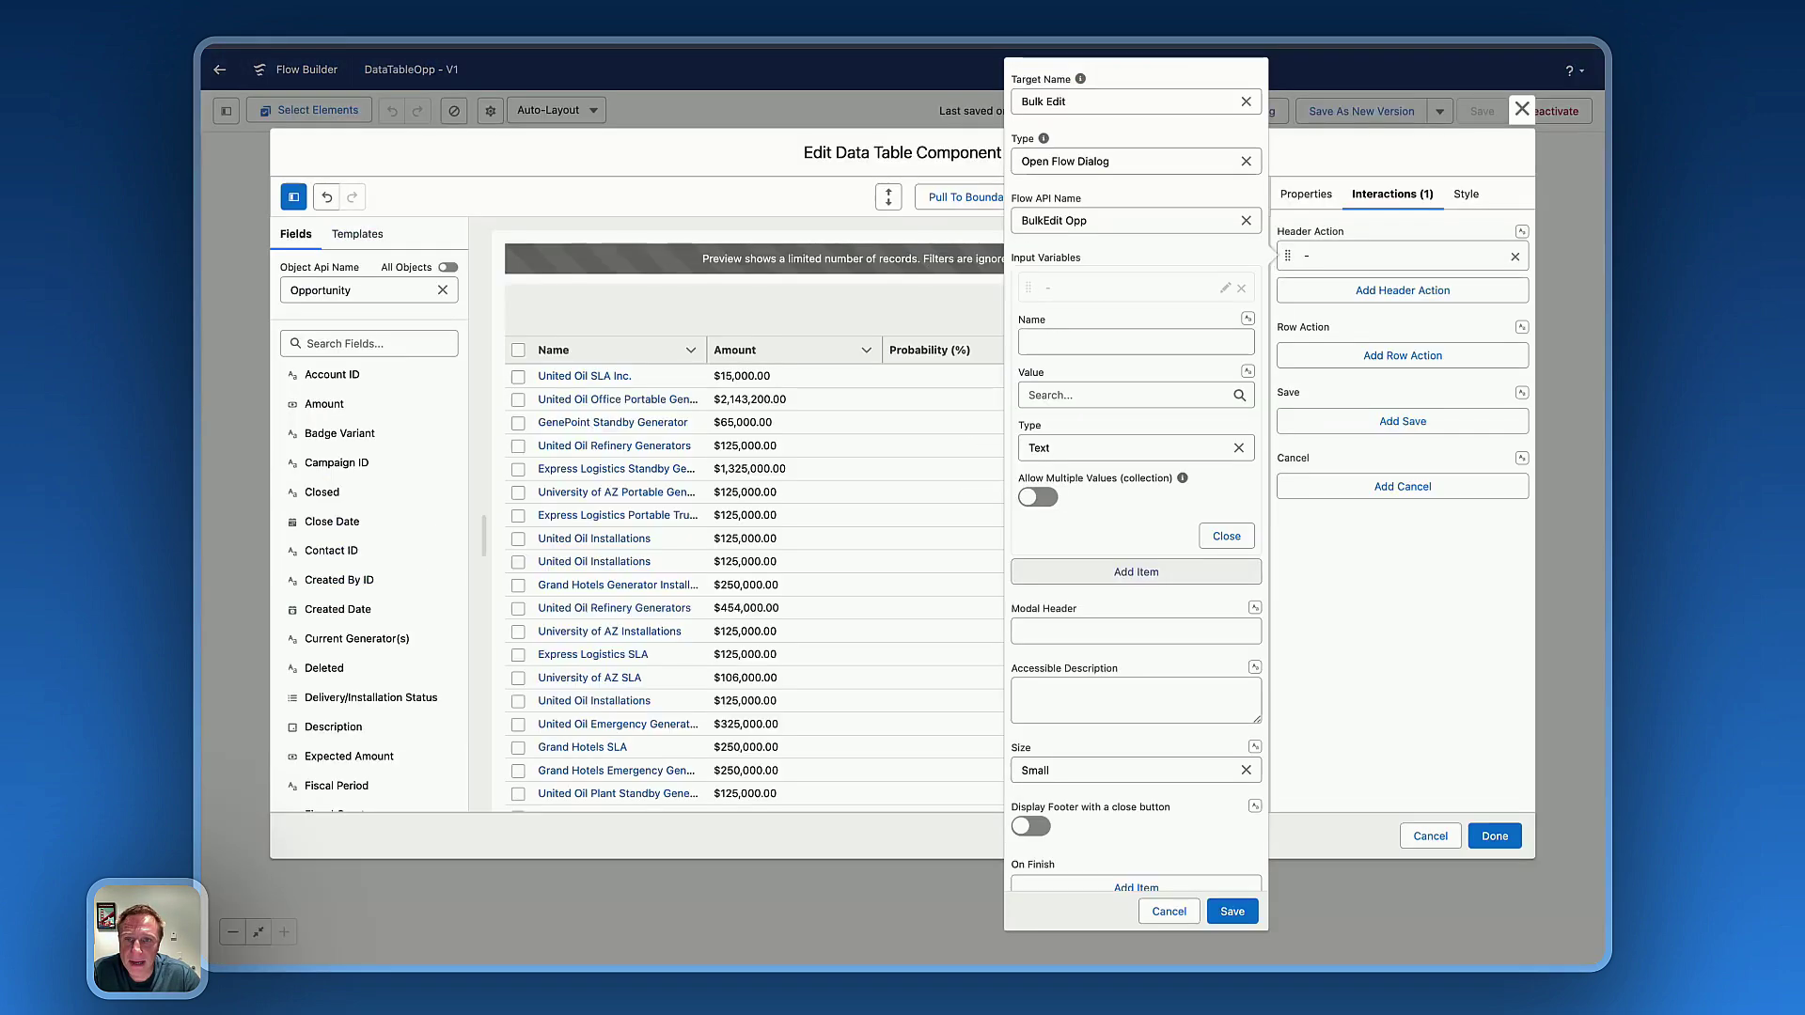
left_click(1051, 342)
type("selectedIds")
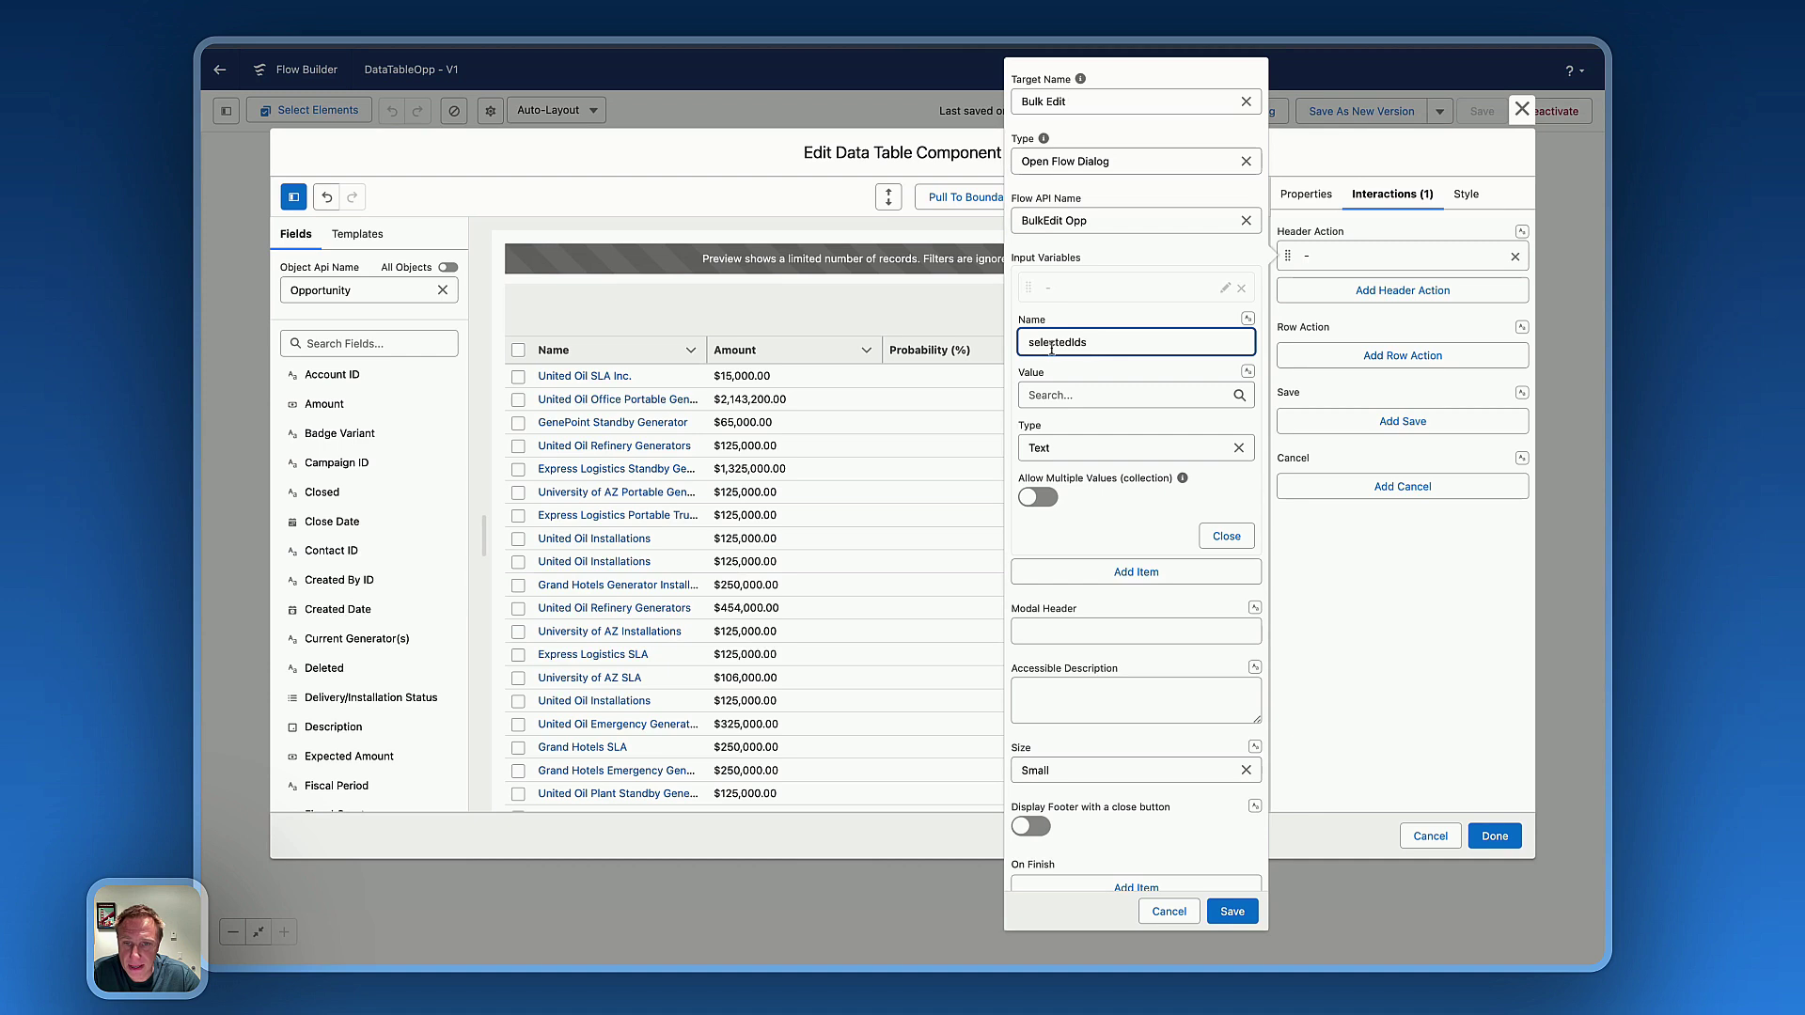
left_click(1077, 394)
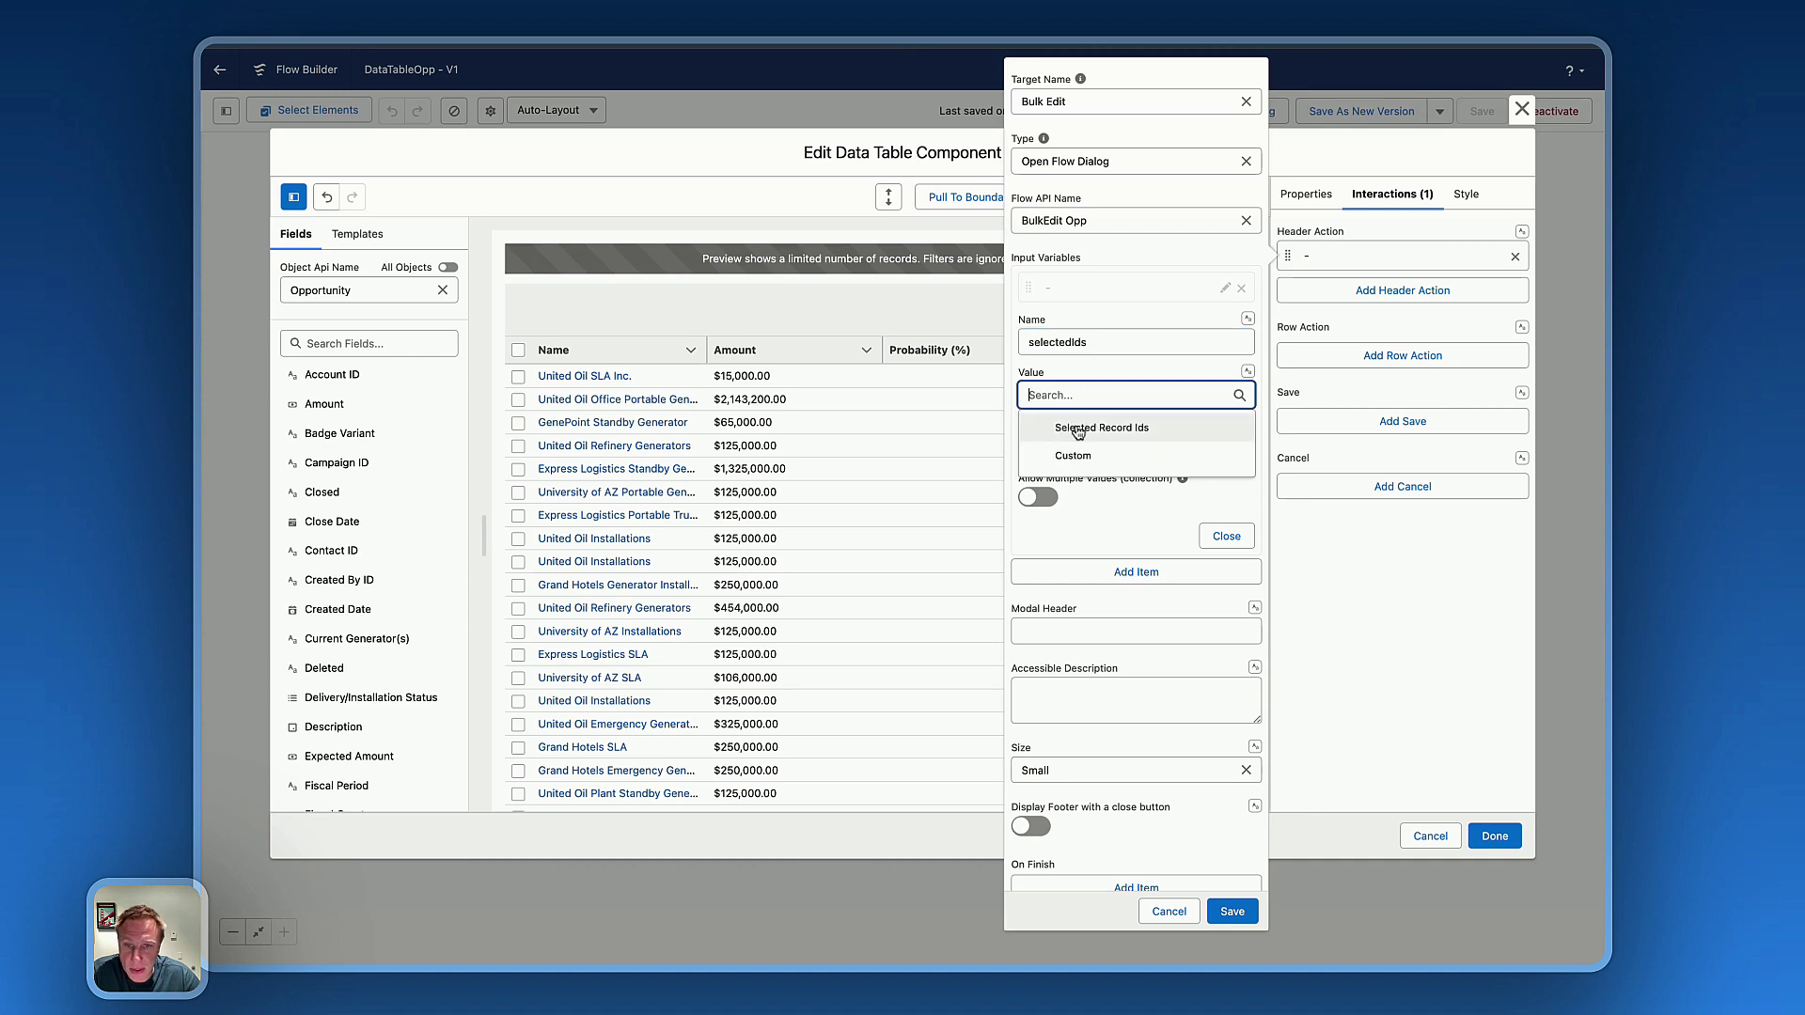
left_click(1077, 425)
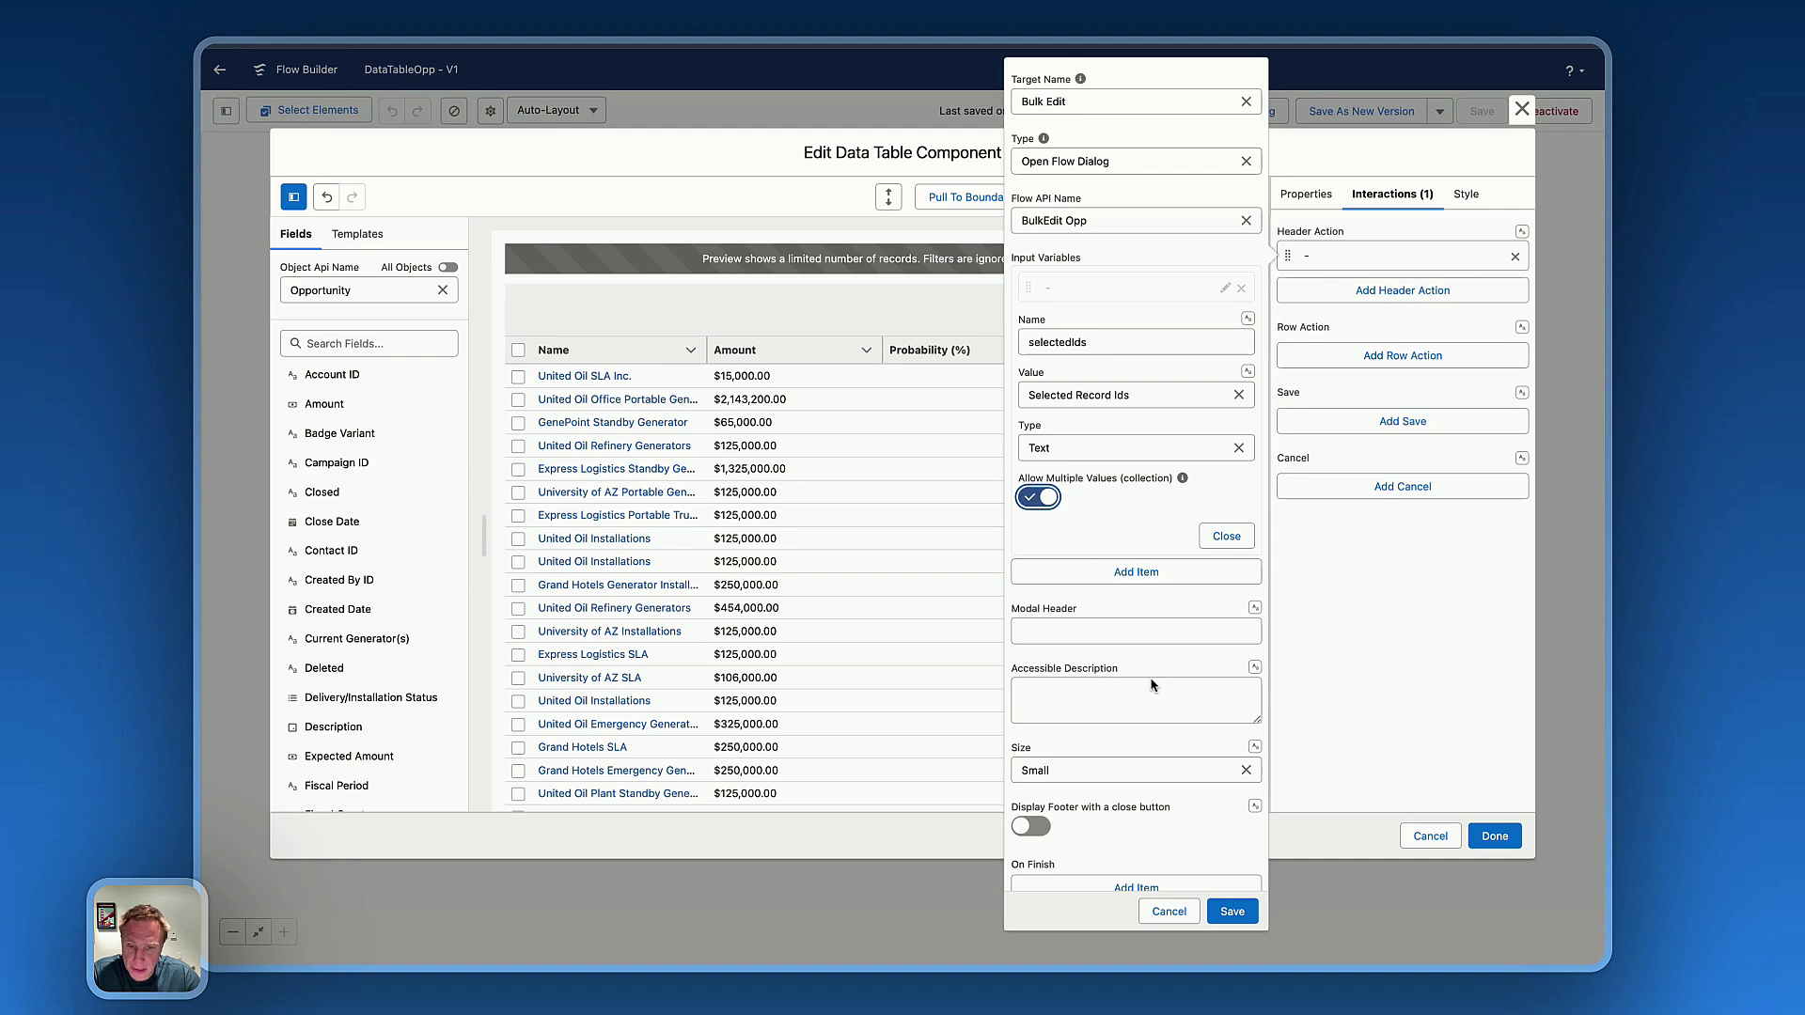
- Set the flow dialog's size to Large and its modal header to "Edit Opportunities"
scroll(1090, 771, "down", 3)
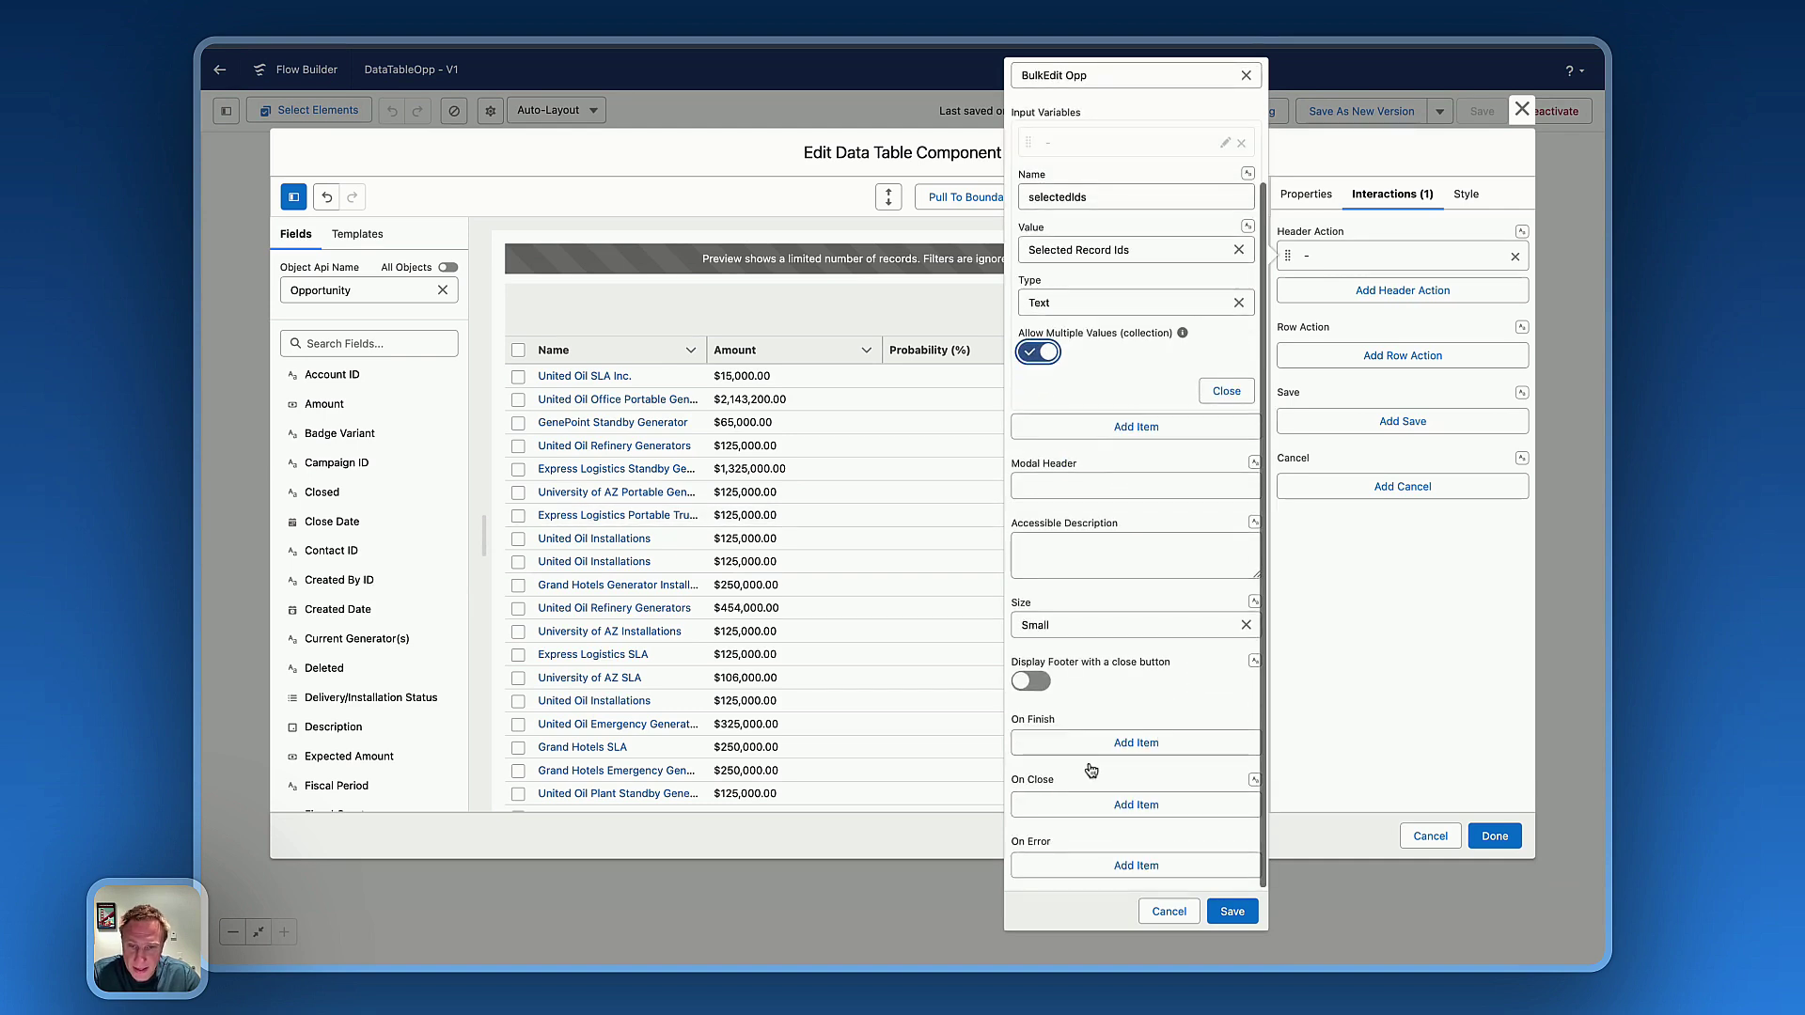
left_click(1072, 625)
left_click(1076, 719)
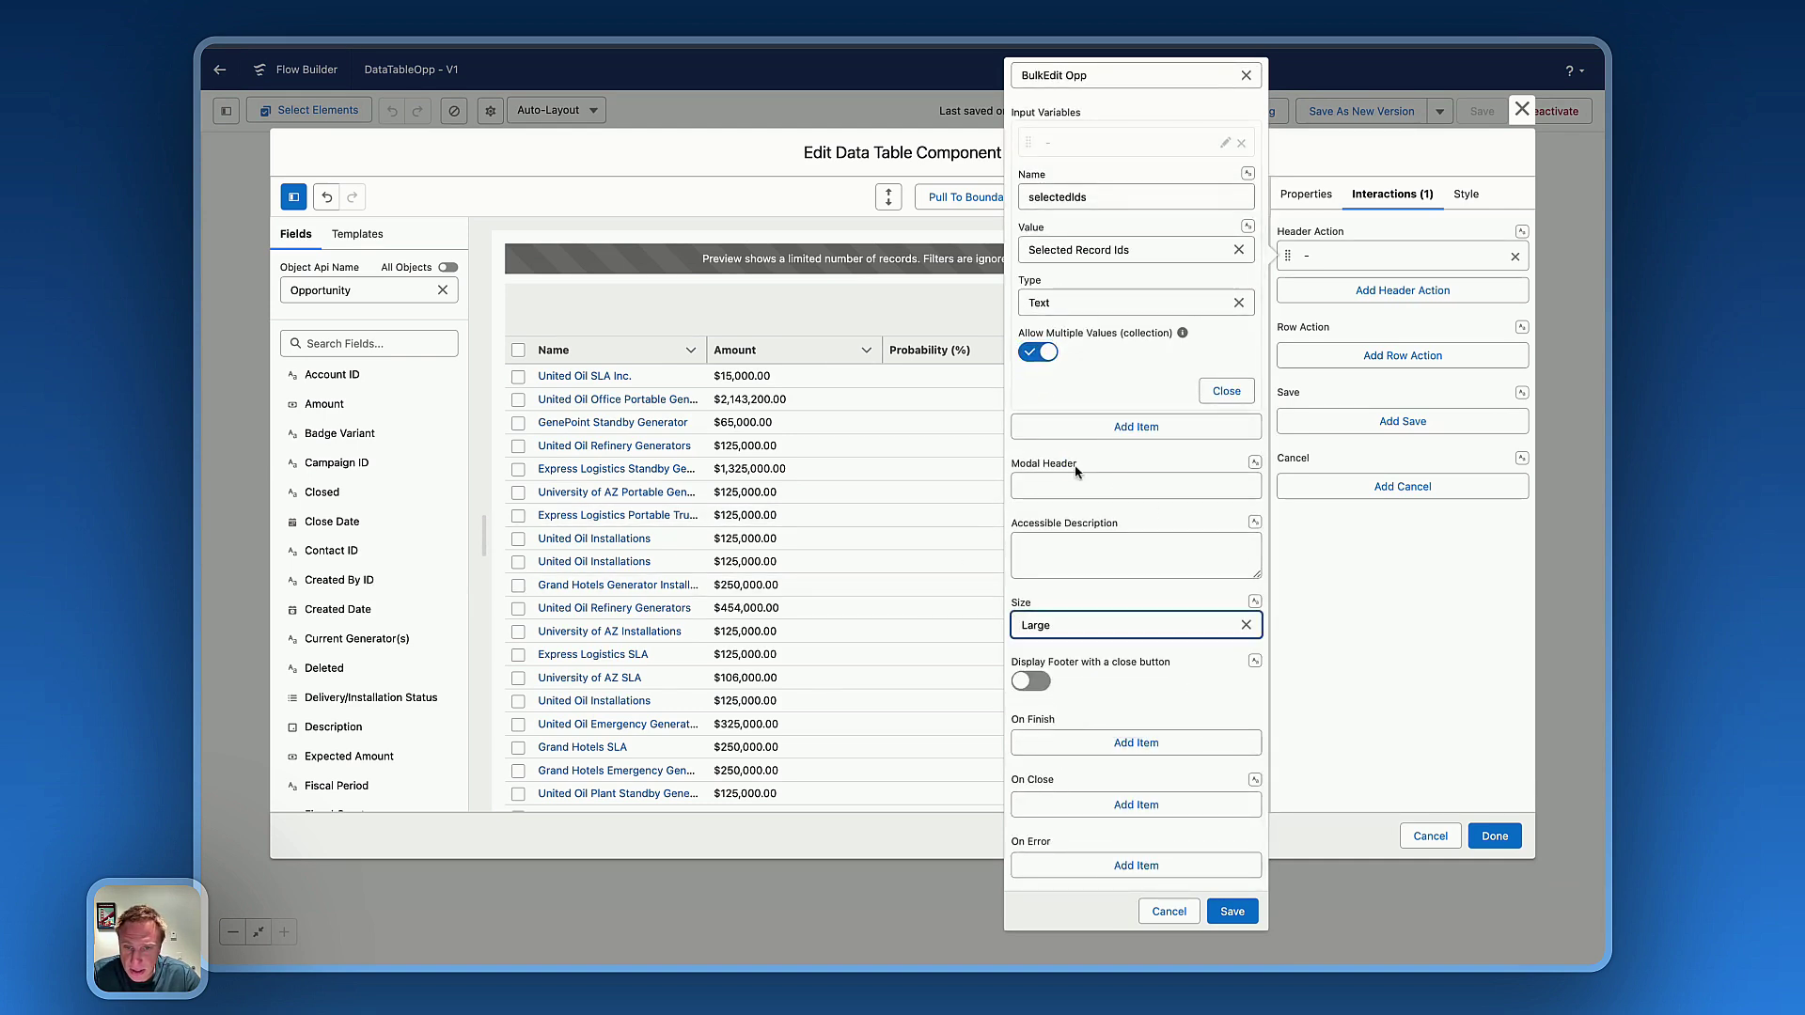
left_click(1051, 486)
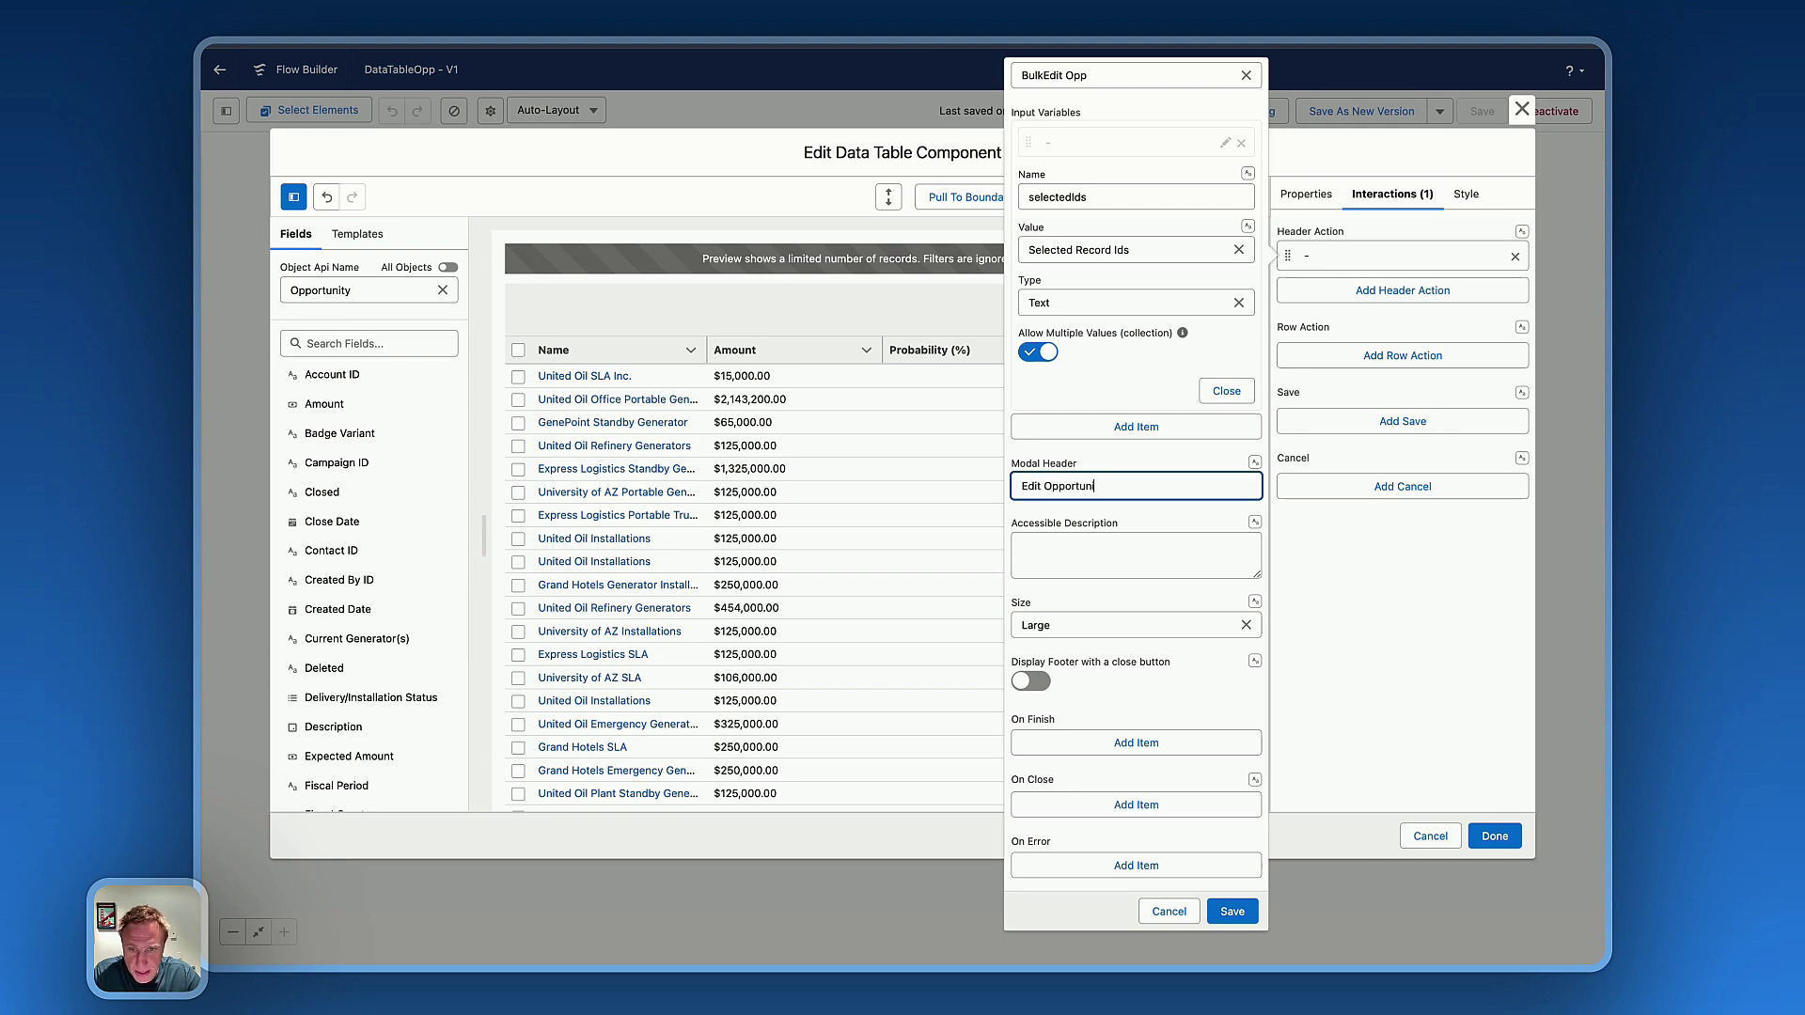
- Add an On Finish action of type Refresh Query and save the Bulk Edit interaction
left_click(1081, 744)
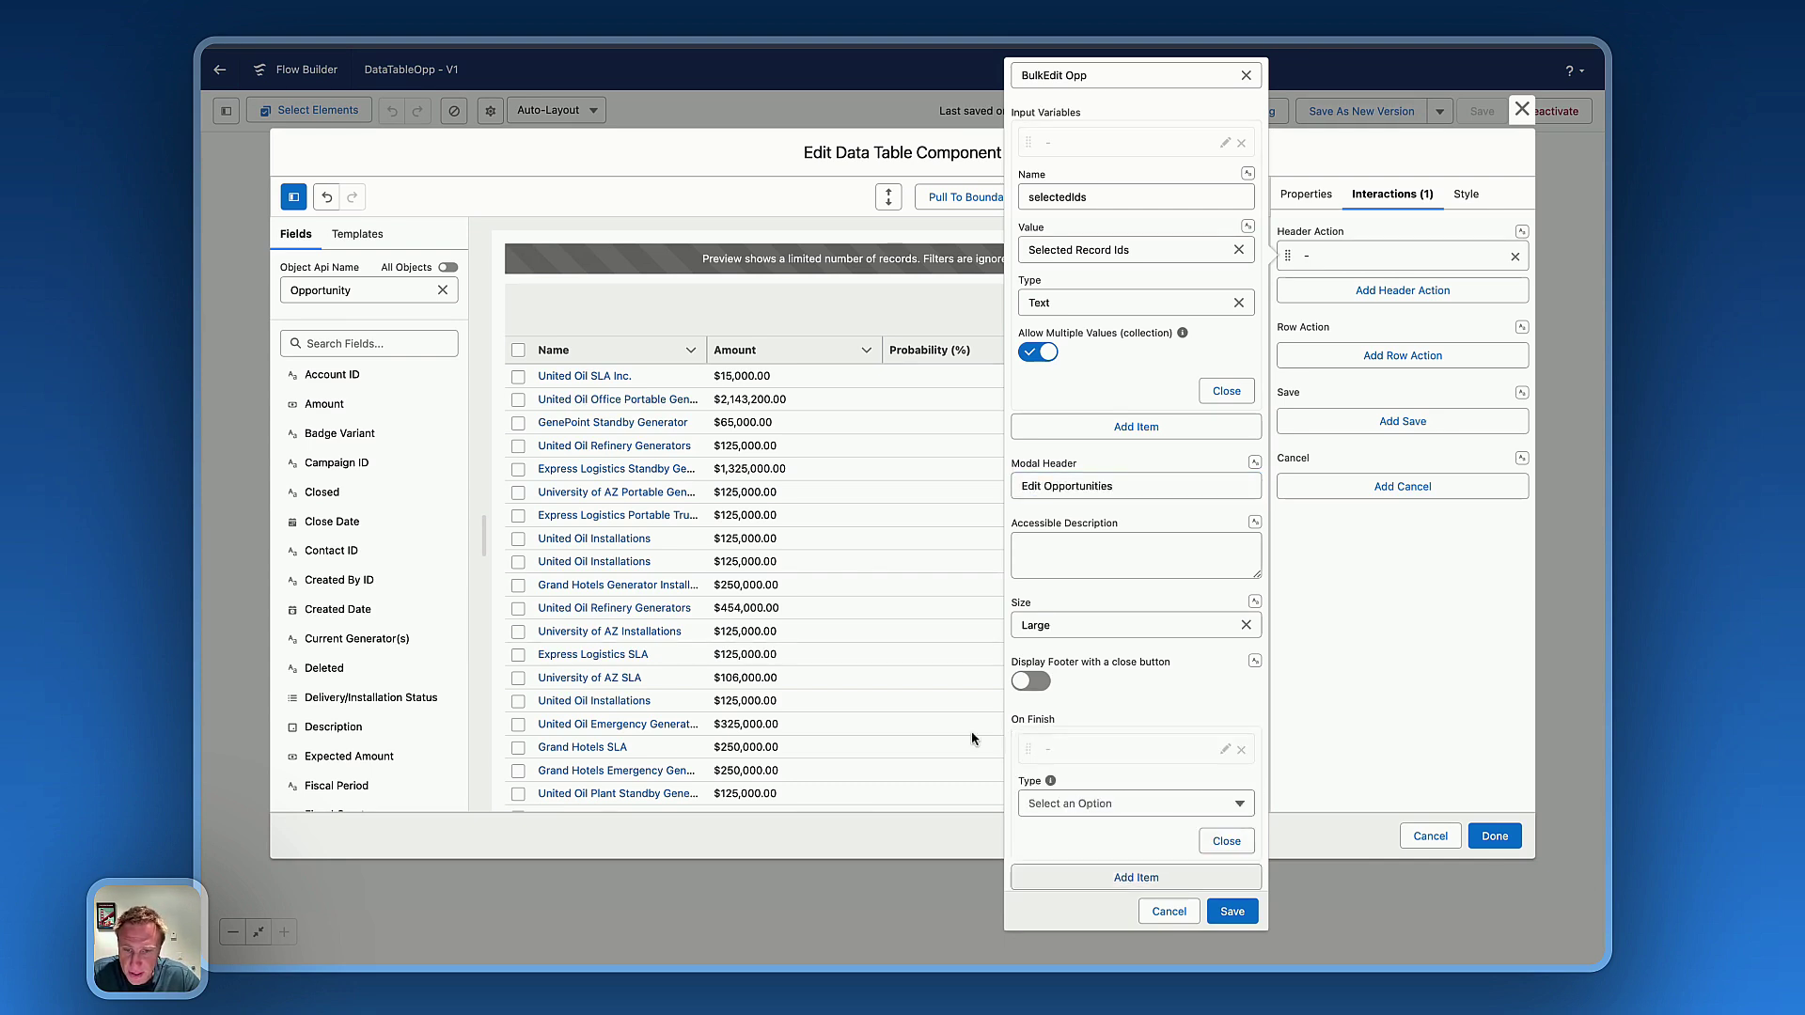
left_click(1112, 804)
scroll(1112, 807, "down", 2)
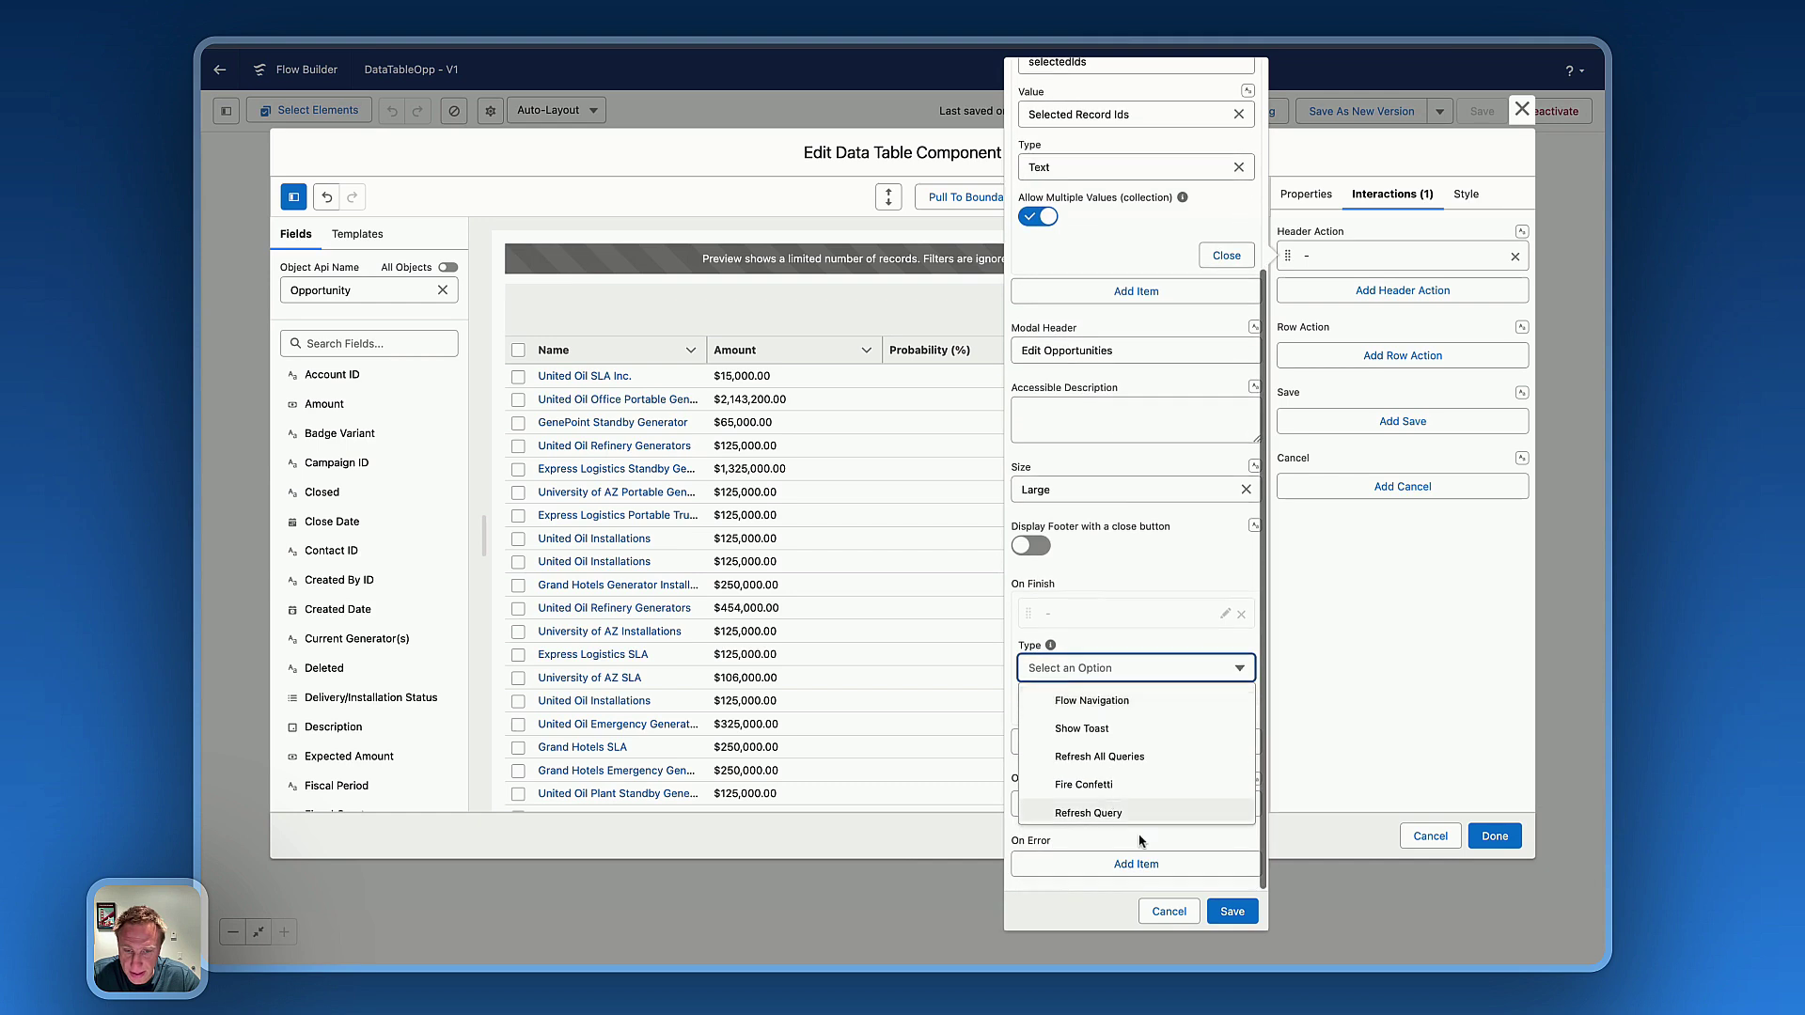
left_click(1105, 813)
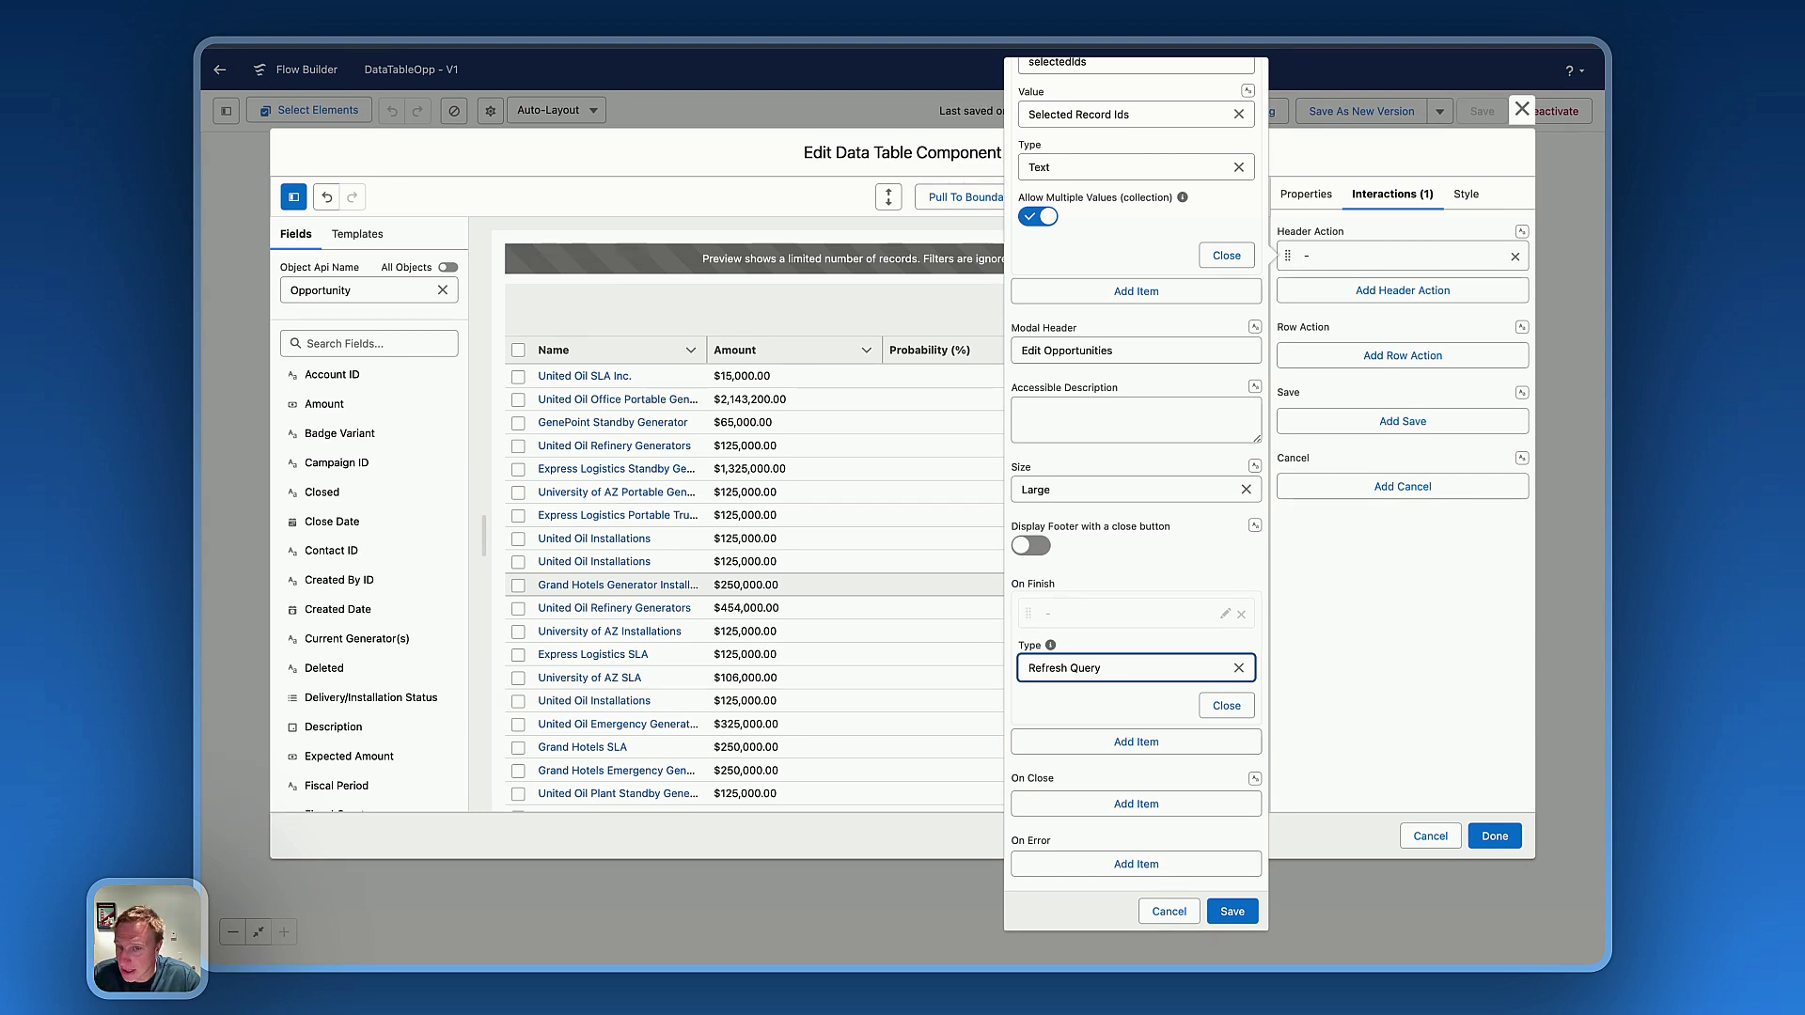
left_click(1251, 918)
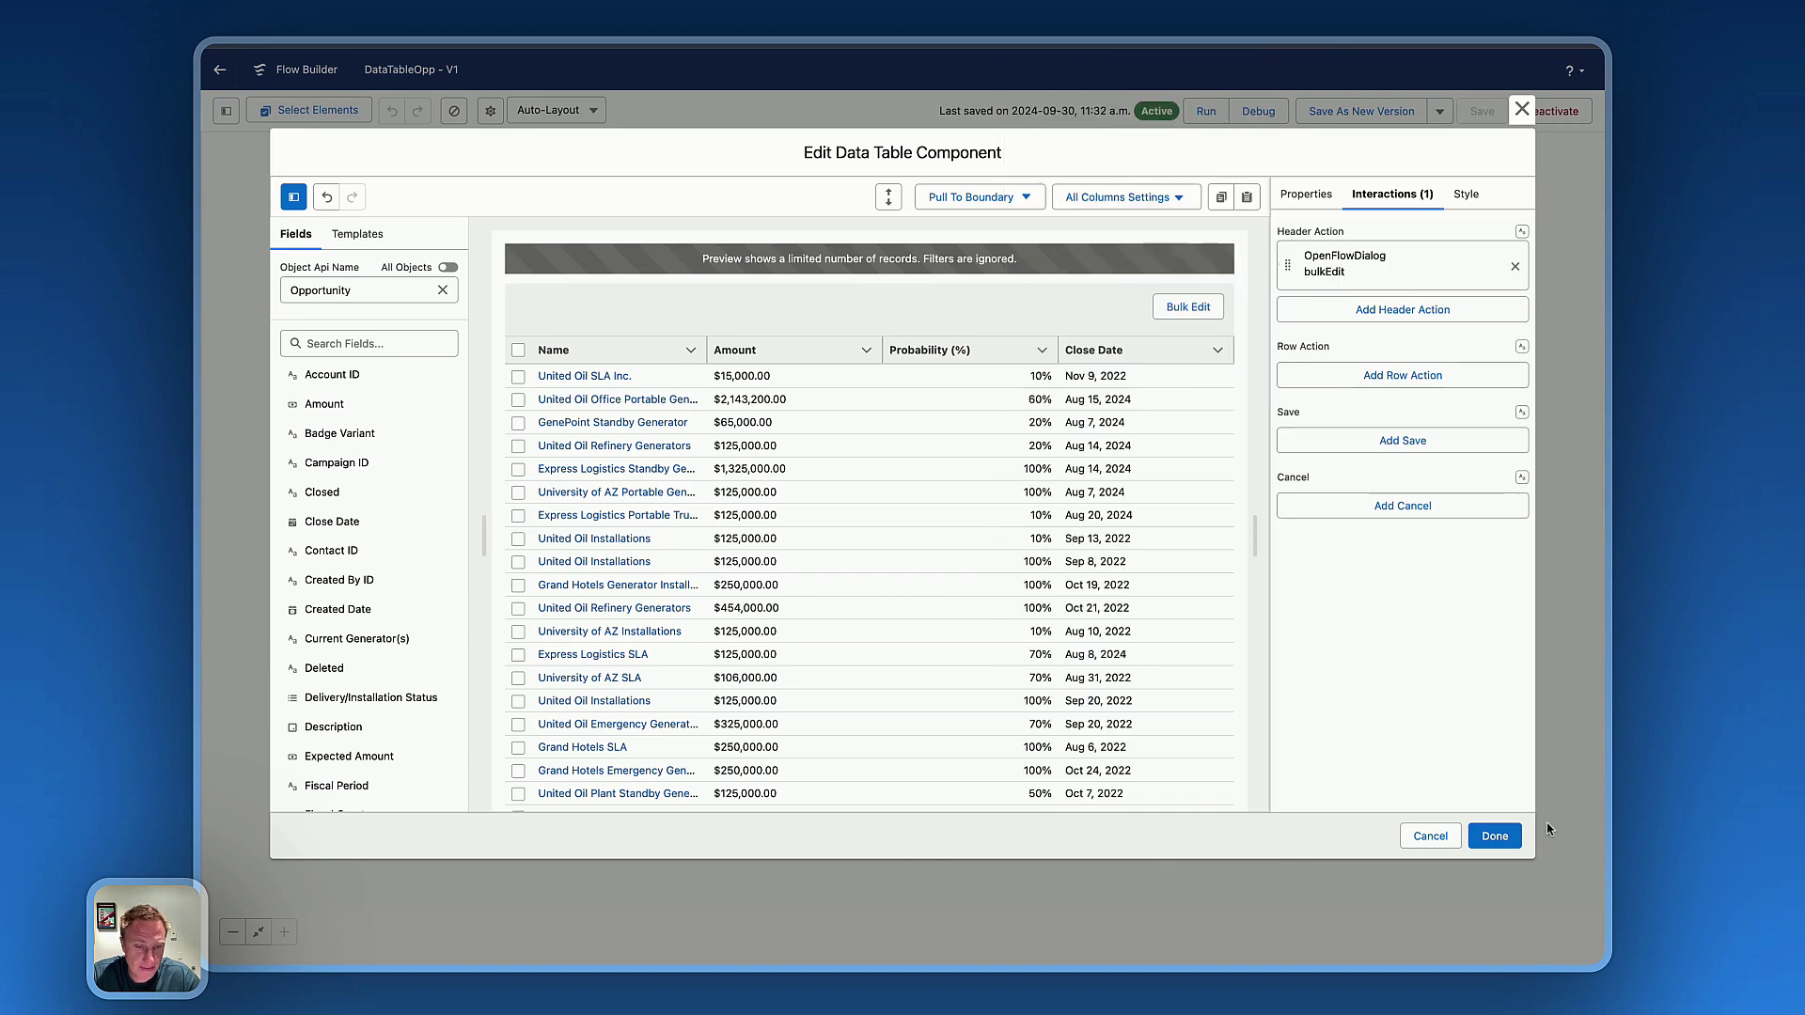
- Accept the data table and screen edits, then save the DataTableOpp flow as a new version
left_click(1495, 836)
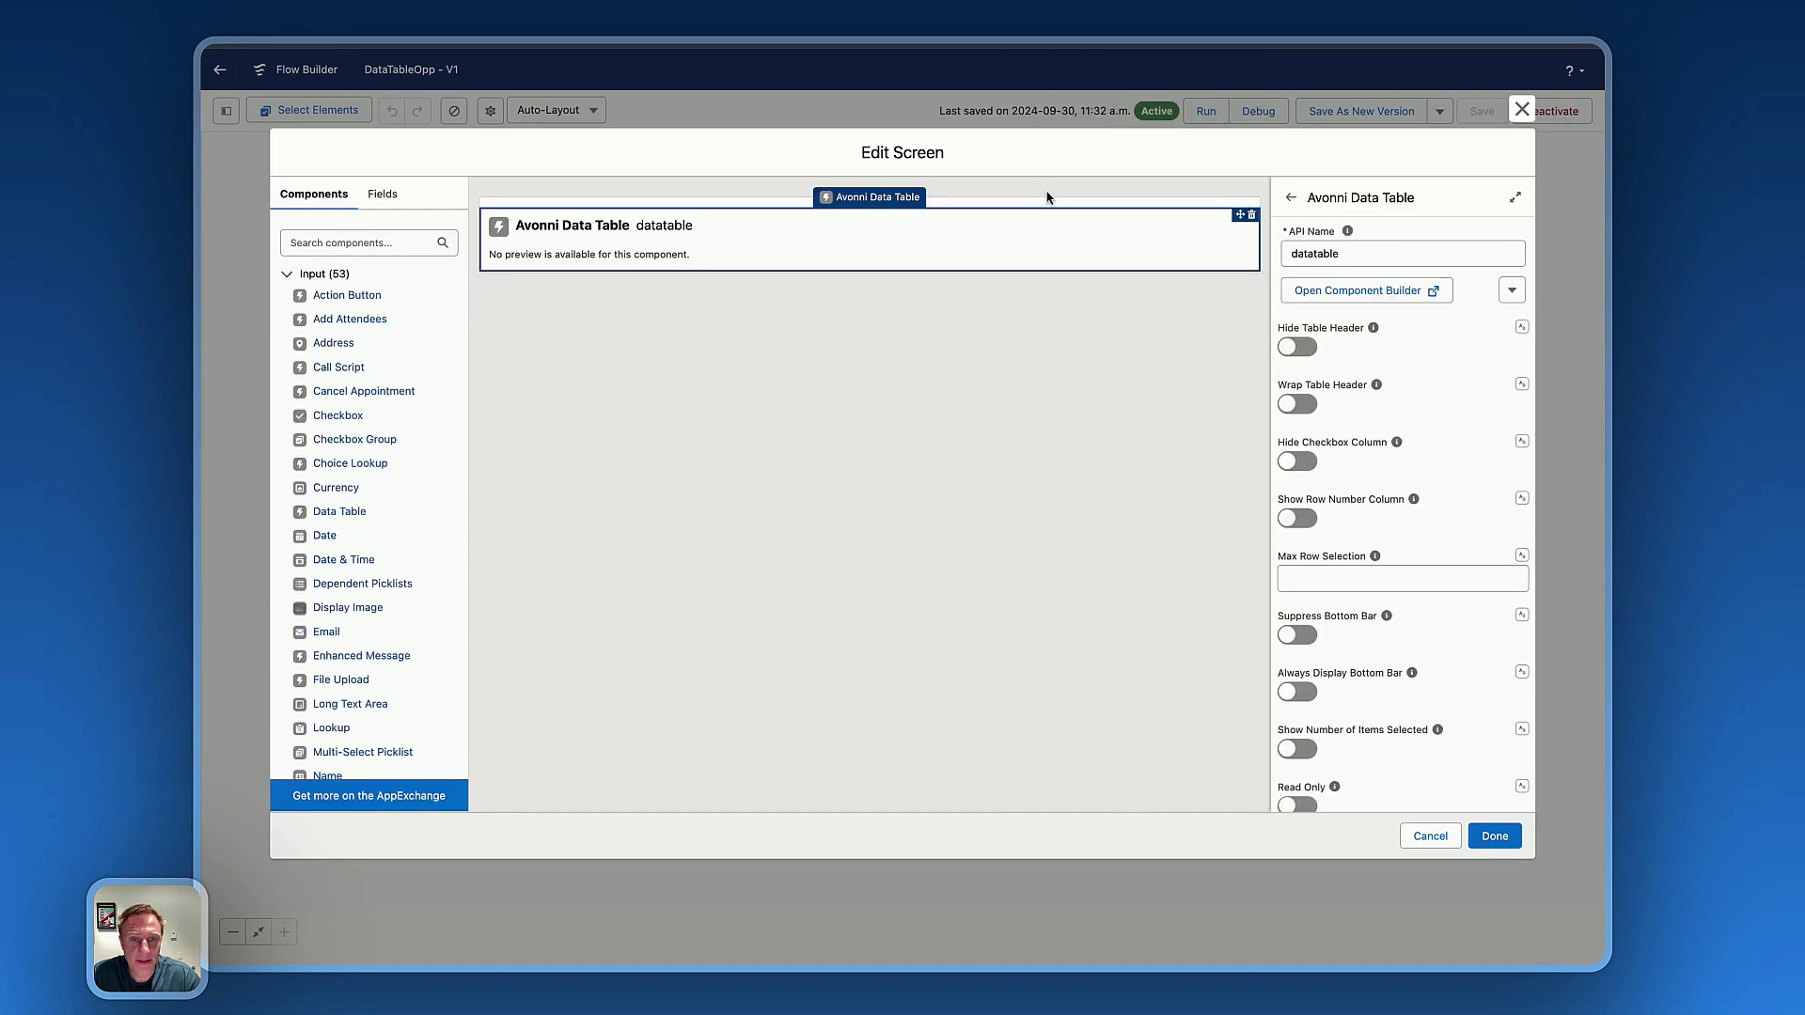
left_click(1495, 835)
left_click(1380, 111)
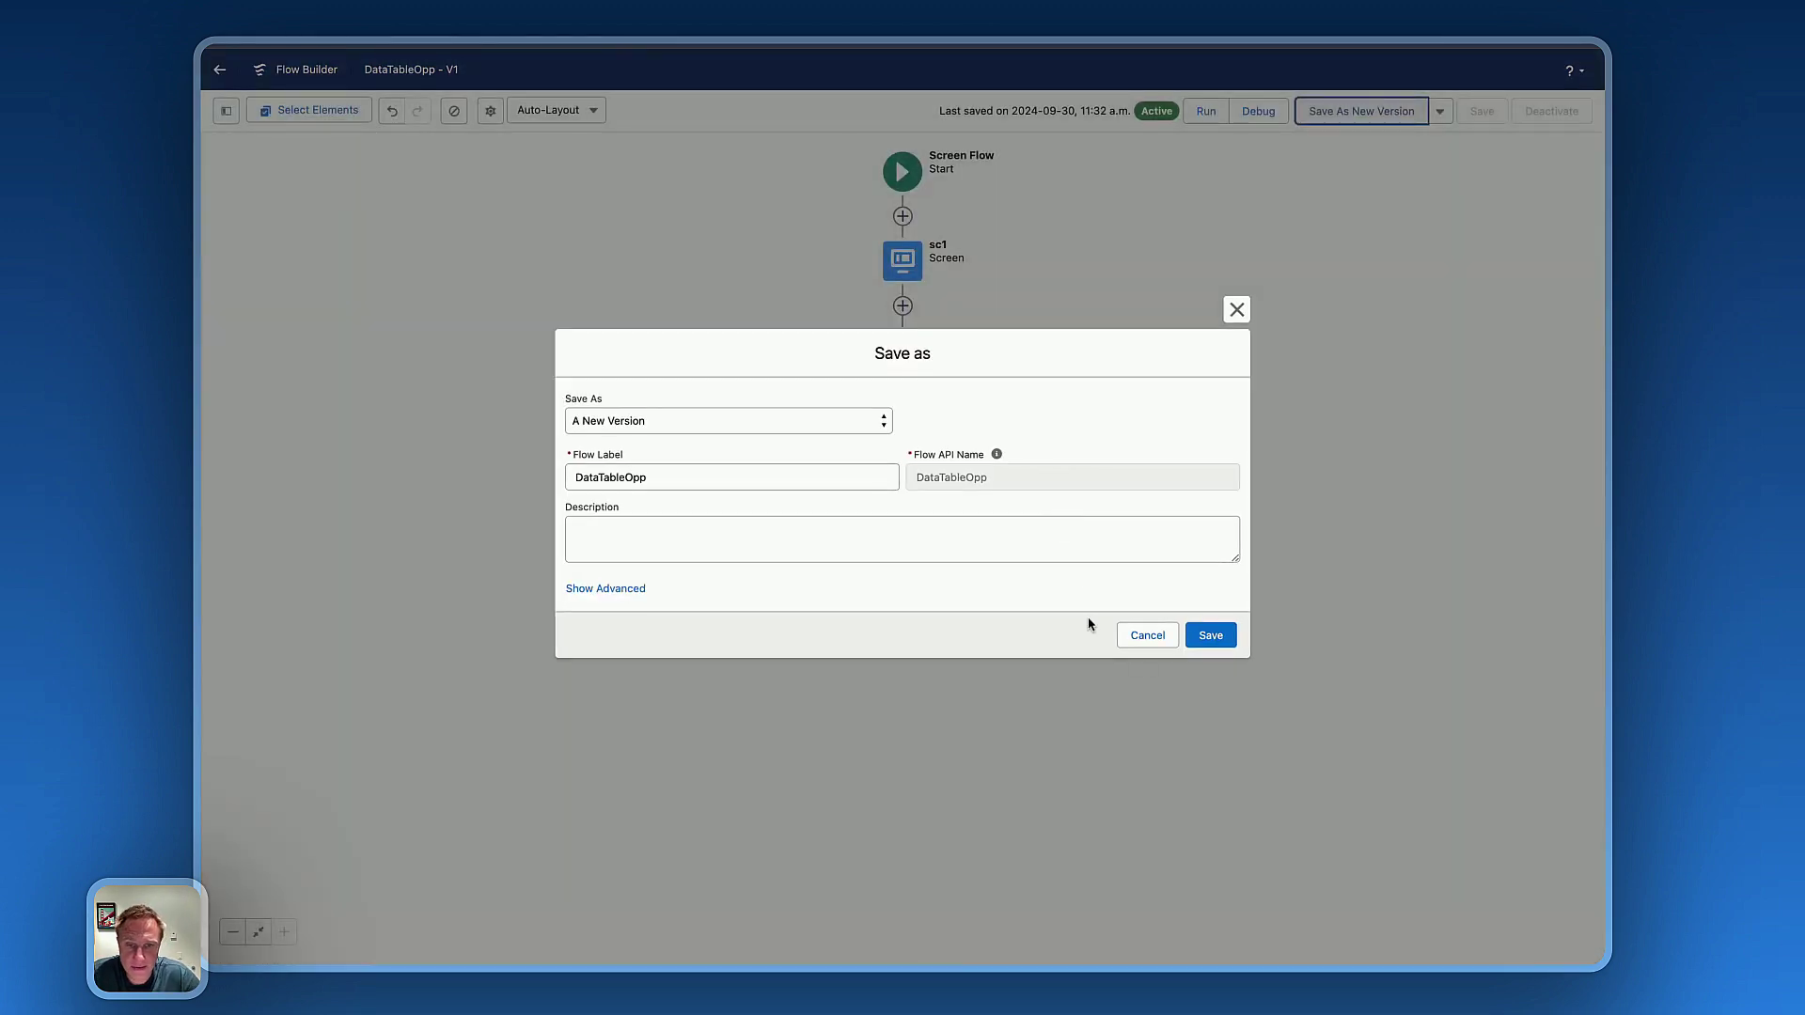
left_click(1201, 632)
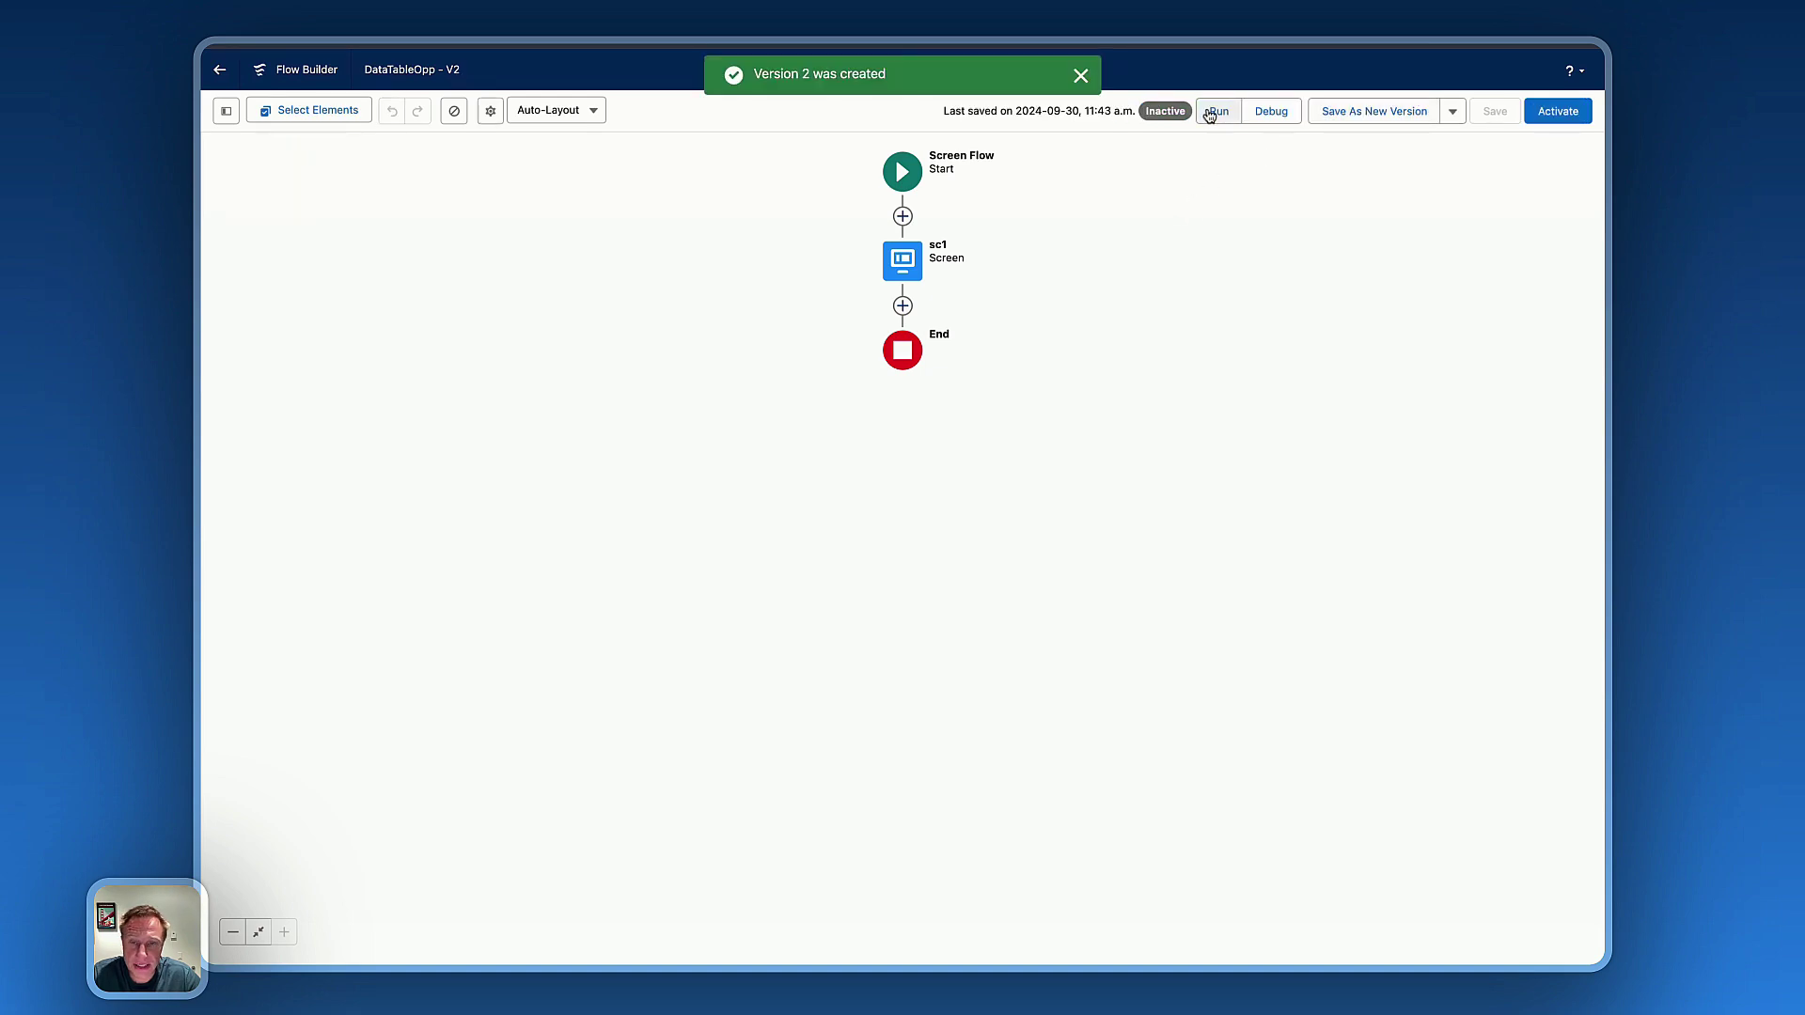
- Run the DataTableOpp flow, select the first four opportunities and launch Bulk Edit on them
left_click(1212, 112)
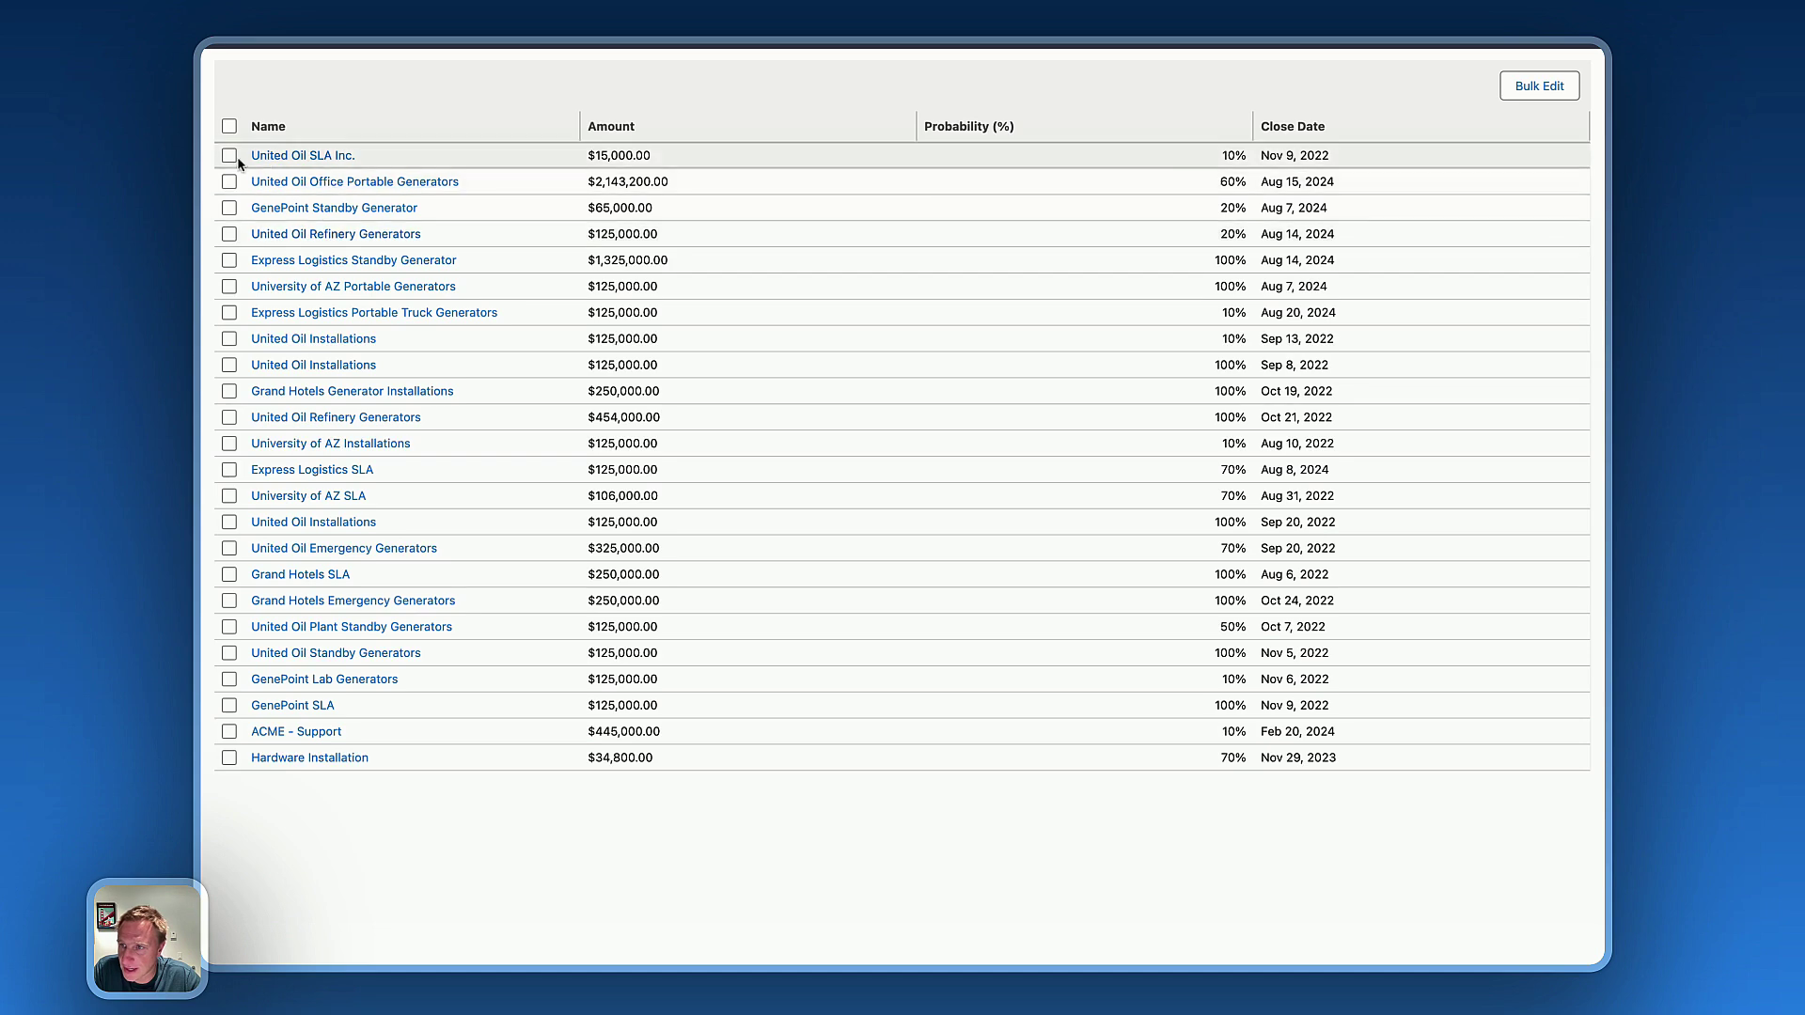
left_click(229, 155)
left_click(229, 181)
left_click(229, 208)
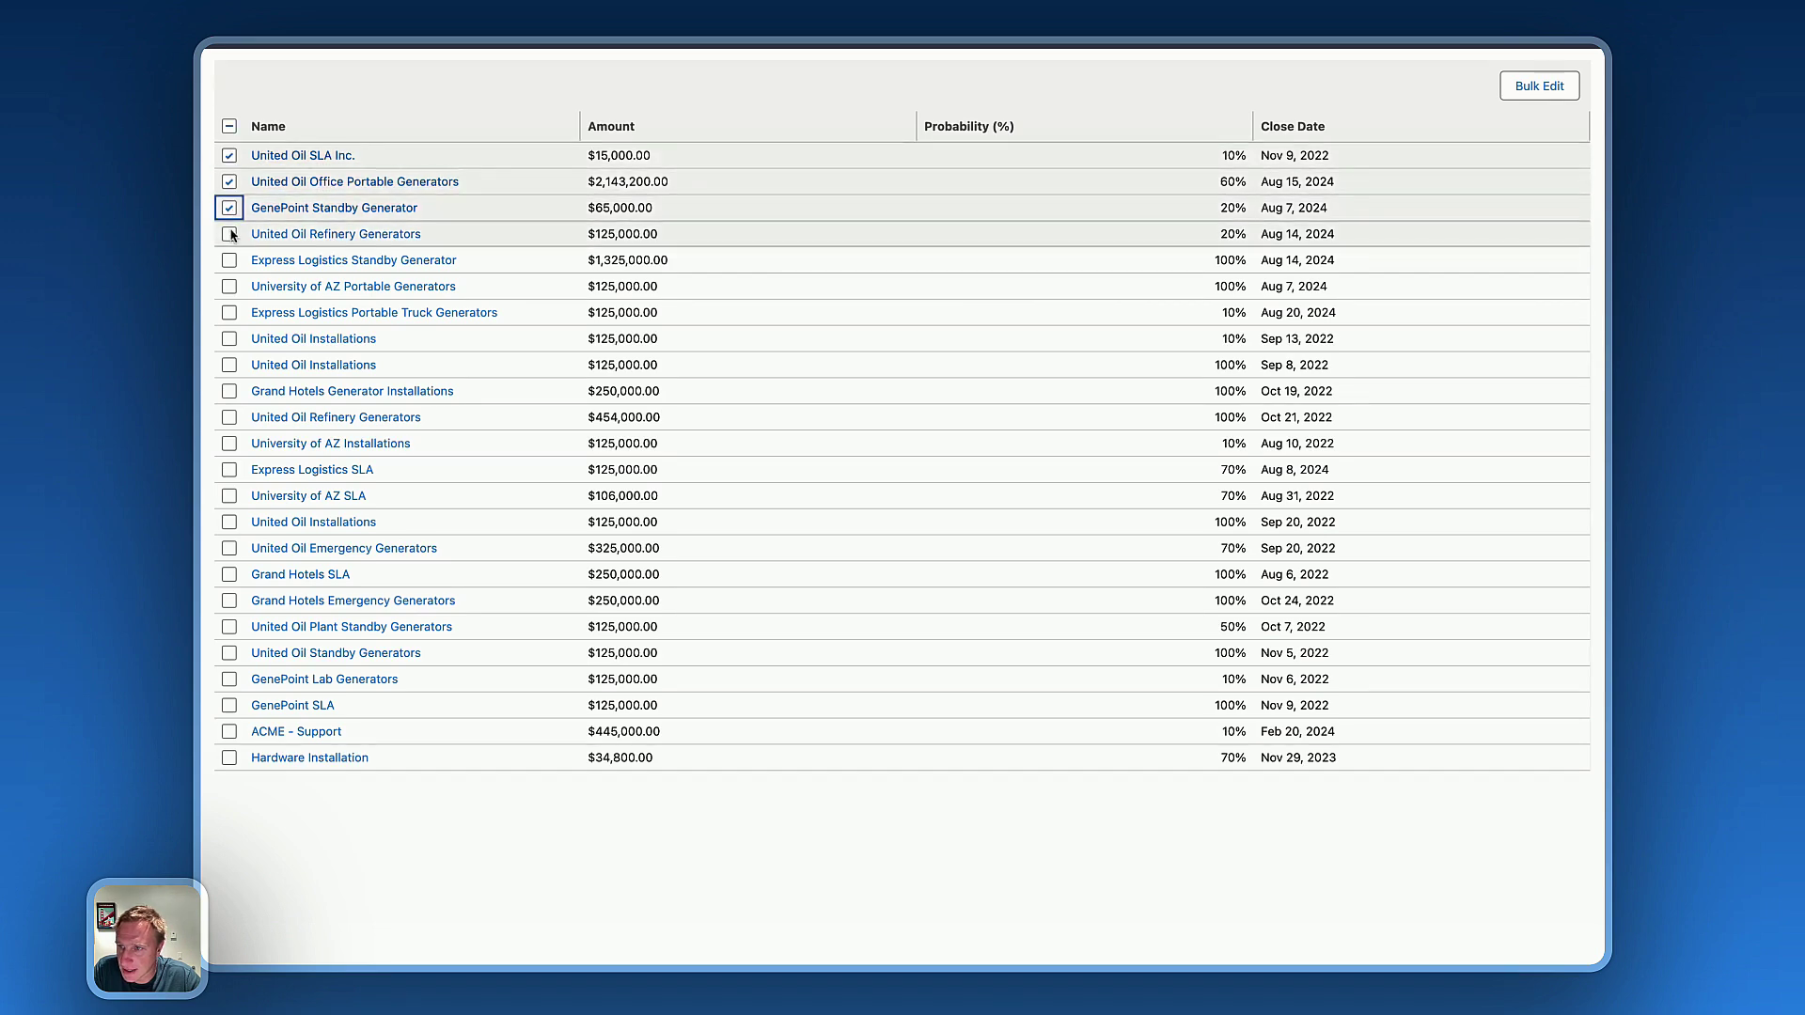
left_click(229, 234)
left_click(1534, 94)
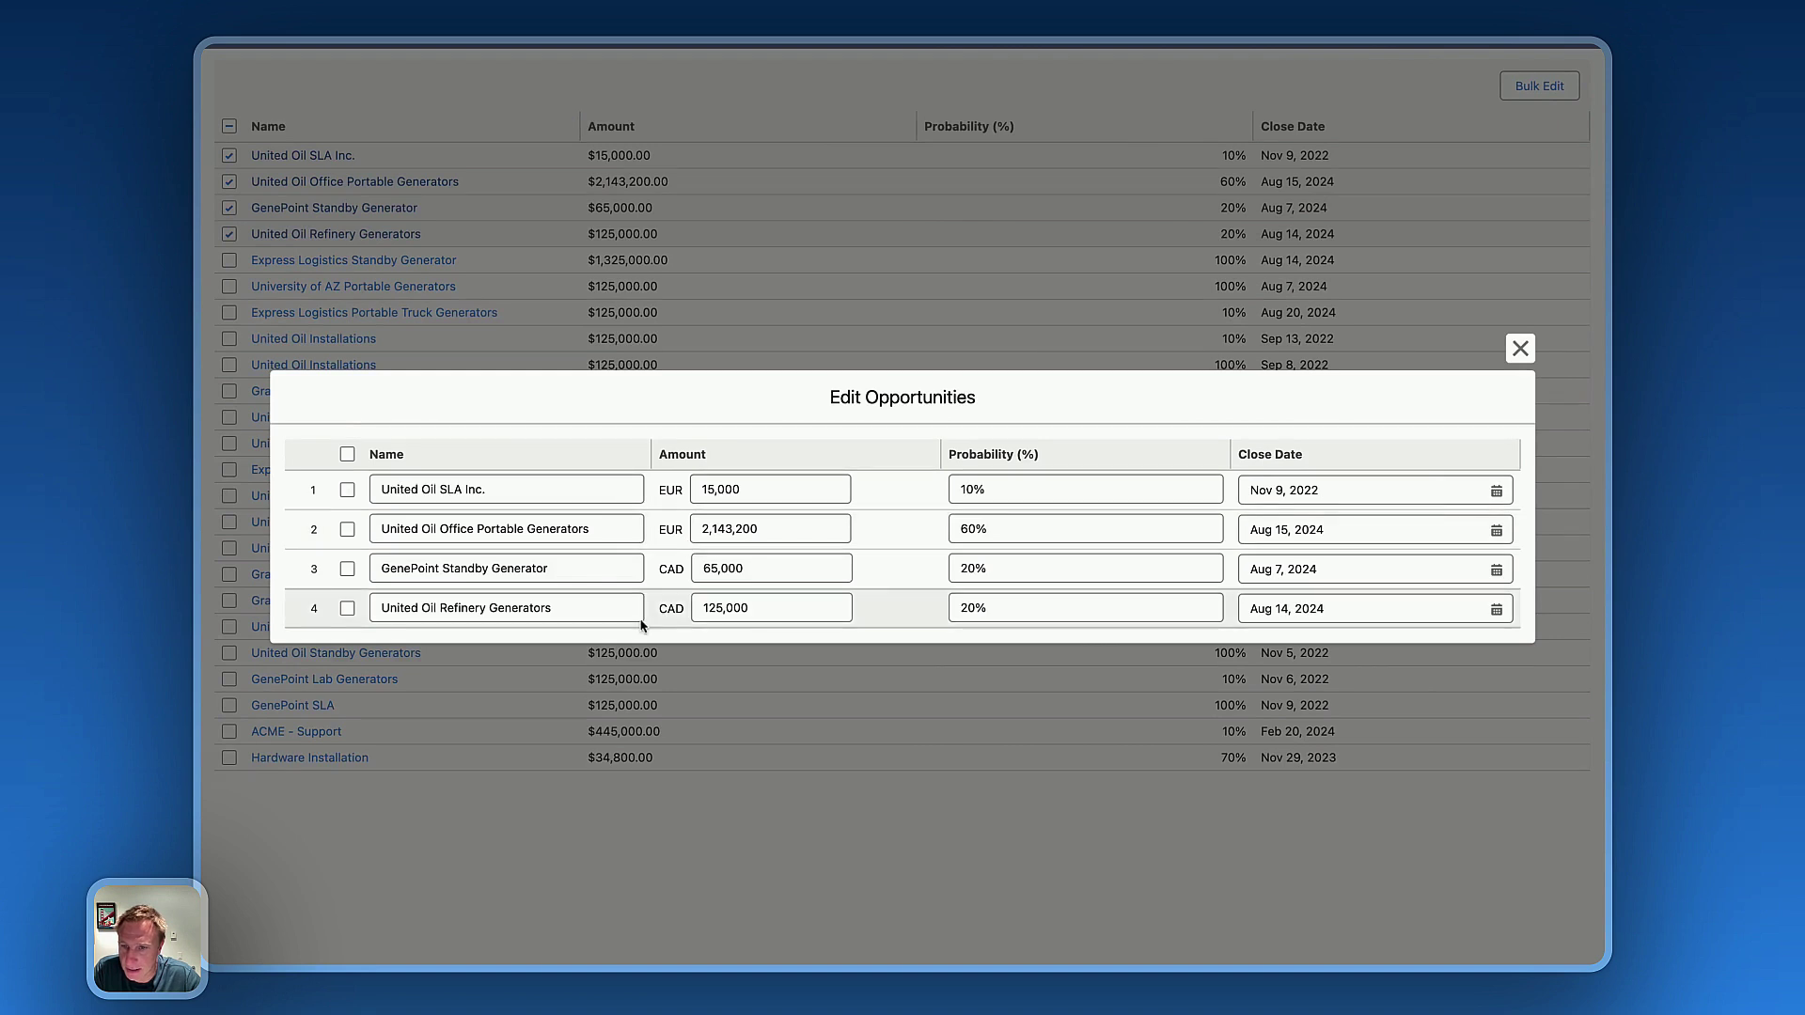
- Set the close dates of United Oil SLA Inc. to Nov 11, 2022 and United Oil Office Portable Generators to Oct 16, 2024, then save
left_click(1047, 492)
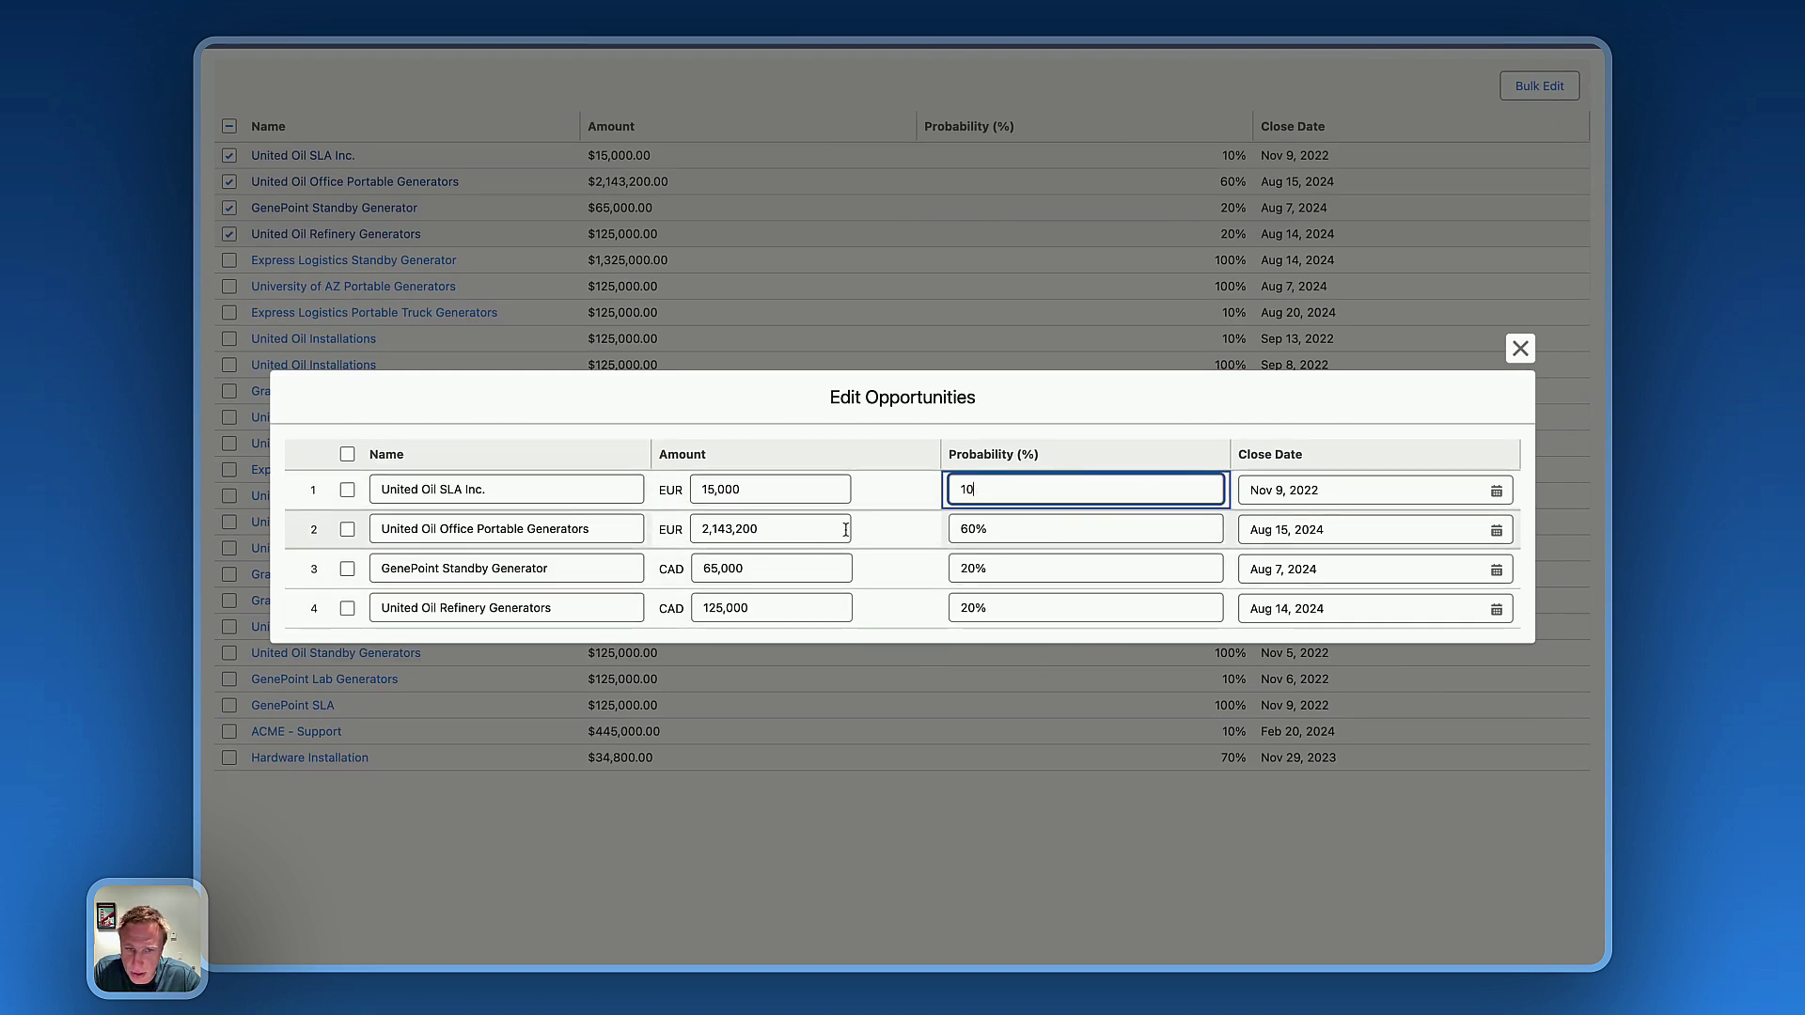
left_click(1329, 490)
left_click(1480, 617)
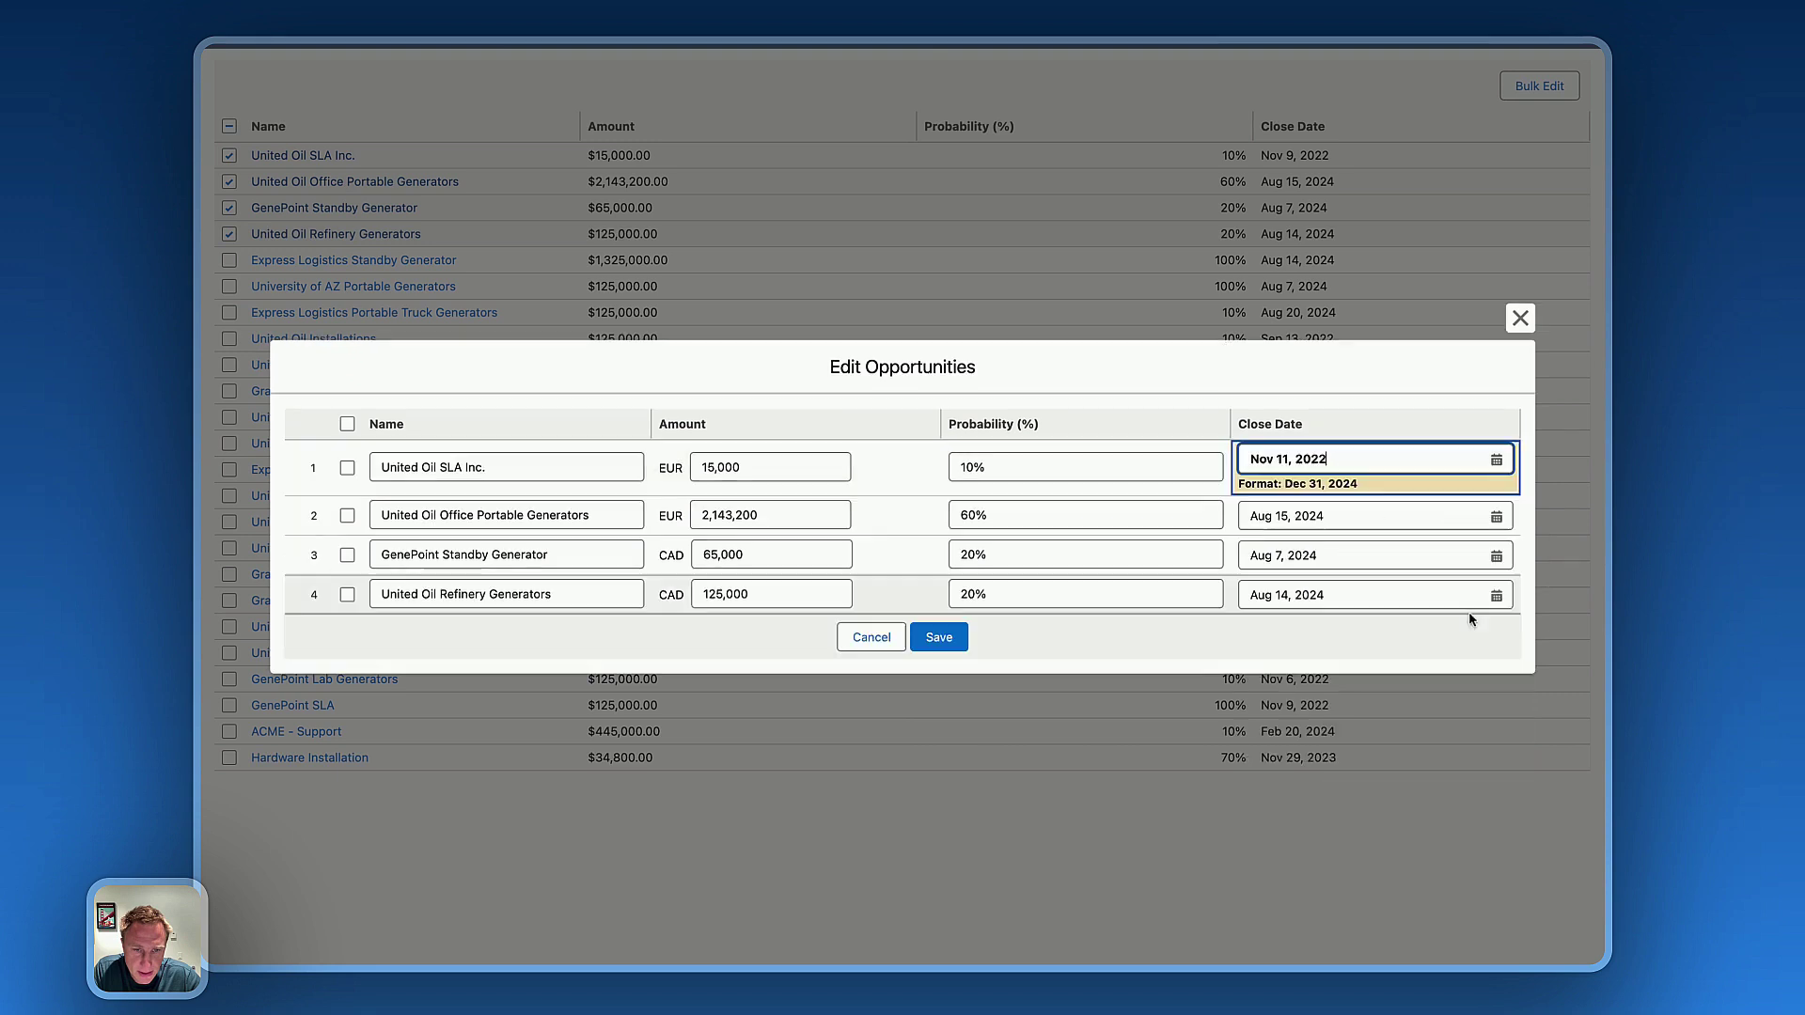
left_click(1372, 499)
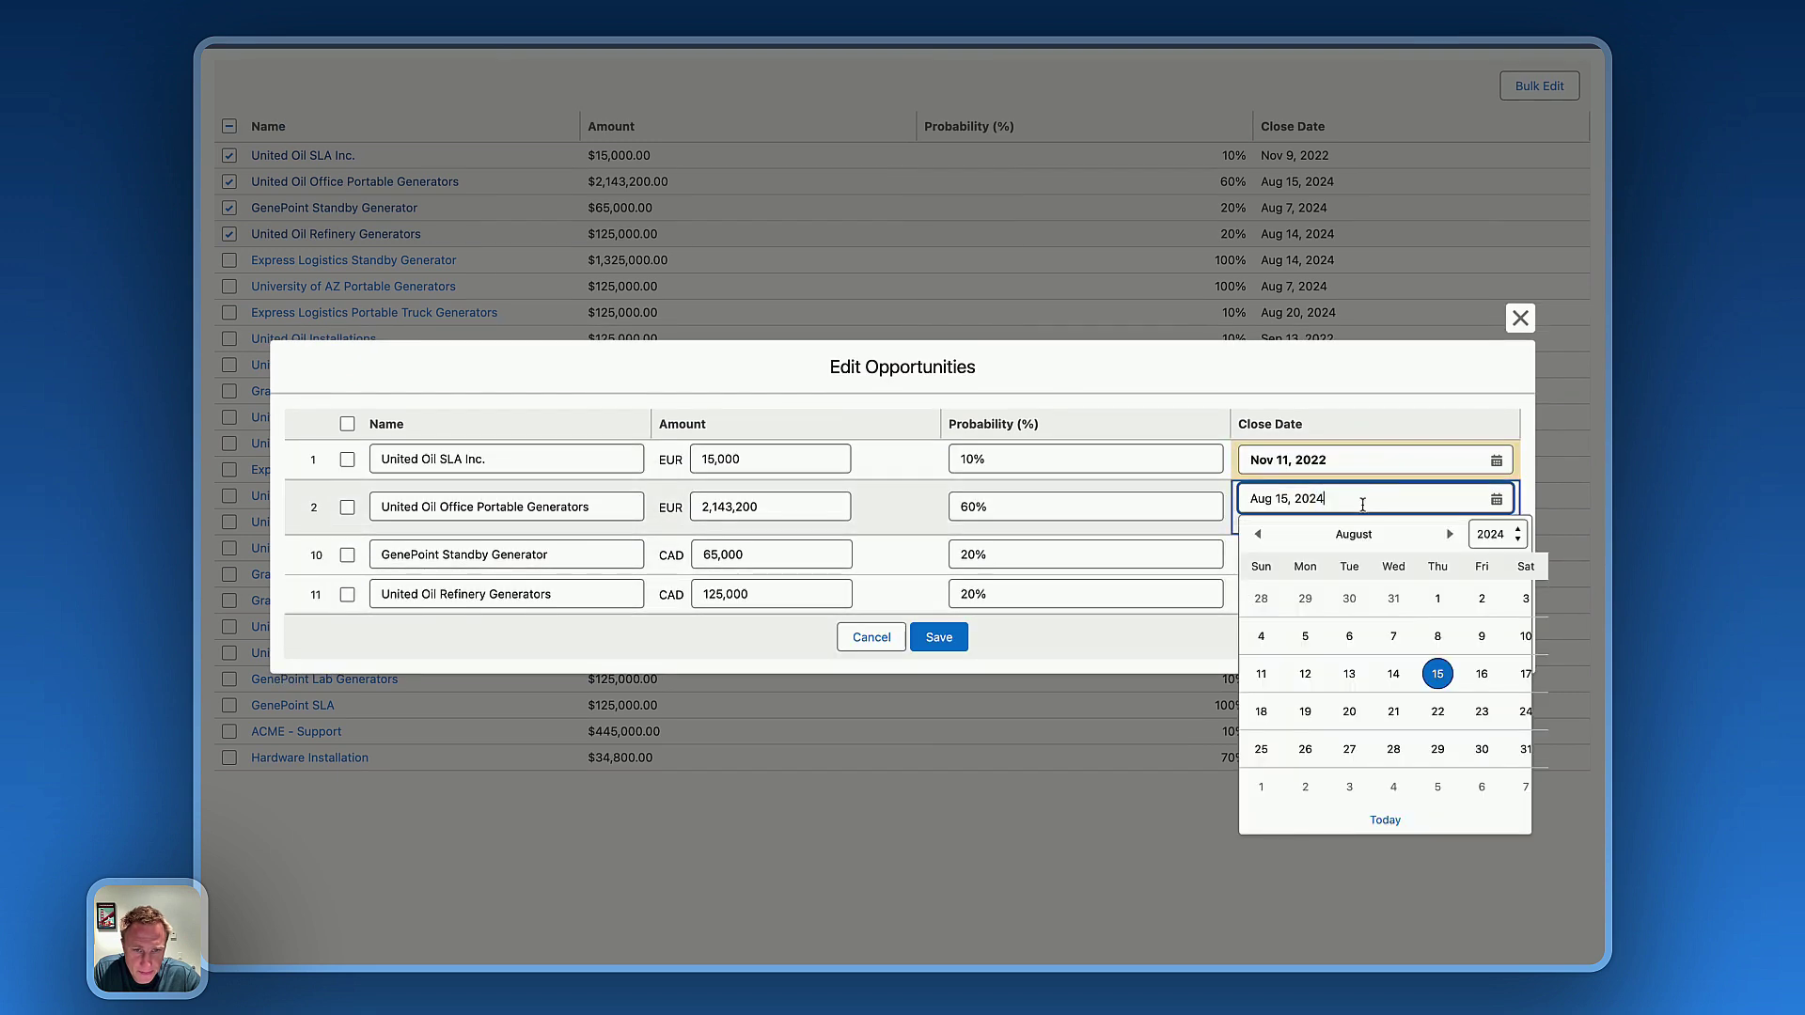
left_click(1449, 534)
left_click(1449, 533)
left_click(1394, 674)
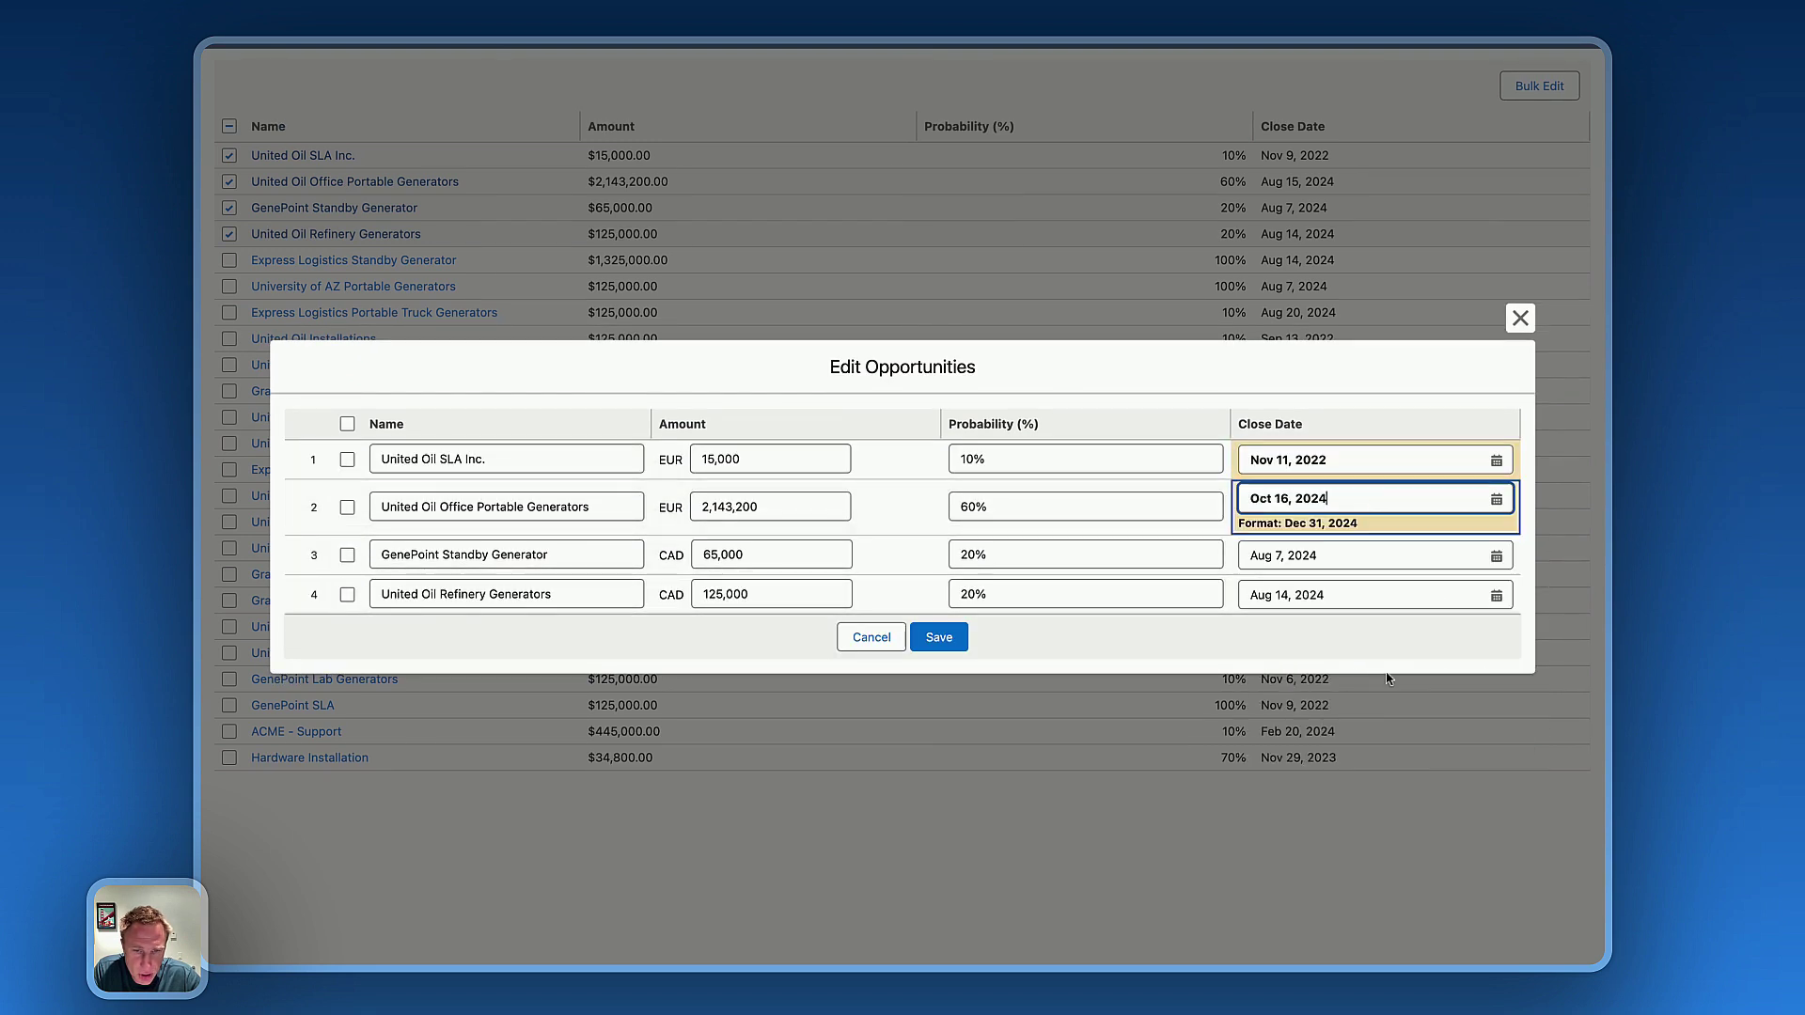
left_click(963, 640)
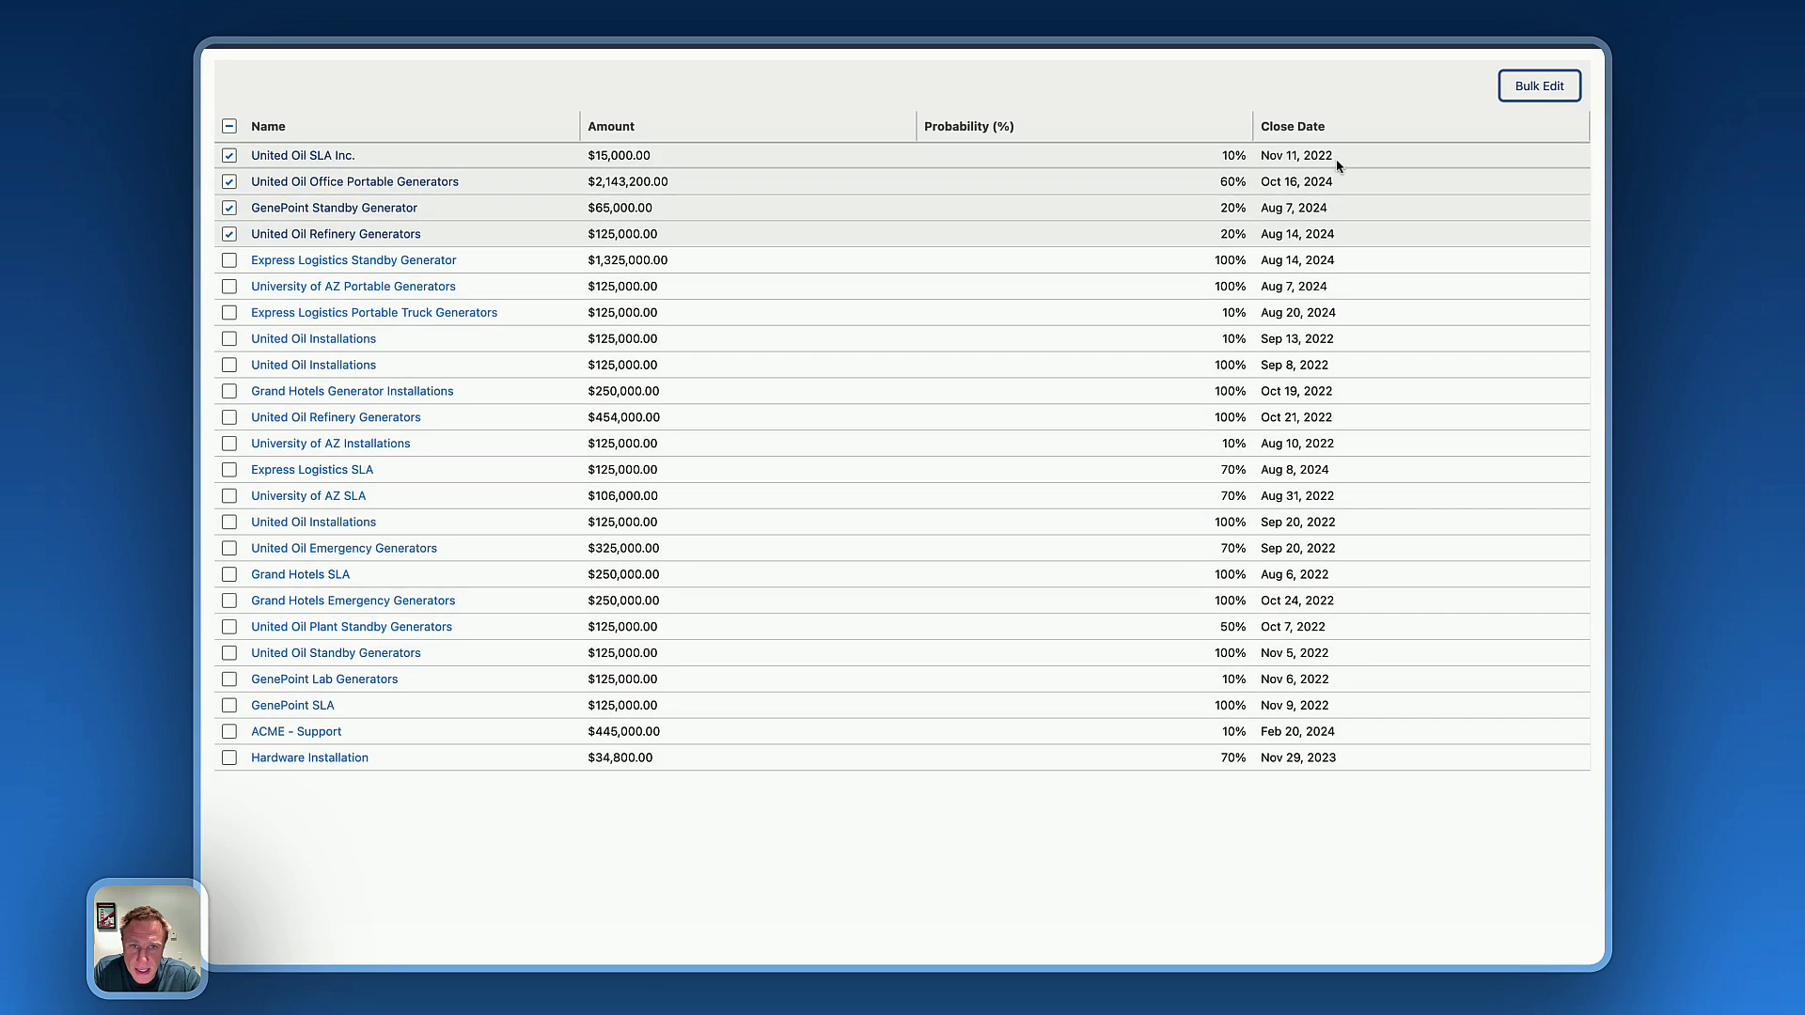
left_click(1261, 164)
left_click(1513, 98)
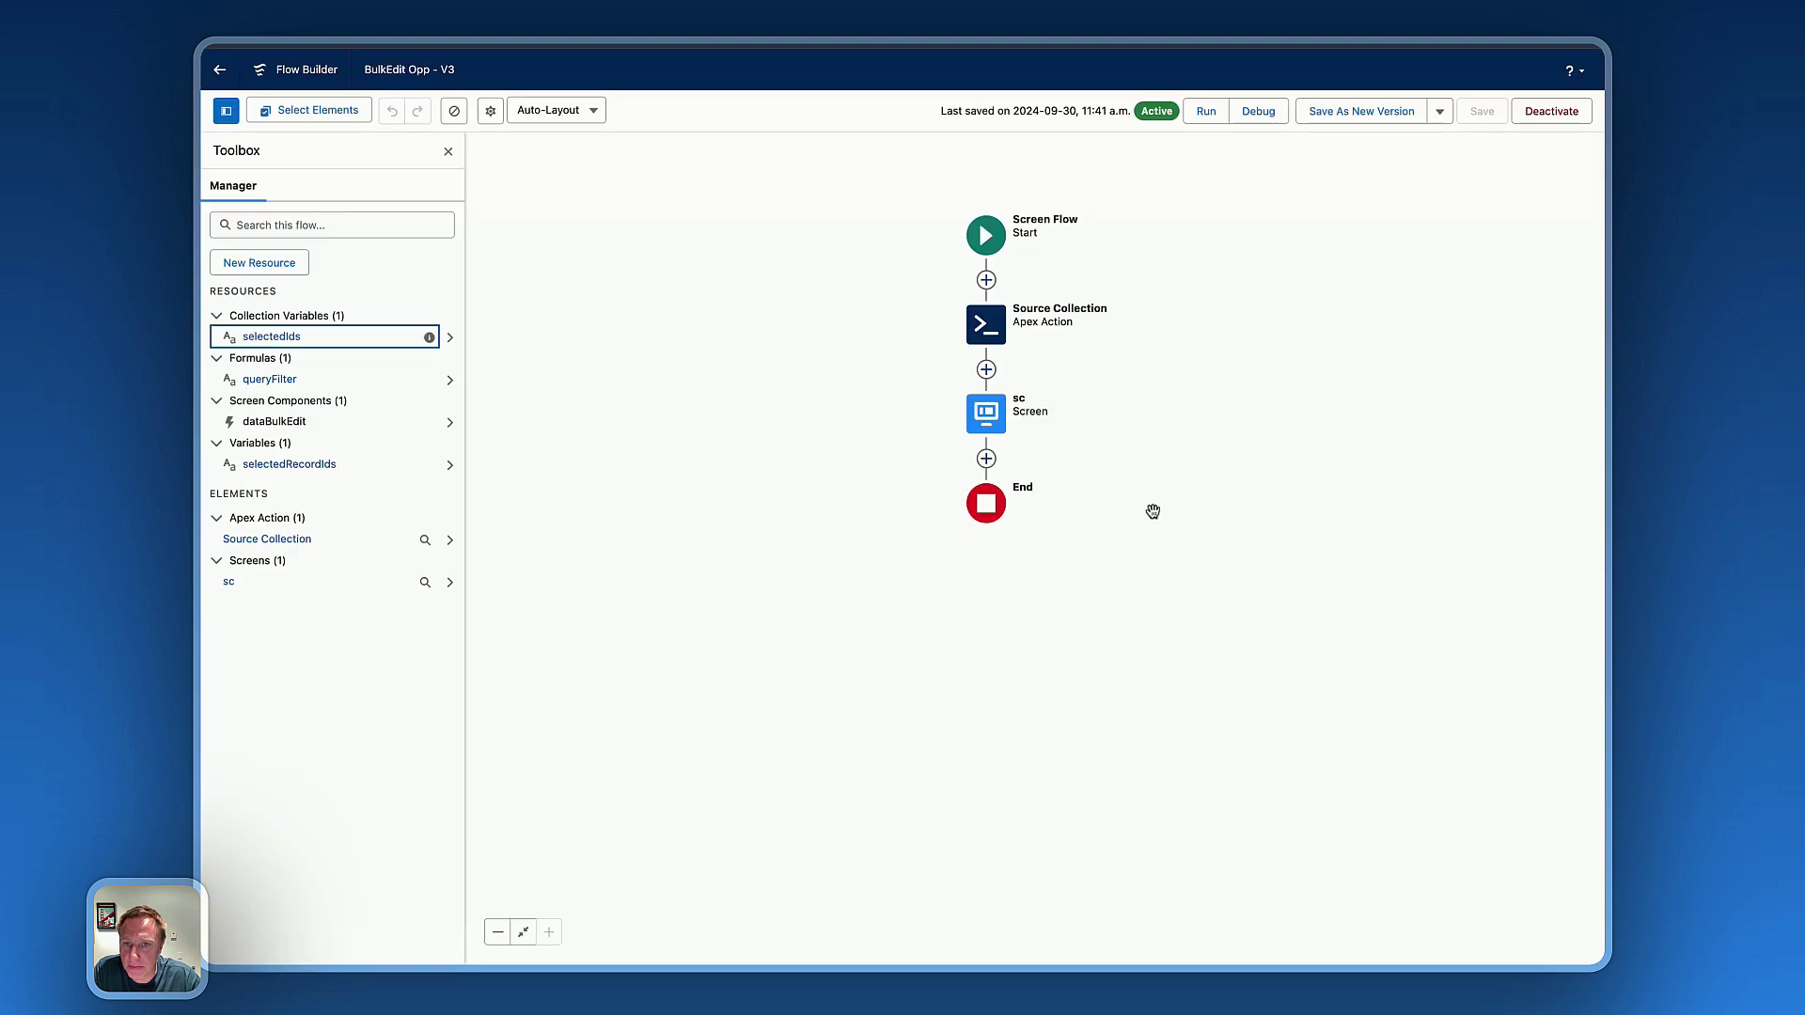
- In the BulkEdit Opp flow, hide the checkbox column of the dataBulkEdit table on screen sc and accept the edits
left_click(985, 411)
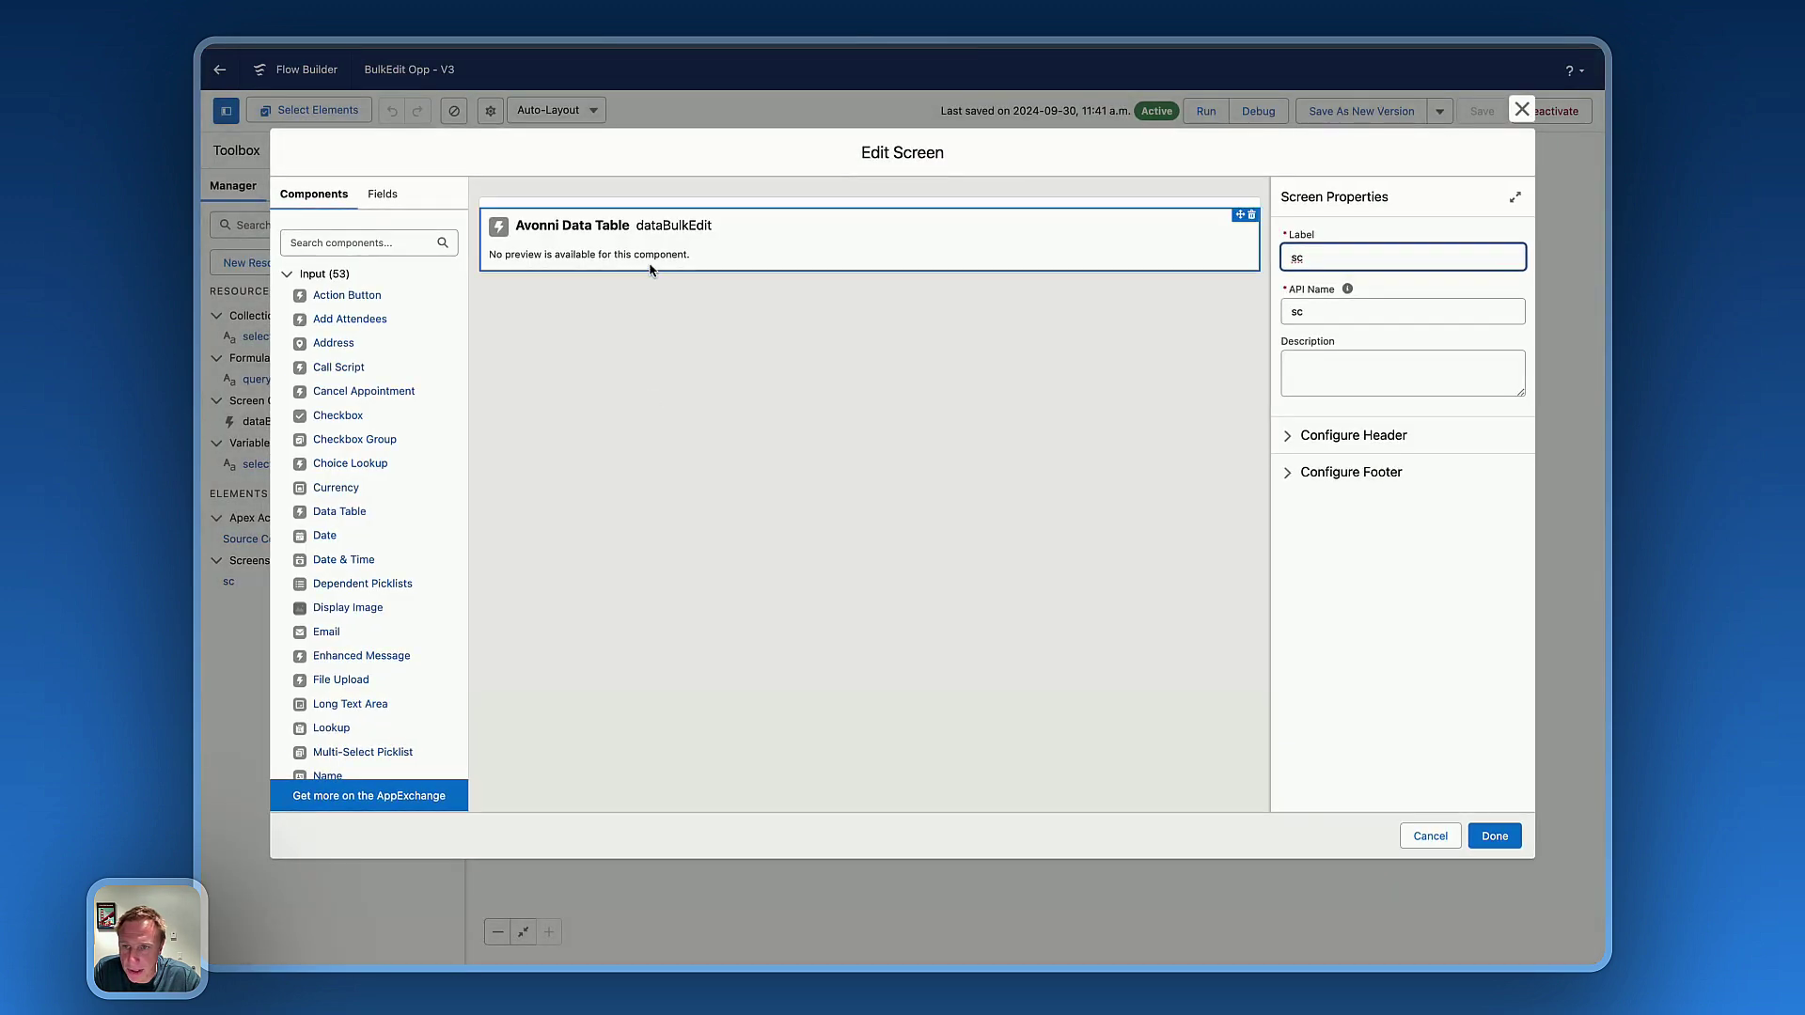
left_click(655, 267)
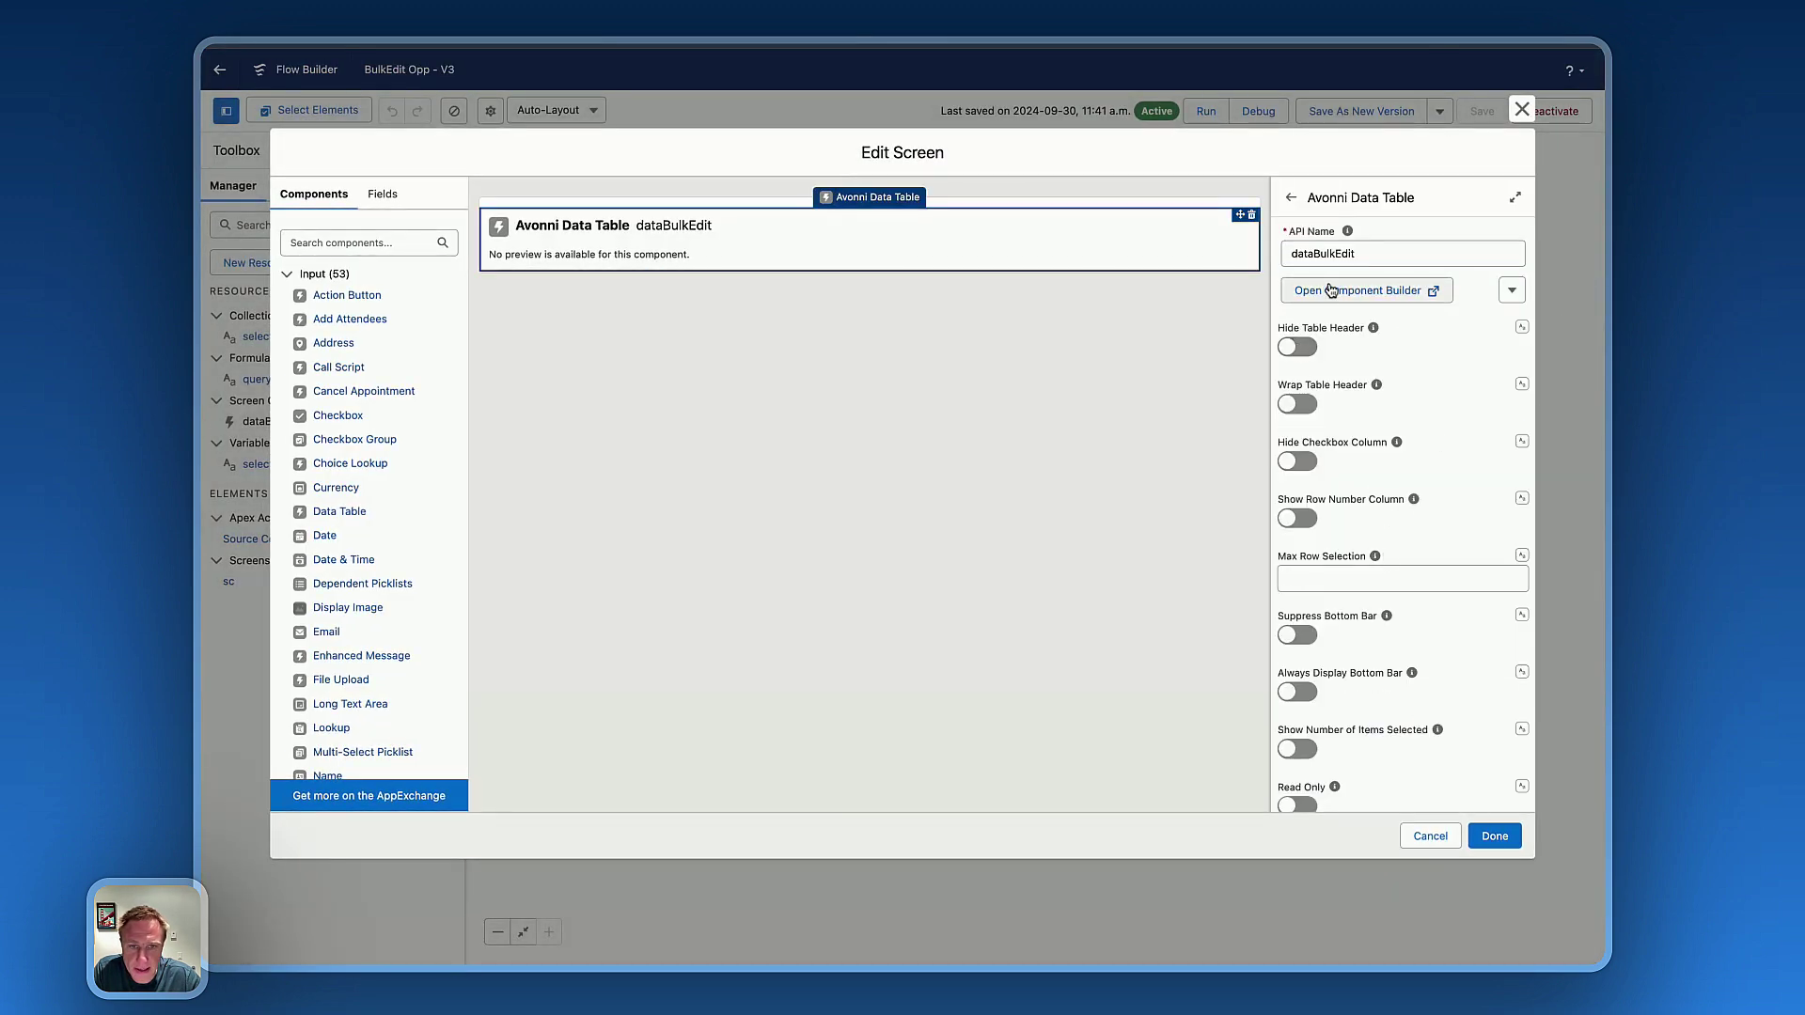
left_click(1357, 290)
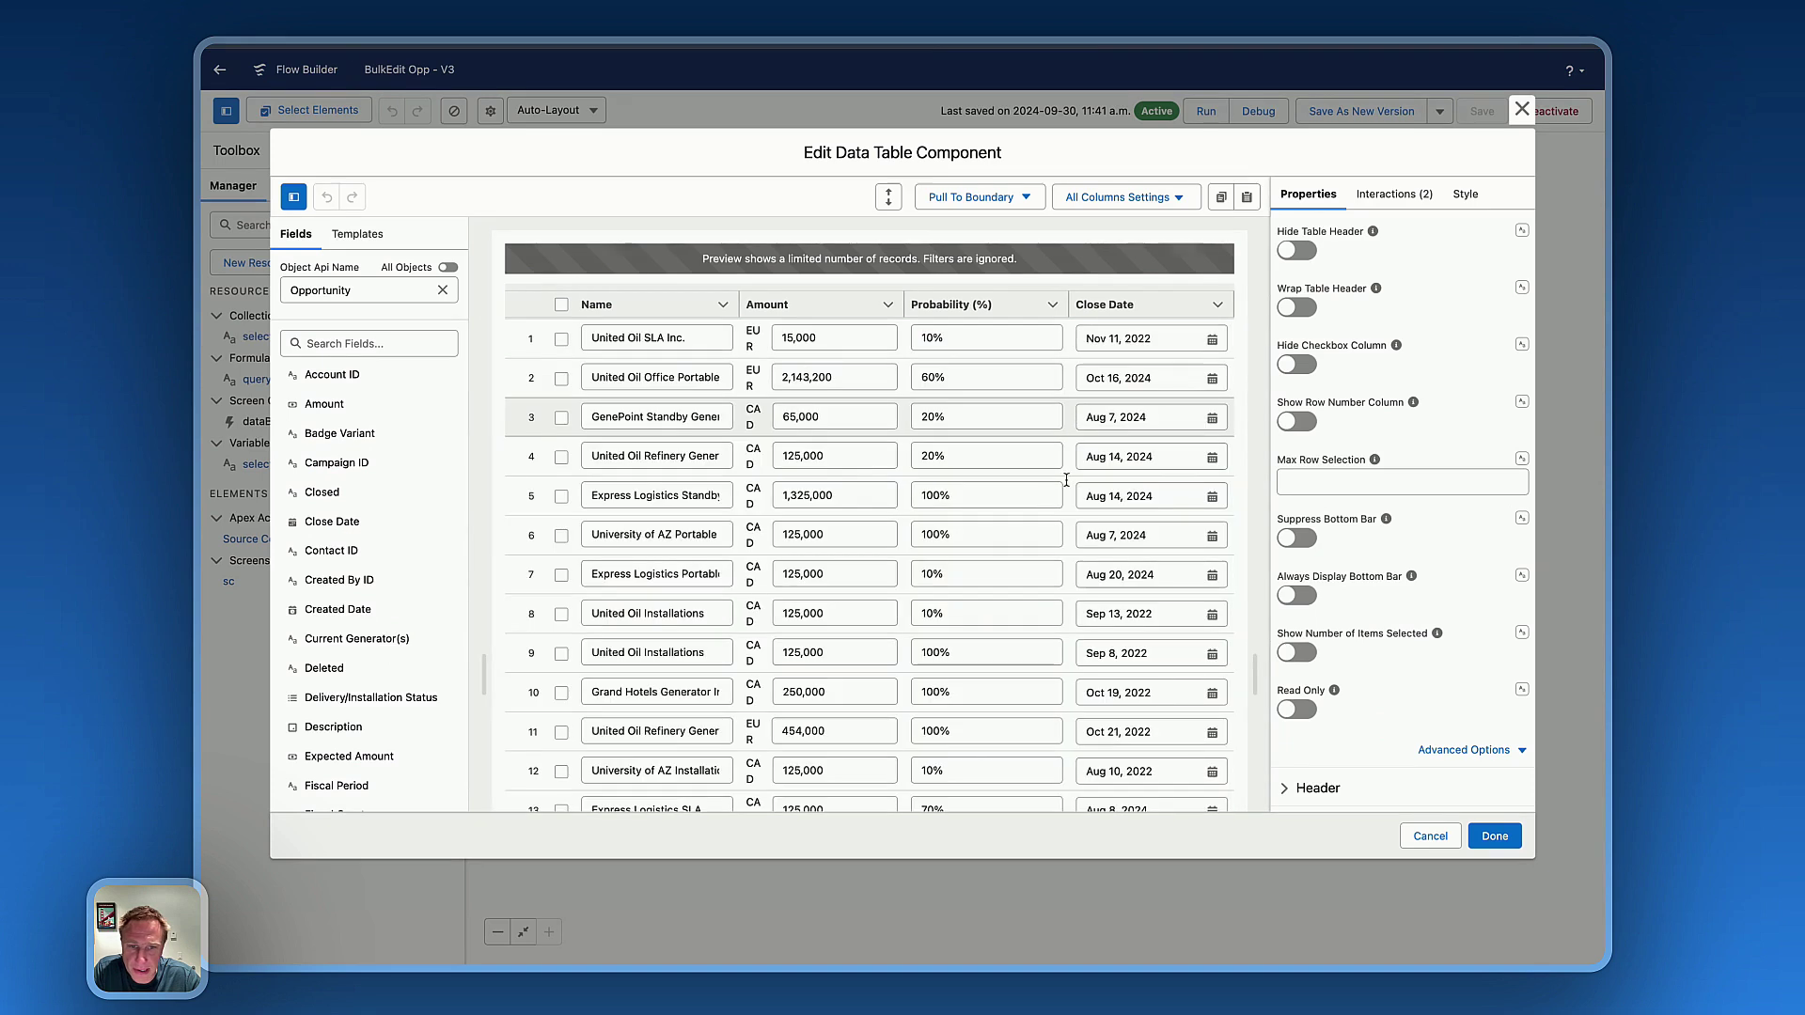
left_click(1306, 367)
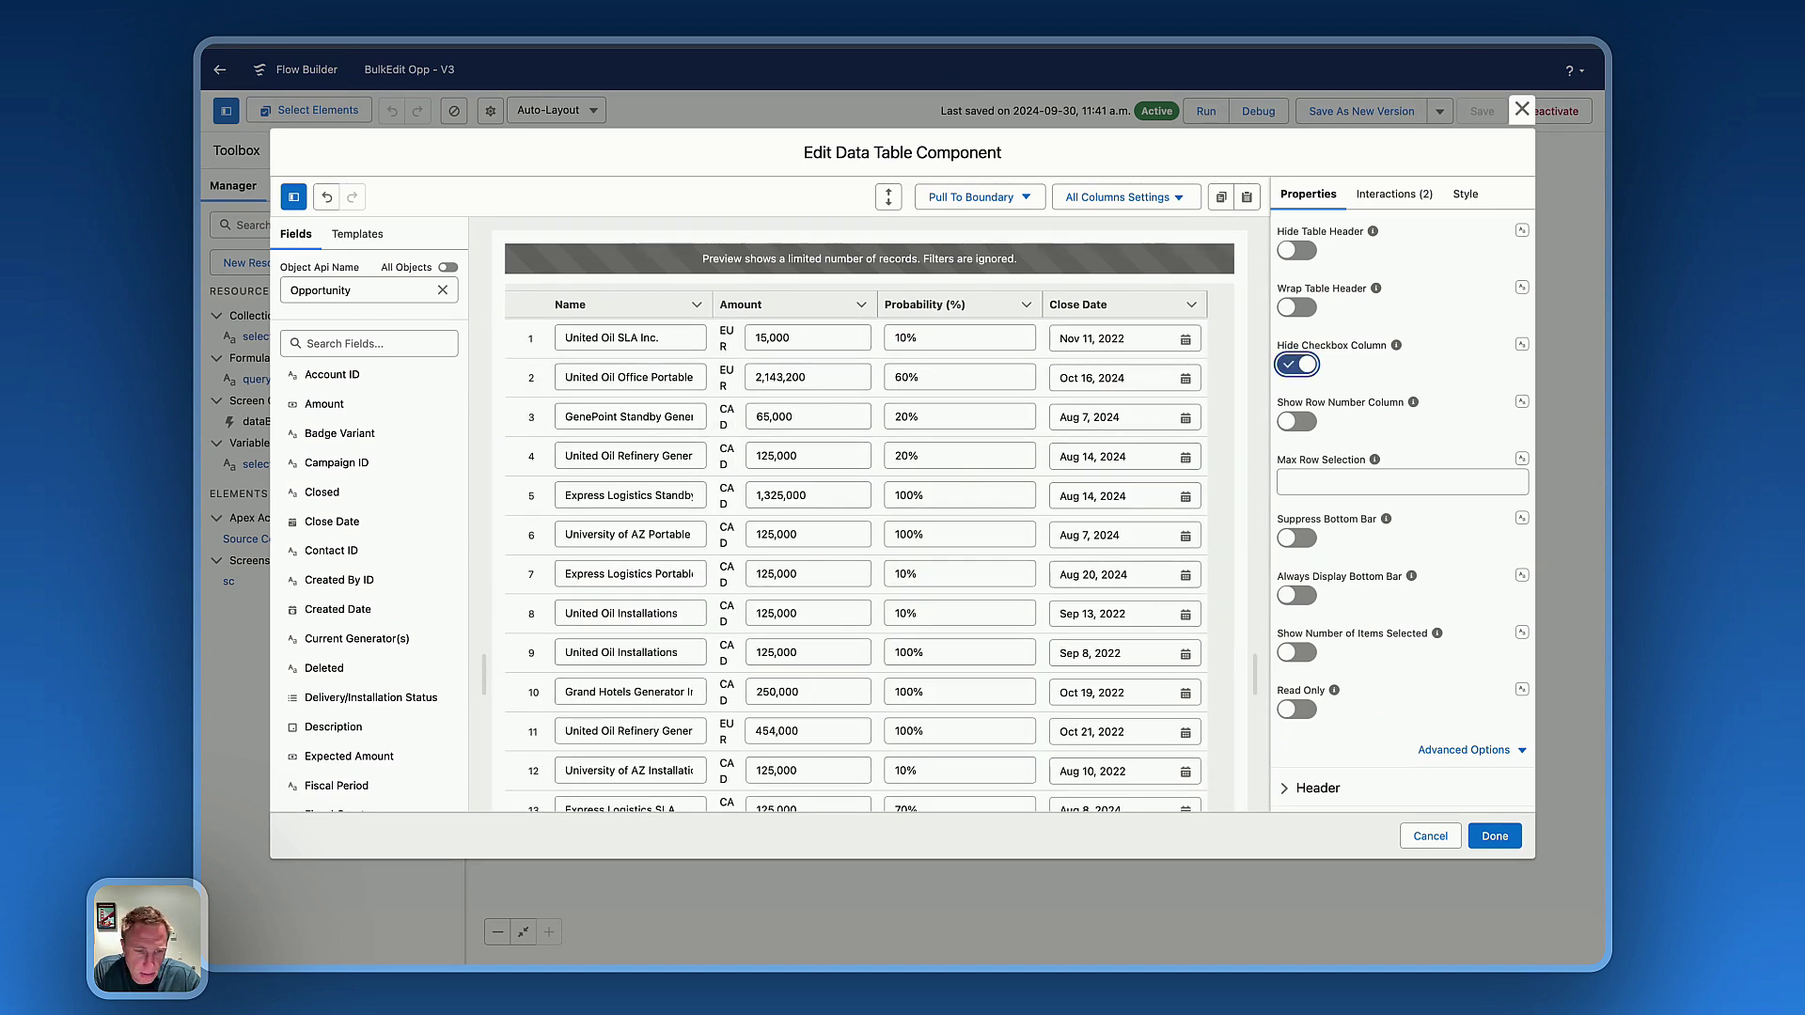
left_click(1494, 835)
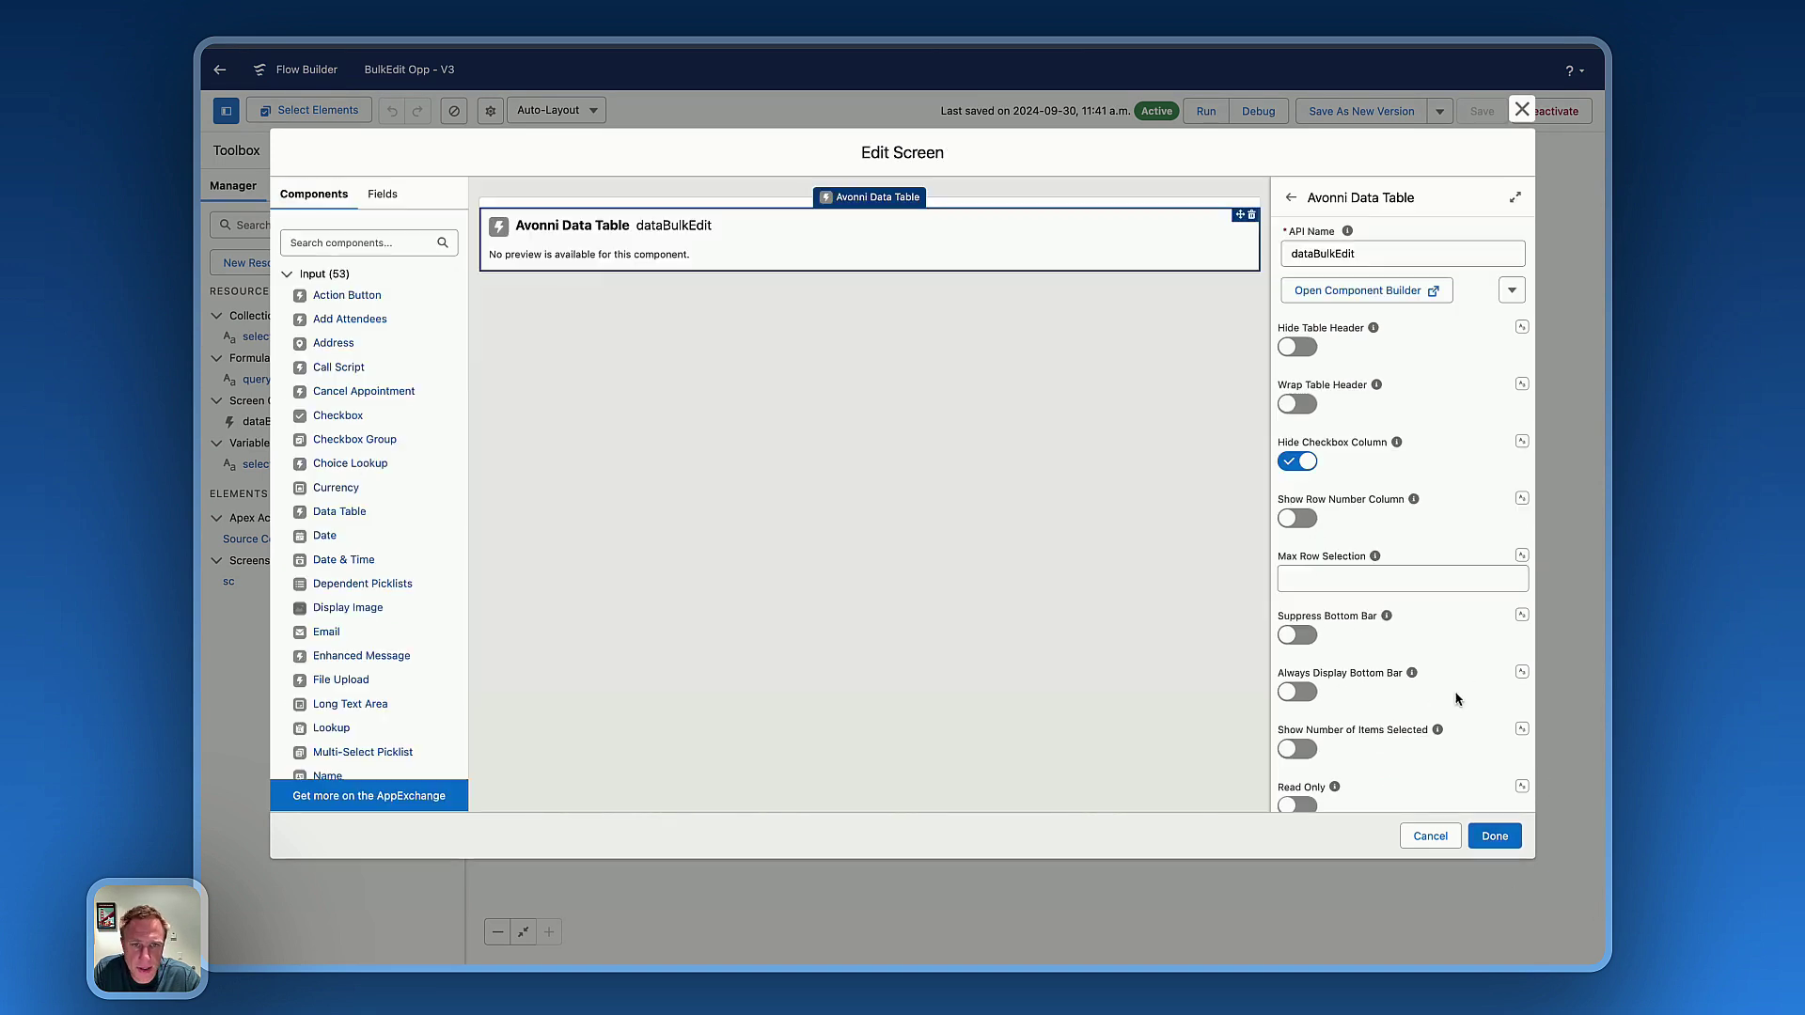
left_click(1494, 836)
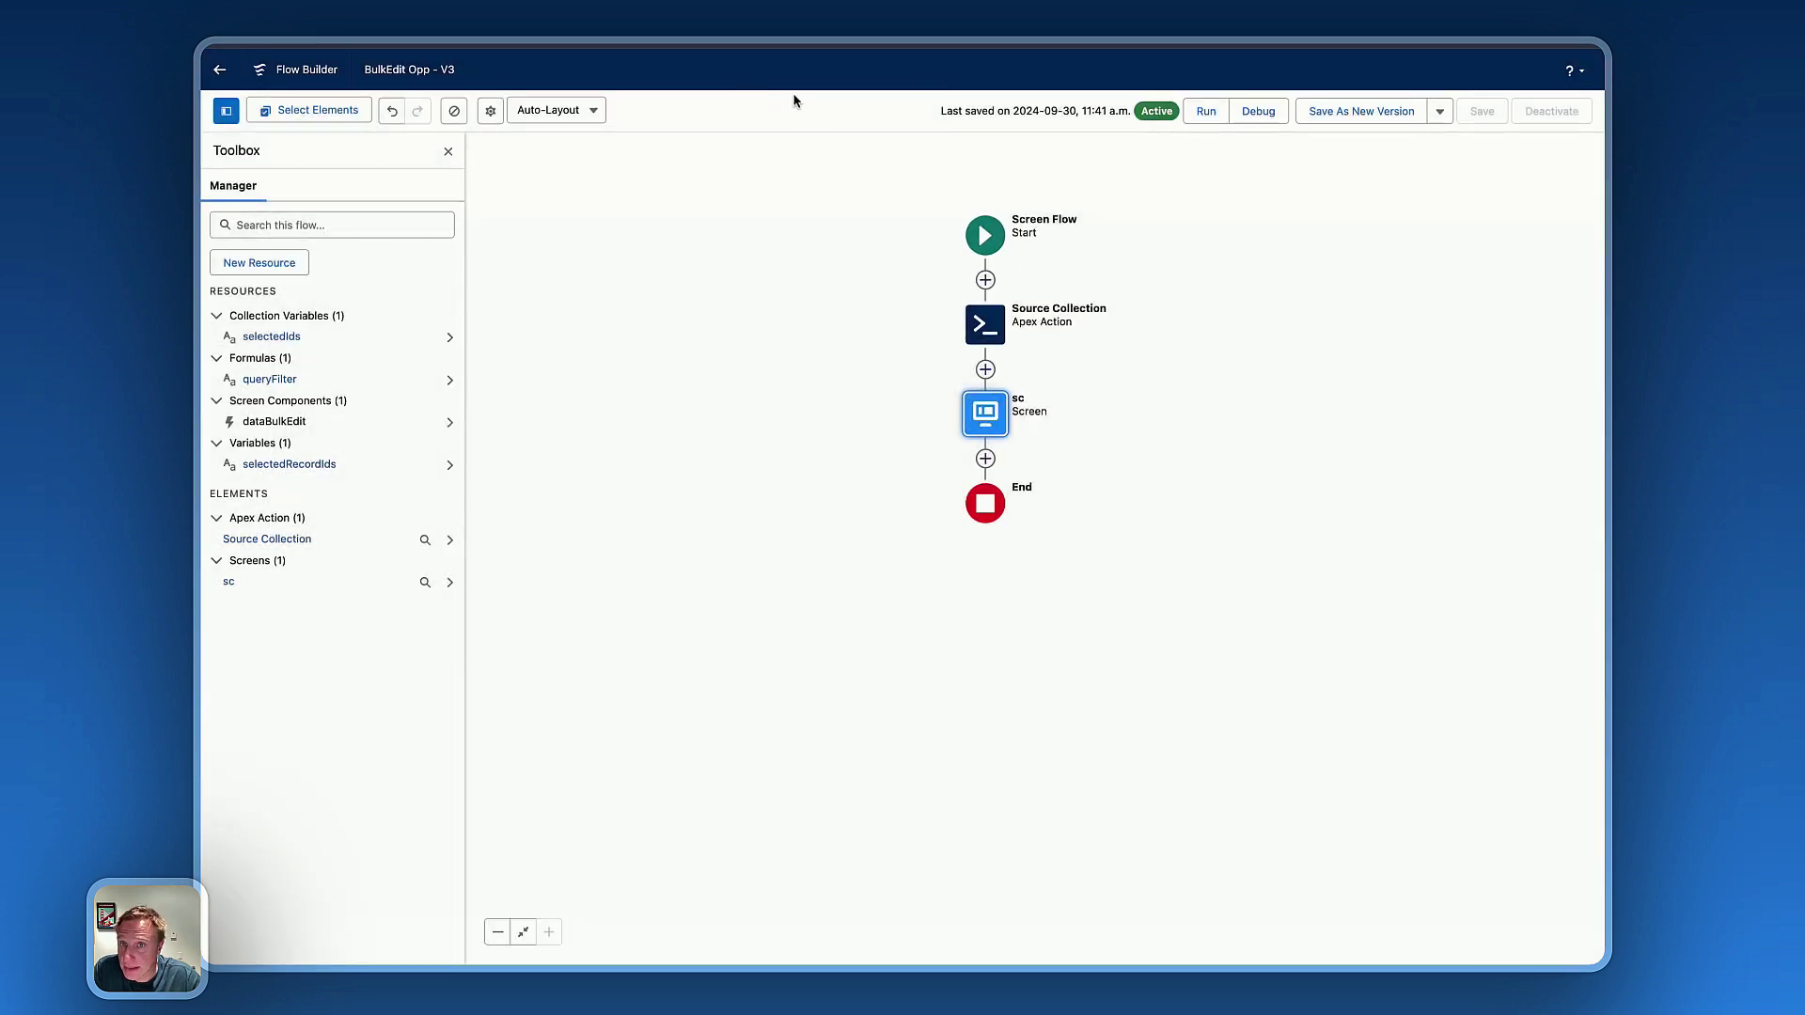